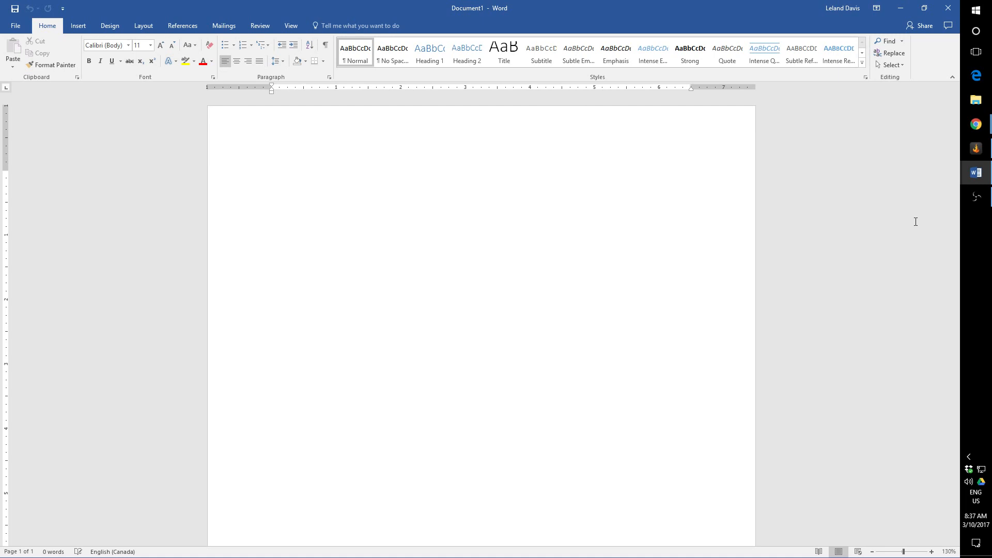
Insert a table with nine columns and six rows at the start of the blank document.
scroll(359, 203, "up", 2)
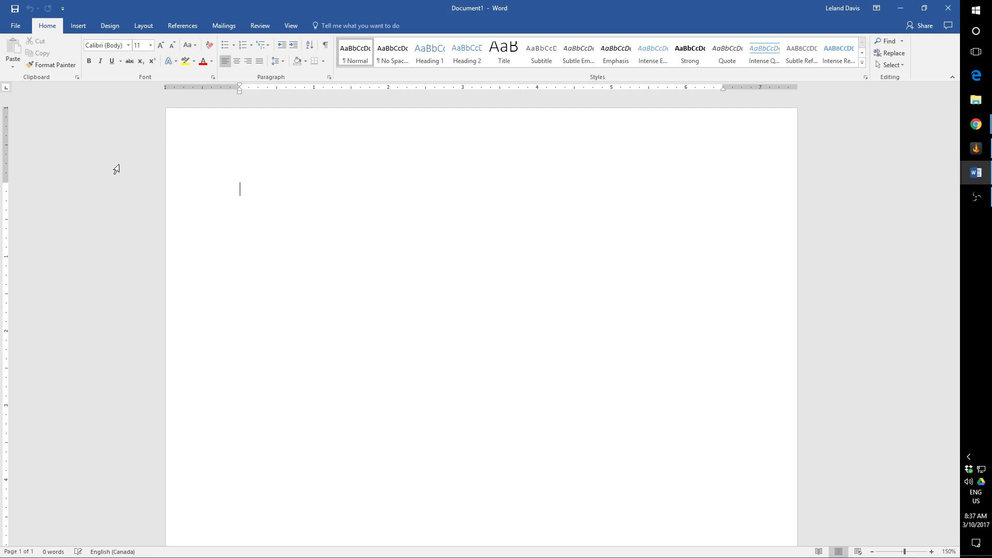
left_click(80, 27)
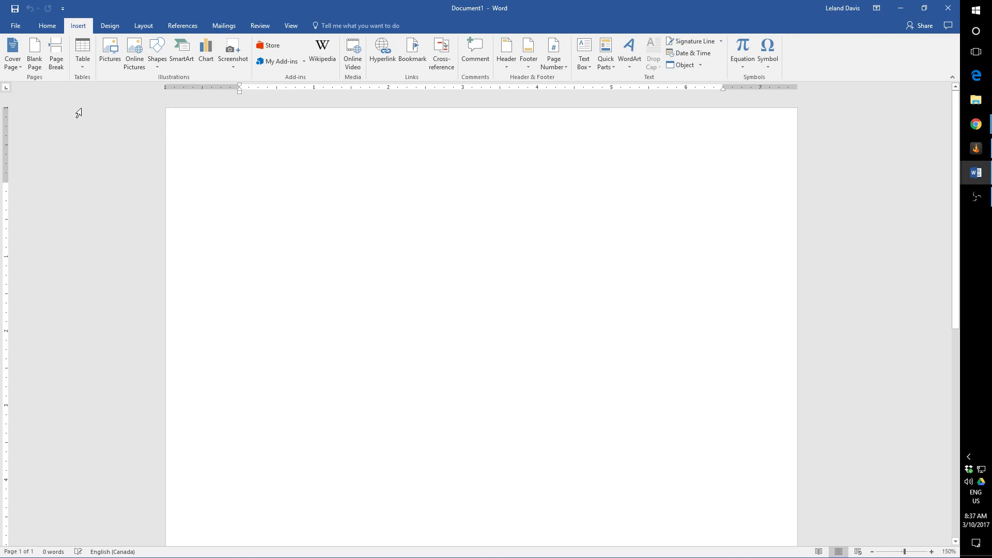
left_click(80, 69)
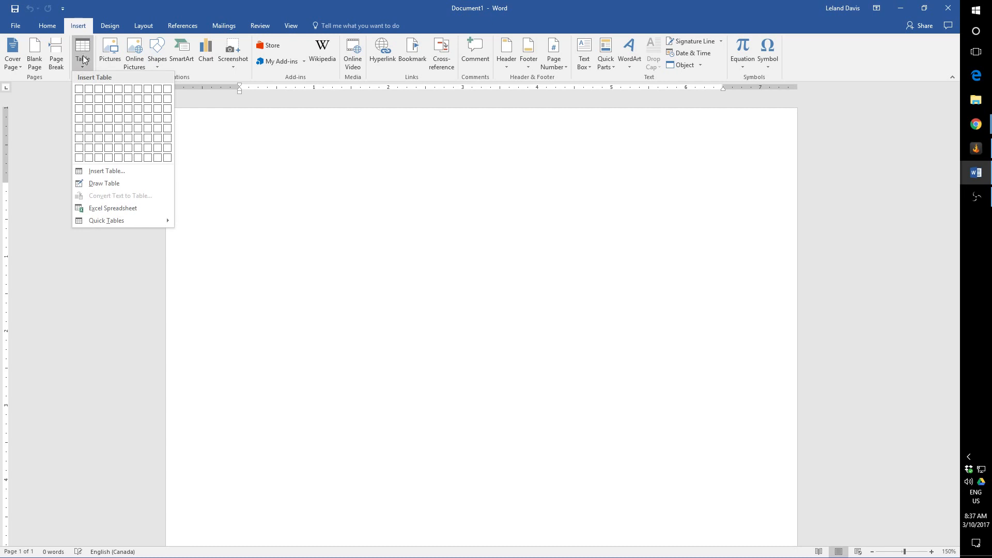
left_click(81, 58)
left_click(80, 64)
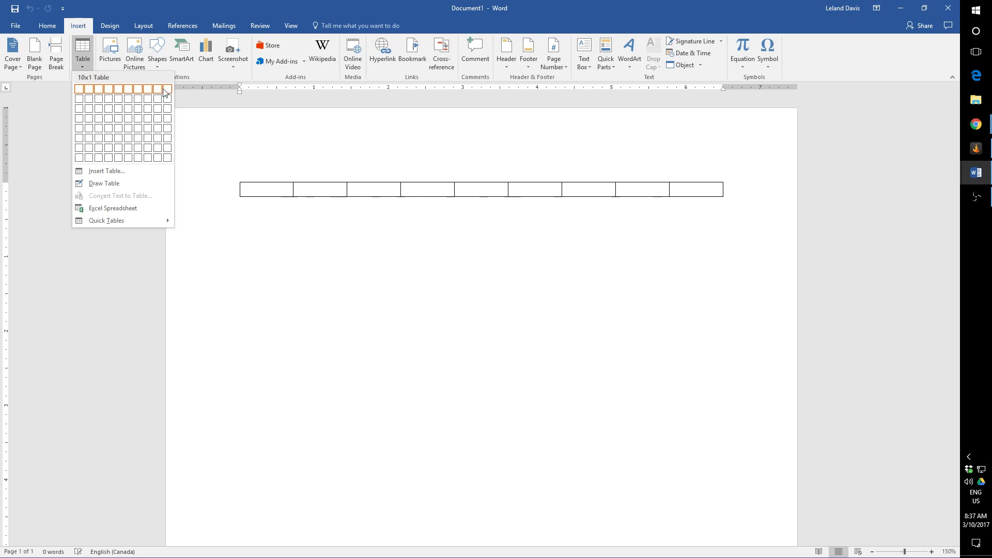
left_click(157, 138)
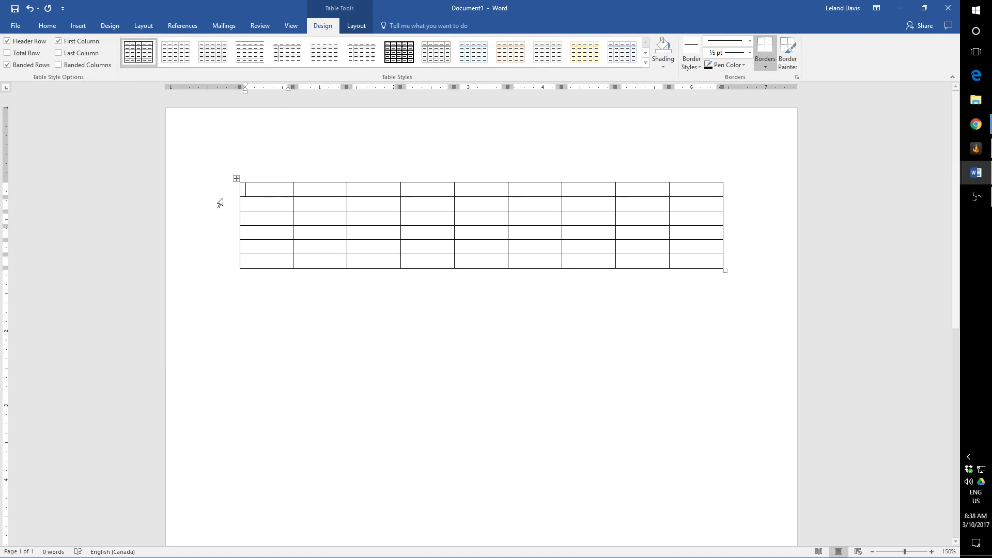
Select all cells of the table and preview a font size of 36 for them.
left_click(246, 352)
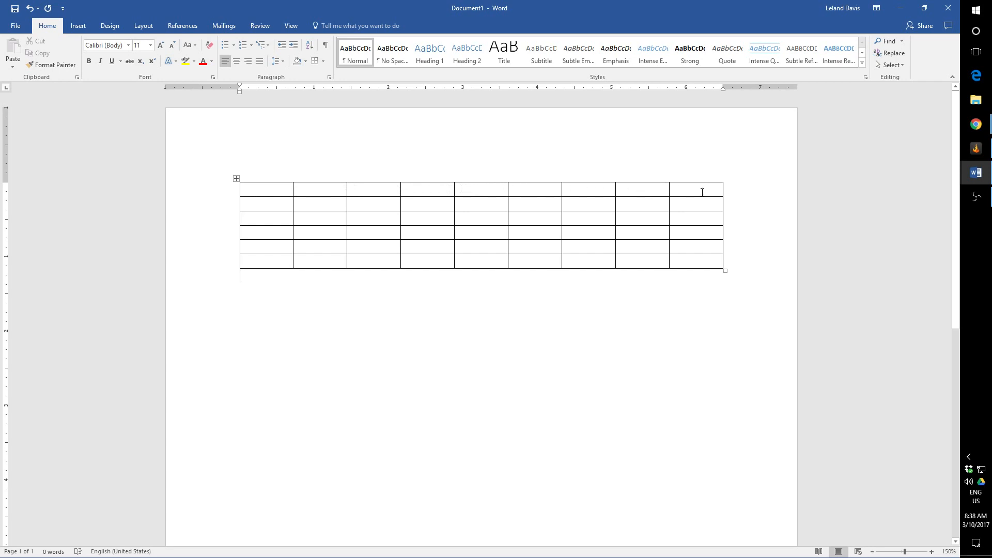
left_click(269, 246)
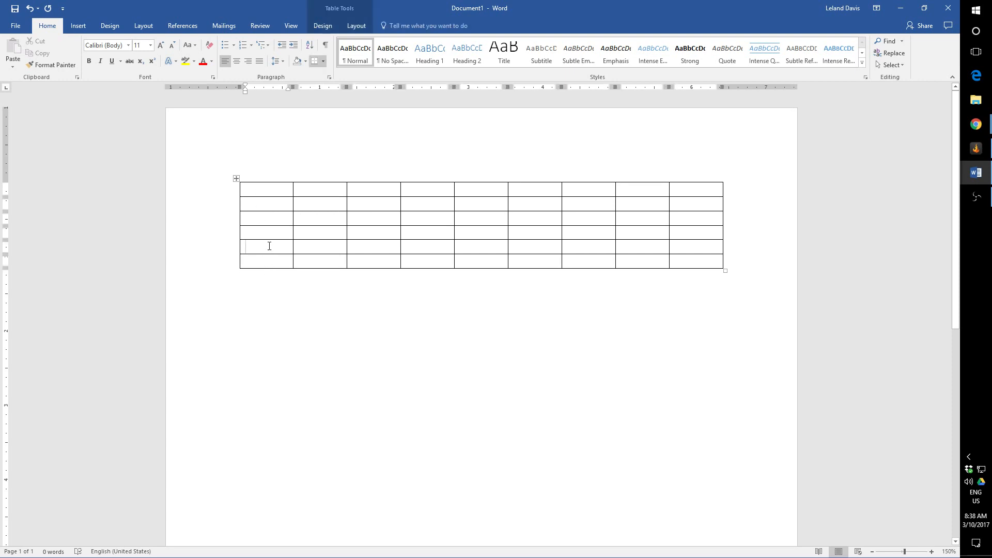
left_click(75, 23)
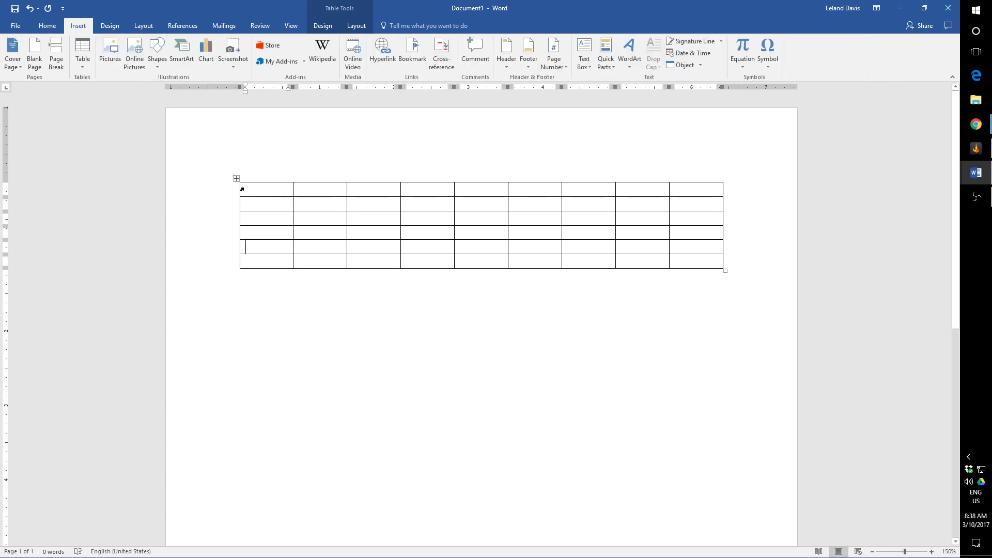
mouse_move(242, 189)
left_mouse_down()
mouse_move(529, 215)
mouse_move(698, 261)
left_mouse_up()
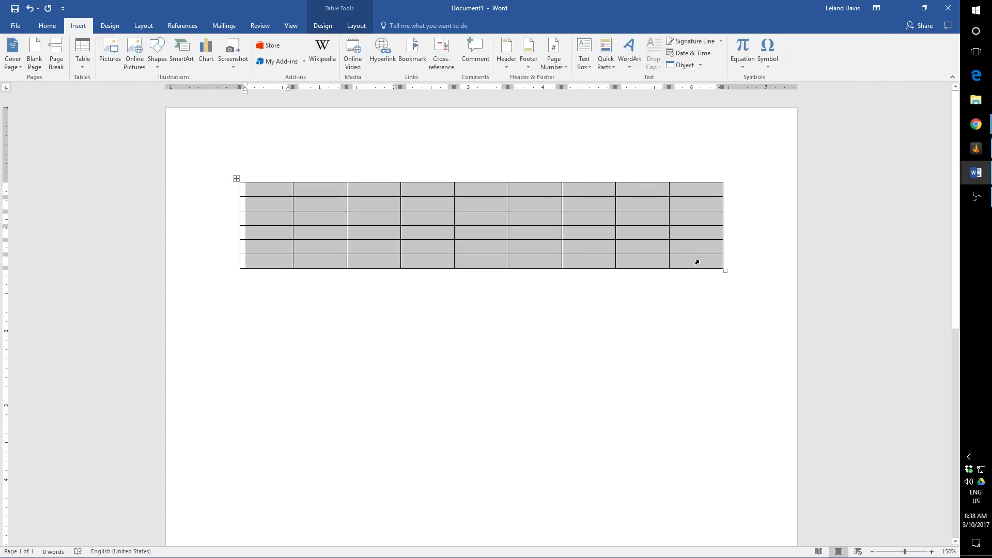
right_click(306, 216)
left_click(371, 187)
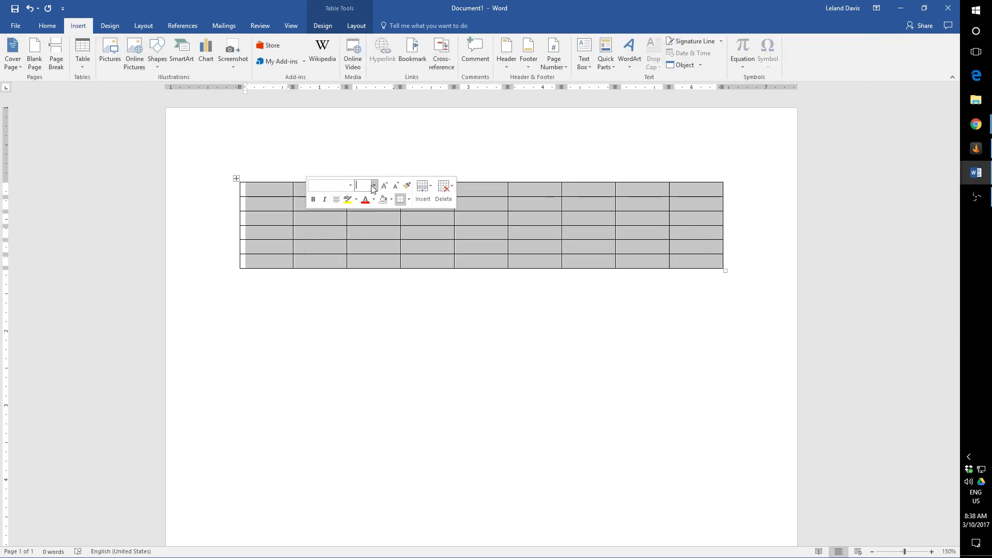
left_click(373, 186)
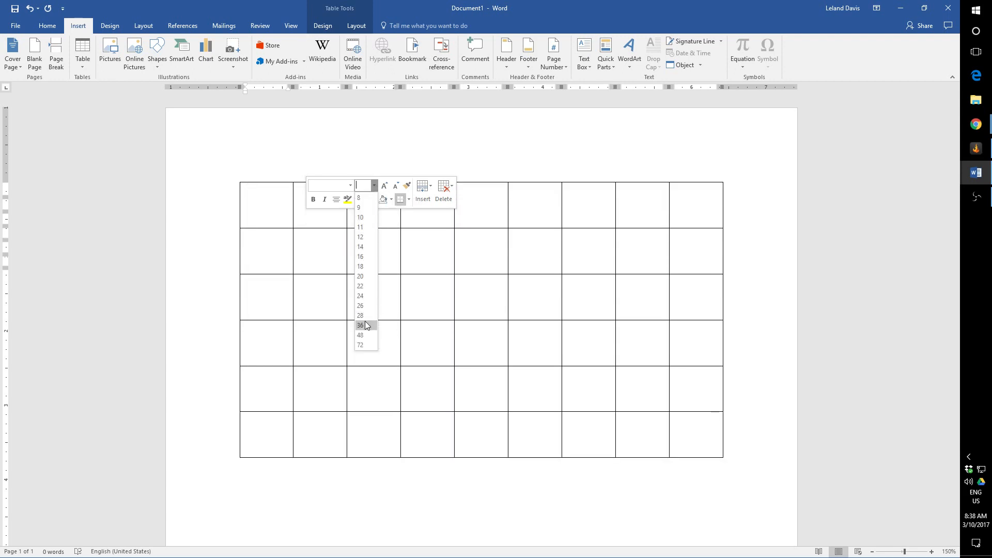
left_click(237, 179)
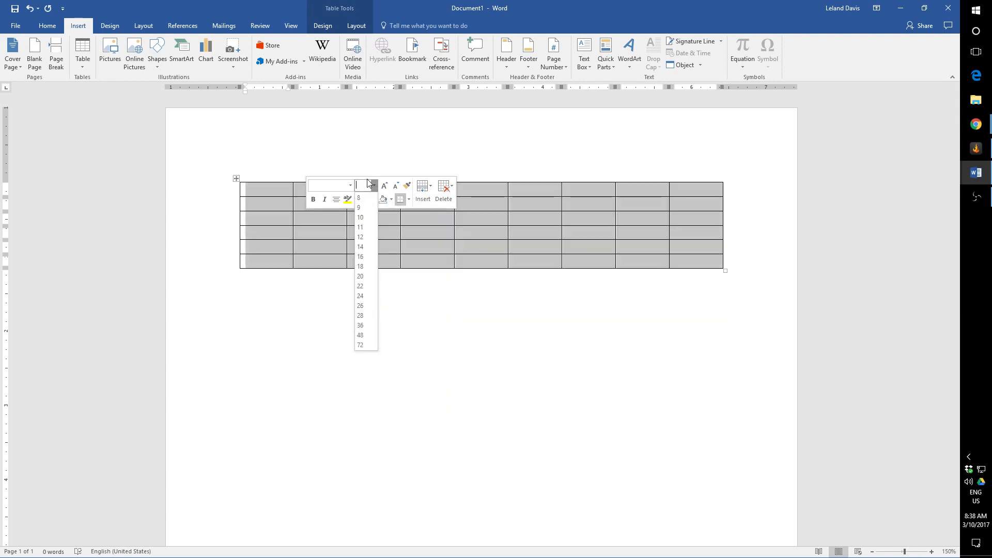
right_click(262, 191)
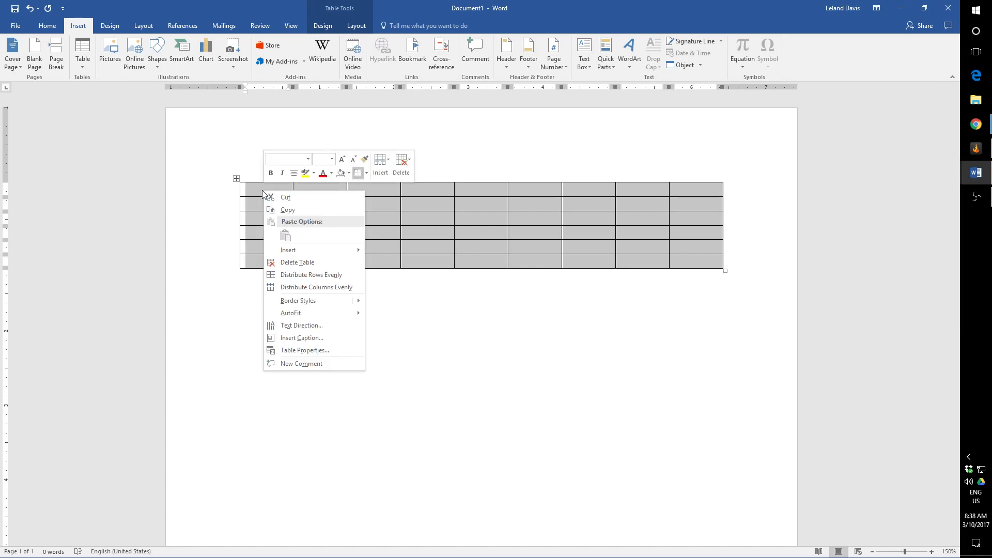
left_click(259, 190)
left_click(272, 195)
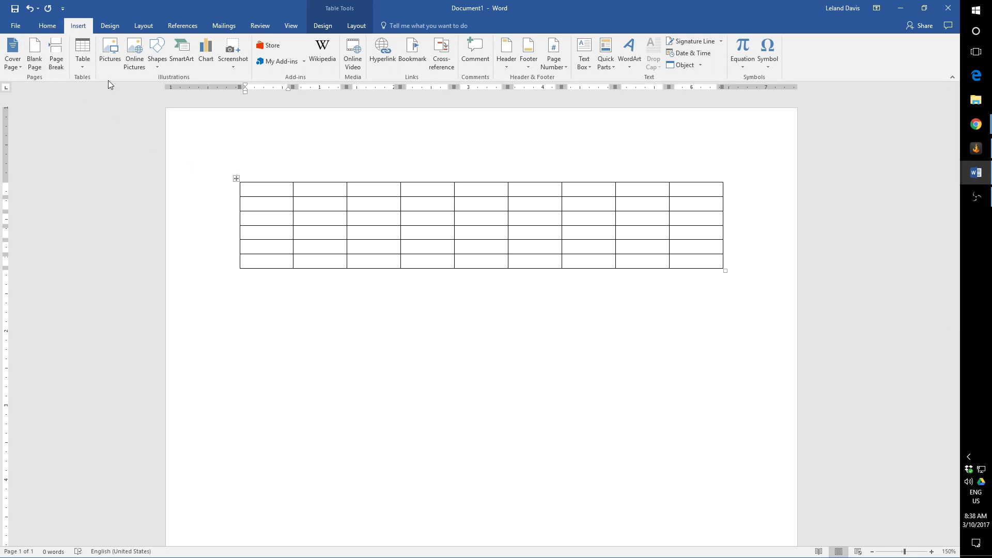
Delete the entire nine-column table from the document.
left_click(236, 178)
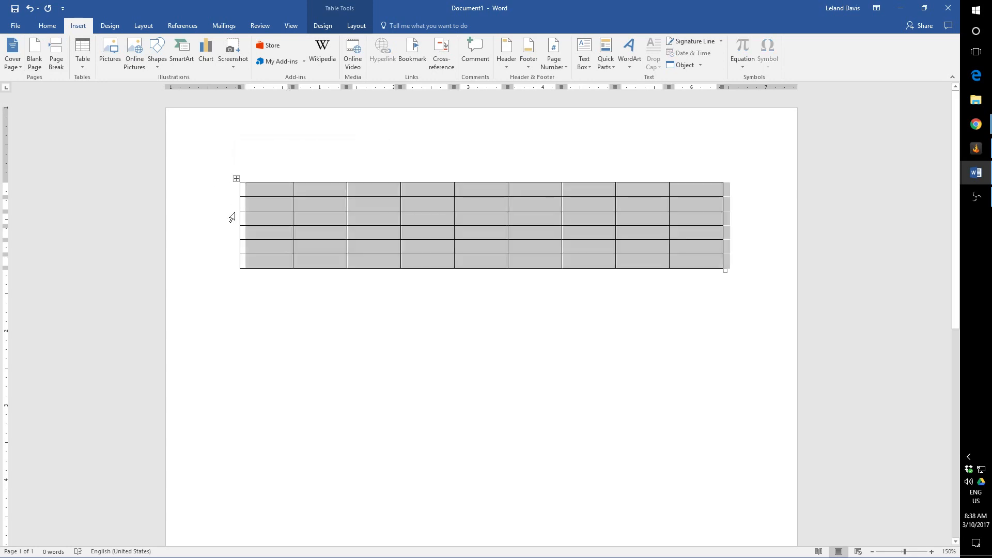
key("Left")
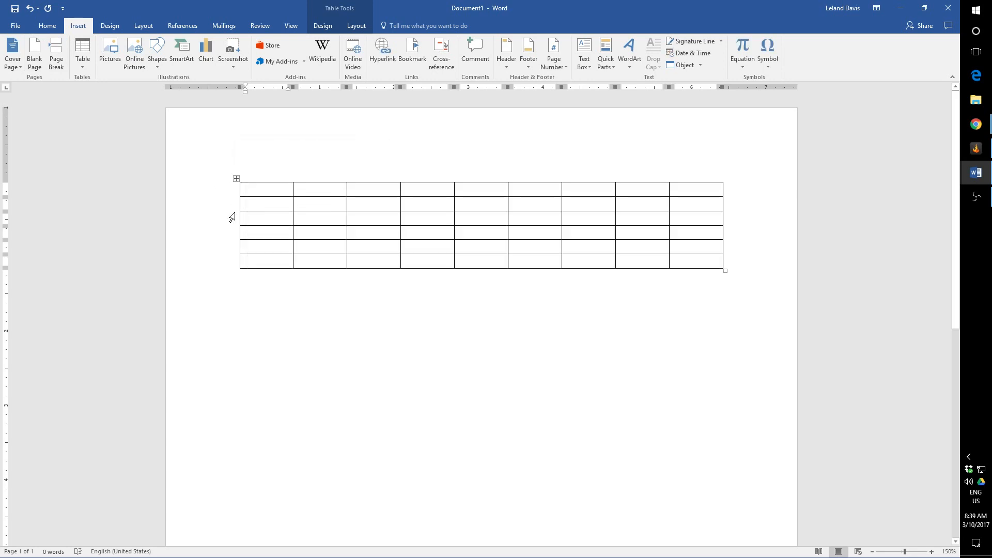
left_click(237, 178)
key("BackSpace")
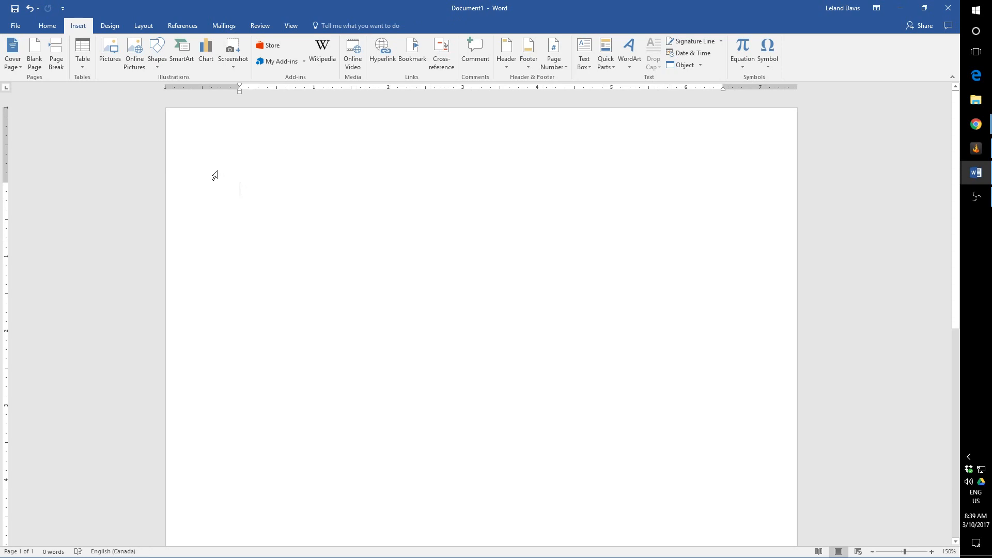
Draw a table by hand with a first cell about 1.35" wide and 0.48" high, adding adjoining cells beside and below it.
left_click(84, 64)
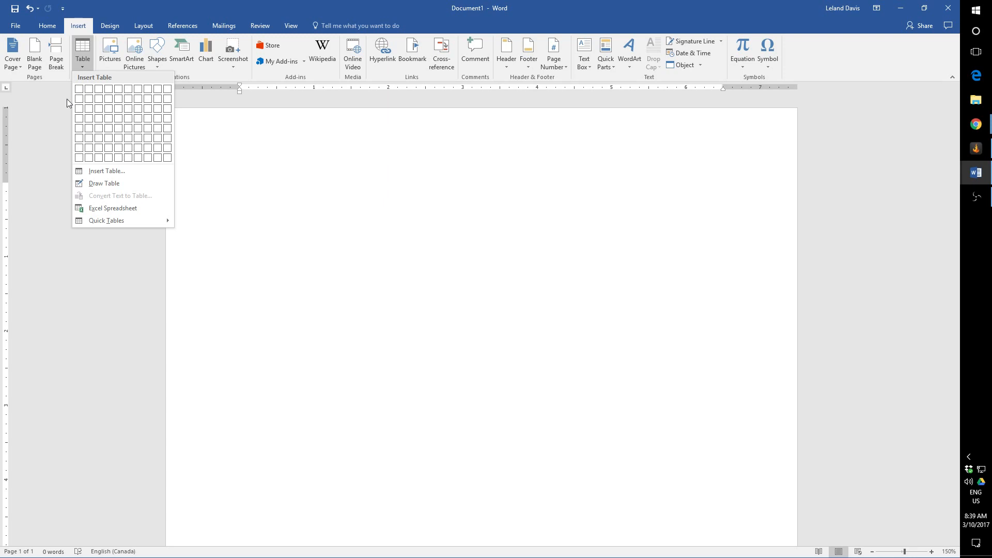
left_click(112, 185)
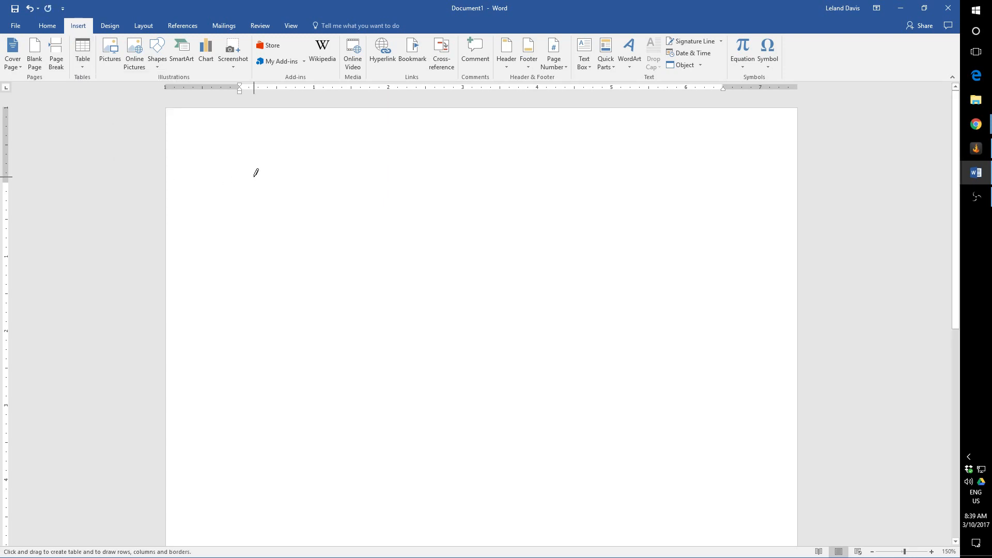
mouse_move(240, 183)
left_mouse_down()
mouse_move(287, 212)
mouse_move(341, 218)
left_mouse_up()
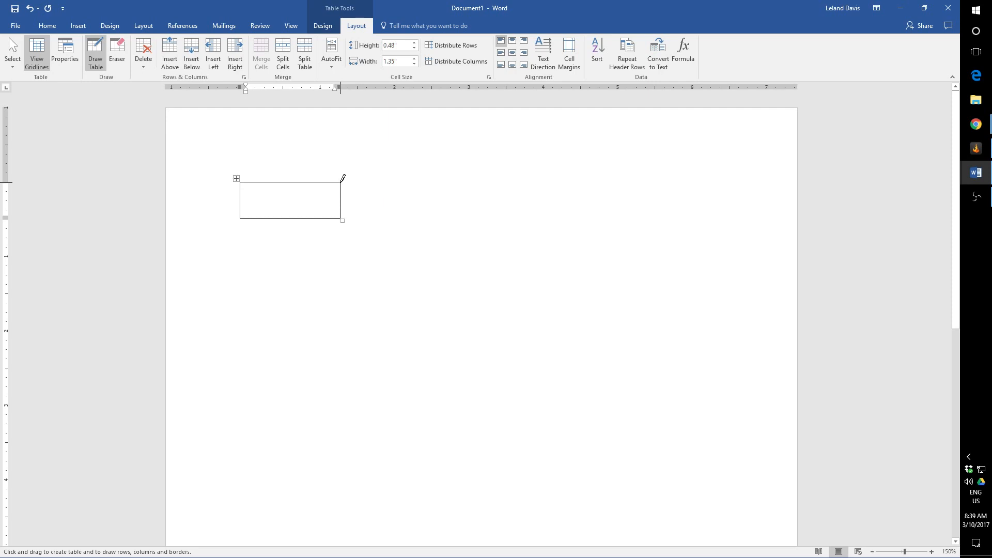
left_click_drag(341, 182, 449, 218)
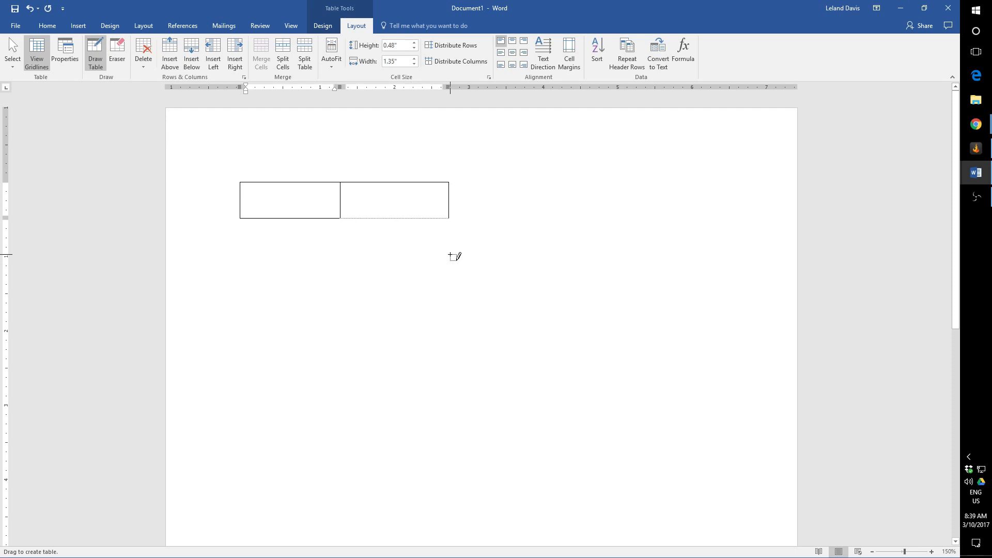
left_click_drag(450, 254, 448, 252)
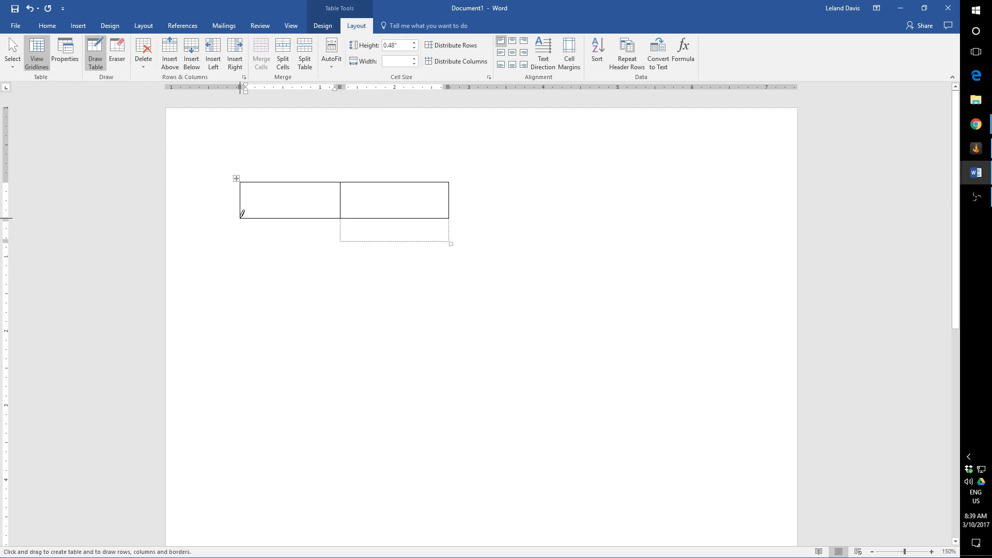
mouse_move(242, 214)
left_mouse_down()
mouse_move(266, 237)
mouse_move(343, 250)
left_mouse_up()
Draw two separate single-cell tables, about 2.33" by 0.8" and about 1.49" high, and extend the first table by a column and a row.
left_click_drag(543, 148, 714, 208)
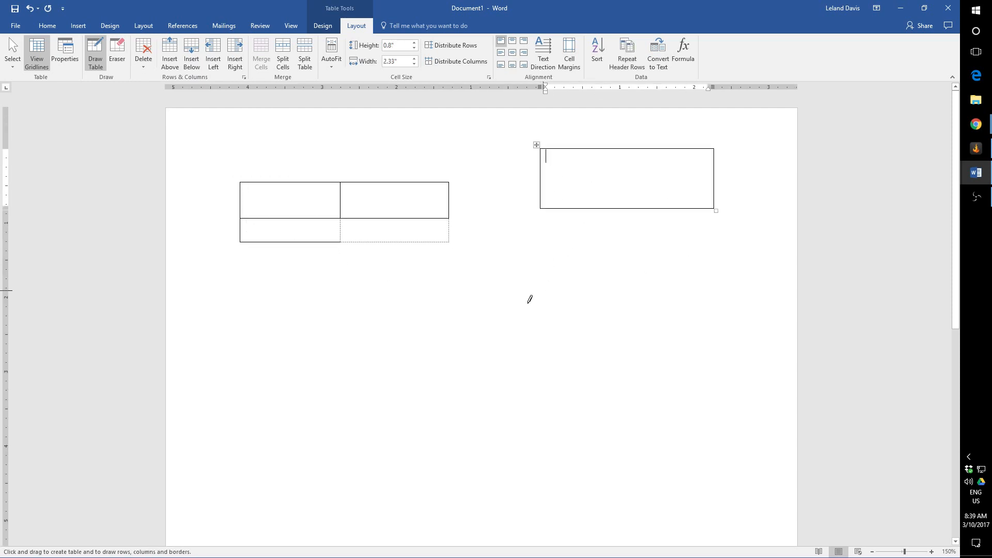
left_click_drag(313, 324, 397, 435)
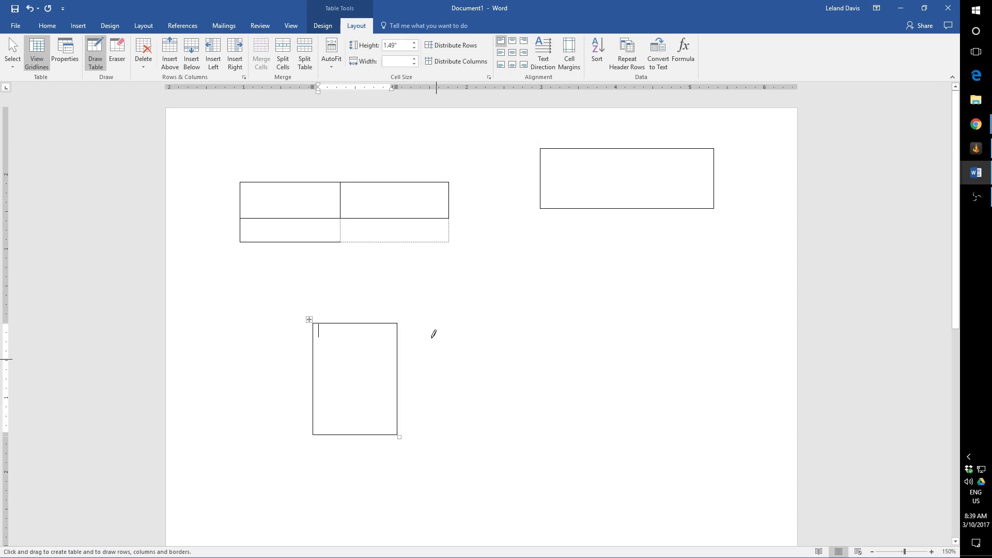
left_click_drag(450, 182, 516, 241)
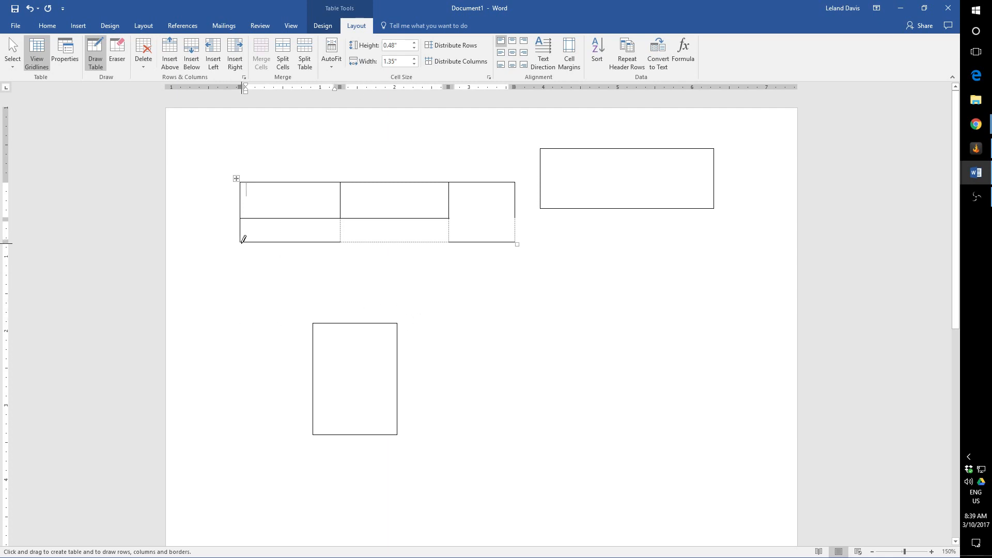
left_click_drag(340, 278, 341, 280)
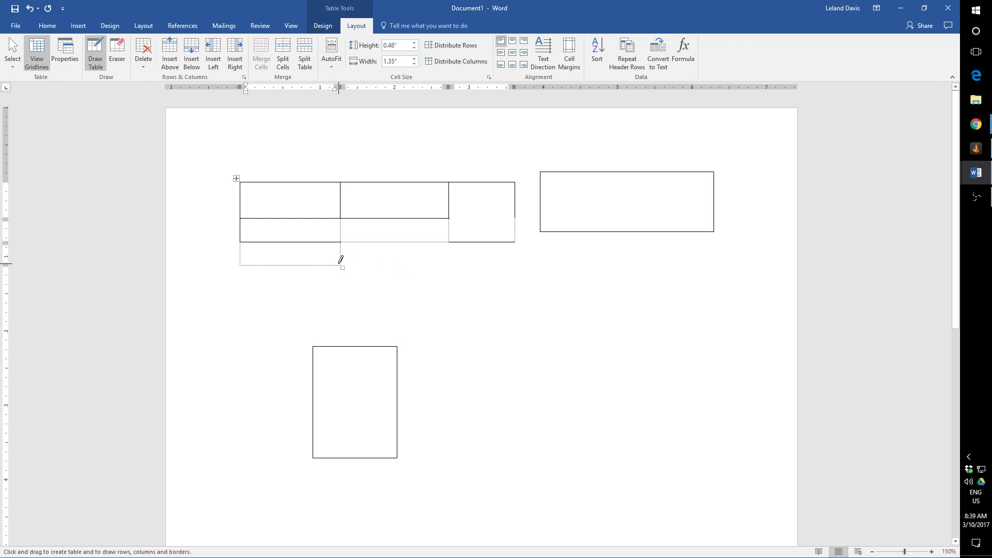
mouse_move(341, 259)
left_mouse_down()
mouse_move(520, 267)
mouse_move(514, 237)
left_mouse_up()
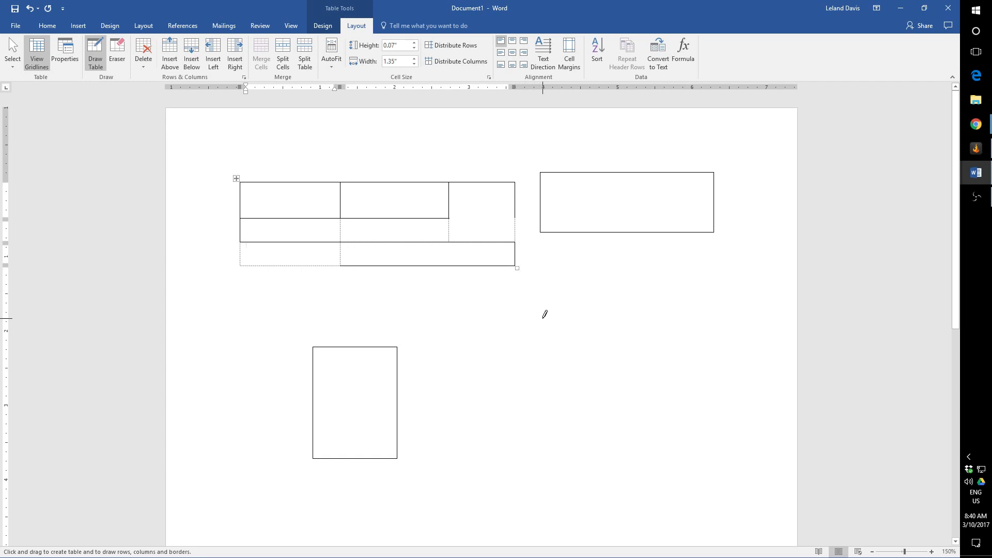
Delete all the drawn tables from the document.
key("ctrl+a")
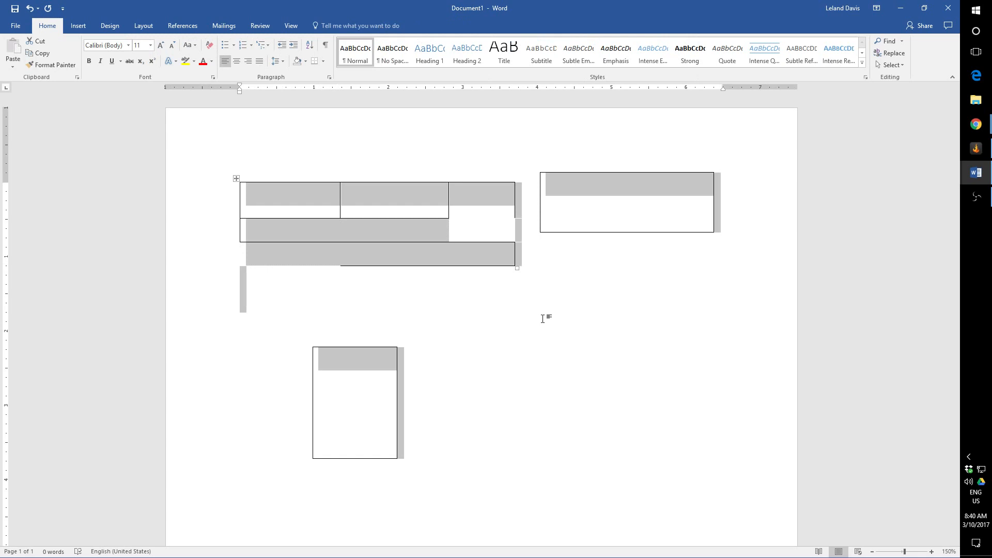
key("Delete")
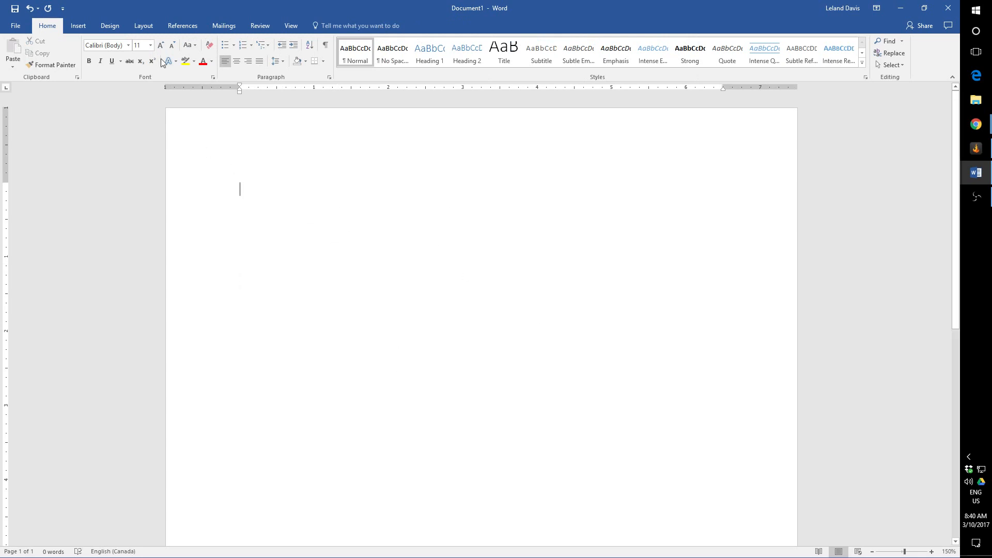
Look at the column, row and AutoFit settings of the Insert Table dialog without inserting a table.
left_click(85, 31)
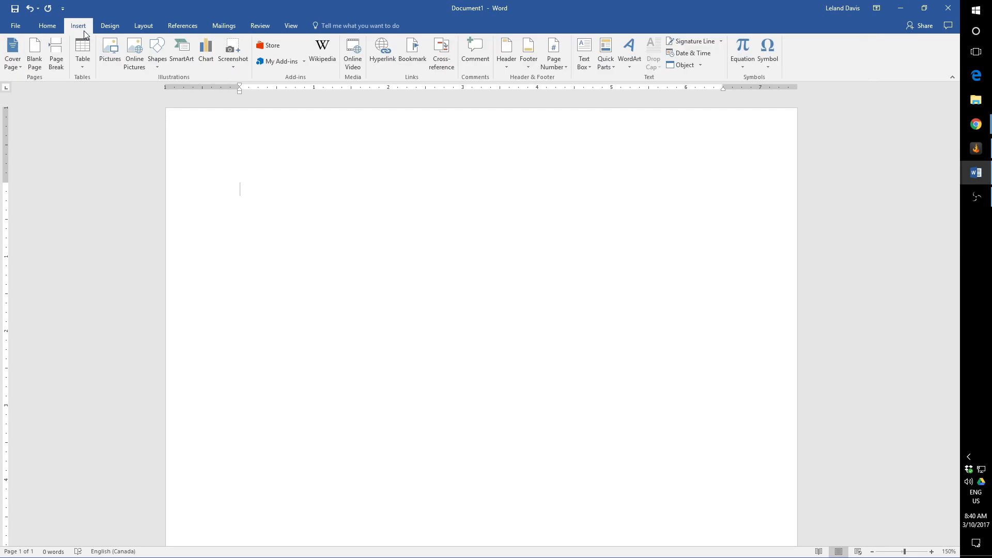
left_click(83, 67)
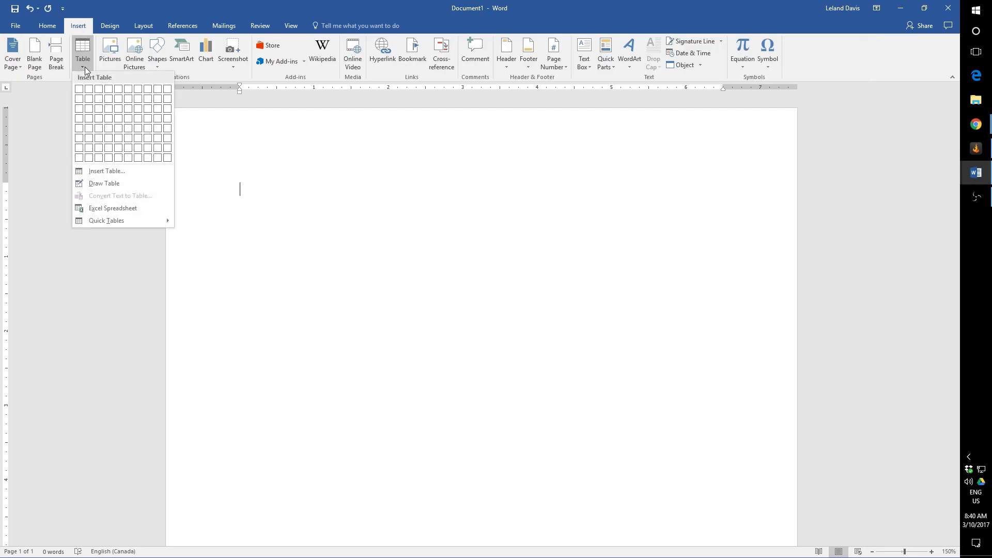
left_click(122, 174)
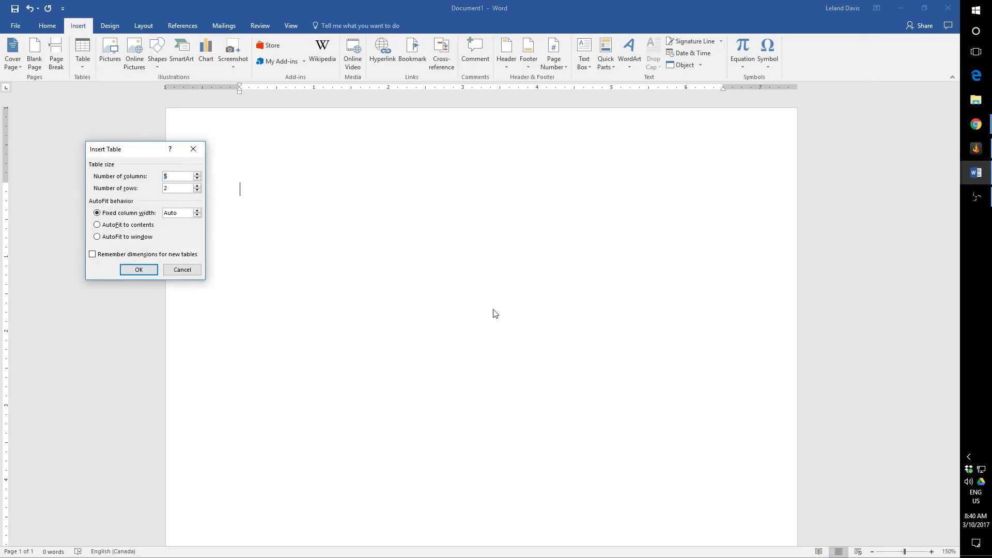
left_click_drag(134, 151, 100, 140)
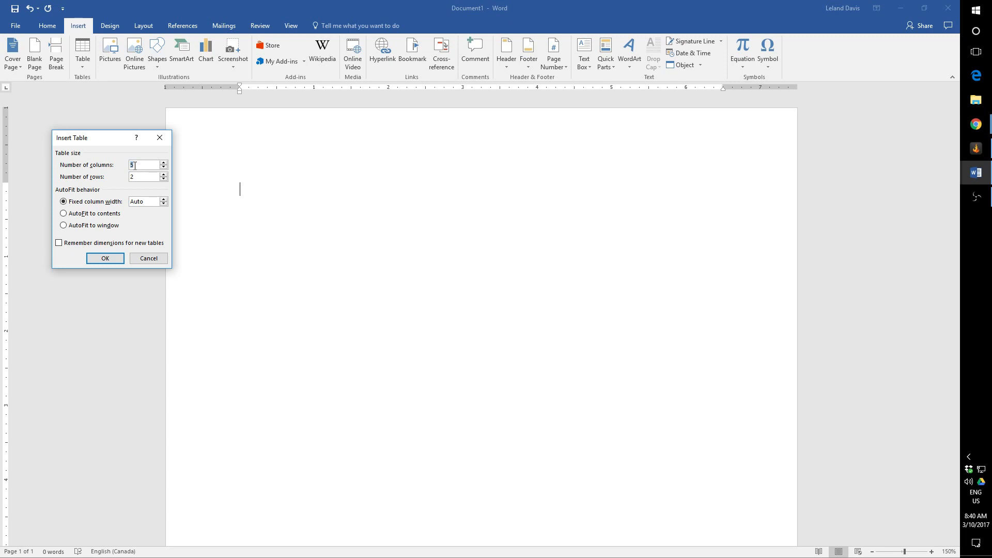
left_click(158, 259)
Insert a table of 5 columns and 2 rows with a fixed column width of about 0.9 inches.
left_click(84, 65)
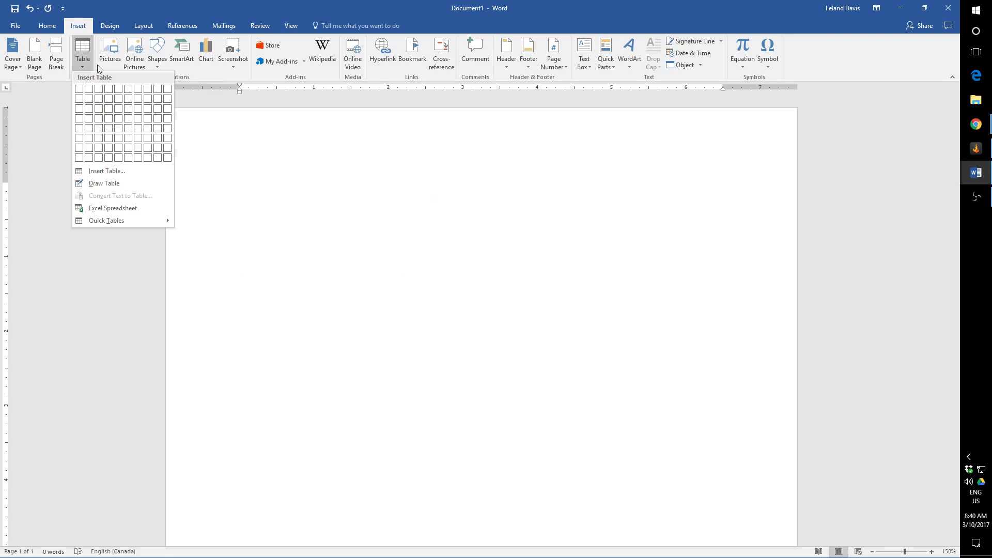
left_click(82, 50)
left_click(82, 49)
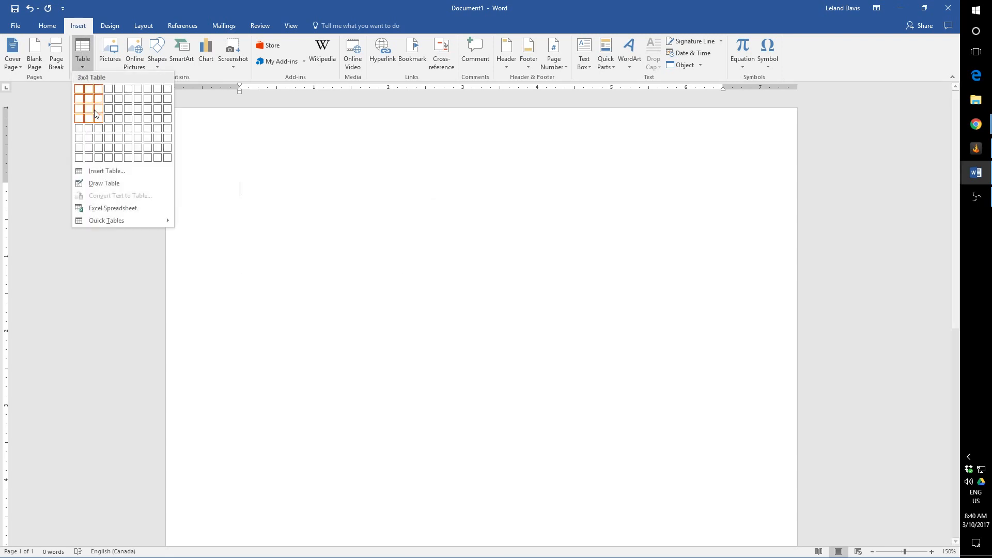
left_click(130, 176)
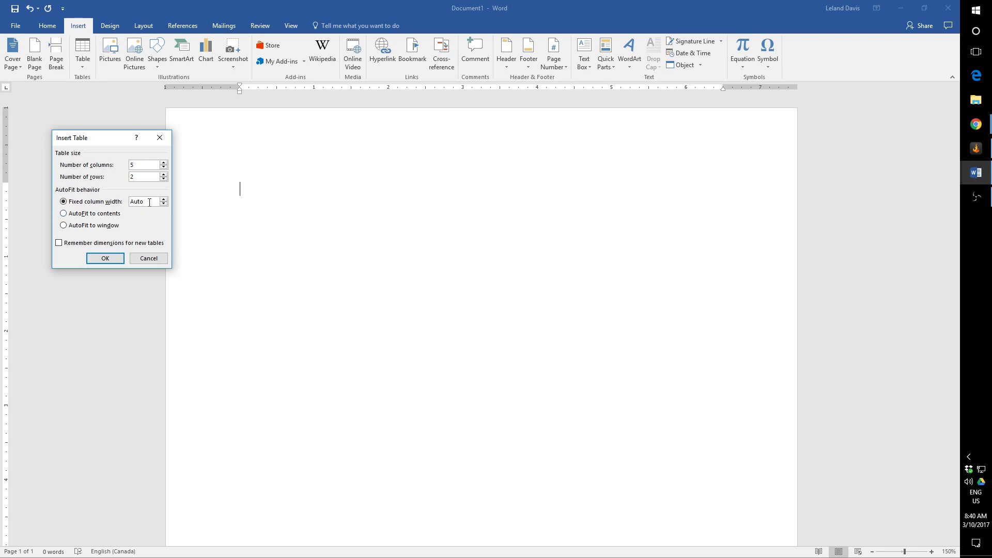
left_click_drag(117, 138, 105, 136)
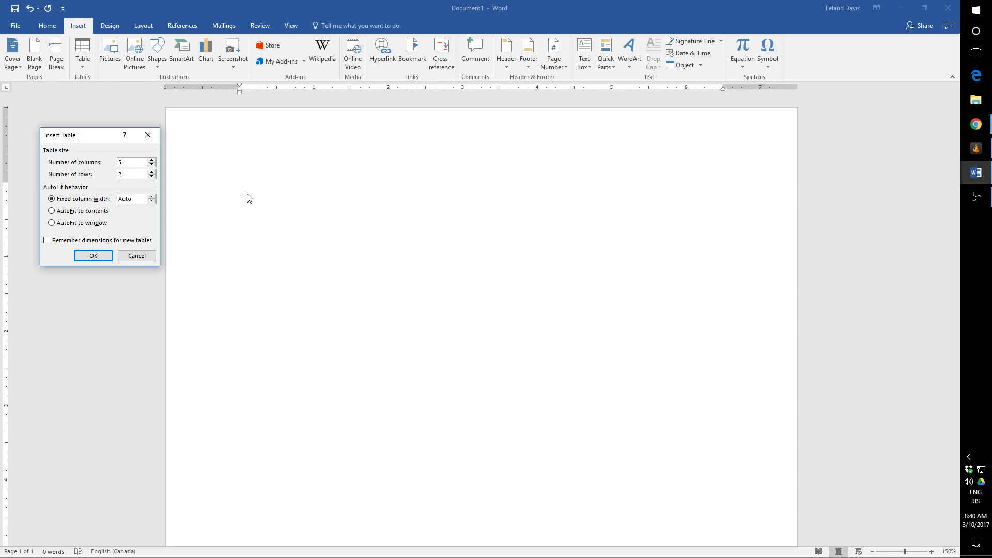
left_click(151, 197)
left_click(94, 256)
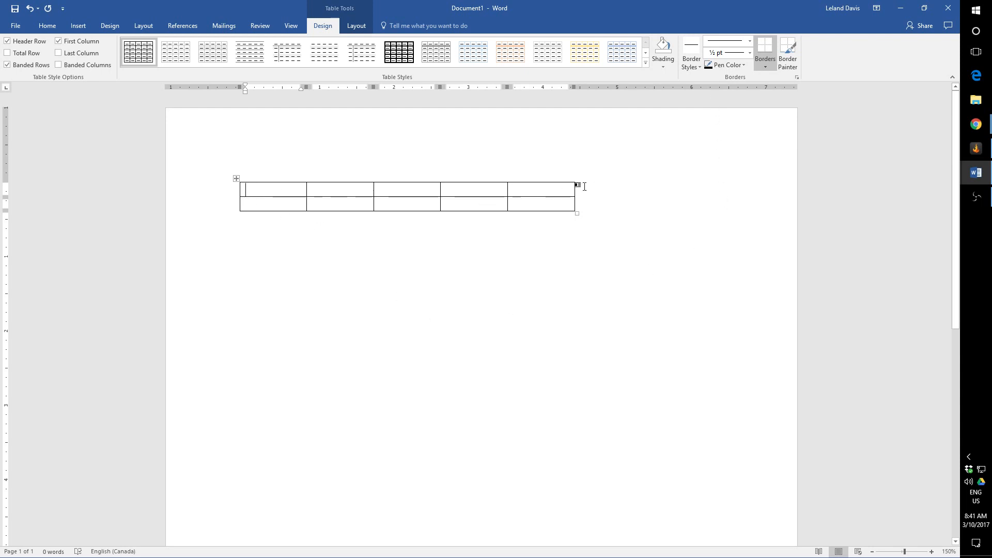
Delete the whole five-column table from the document.
left_click(237, 180)
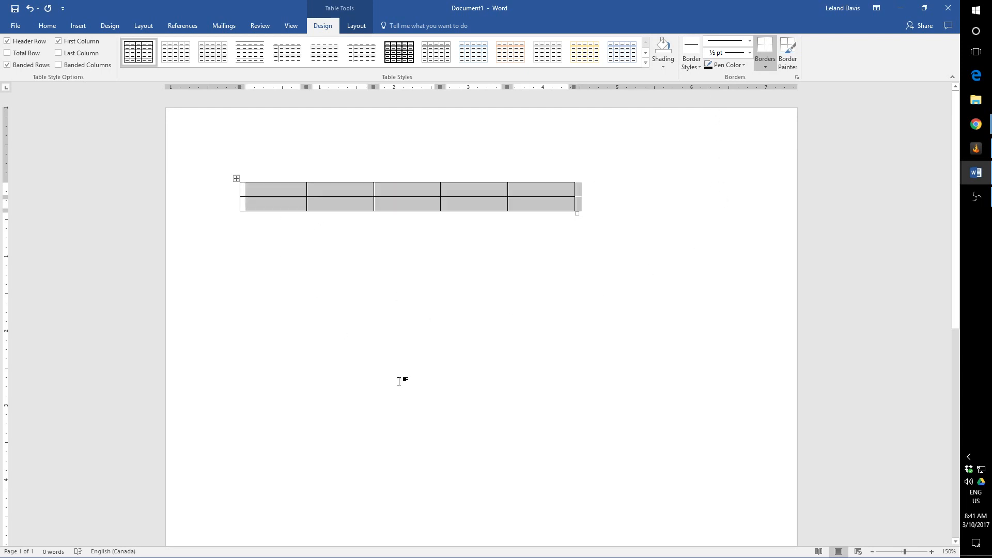
key("BackSpace")
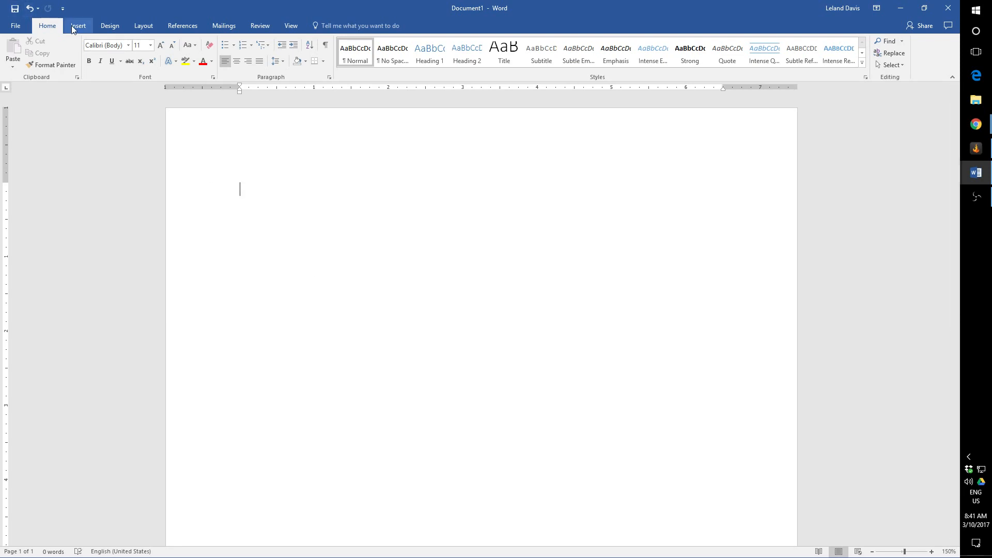
left_click(75, 27)
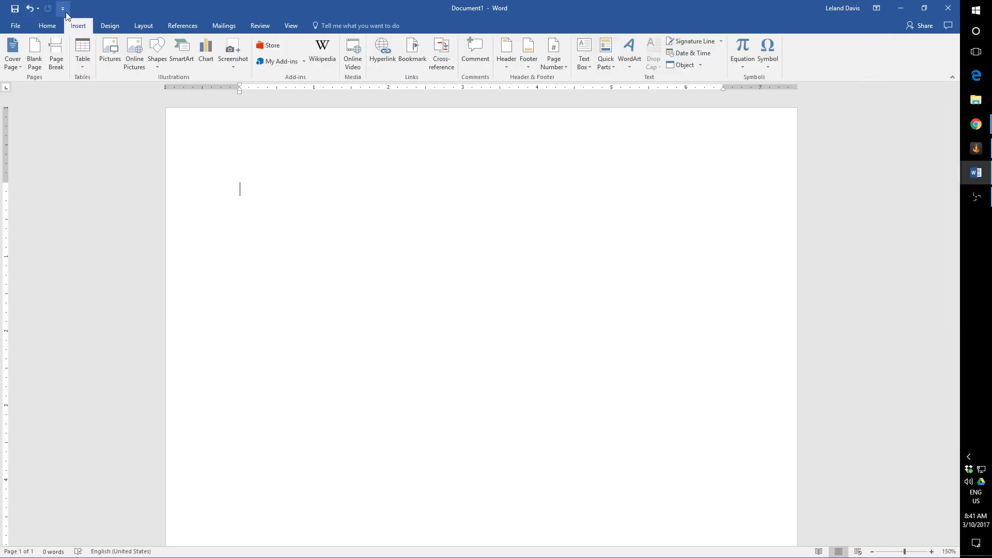
left_click(88, 68)
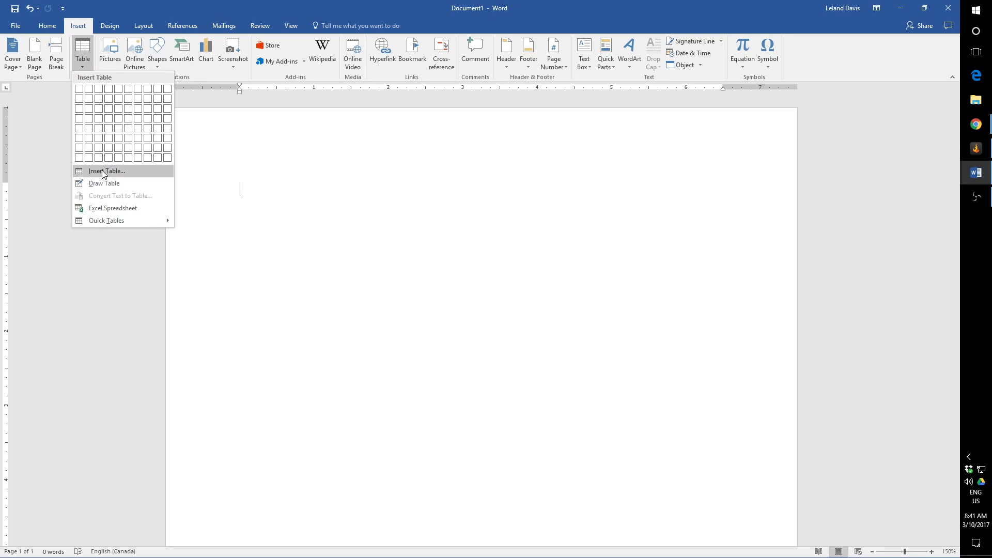
Enter a tab-separated header line on the blank page reading First name, last name, donation and date.
left_click(271, 192)
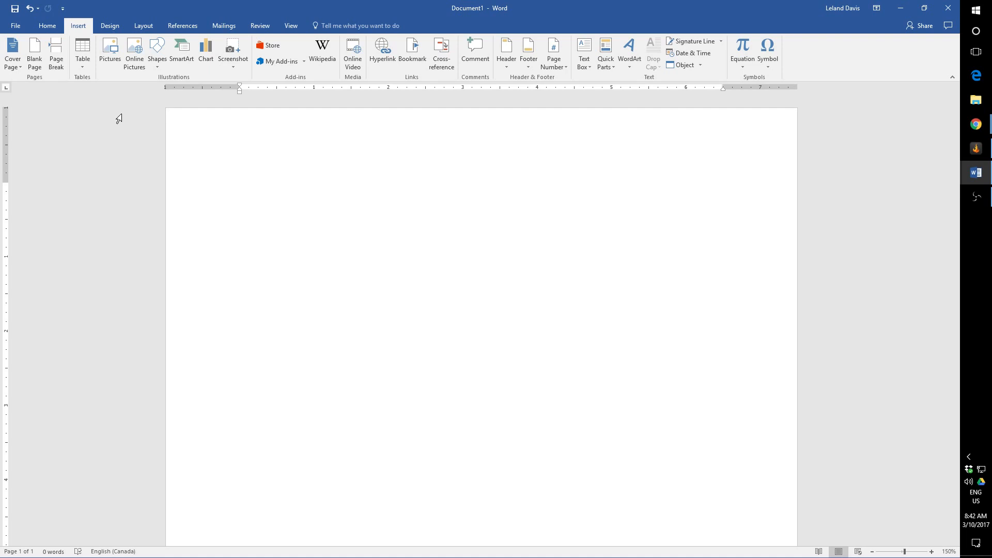
type("First name")
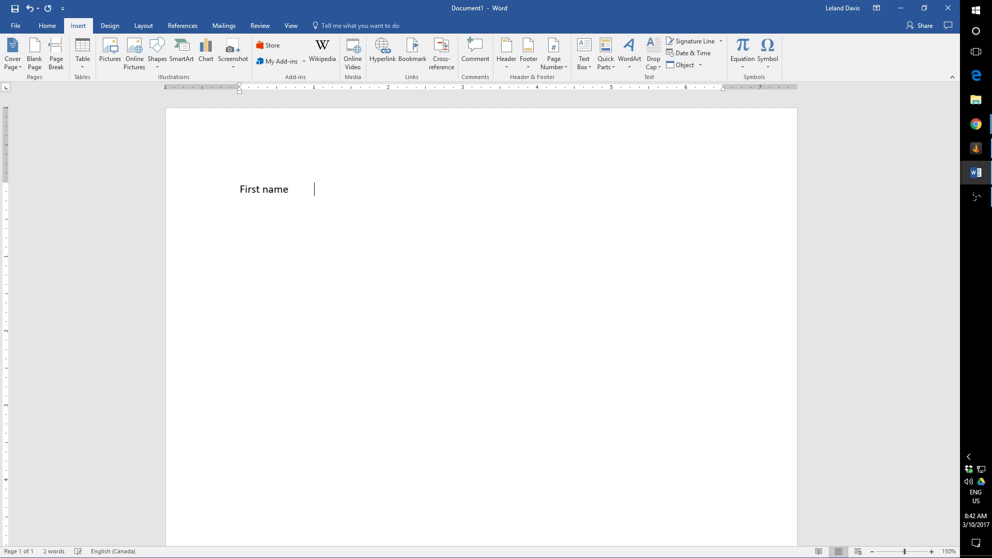
key("Tab")
type("last name")
key("Tab")
type("donation\tdate")
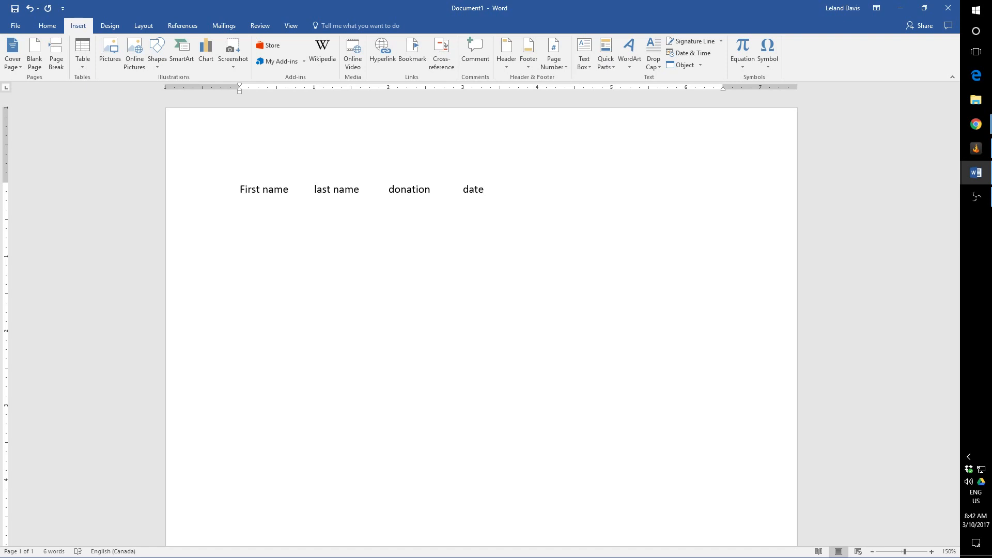
Add a tab-separated record below the header with the donor's first and last name, $250 and Jan 22.
key("Return")
type("Henry\tFrancis\t")
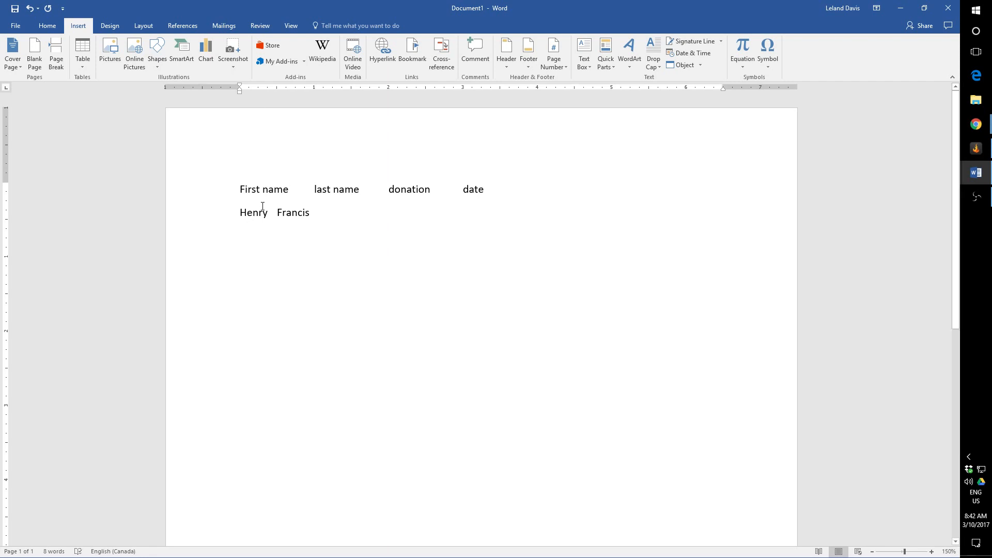
type("$")
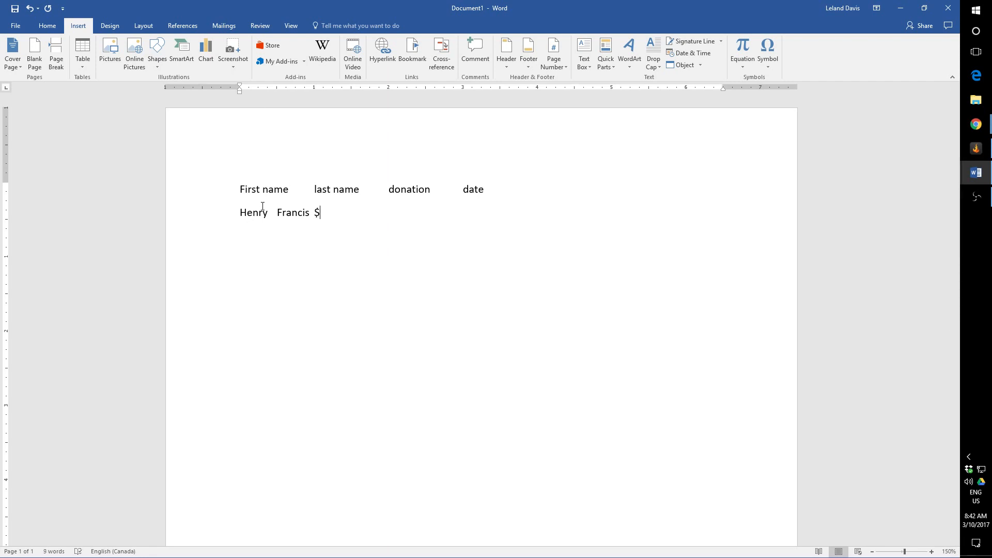
type("250\tJan 22")
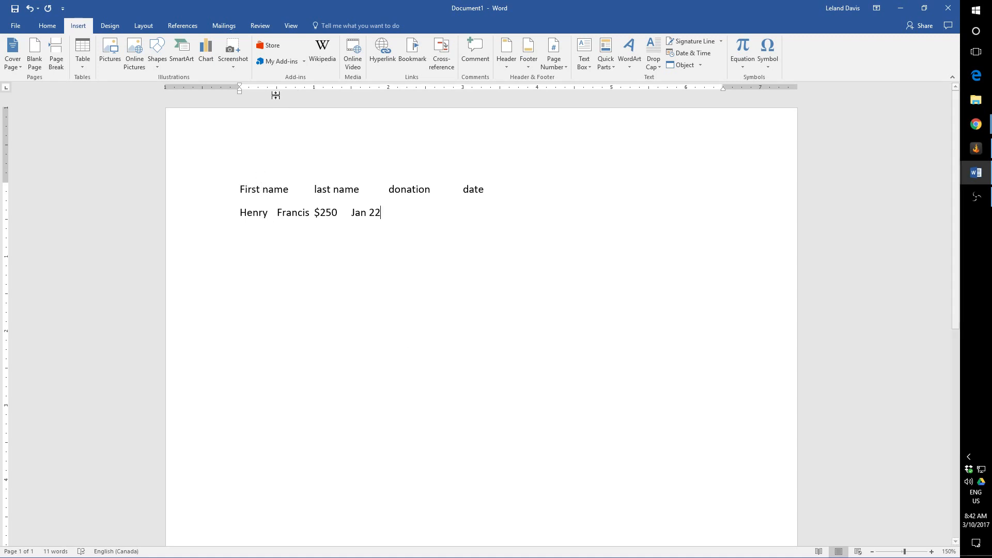
left_click(239, 189)
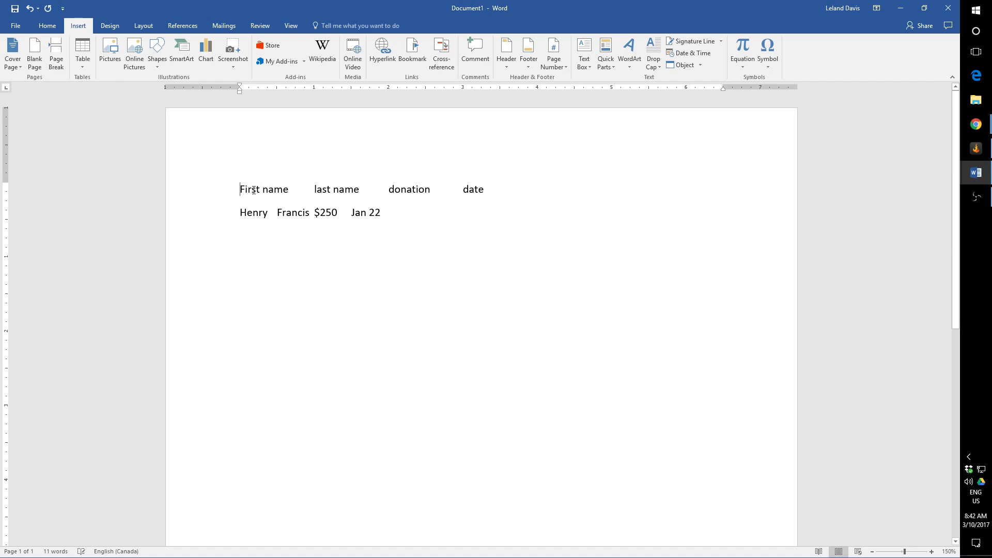
left_click(288, 190)
left_click(272, 209)
Add a second tab-separated record with another donor's first and last name, $146 and Jan 21.
left_click(387, 221)
key("Return")
type("Laura\t")
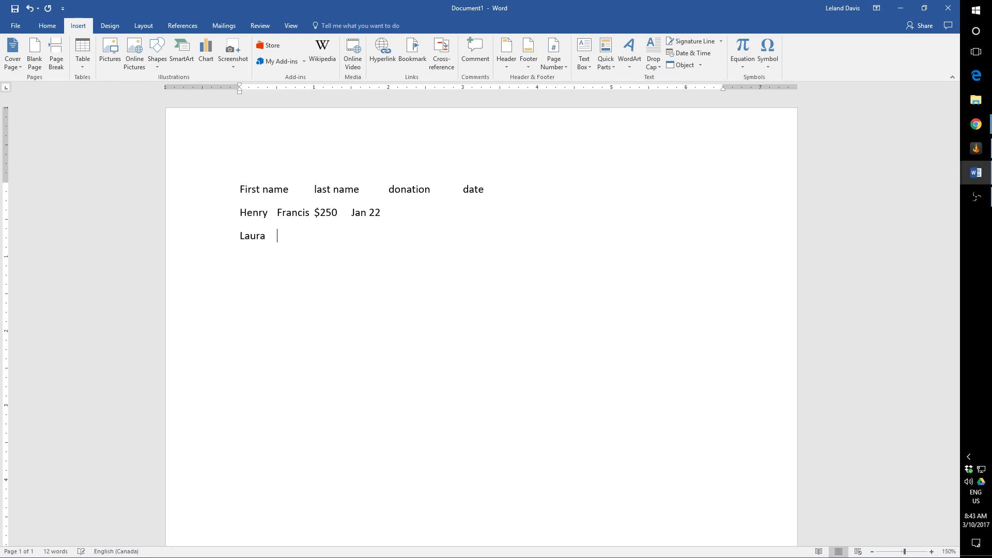
type("Jeanson$146")
type("2")
key("BackSpace")
type("21")
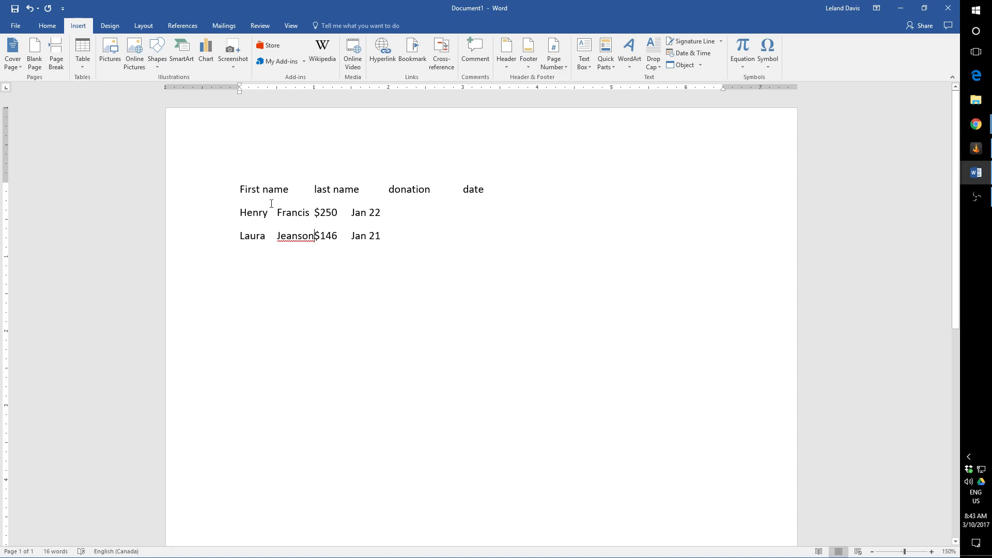
Convert the three text lines into a four-column table separated at tabs, with a fixed column width of about 1 inch.
left_click_drag(394, 239, 241, 198)
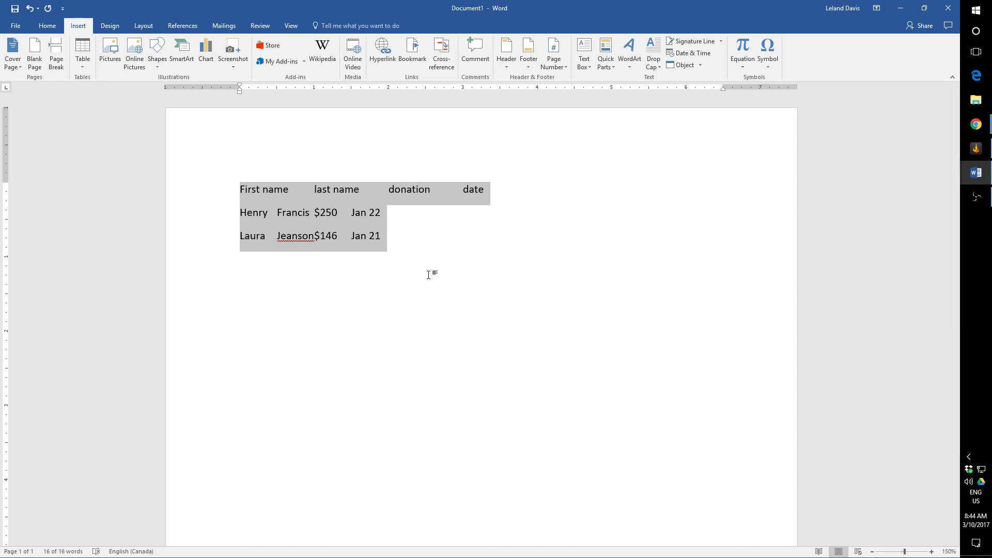
left_click(87, 70)
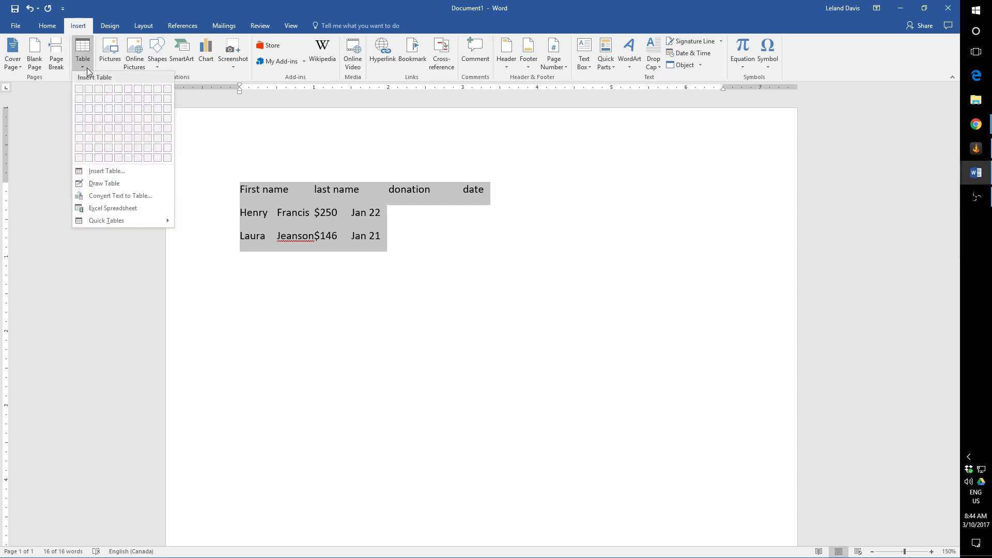
left_click(152, 196)
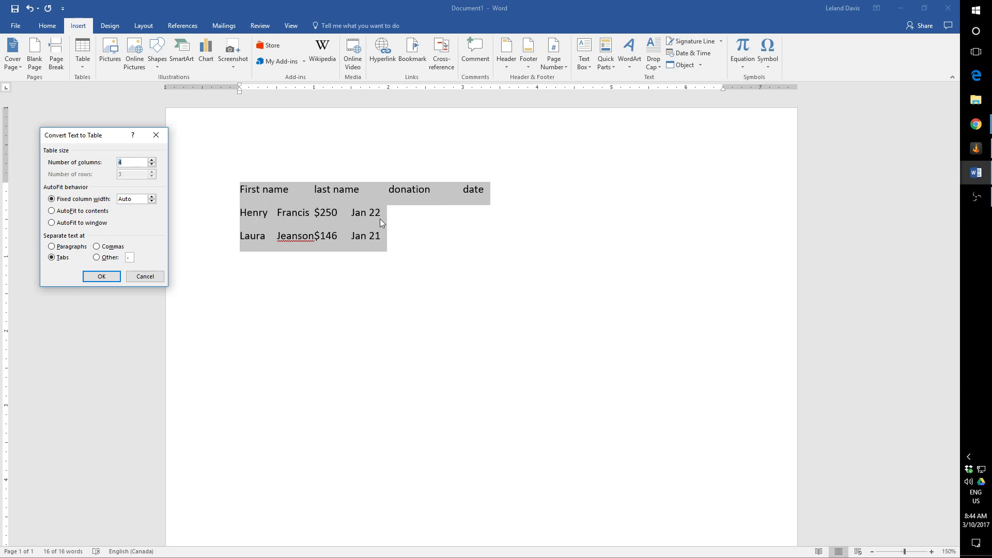
left_click(153, 196)
left_click(153, 196)
left_click(102, 278)
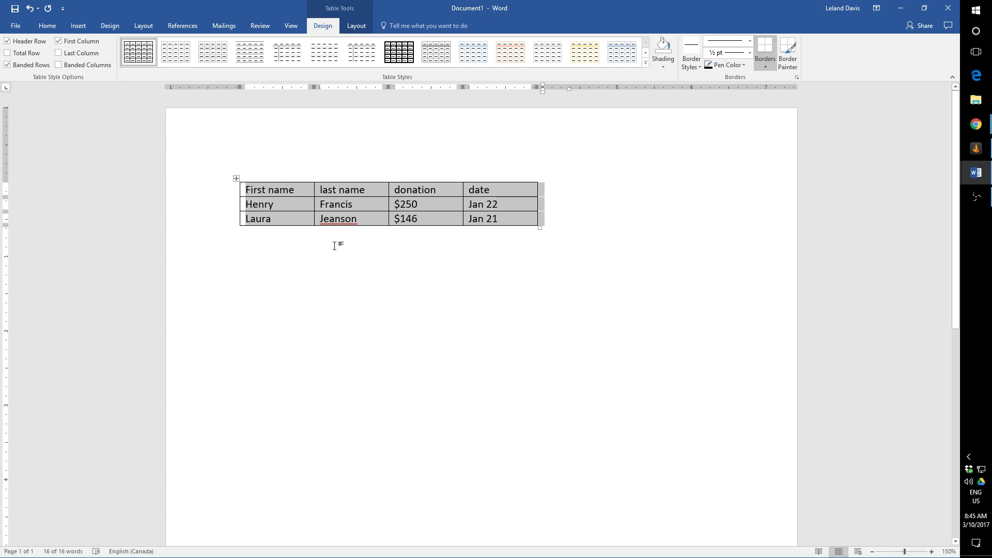
Undo the conversion of the text lines into a table.
key("ctrl+z")
left_click(314, 190)
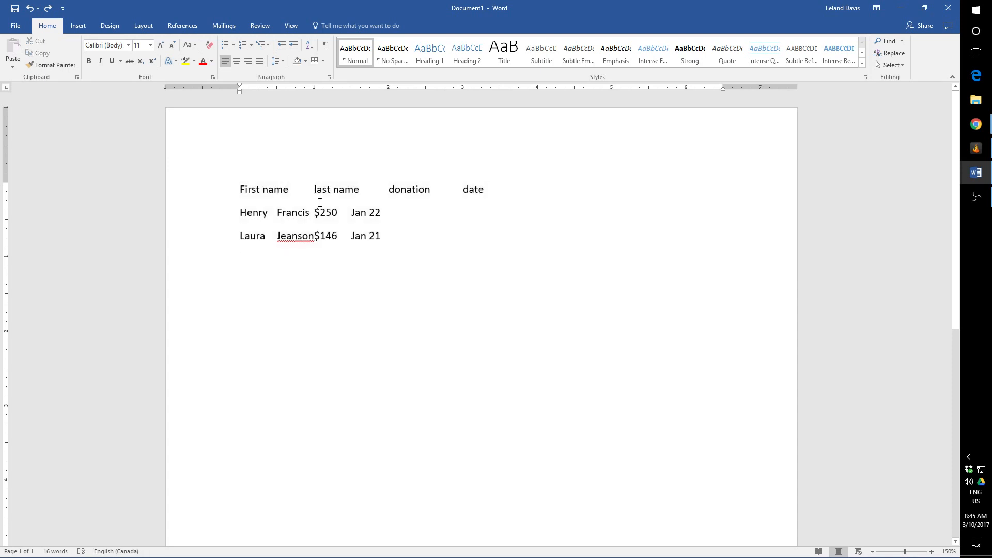
Add a title line reading Donations above the header line.
left_click(261, 177)
key("Return")
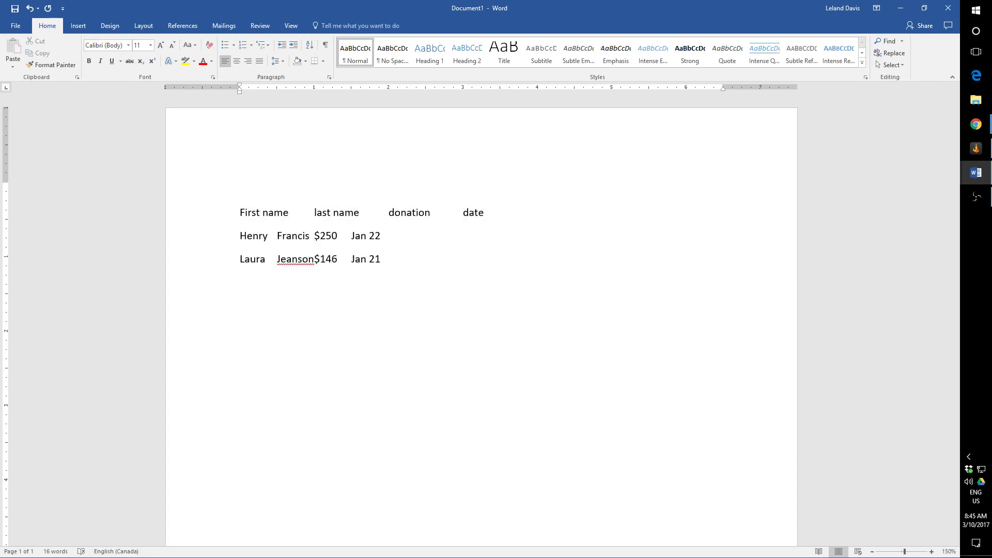
left_click(240, 186)
type("Donations")
Convert all four text lines, including the Donations title, into a table separated at tabs with automatic fixed column width.
left_click_drag(217, 263, 200, 199)
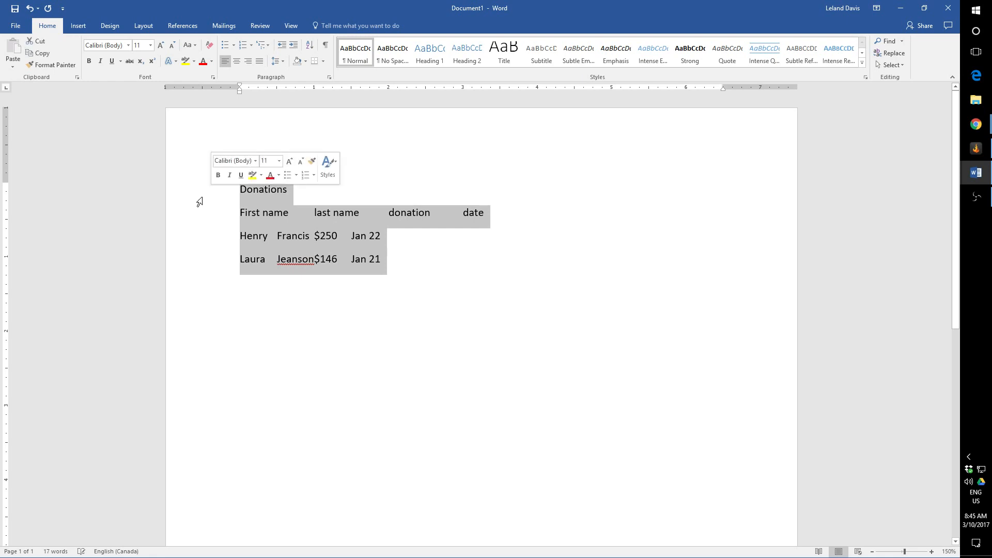
left_click(77, 25)
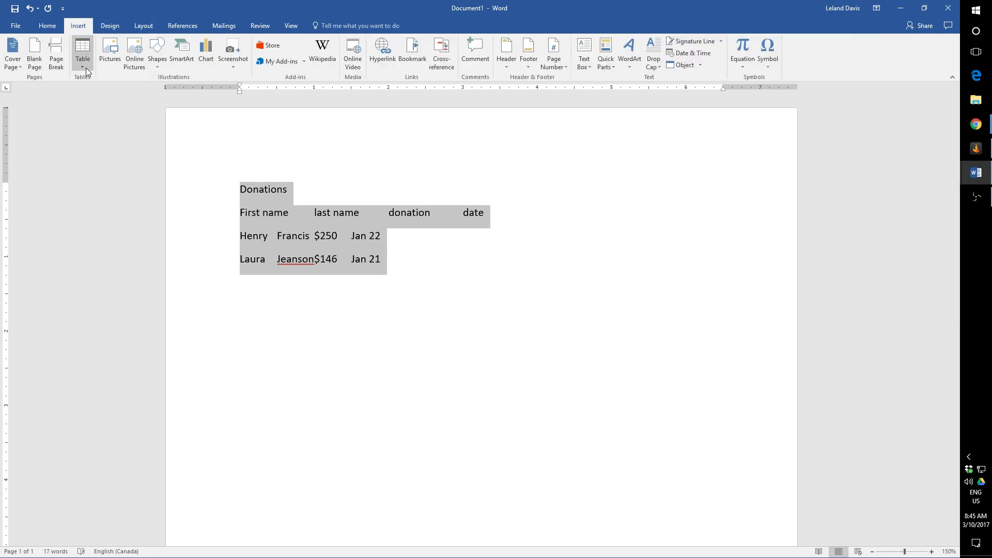
left_click(85, 68)
left_click(139, 196)
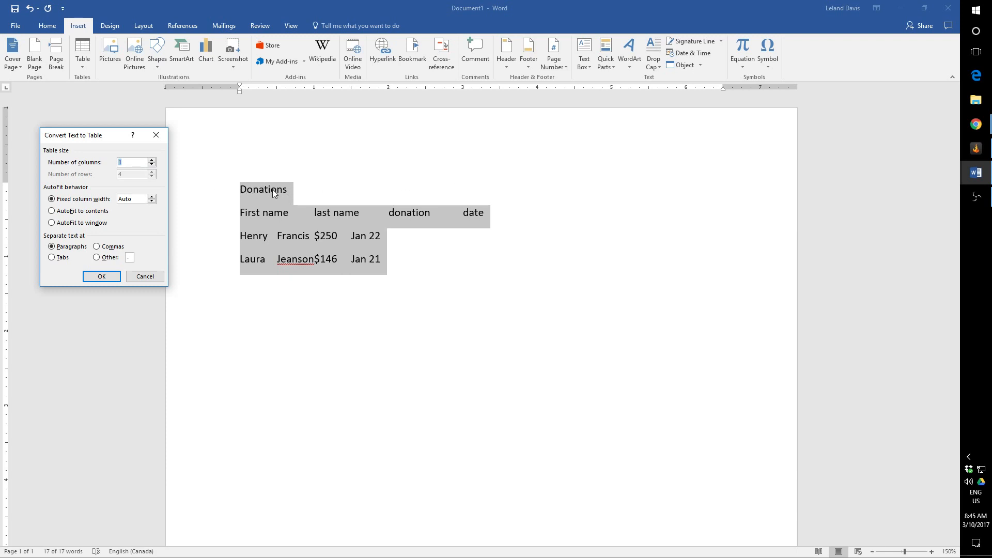
left_click(52, 257)
left_click(52, 247)
left_click(51, 257)
left_click(102, 277)
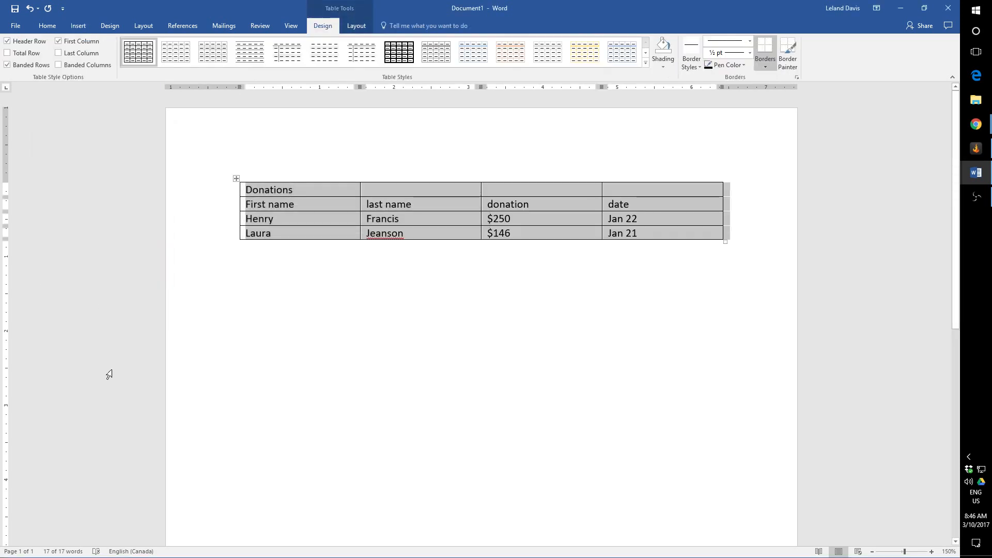
left_click(324, 287)
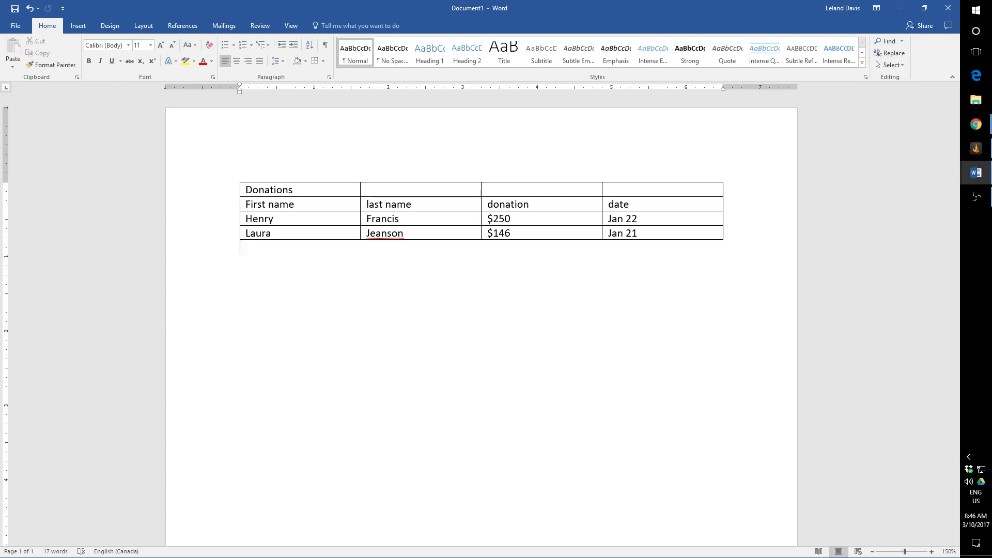
Look at the table layout and design options with a cell of the converted table active.
left_click(336, 205)
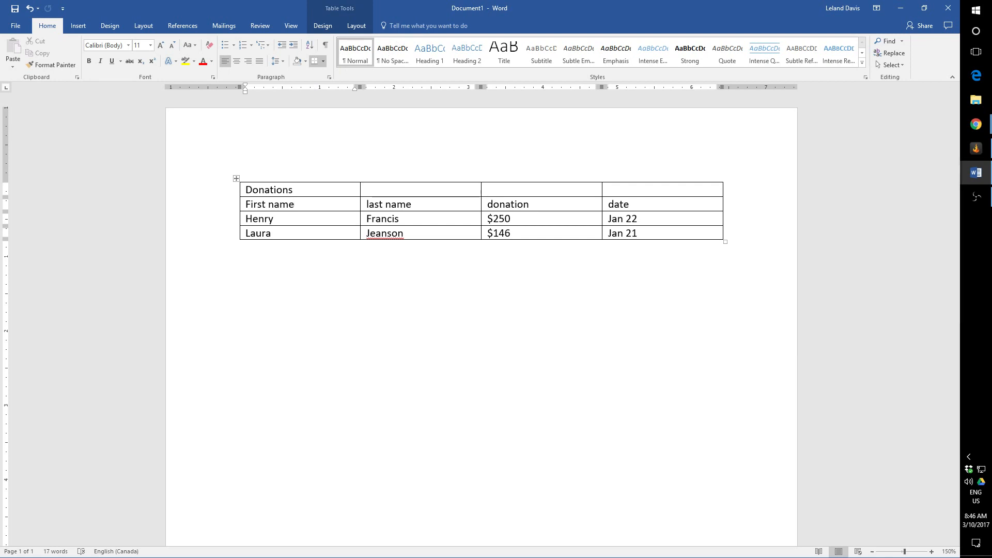
left_click(401, 217)
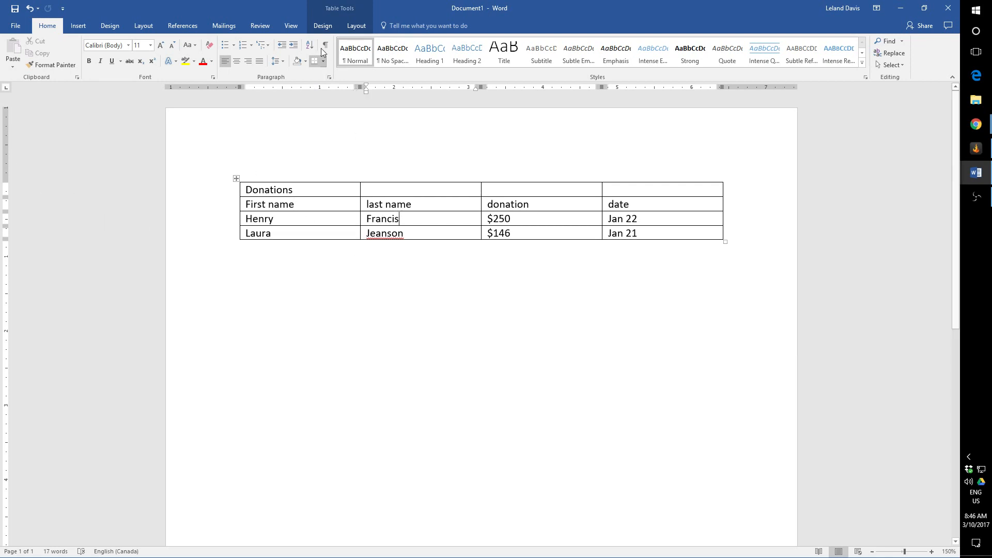
left_click(356, 25)
left_click(324, 25)
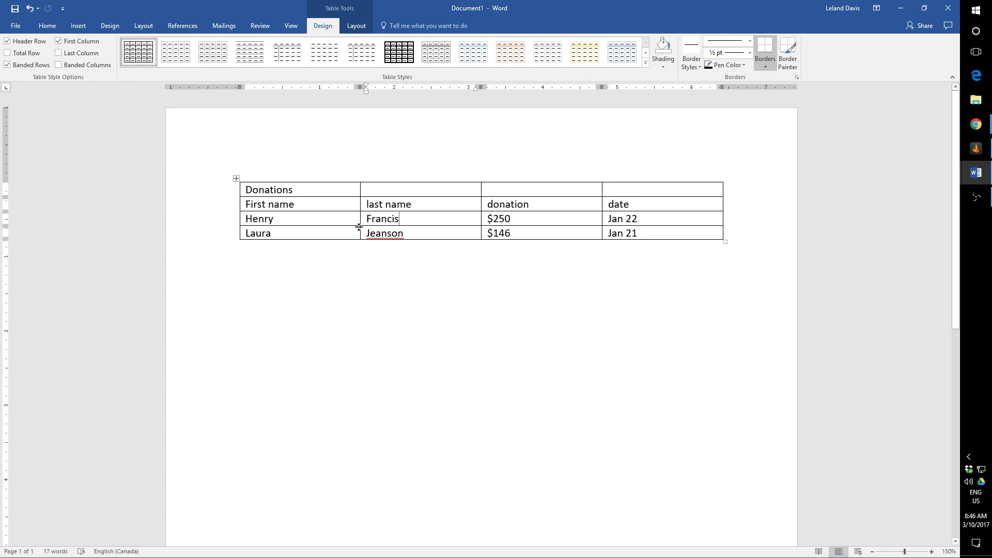
Move the insertion point cell by cell from the Donations cell to the last cell of the title row.
left_click(342, 189)
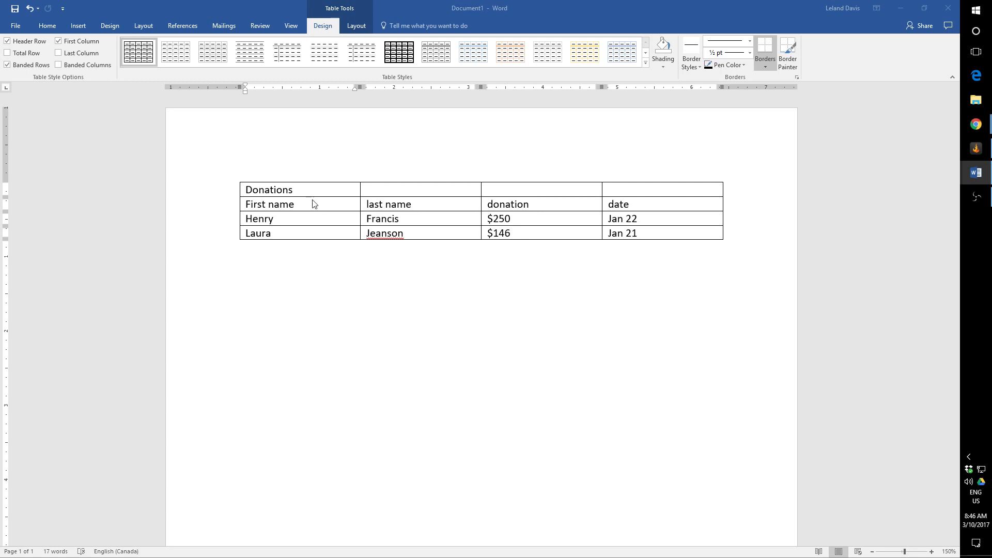
left_click(662, 236)
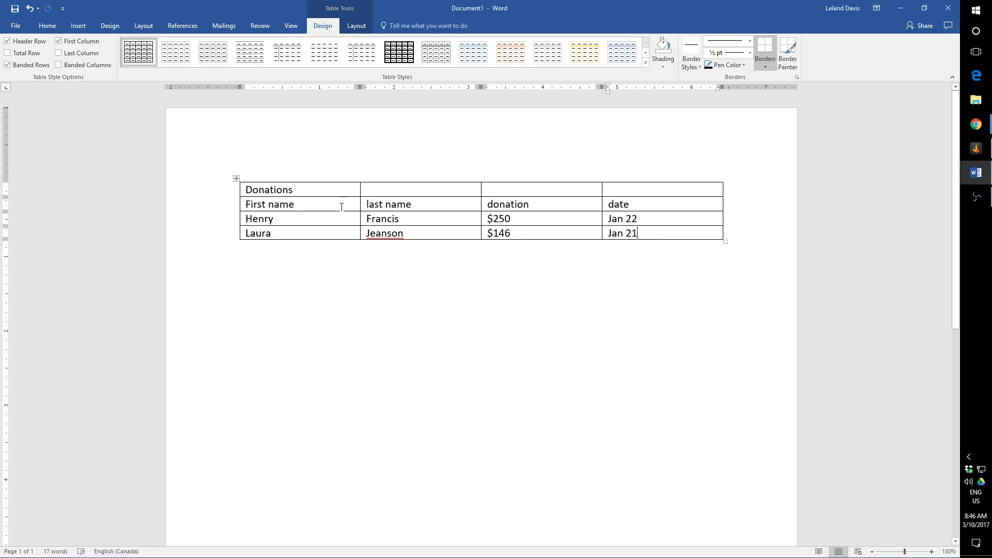
left_click(324, 190)
key("Tab")
key("Tab")
key("Tab")
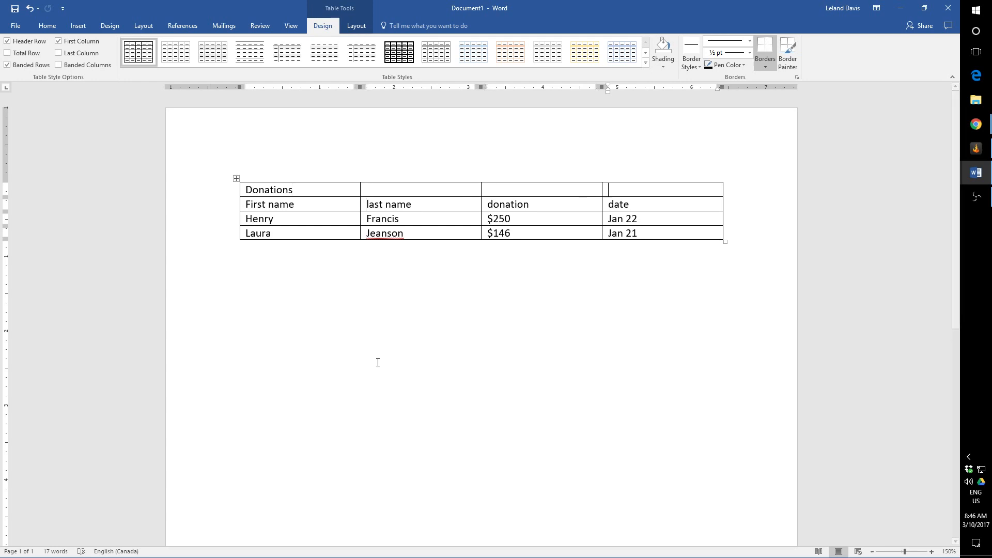
Move the insertion point back through the table cells and down to the last name cell of the bottom row.
key("Left")
key("Left")
key("Right")
key("Right")
key("Left")
key("Left")
key("Left")
key("Left")
key("Left")
key("Left")
key("Left")
key("Left")
key("Left")
key("Left")
key("Left")
key("Left")
key("Left")
key("Left")
key("Left")
key("Left")
key("Left")
key("Left")
key("Down")
key("Down")
key("Right")
left_click(433, 236)
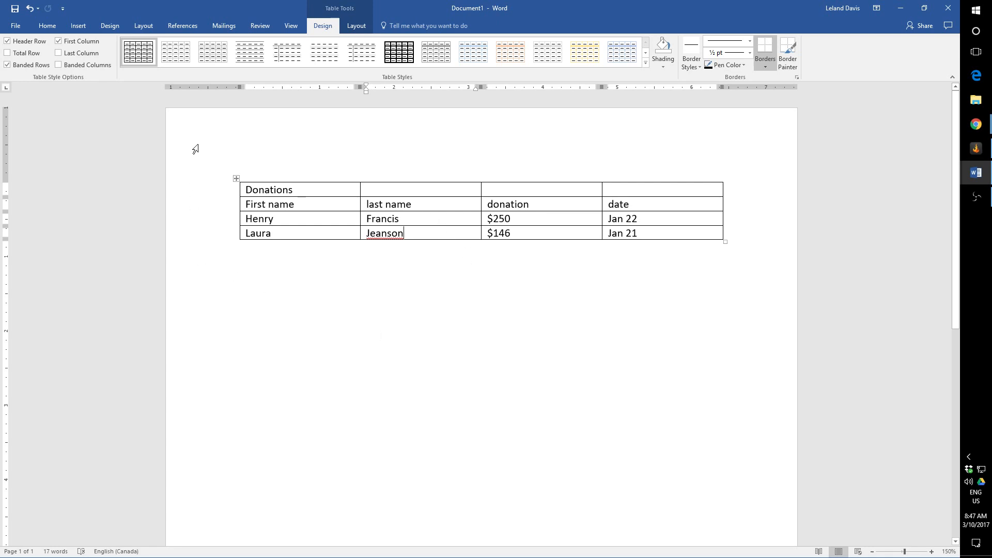
Select all the table rows together, and then only the bottom row starting from its first cell.
mouse_move(198, 179)
left_mouse_down()
mouse_move(199, 240)
mouse_move(193, 155)
mouse_move(197, 244)
mouse_move(186, 215)
mouse_move(186, 248)
mouse_move(191, 176)
mouse_move(209, 254)
left_mouse_up()
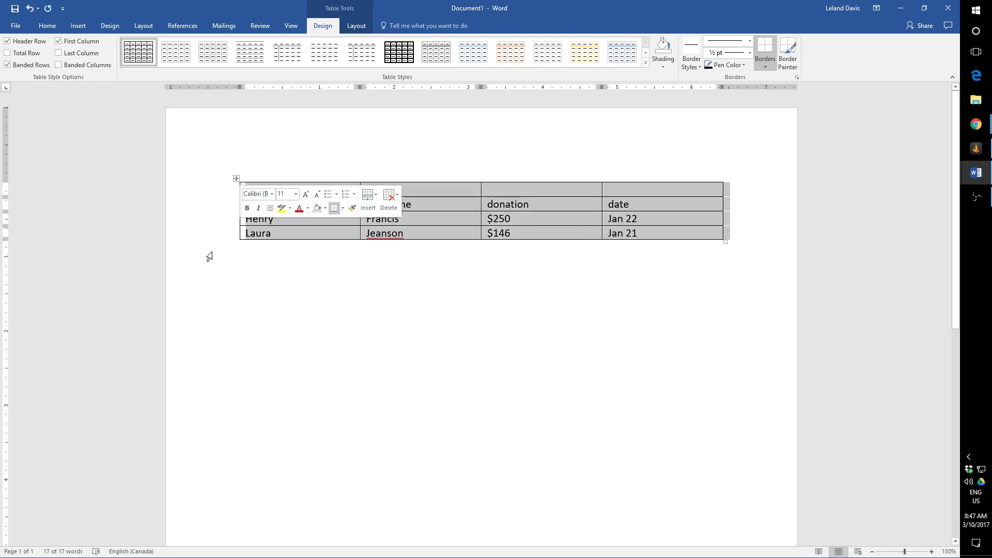
left_click(293, 235)
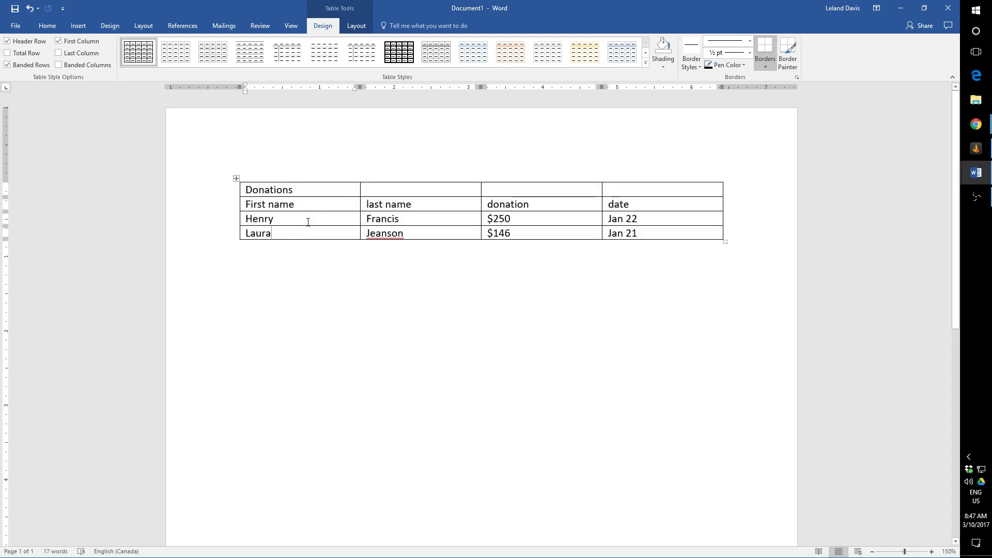
left_click(241, 234)
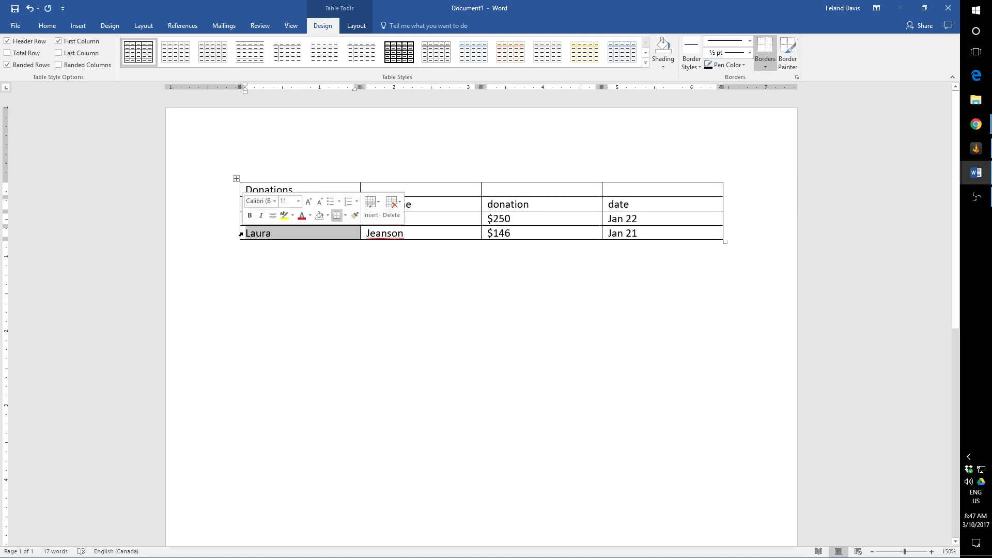
double_click(241, 235)
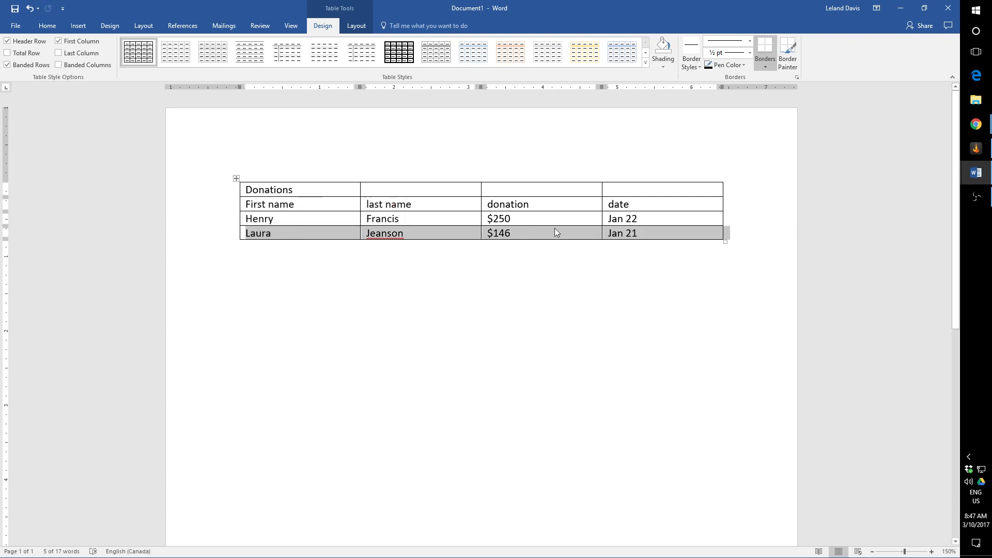
left_click(406, 218)
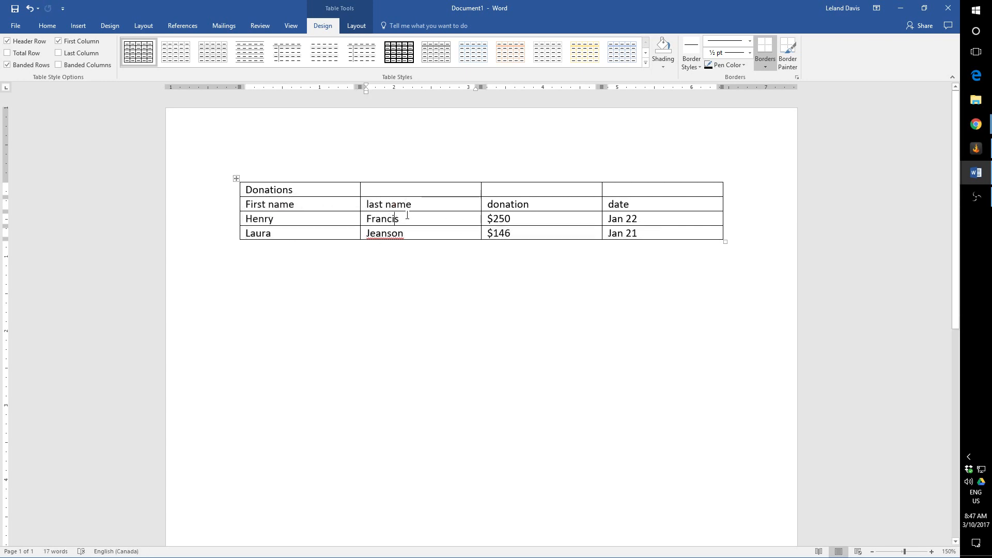
Select the last name column and the third table row in turn, and clear the selection.
left_click(416, 180)
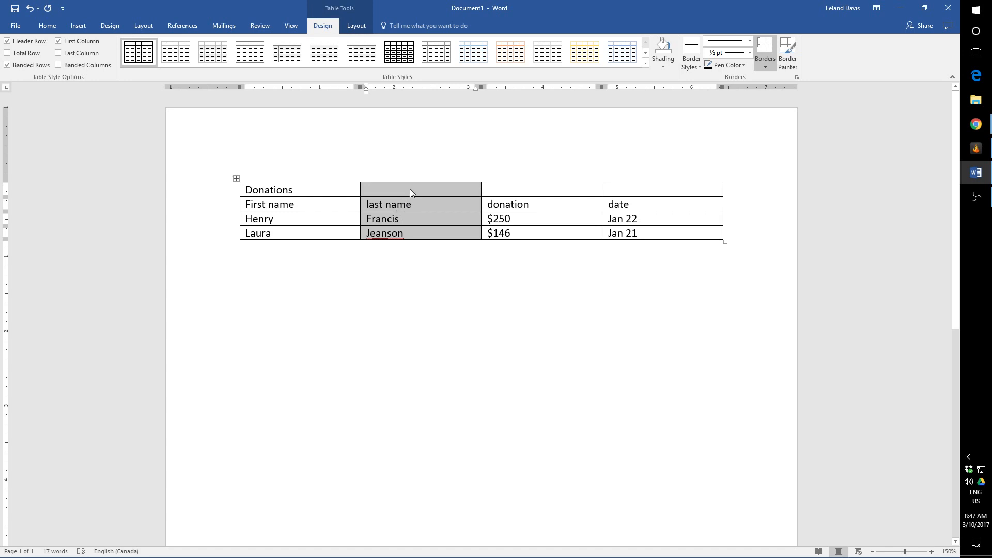
left_click(370, 218)
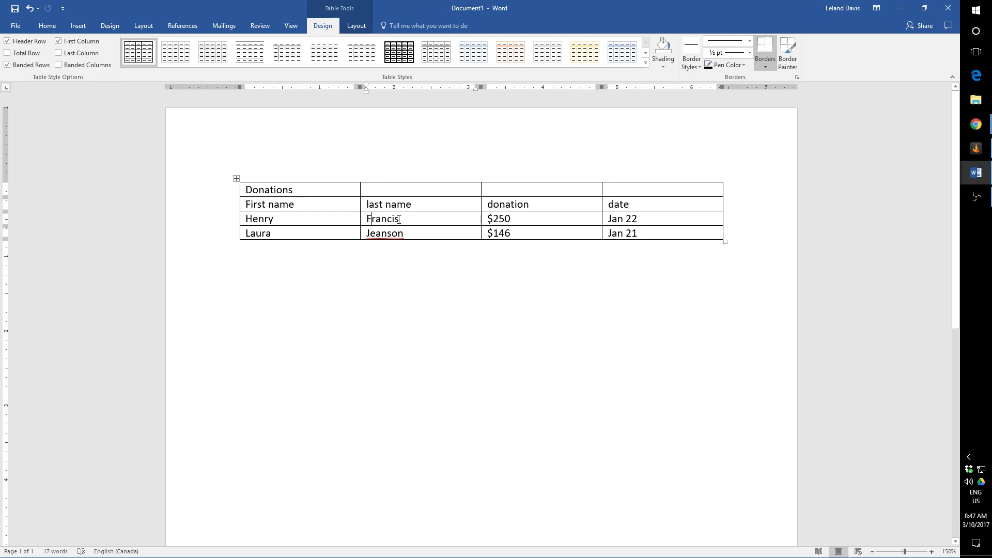
left_click(362, 221)
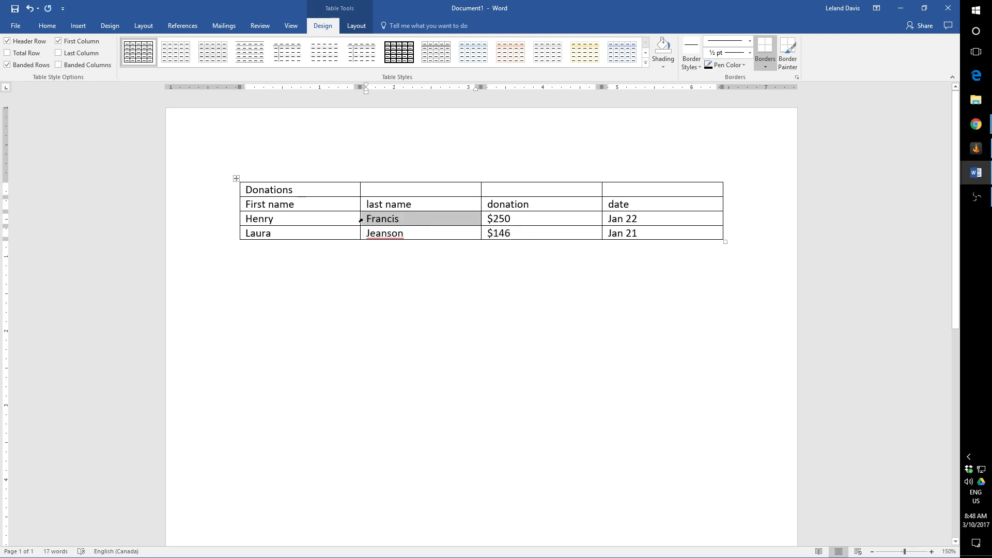
double_click(361, 221)
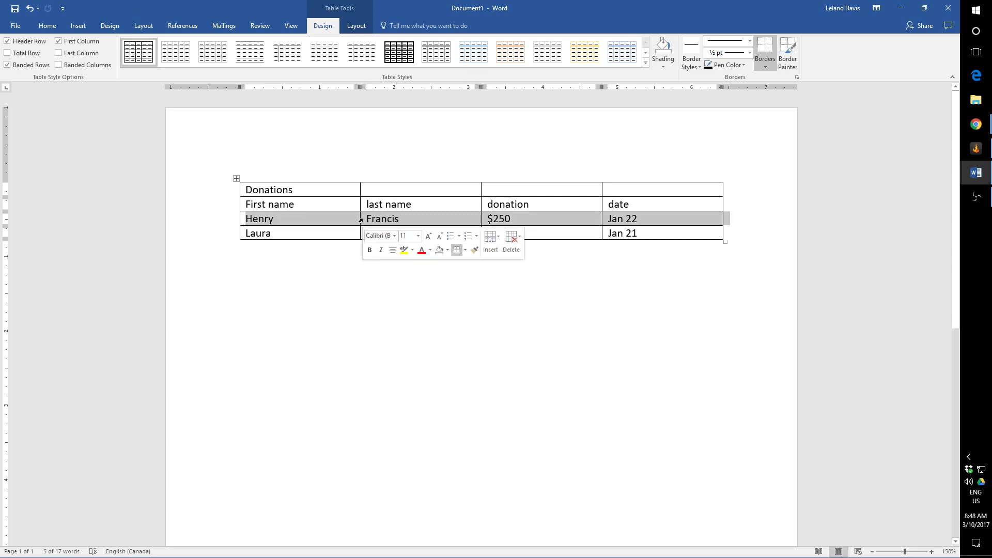
left_click(401, 180)
left_click(383, 221)
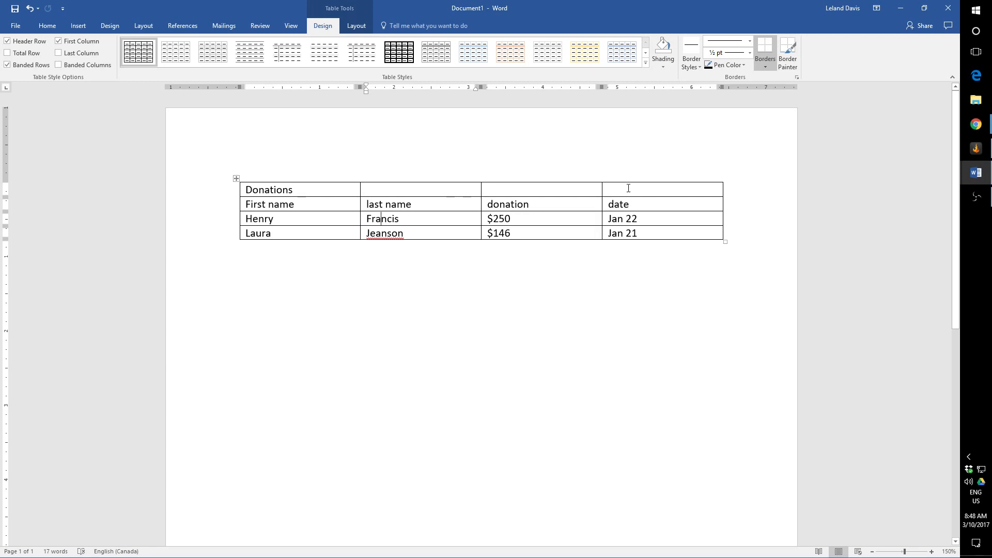
Delete the entire Donations title row from the table.
left_click_drag(629, 188, 302, 190)
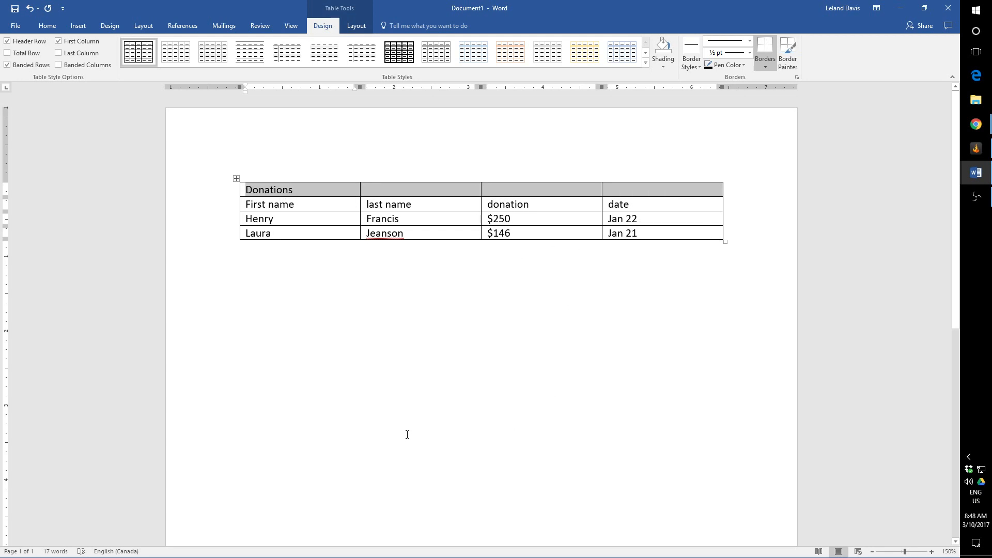
key("BackSpace")
key("Return")
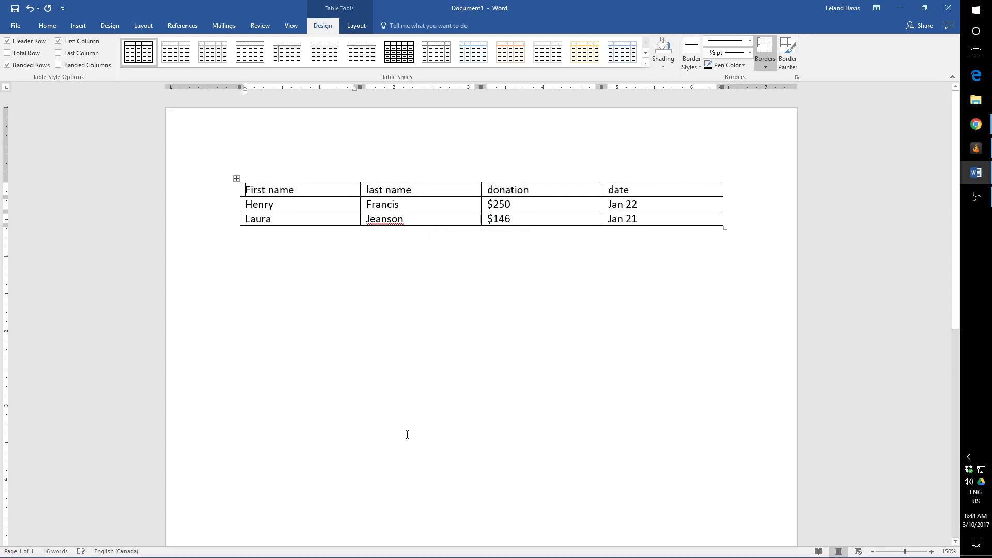
Insert an empty 4 by 4 table below the donations table, leaving a blank line between the two.
left_click(241, 244)
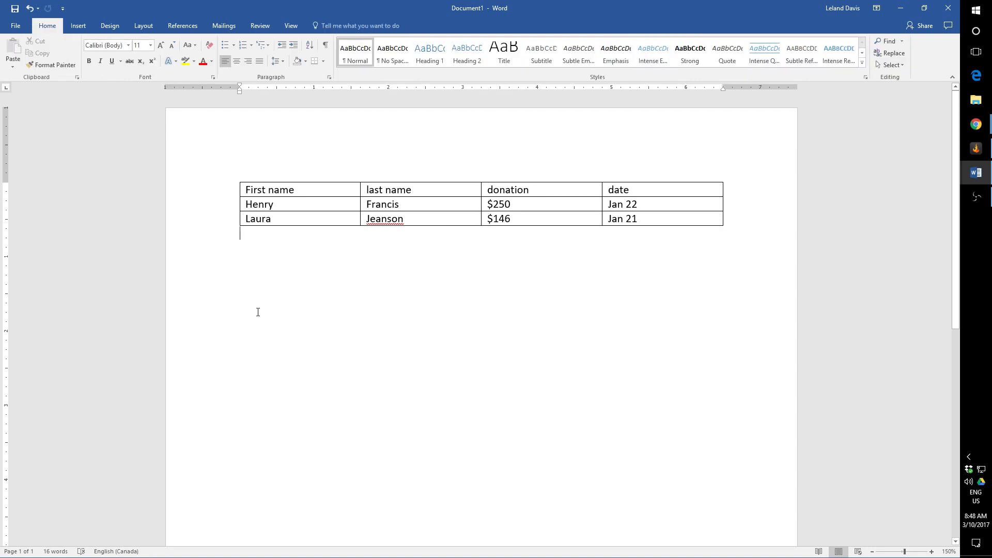
key("Return")
left_click(81, 27)
left_click(83, 57)
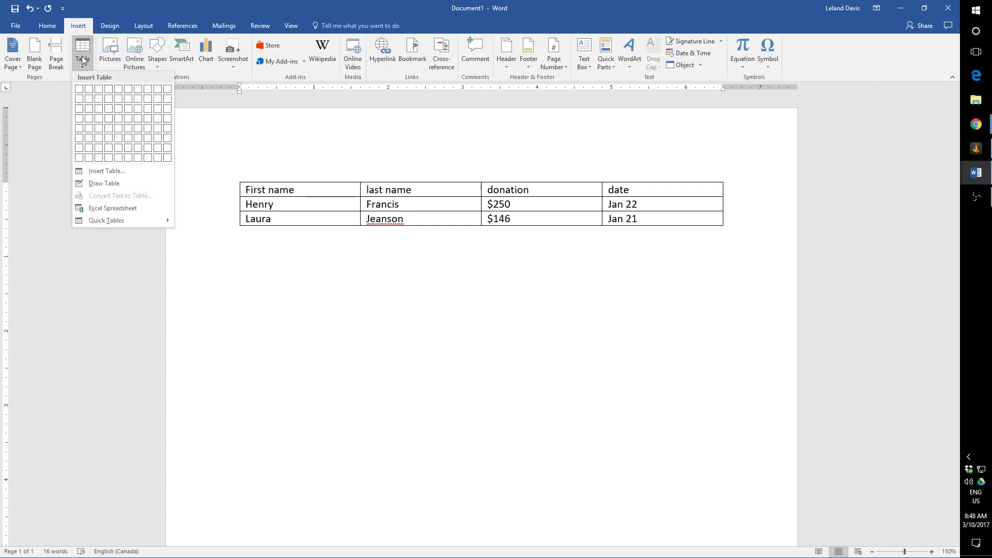
left_click(110, 124)
left_click(255, 243)
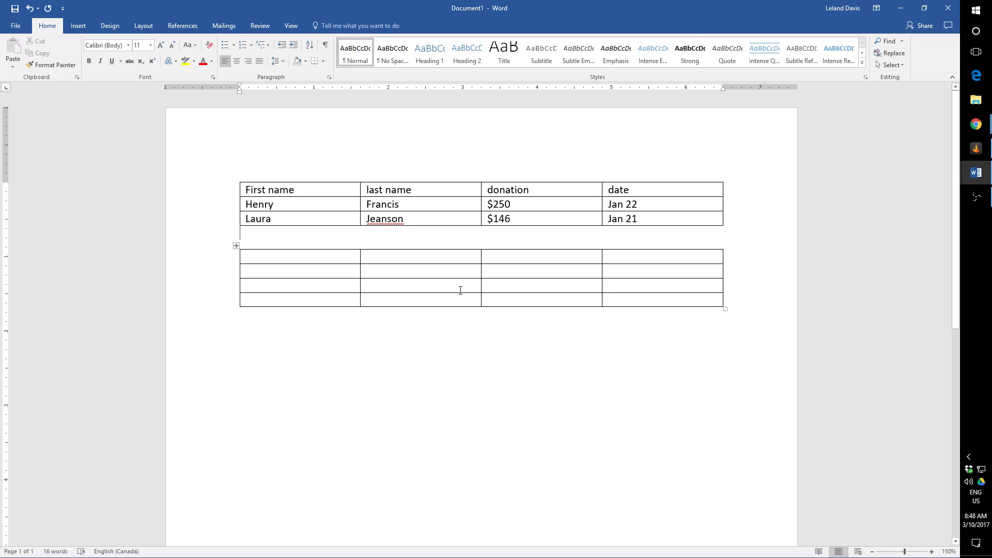
Insert a column between the second and third columns of the empty lower table.
left_click(436, 262)
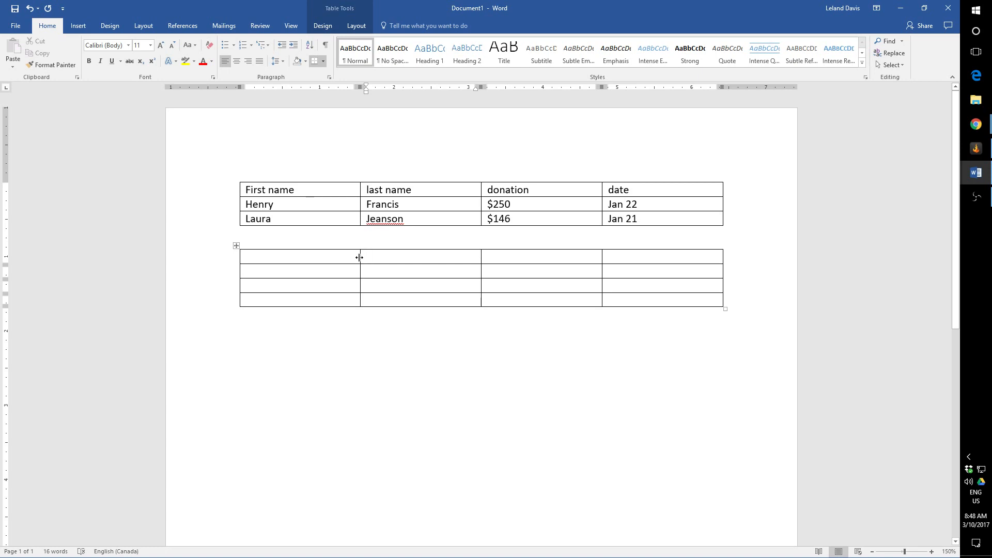
mouse_move(360, 250)
left_click(481, 245)
left_click(455, 259)
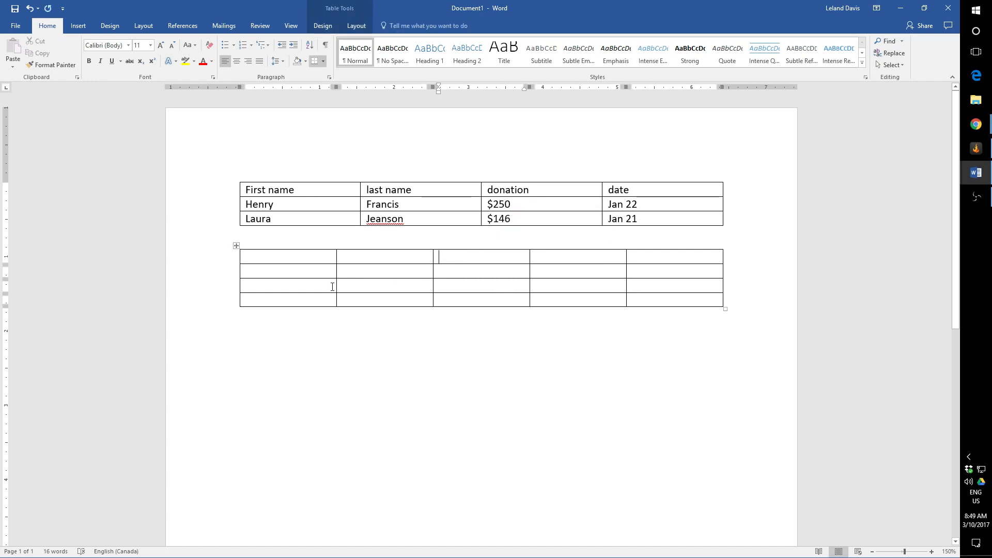
Add a column to the left of the lower table's second column, and another to the right of that new column.
right_click(382, 258)
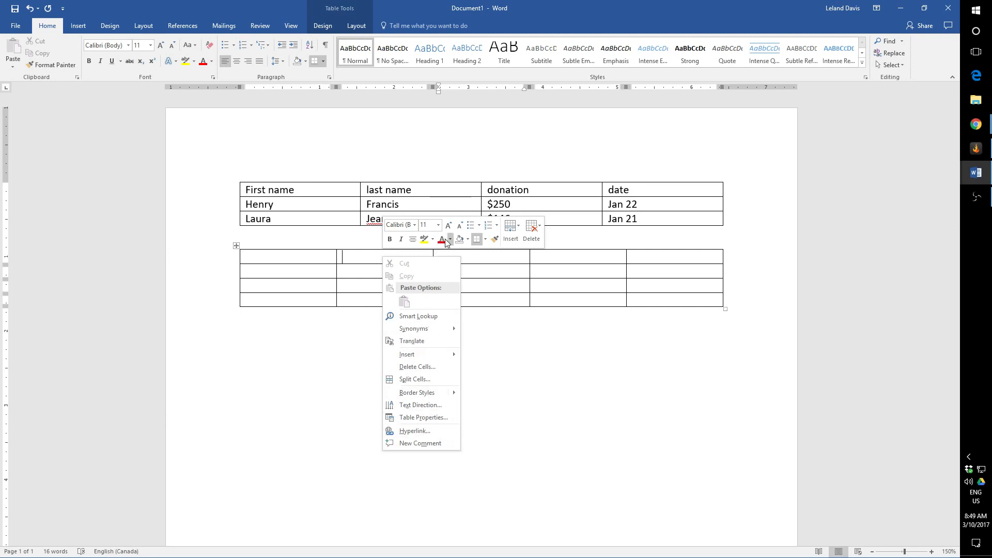
left_click(513, 233)
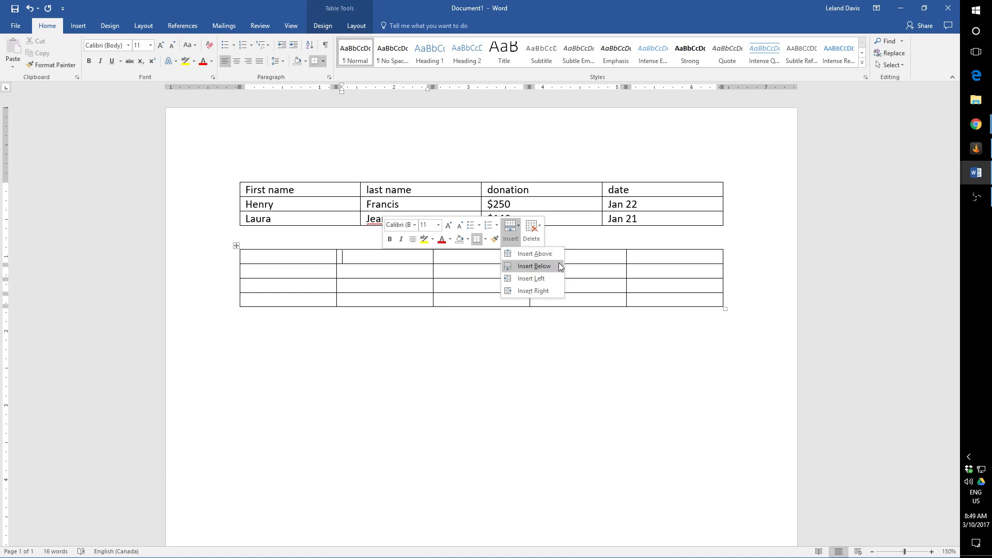
left_click(556, 279)
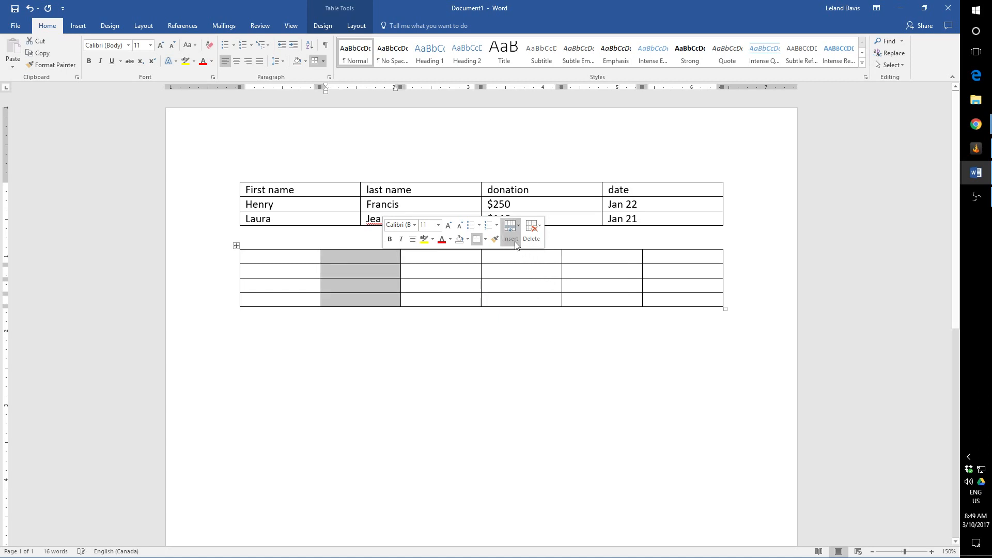
left_click(513, 238)
left_click(547, 290)
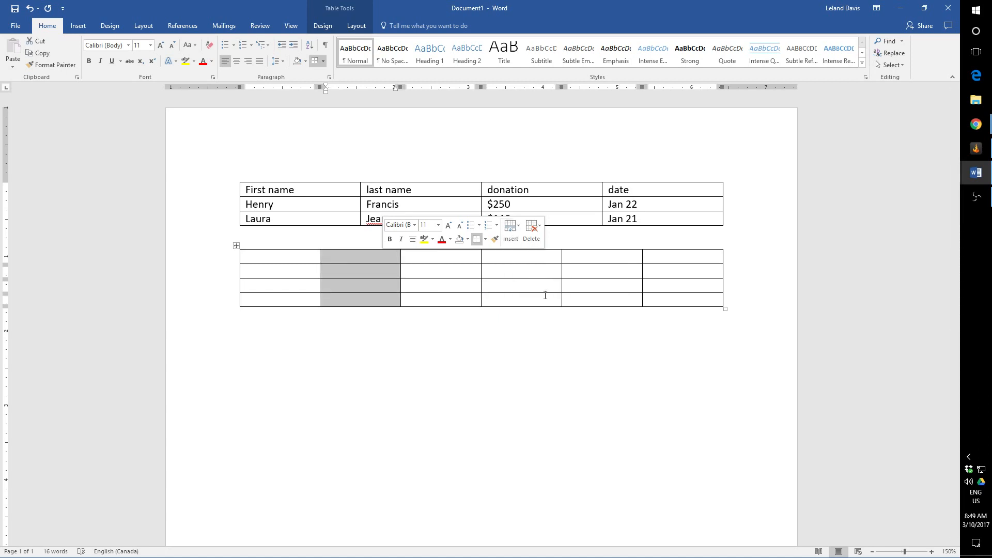
left_click(421, 262)
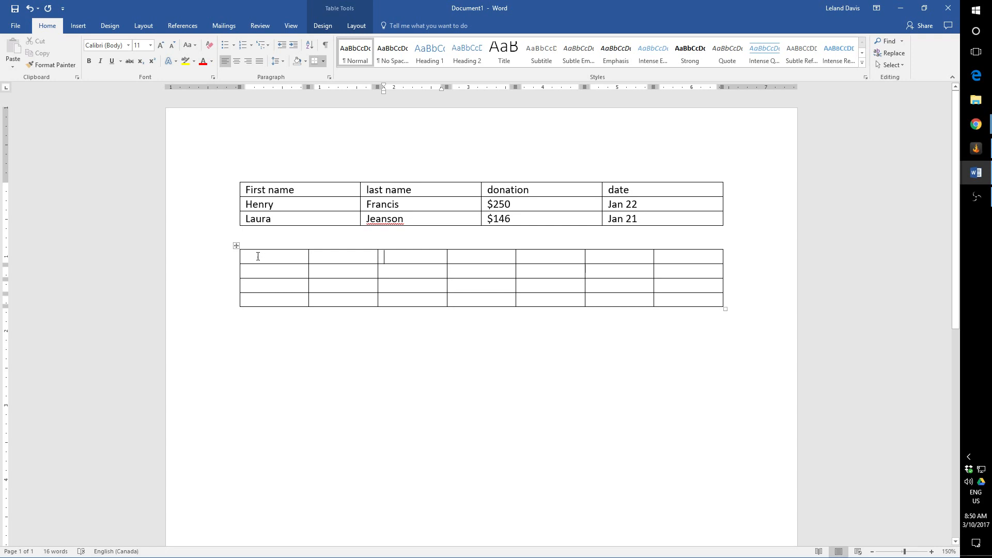
Select the lower table's first row, then cut the First name header text in the upper table and undo the cut.
left_click_drag(248, 255, 671, 257)
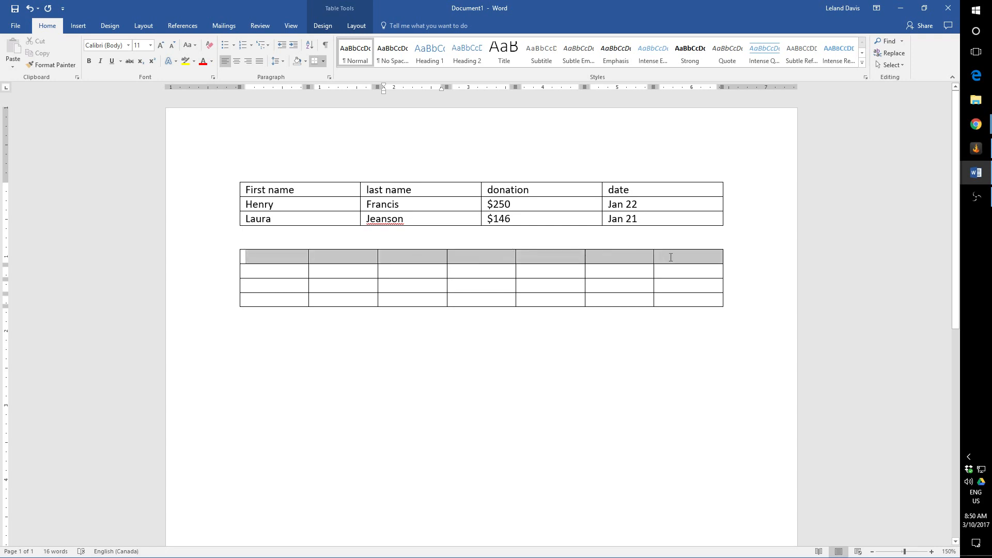
left_click(252, 260)
left_click(240, 192)
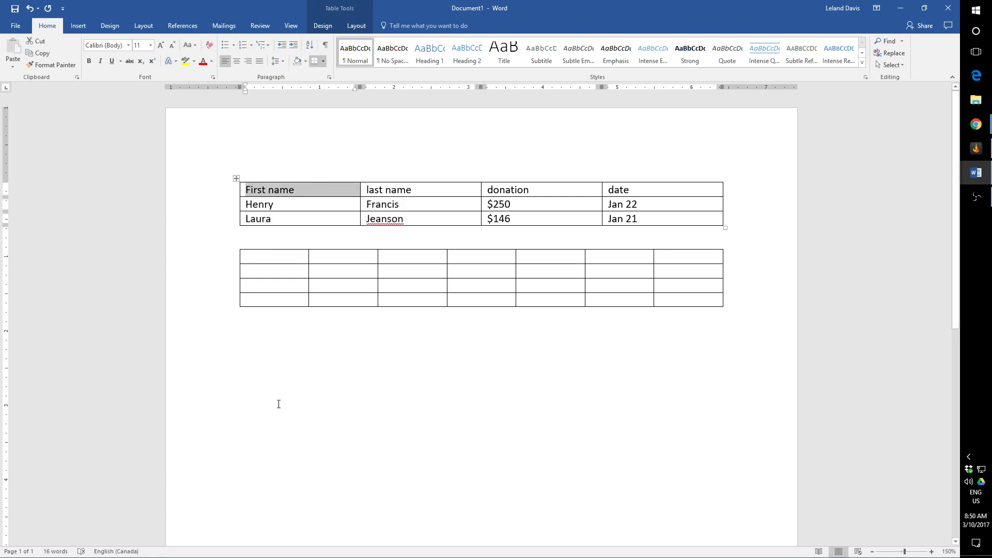
key("ctrl+x")
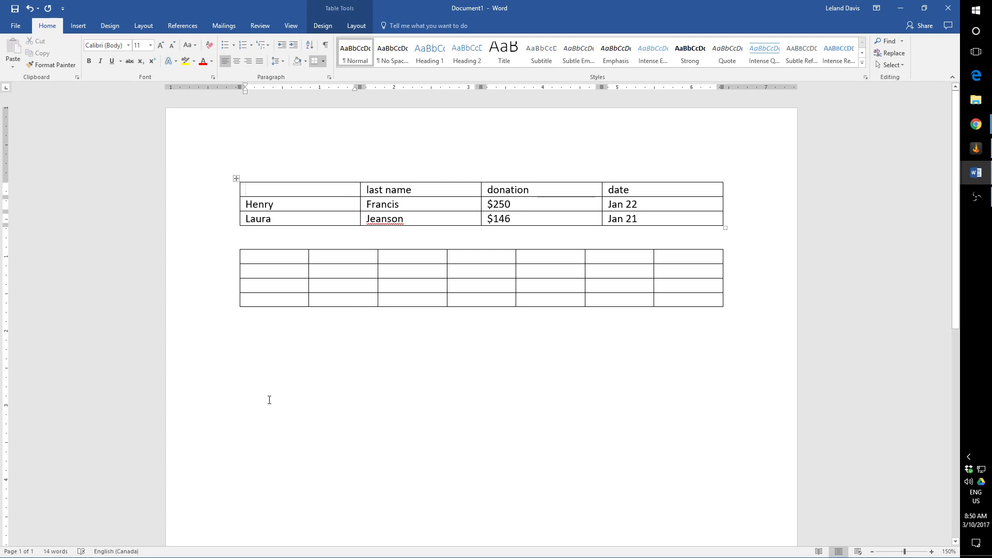
key("ctrl+z")
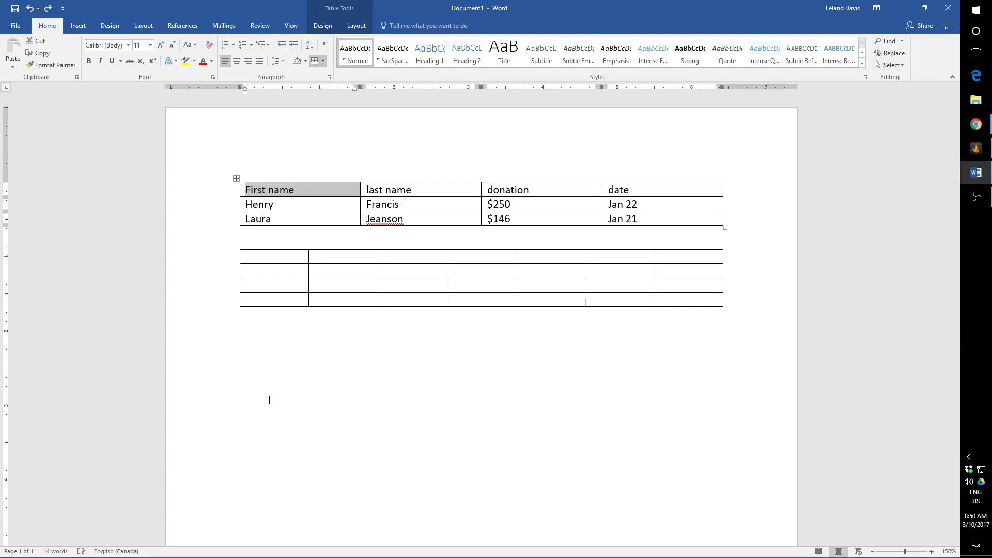
Delete the first row of the lower table and undo the deletion.
left_click(243, 262)
double_click(243, 262)
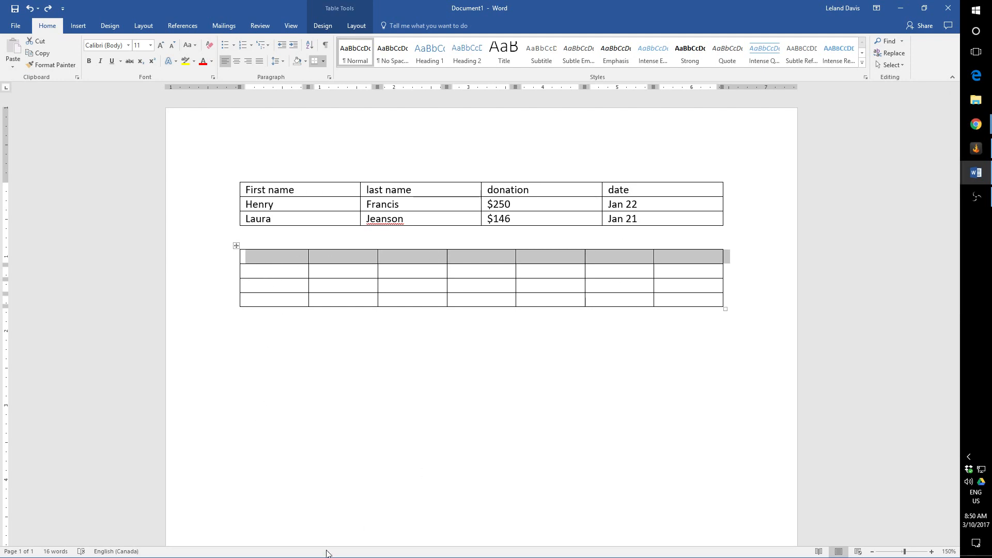
key("BackSpace")
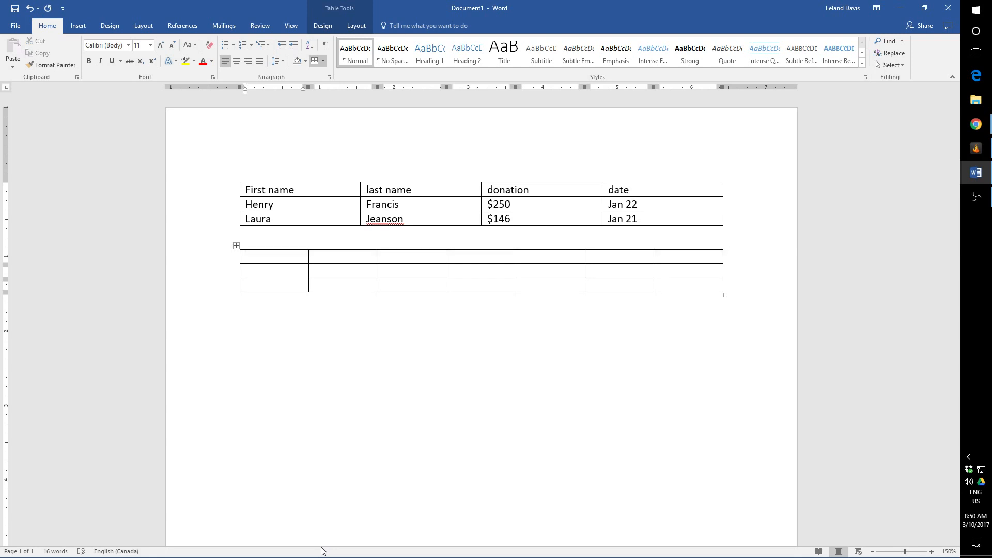
key("ctrl+z")
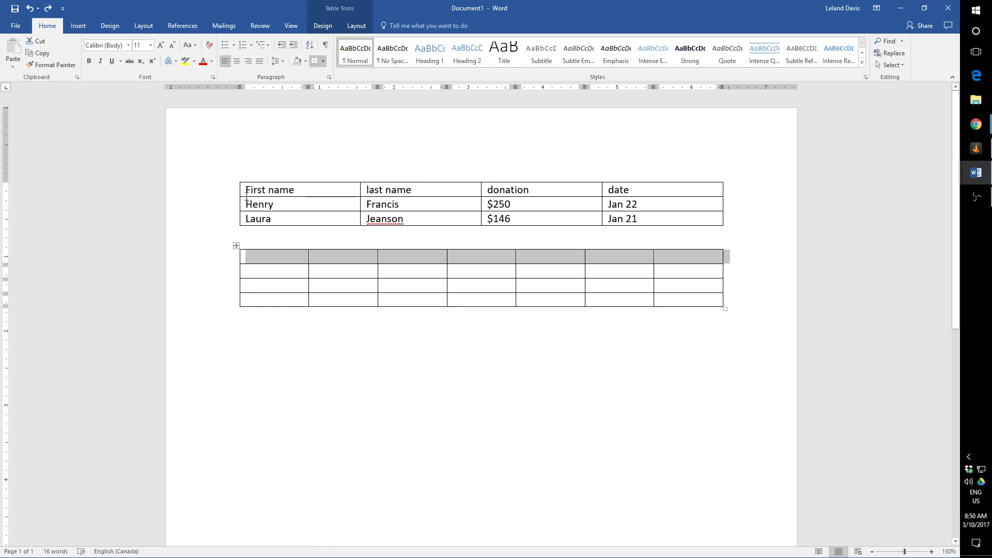
Examine the available delete options for the first row of the lower table without applying any.
double_click(242, 191)
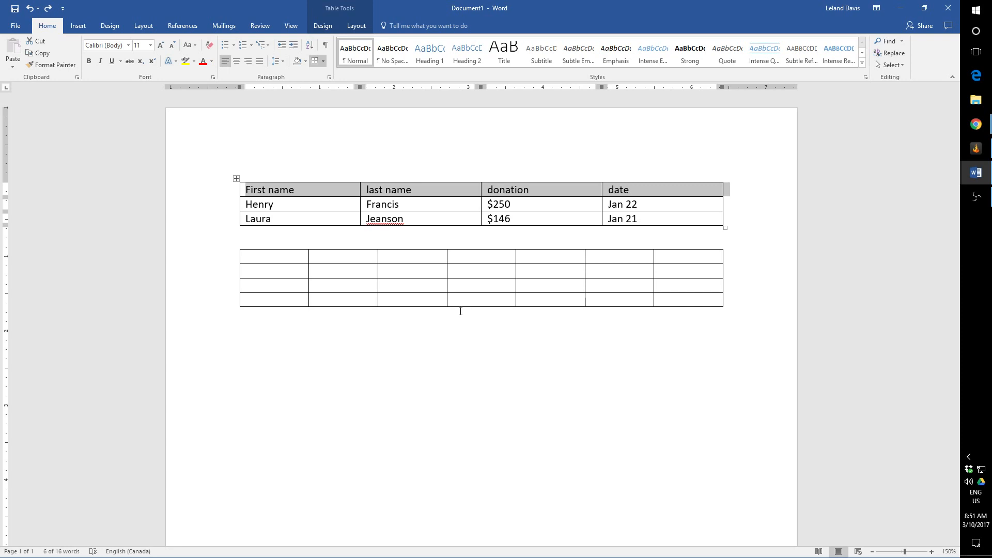
left_click(240, 258)
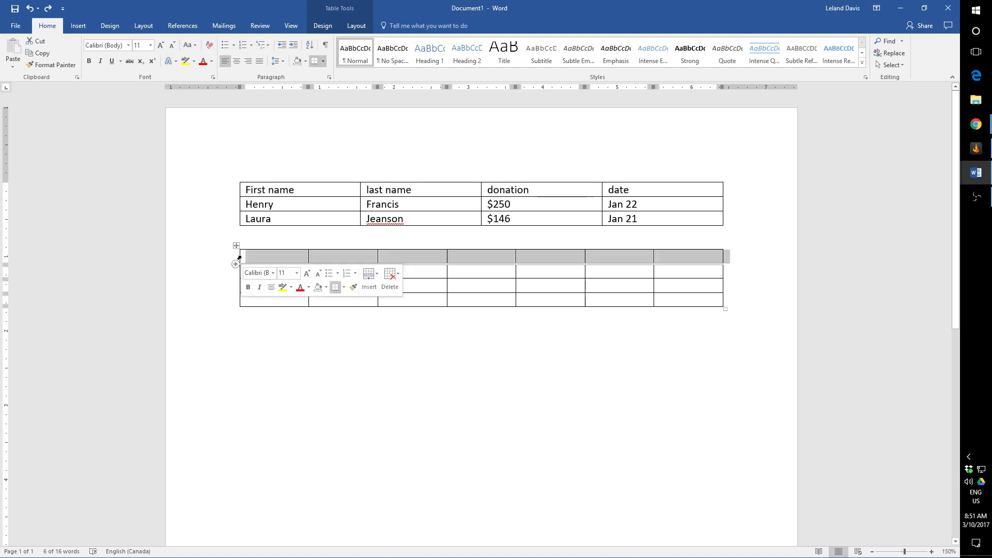
right_click(257, 260)
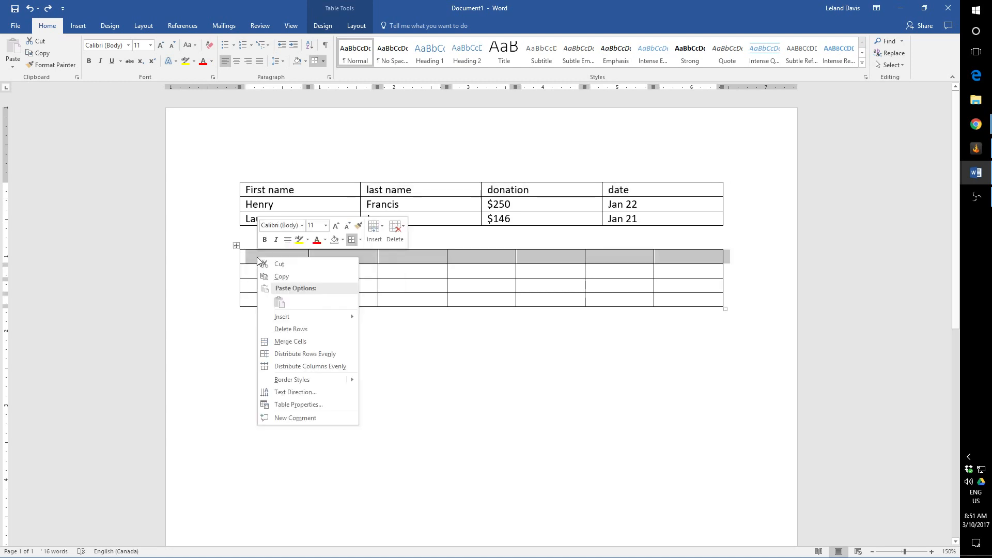
left_click(405, 237)
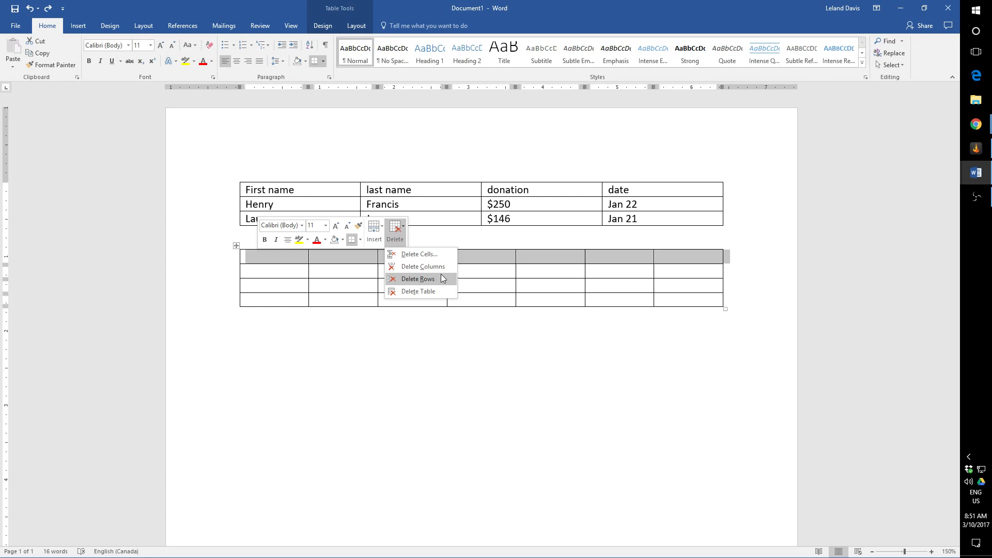
left_click(297, 262)
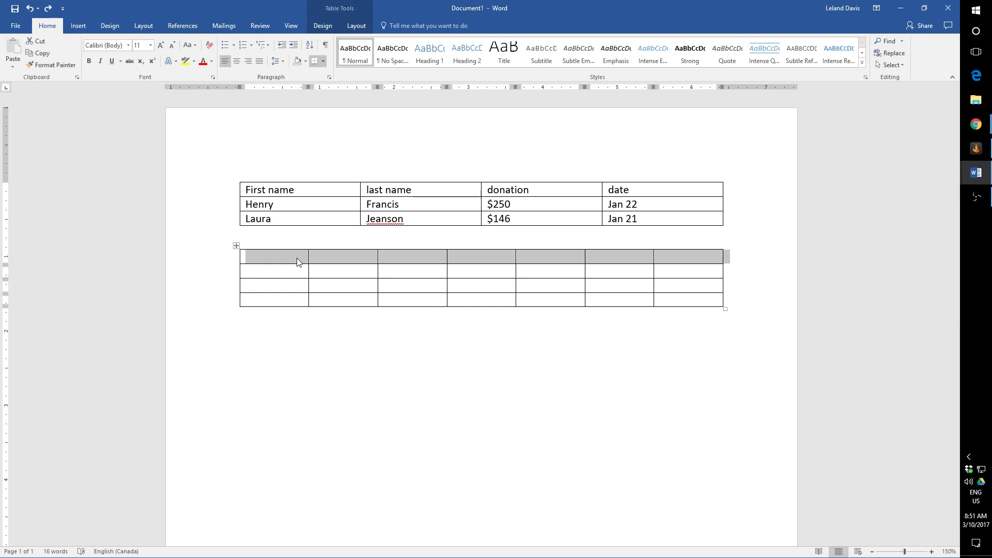
Switch the document to Web Layout view and zoom in to 170%.
left_click(366, 327)
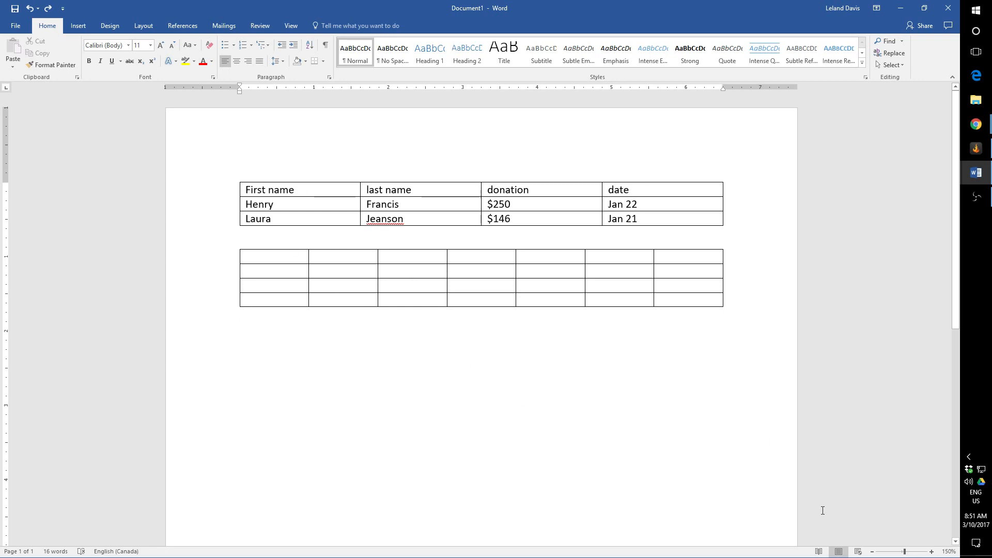
left_click(858, 552)
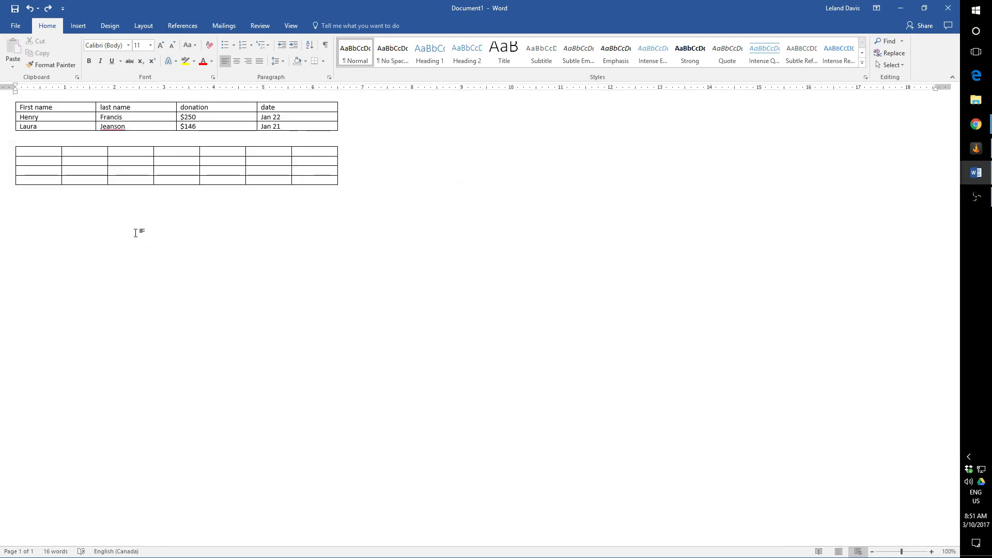
scroll(135, 232, "up", 2, "ctrl")
scroll(135, 233, "up", 4, "ctrl")
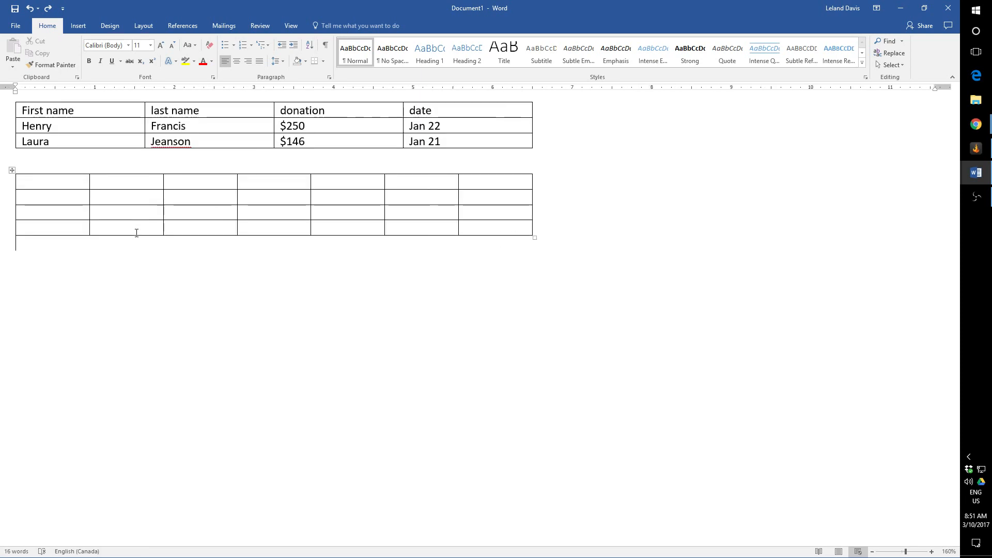
scroll(137, 233, "up", 1, "ctrl")
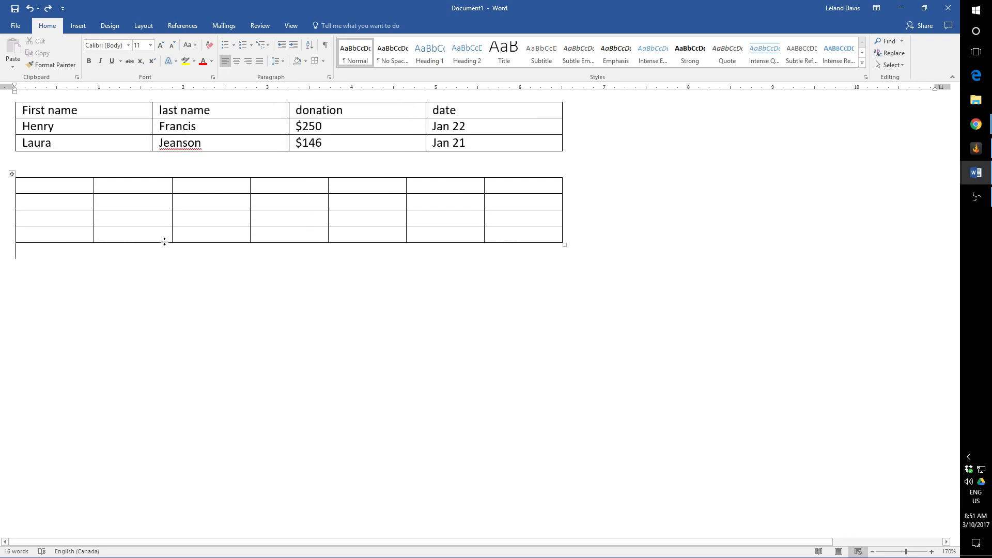
Move the whole lower table slightly to the right and undo it, then stretch the table taller and undo that.
left_click(58, 187)
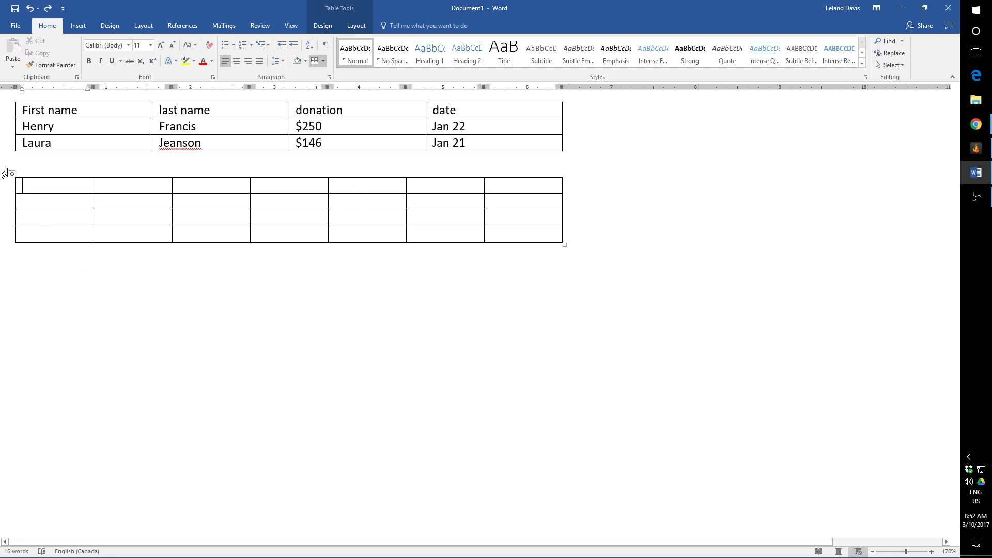
mouse_move(12, 174)
left_mouse_down()
mouse_move(239, 322)
mouse_move(285, 317)
mouse_move(11, 182)
mouse_move(21, 186)
left_mouse_up()
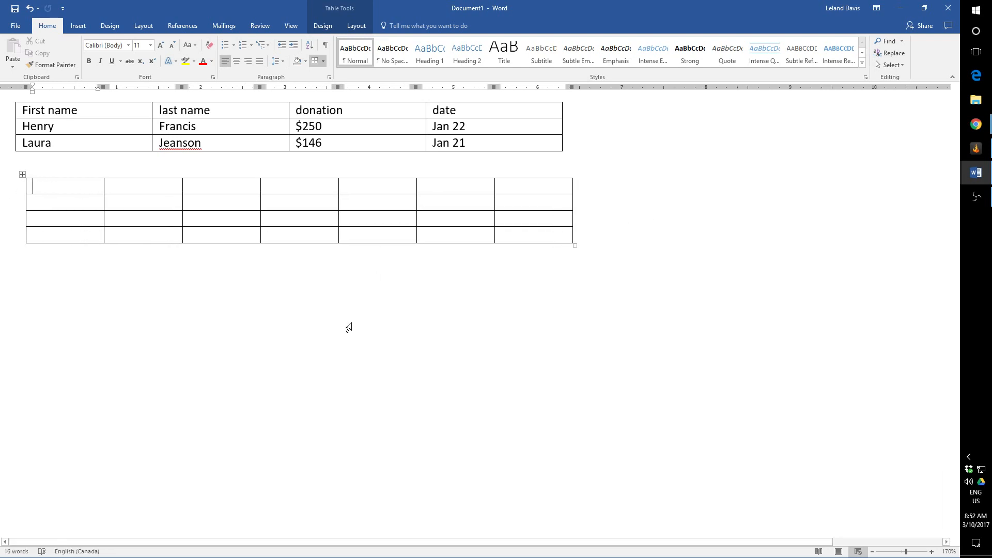
key("ctrl+z")
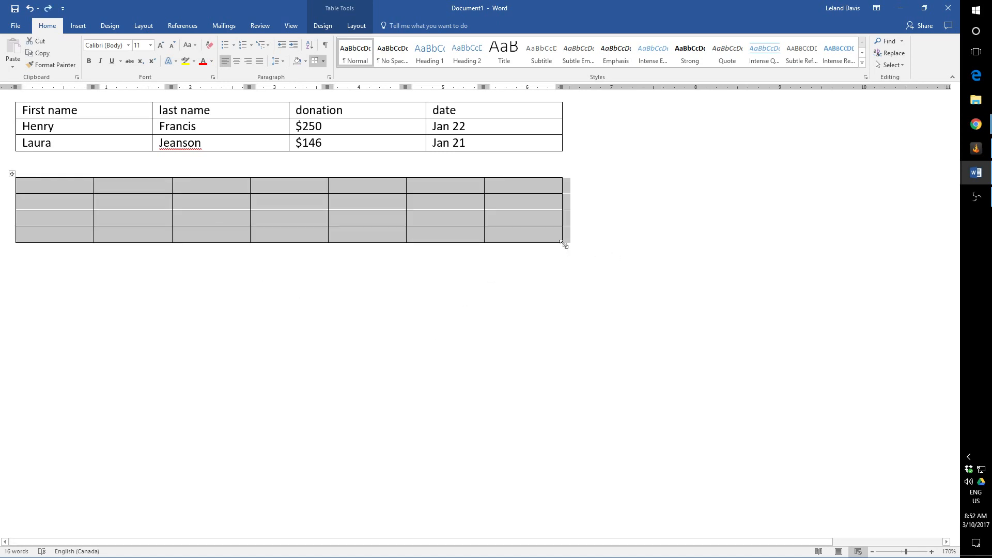
left_click_drag(564, 244, 574, 351)
key("ctrl+z")
Widen the lower table's sixth column at the seventh column's expense, enlarge the whole table, and undo both changes.
left_click_drag(484, 188, 526, 187)
mouse_move(565, 247)
left_mouse_down()
mouse_move(770, 368)
mouse_move(766, 378)
left_mouse_up()
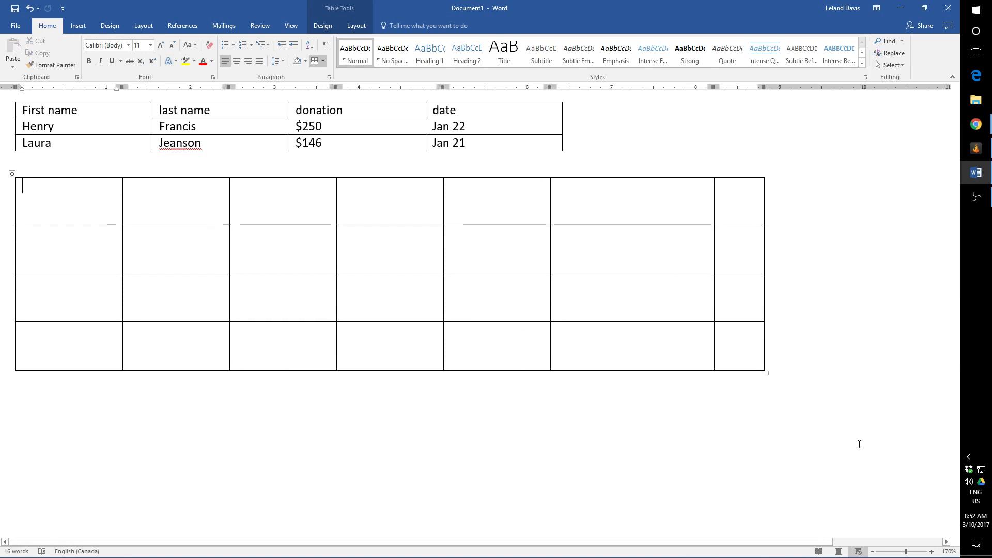
key("ctrl+z")
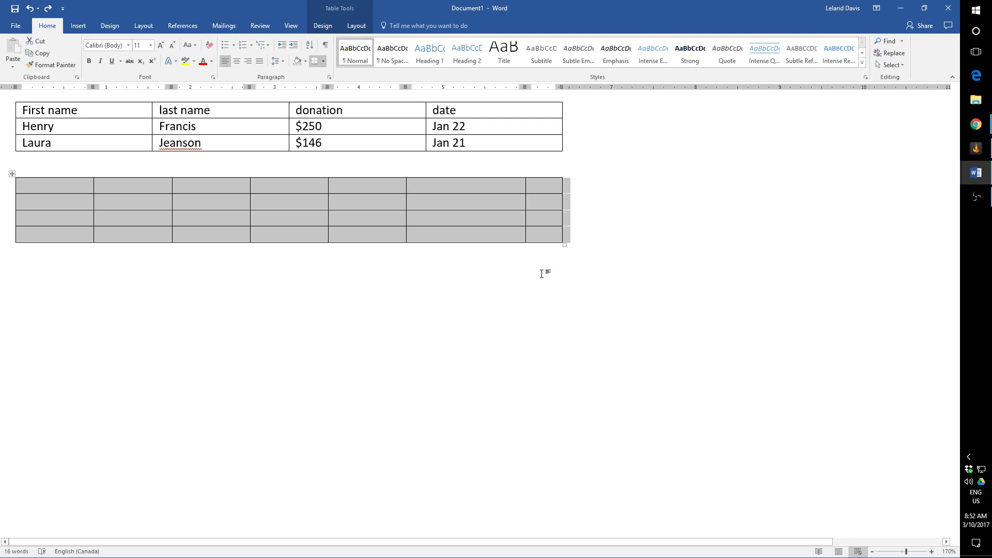
key("ctrl+z")
Enlarge the lower table in width and height and undo it, then make it slightly narrower and taller and undo that.
left_click(452, 187)
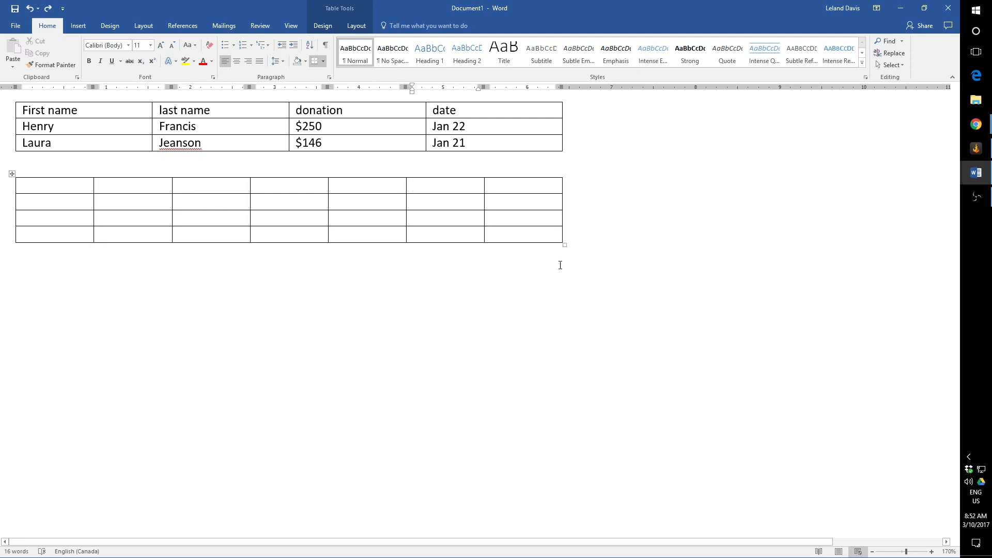
left_click_drag(565, 244, 639, 358)
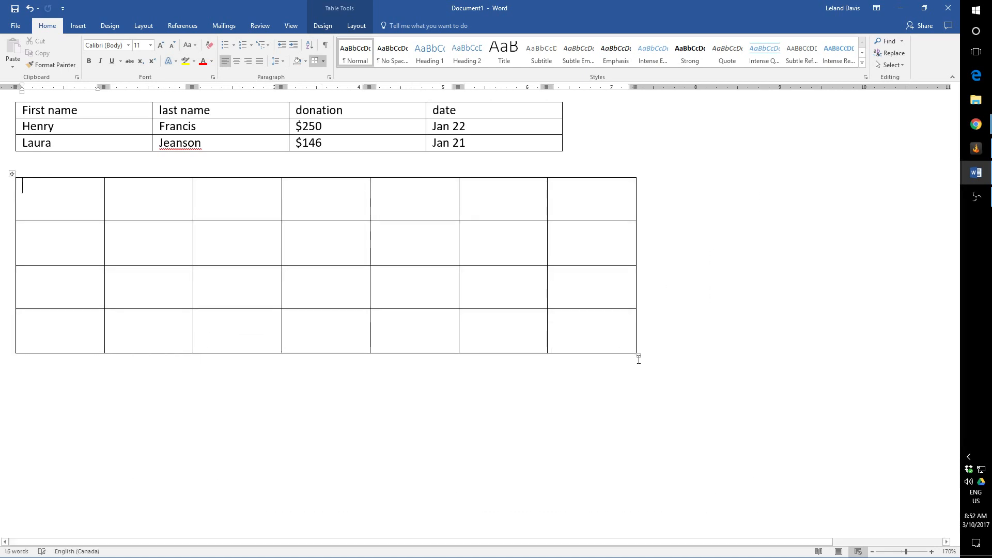
key("ctrl+z")
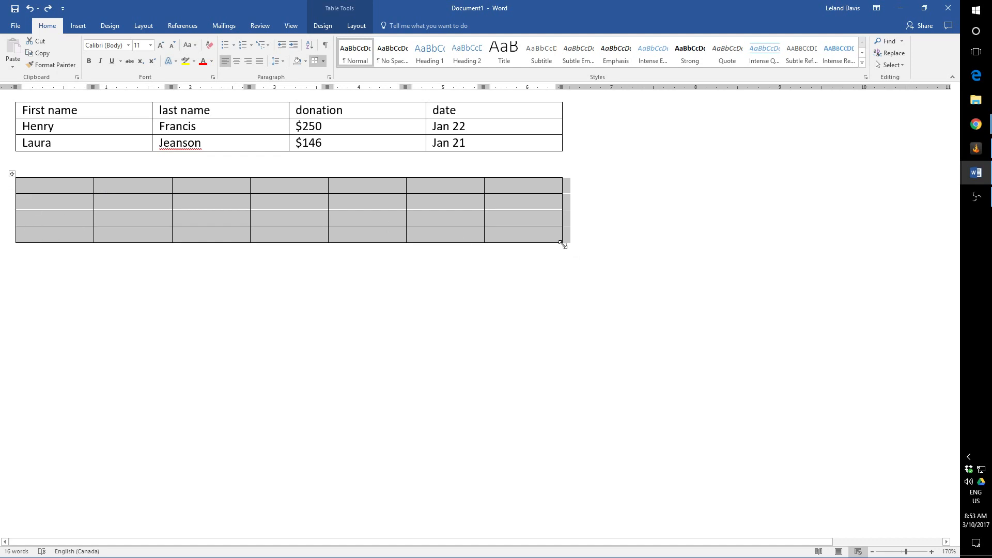
left_click_drag(564, 245, 547, 285)
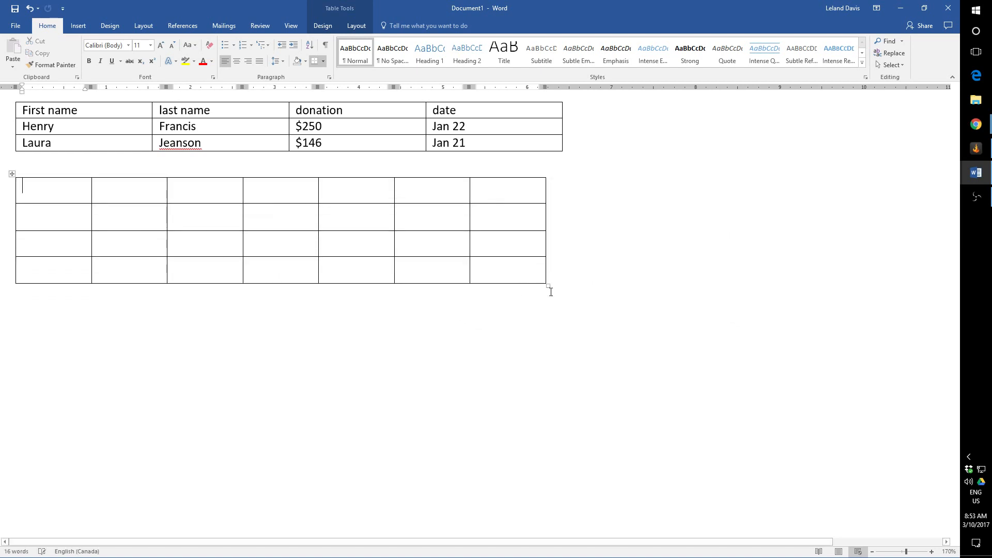
key("ctrl+z")
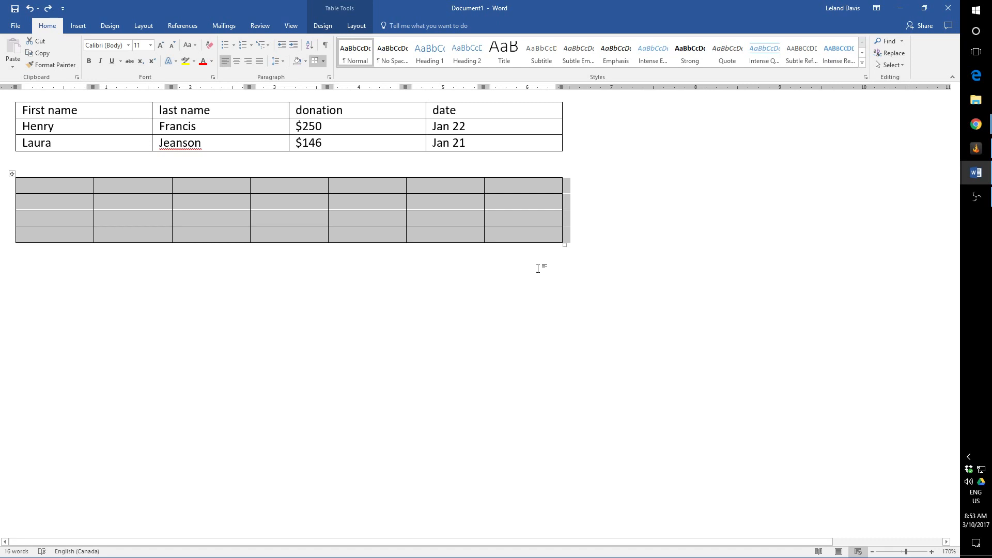
left_click(432, 219)
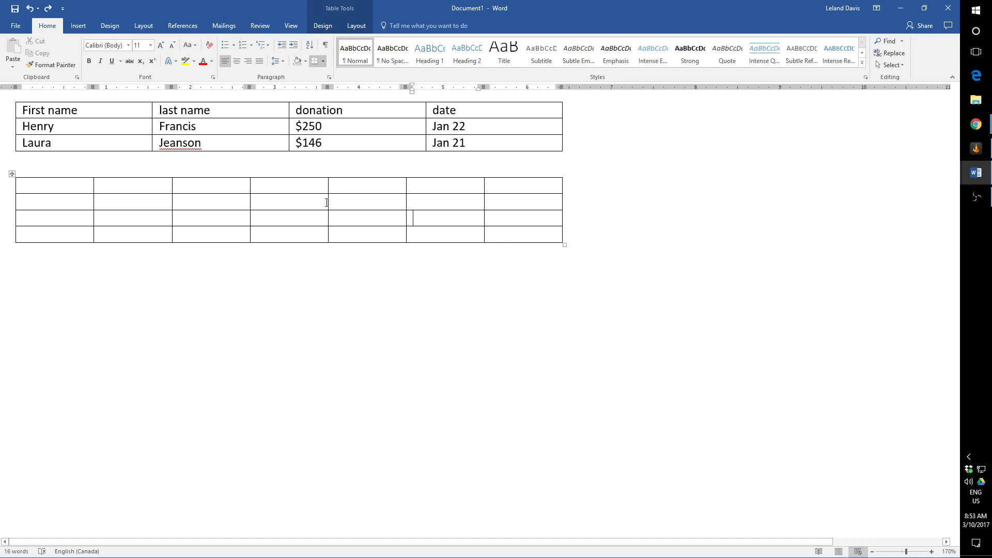
Shift only the left border of the lower table's second-row, fifth-column cell and undo it, then heighten the second row and undo that.
left_click_drag(326, 201, 350, 247)
left_click(329, 202)
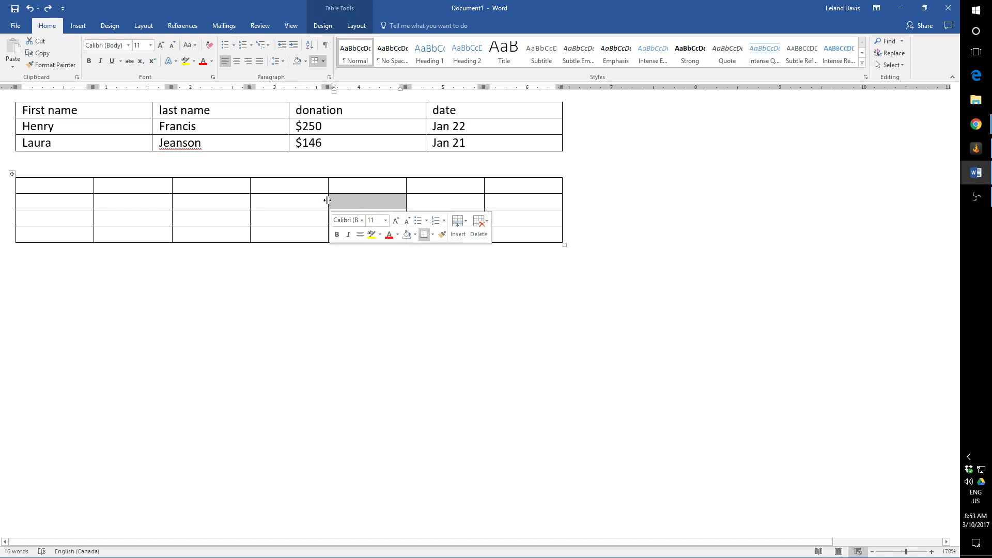
mouse_move(328, 201)
left_mouse_down()
mouse_move(360, 201)
mouse_move(289, 201)
mouse_move(373, 207)
left_mouse_up()
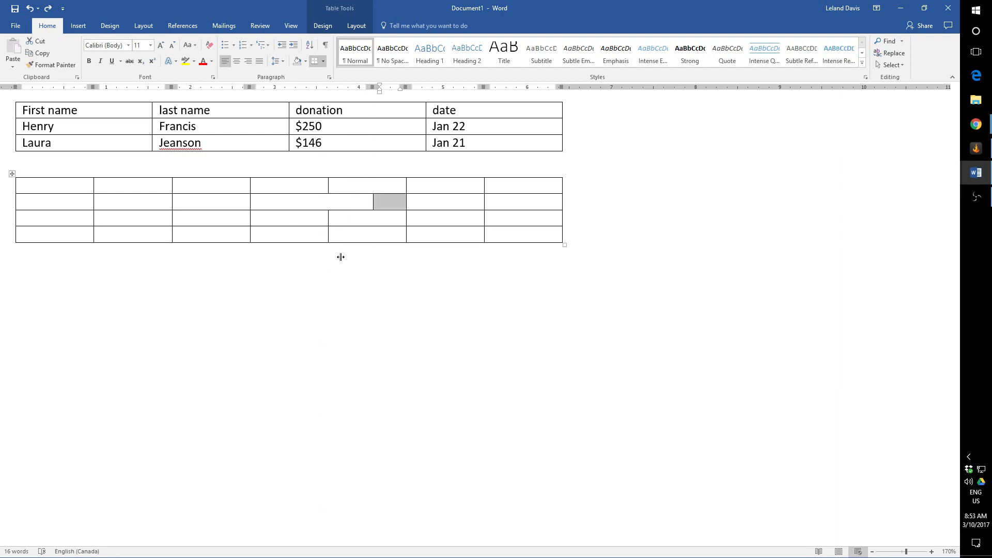
left_click(386, 206)
key("ctrl+z")
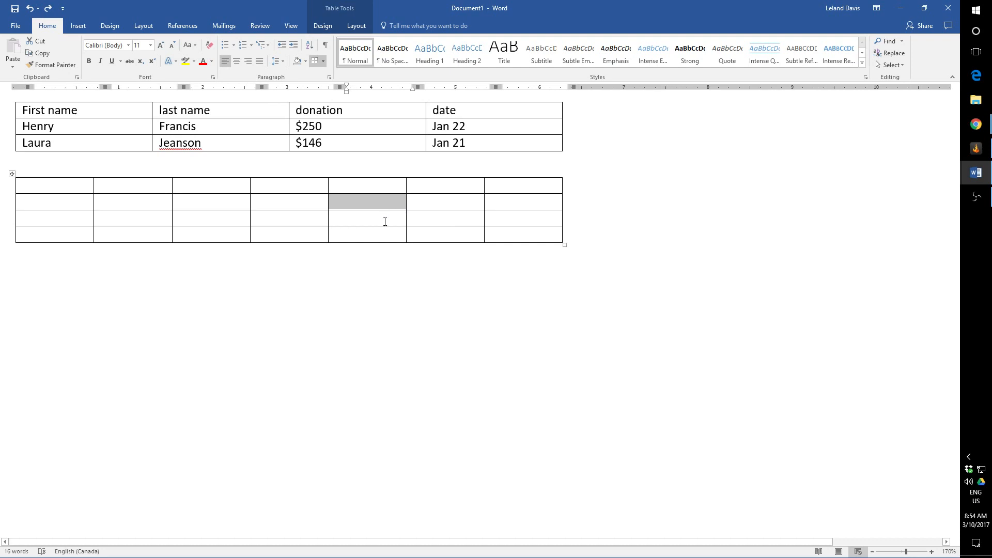
left_click_drag(383, 211, 363, 284)
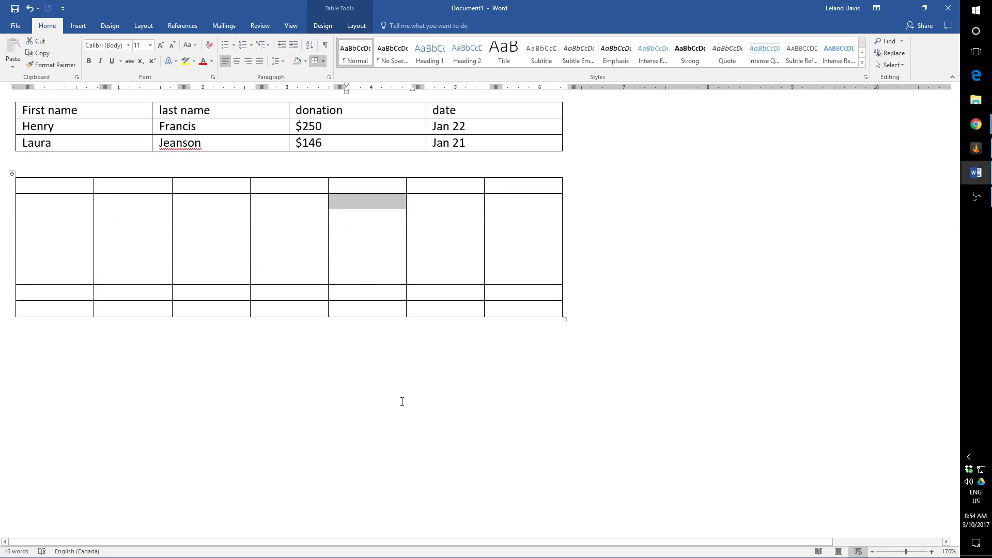
key("ctrl+z")
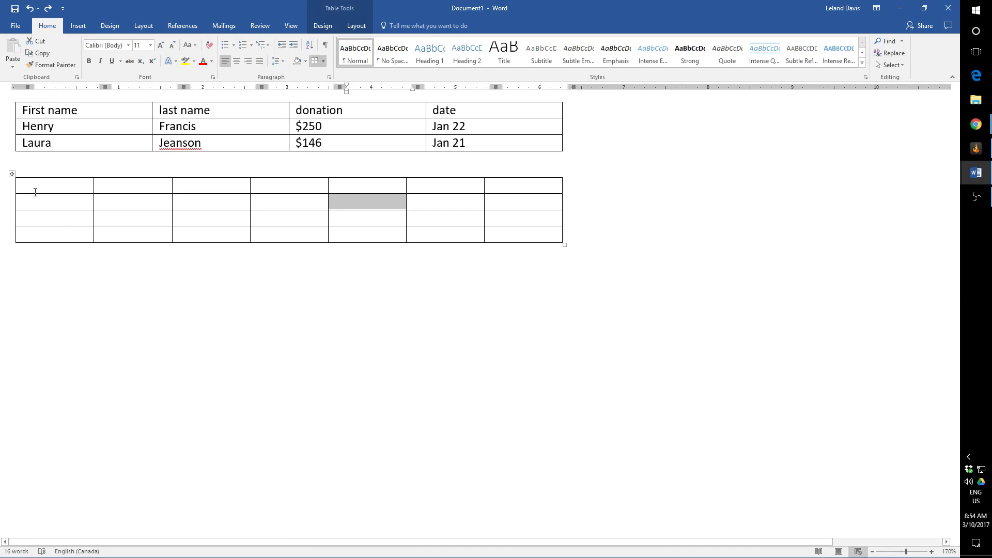
Select all cells in the lower table's first row and merge them into a single cell.
left_click_drag(17, 187, 512, 188)
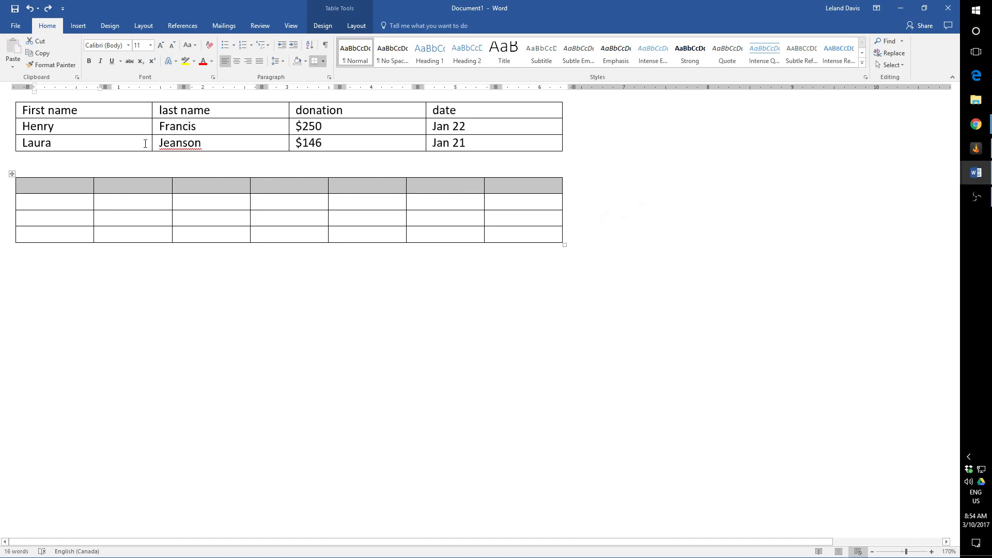
left_click(117, 187)
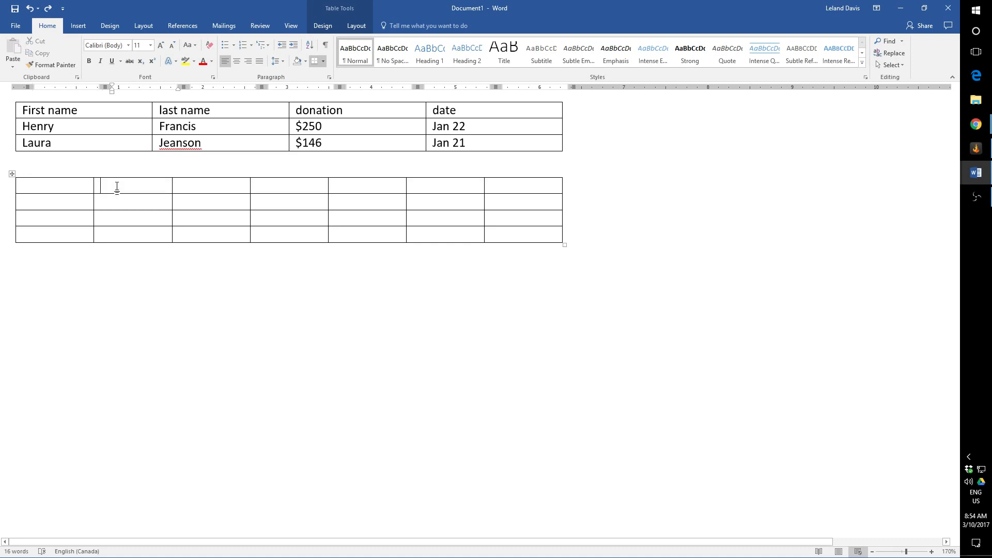
triple_click(18, 187)
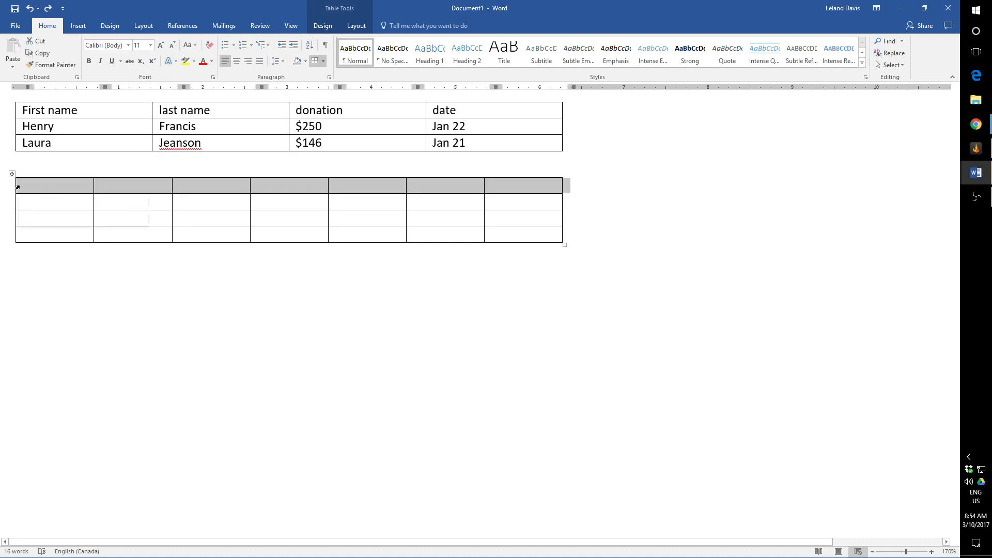
right_click(75, 185)
left_click(21, 189)
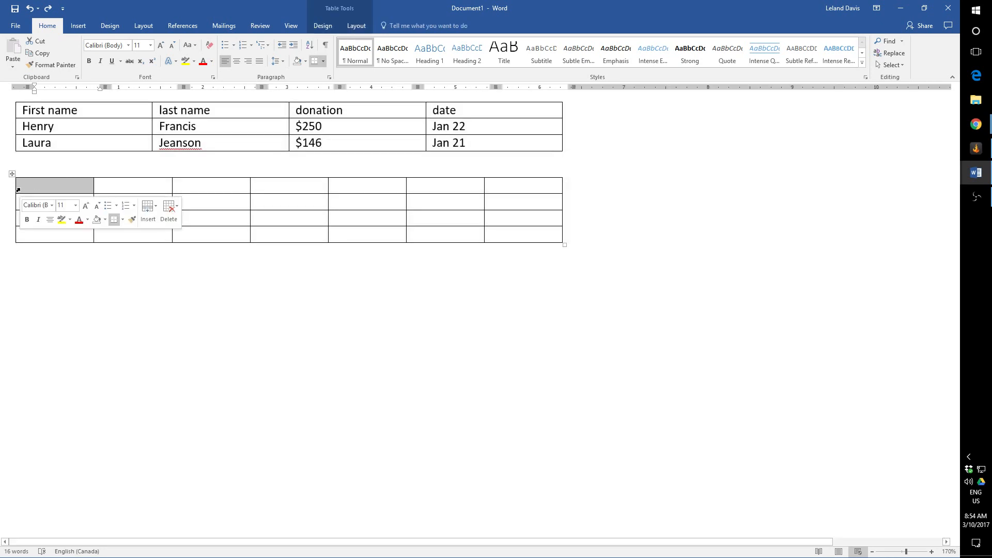
left_click_drag(18, 190, 506, 186)
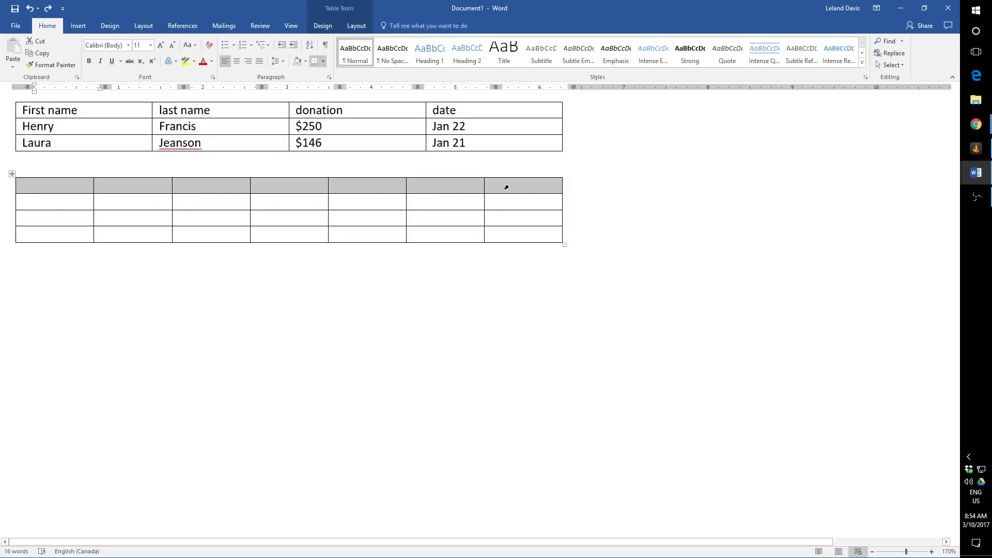
right_click(456, 187)
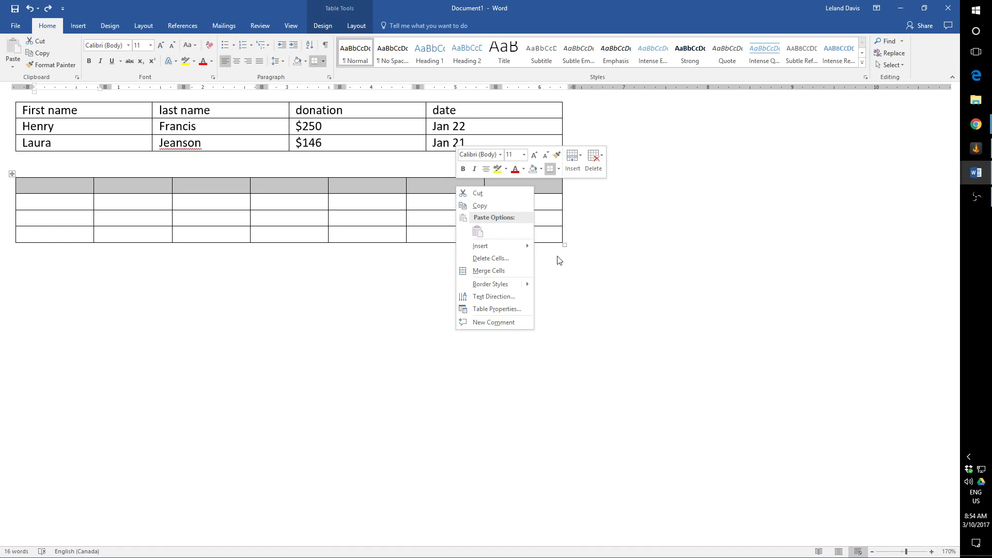
left_click(512, 271)
left_click(282, 202)
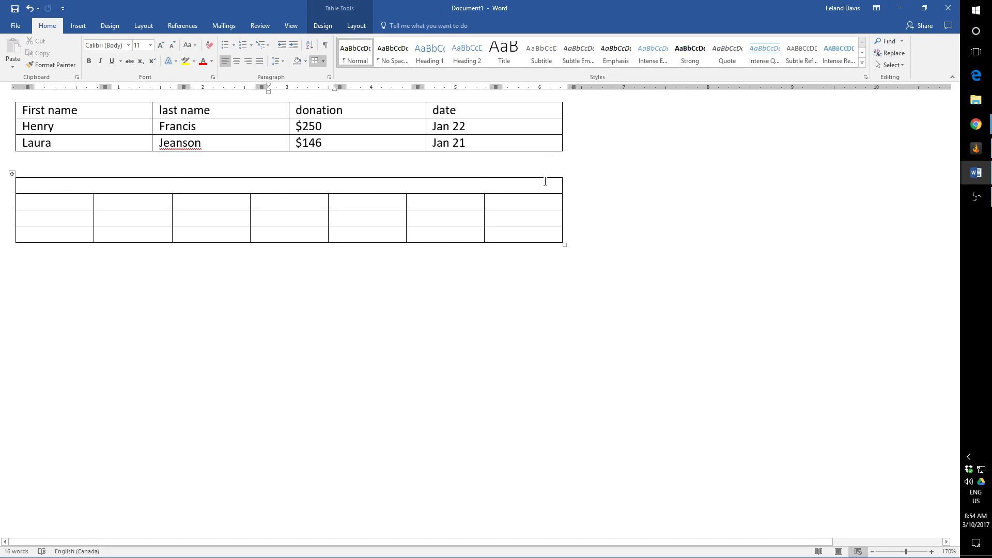
Enter the heading "Donations" in the merged top cell using the Title style and centre it.
left_click(297, 186)
left_click(504, 52)
type("Dn")
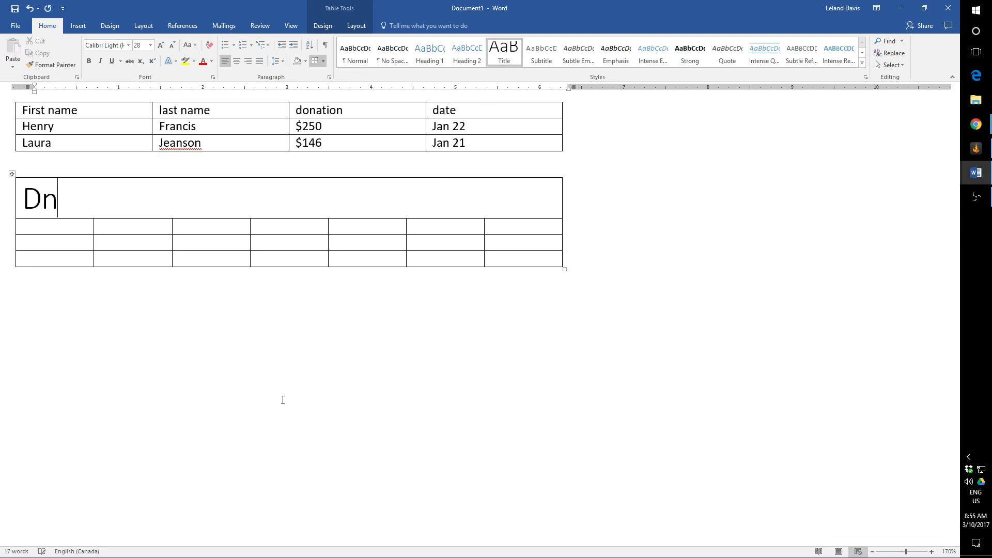
key("BackSpace")
type("onations")
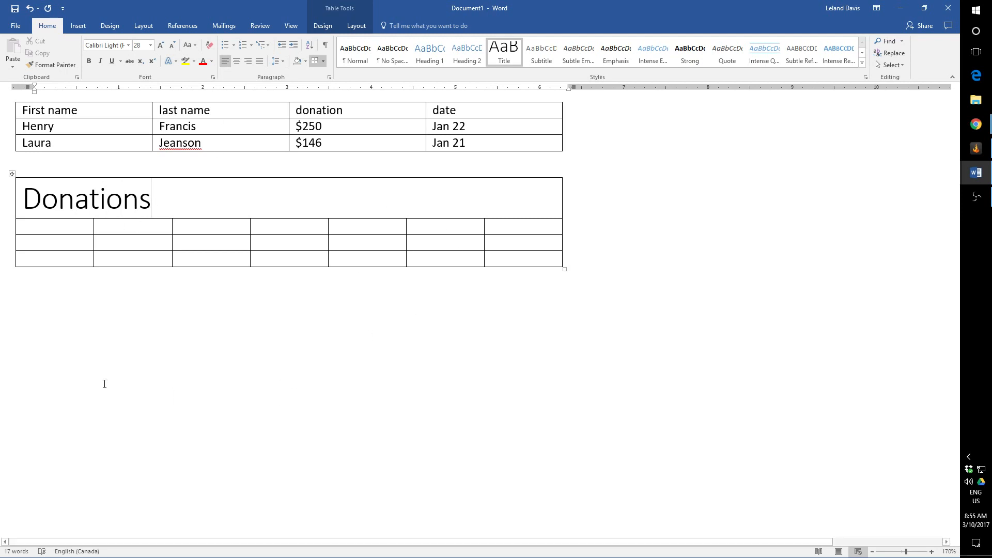
left_click(237, 61)
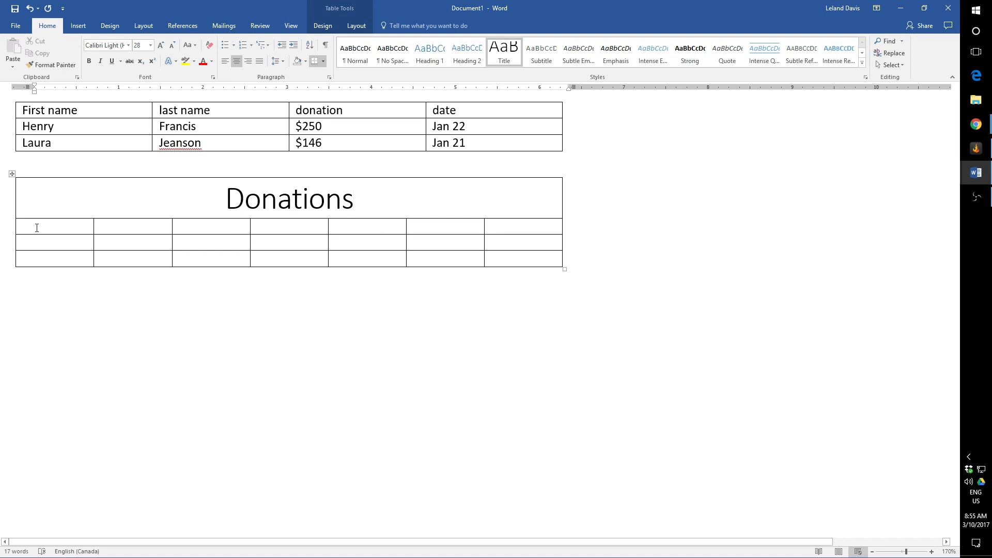
Add a new row at the bottom of the Donations table.
left_click(42, 258)
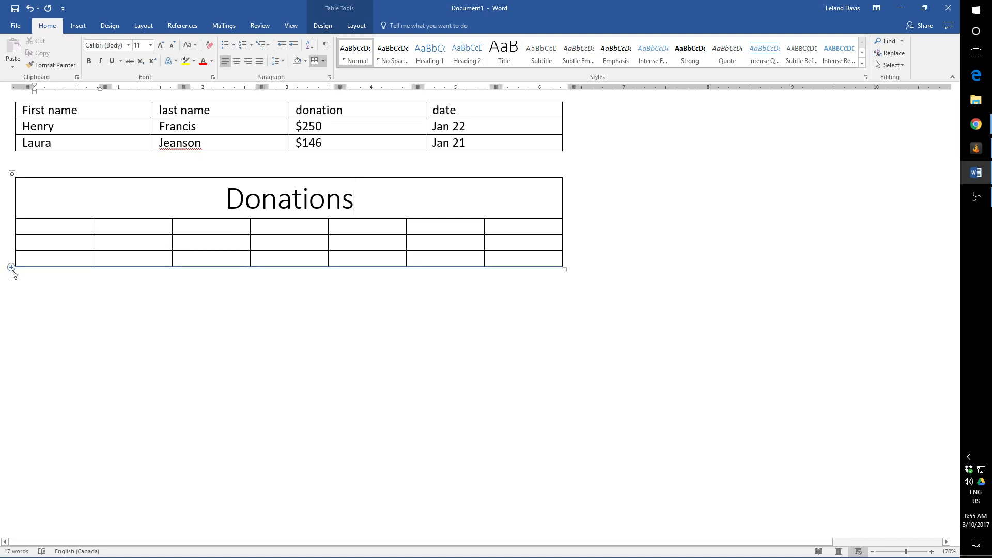
left_click(11, 268)
left_click(119, 203)
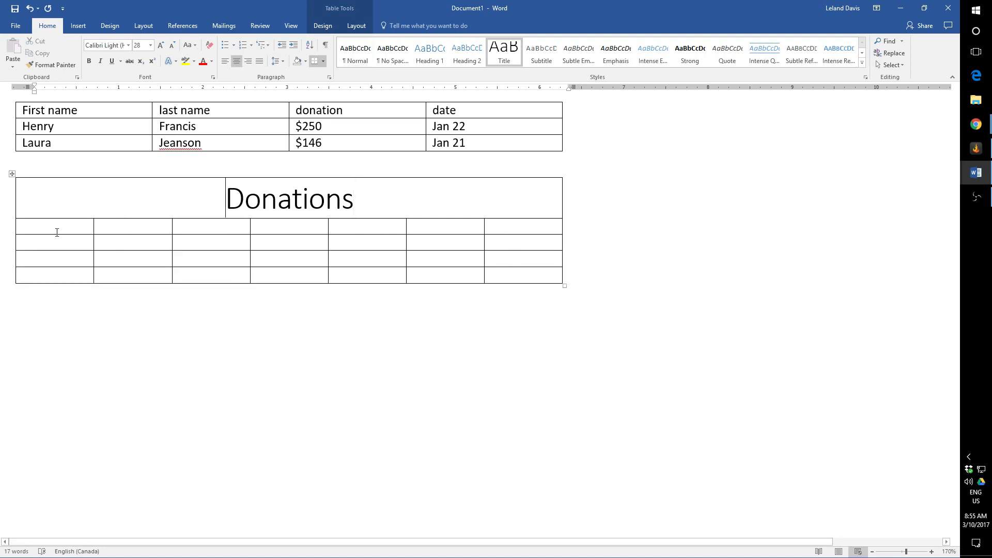
left_click(44, 226)
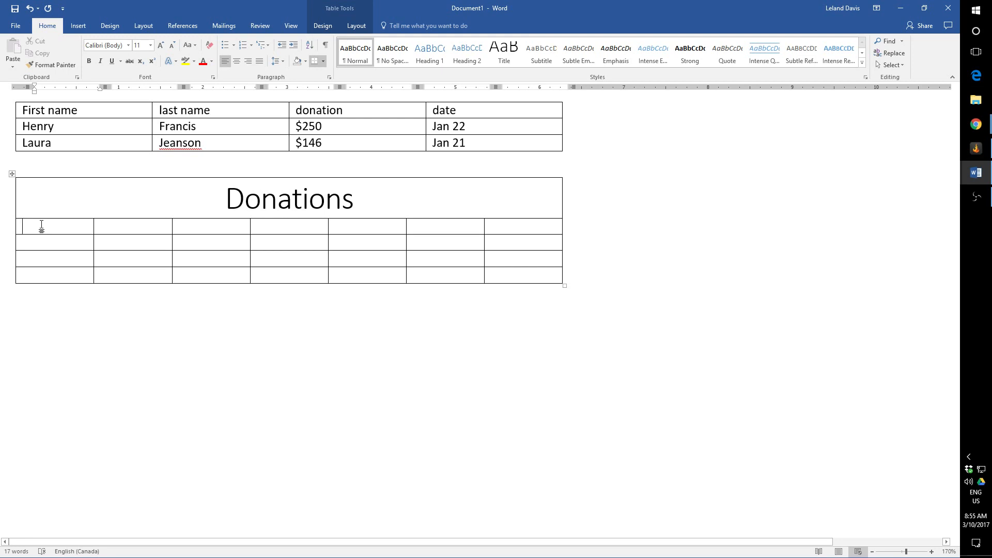
left_click(121, 115)
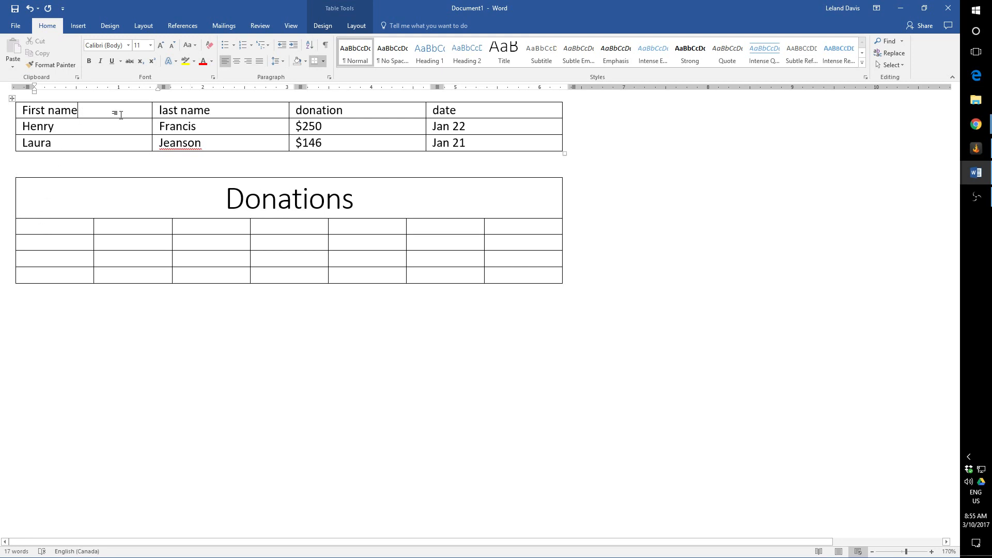
left_click(238, 114)
left_click(44, 227)
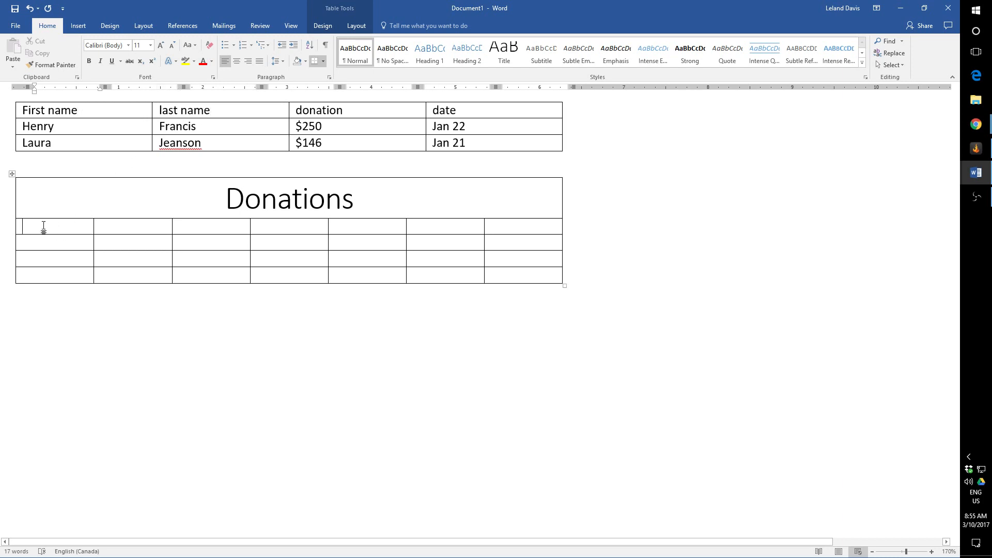
Merge the first two cells of the row below the Donations title and enter a centred "Name" heading.
left_click_drag(28, 225, 120, 224)
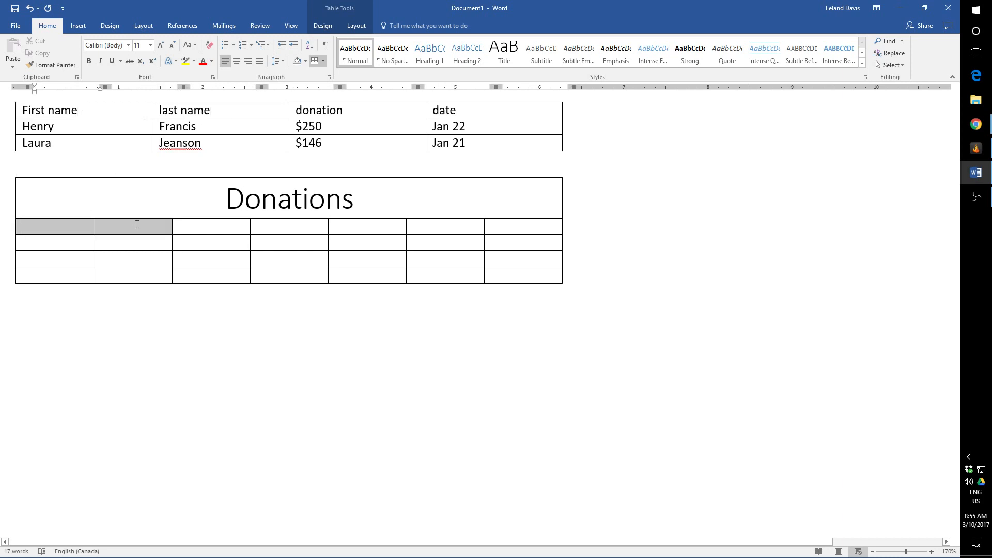
right_click(107, 228)
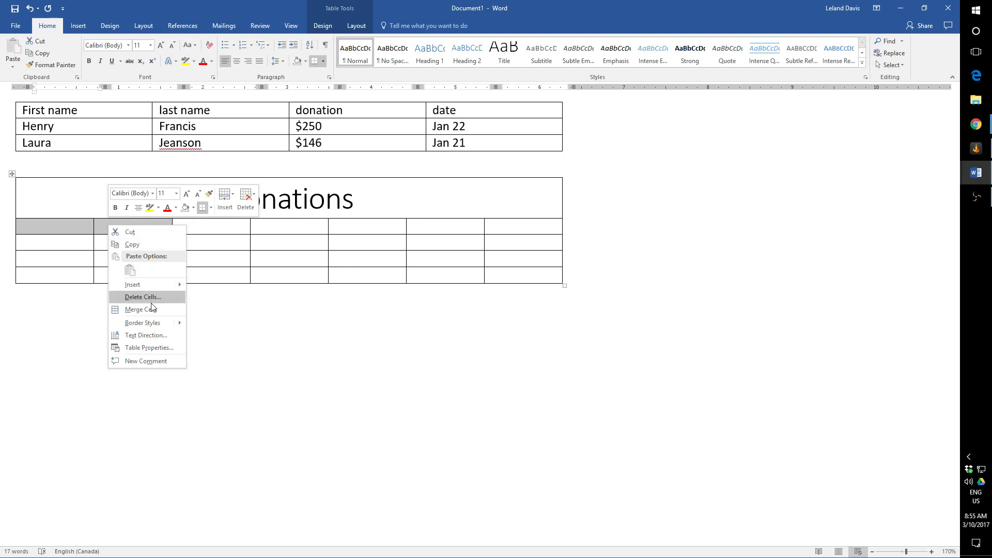
left_click(136, 302)
left_click(109, 226)
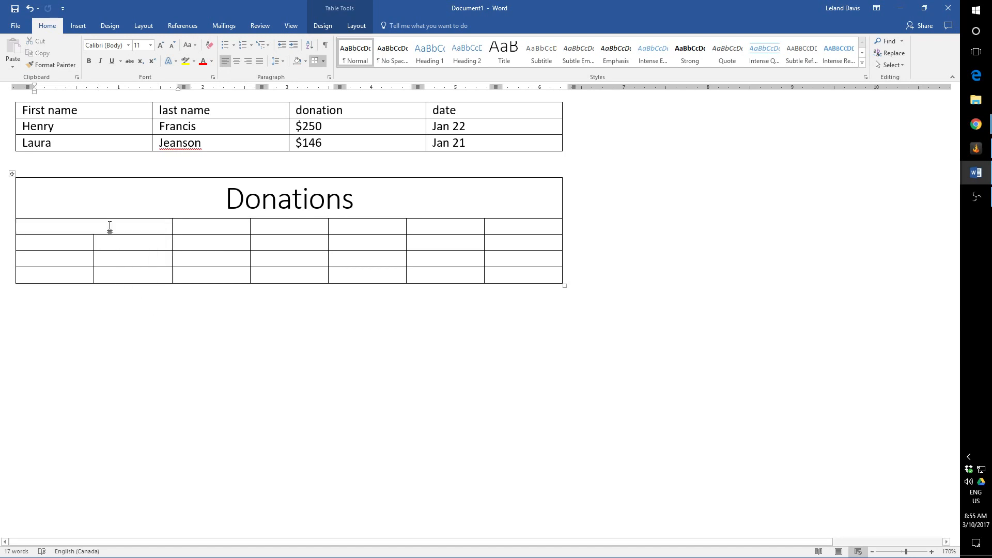
type("Name")
left_click(239, 62)
Enter the headings "Donation" and "Date" in the two cells following the Name heading.
left_click(229, 226)
type("Donation")
key("Tab")
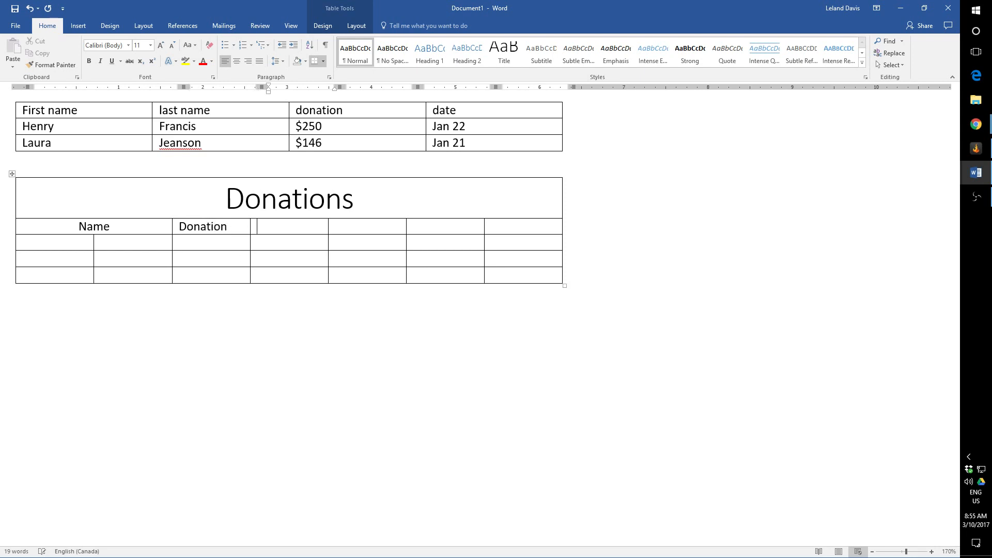
type("Date")
left_click(78, 243)
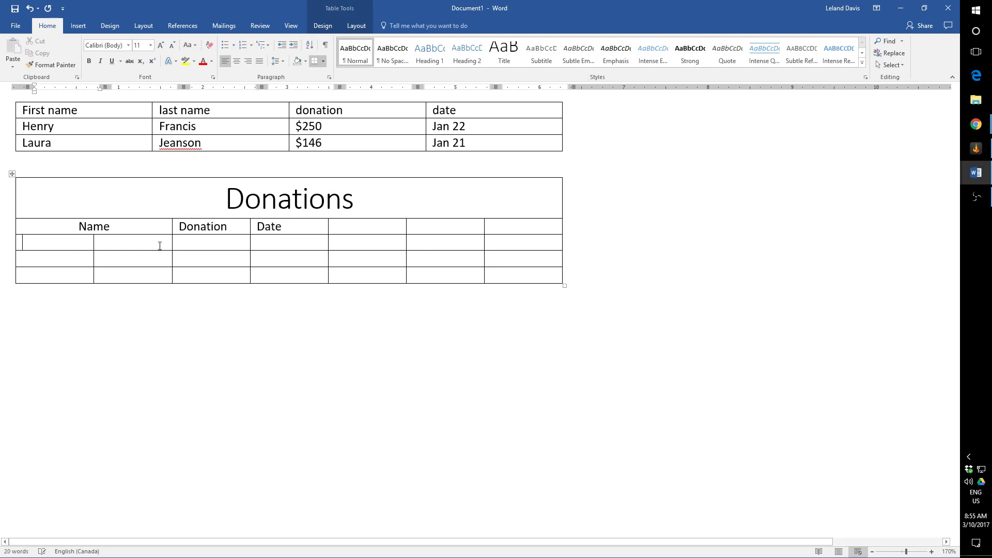
left_click(159, 247)
Undo the column headings, the added row, the Donations title and the cell merges in the lower table.
key("ctrl+z")
key("ctrl+z")
key("ctrl+z")
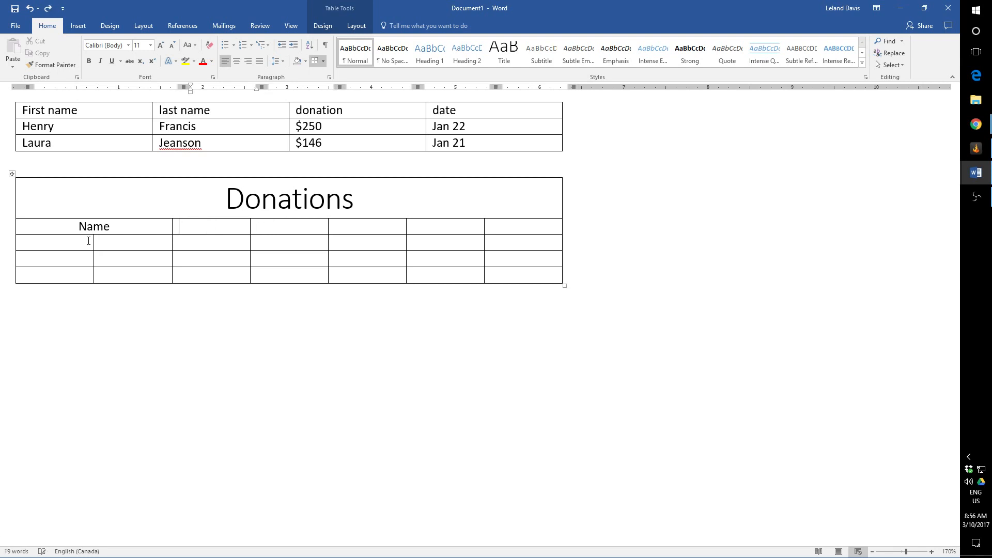
key("ctrl+z")
key("ctrl+z")
key("ctrl+z")
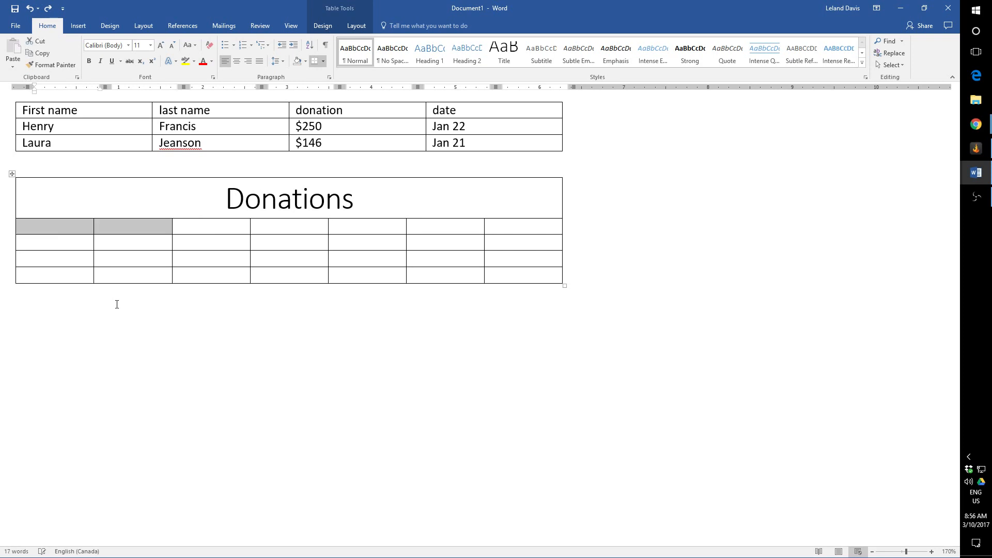
key("ctrl+z")
key("ctrl+z")
key("ctrl+z")
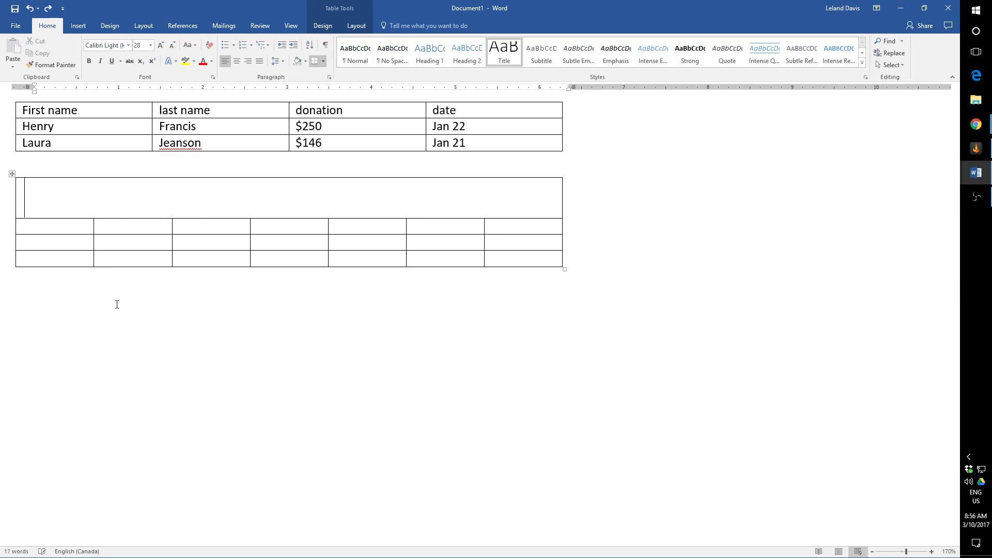
key("ctrl+z")
key("ctrl+z")
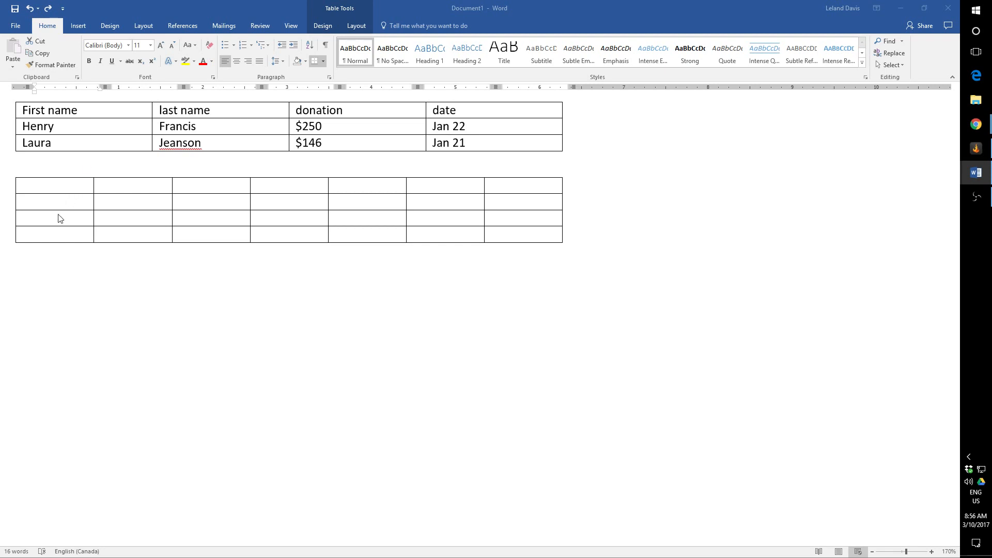
Select the entire lower table and delete it.
left_click(60, 190)
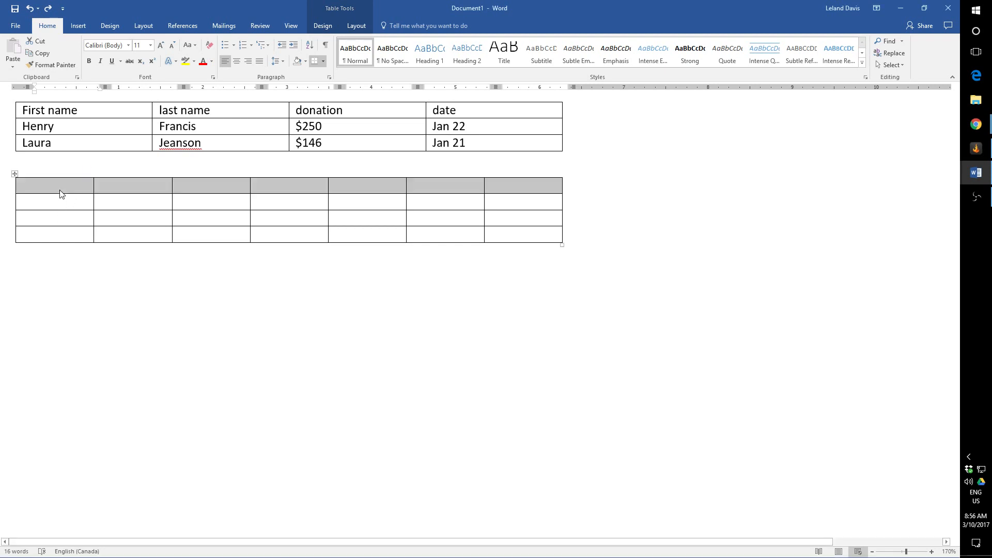
left_click(15, 175)
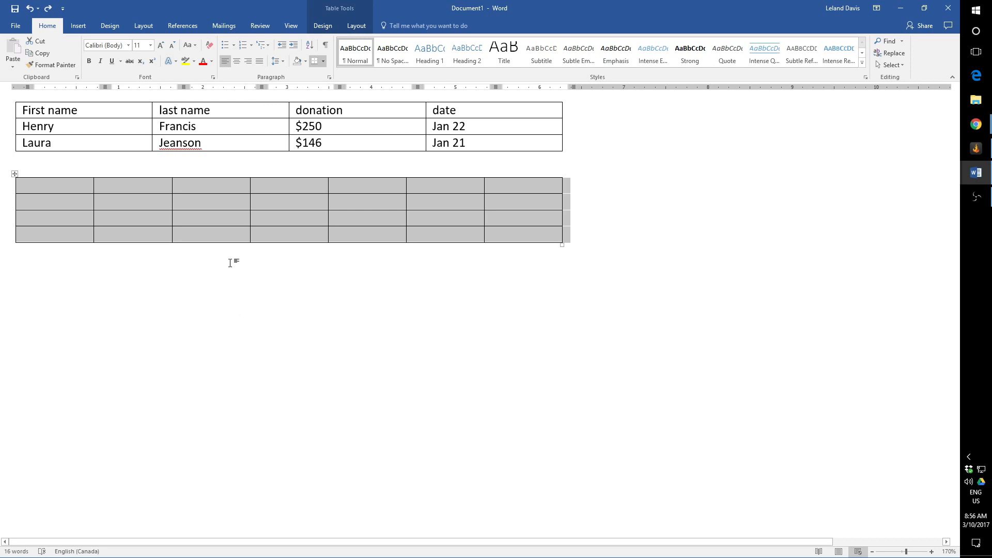
left_click(220, 244)
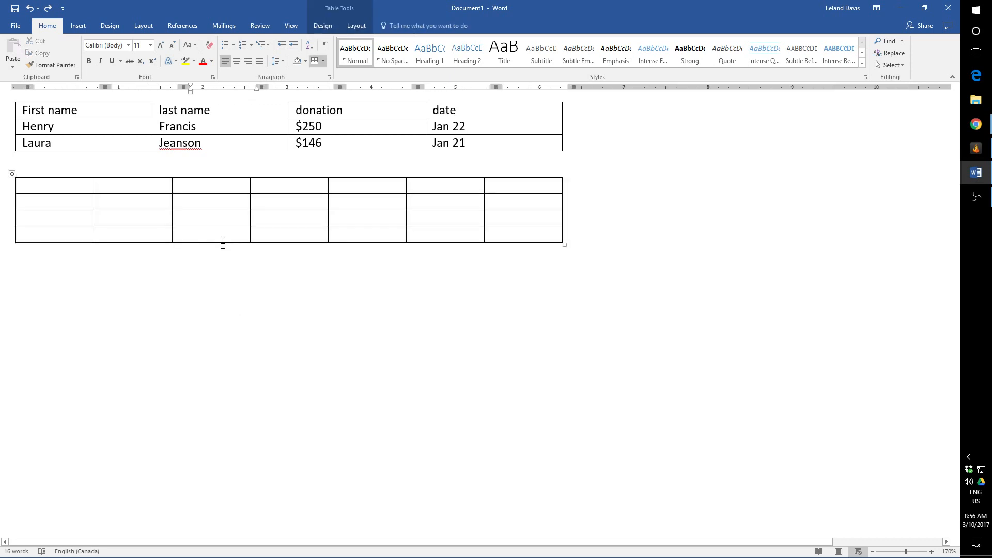
left_click(12, 174)
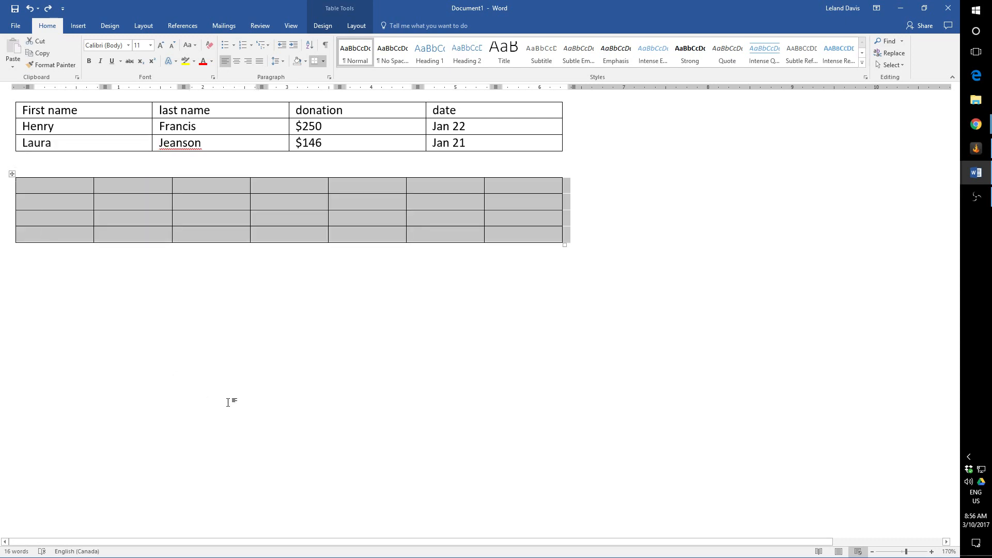
key("BackSpace")
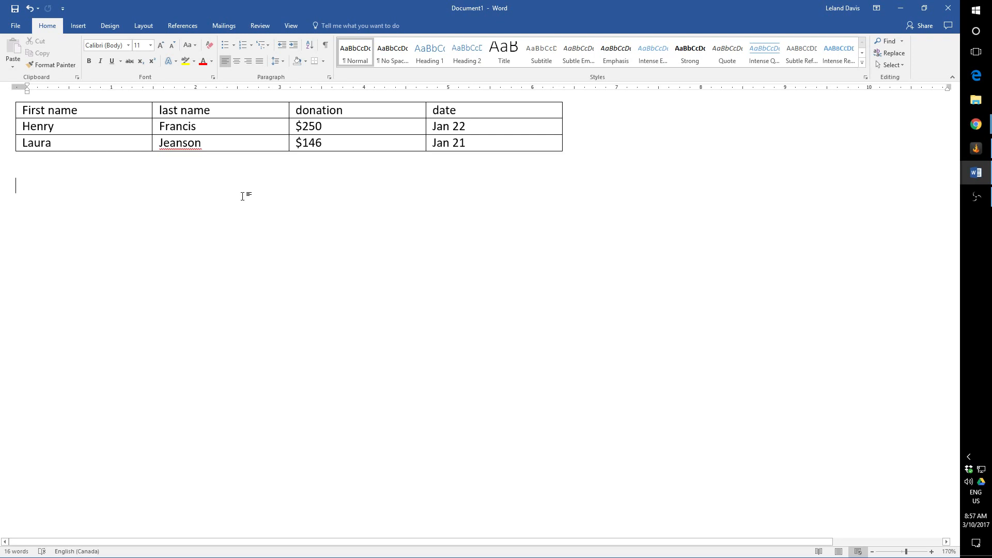
Insert a new table of eight columns by six rows below the first table.
left_click(78, 27)
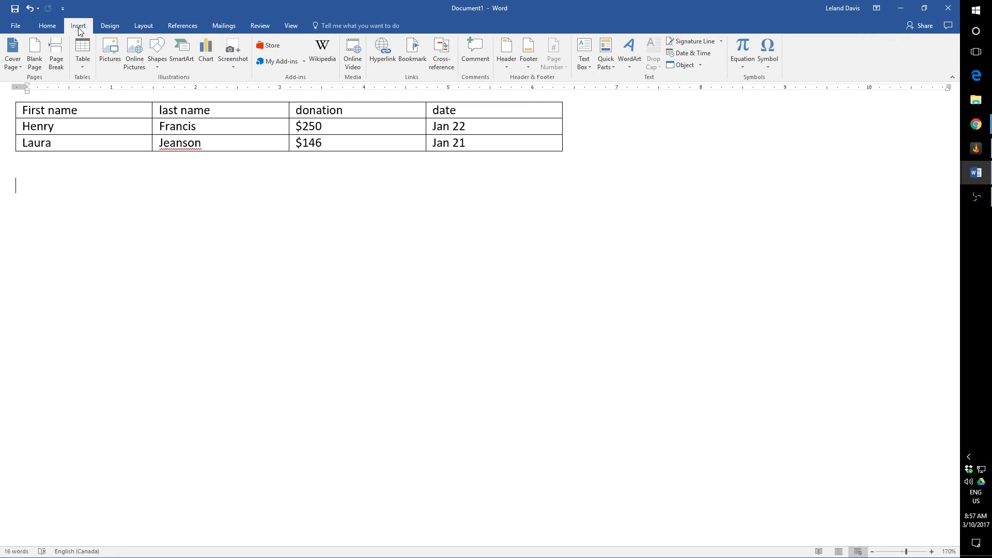
left_click(79, 60)
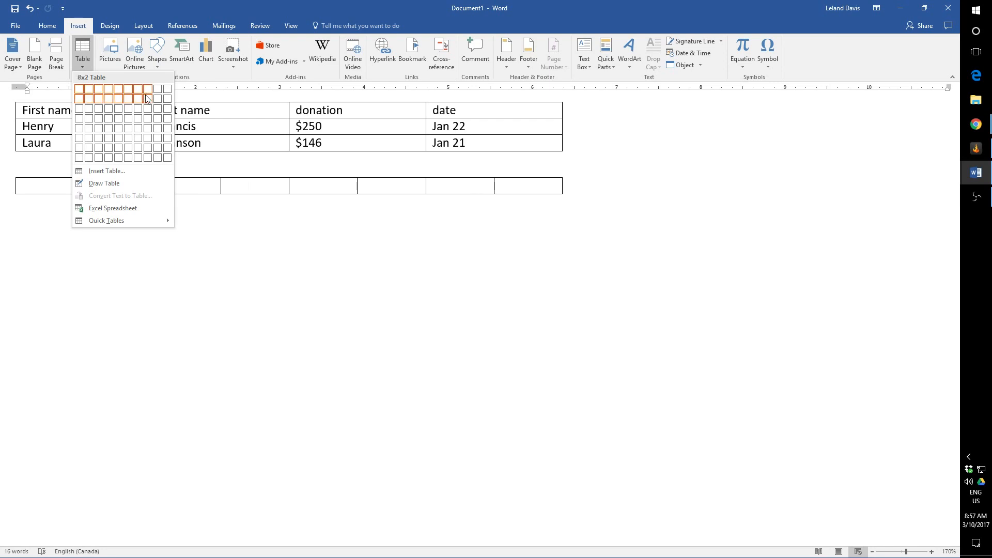
left_click(147, 137)
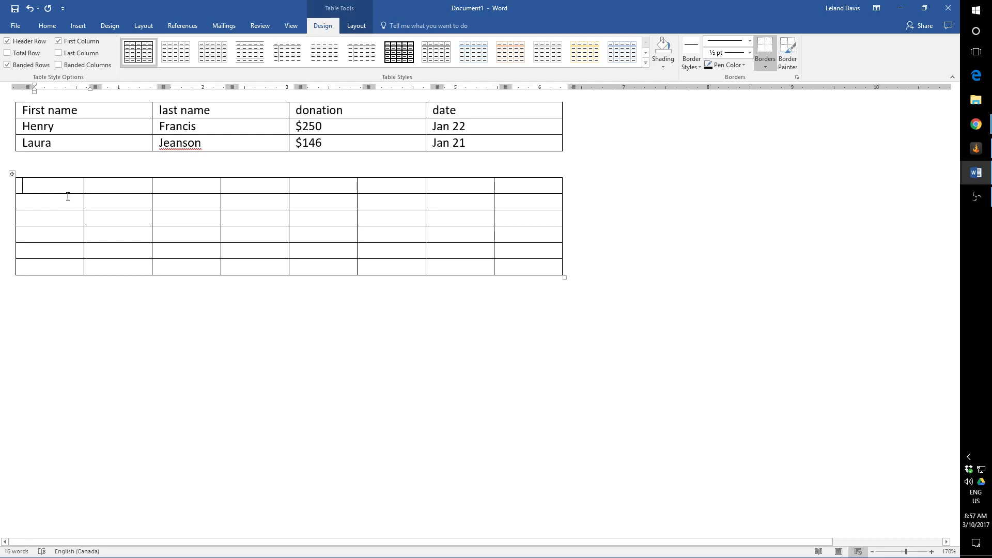
Select all rows below the new table's first row, raise their height to 0.4" and reduce it to 0.1".
left_click_drag(46, 200, 515, 260)
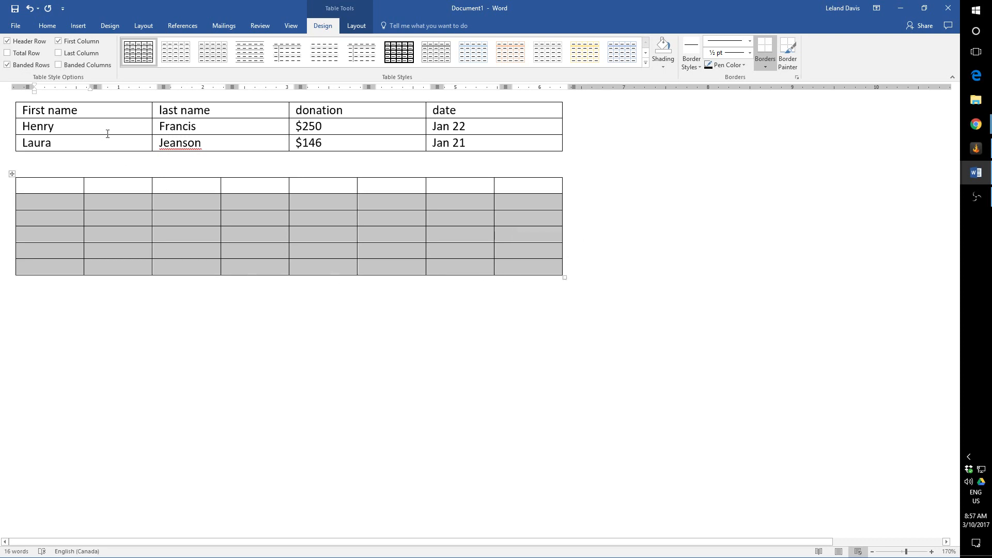
left_click(358, 27)
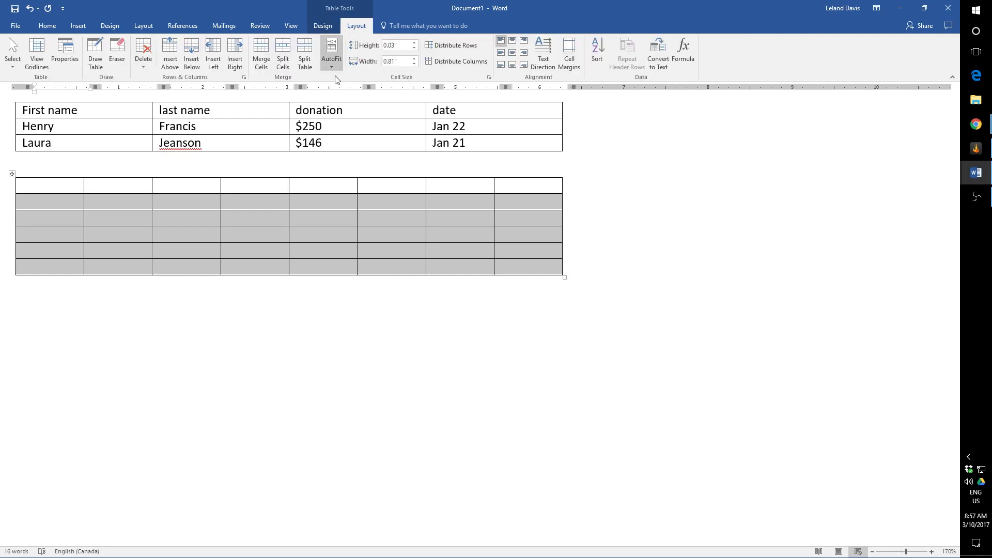
left_click(415, 43)
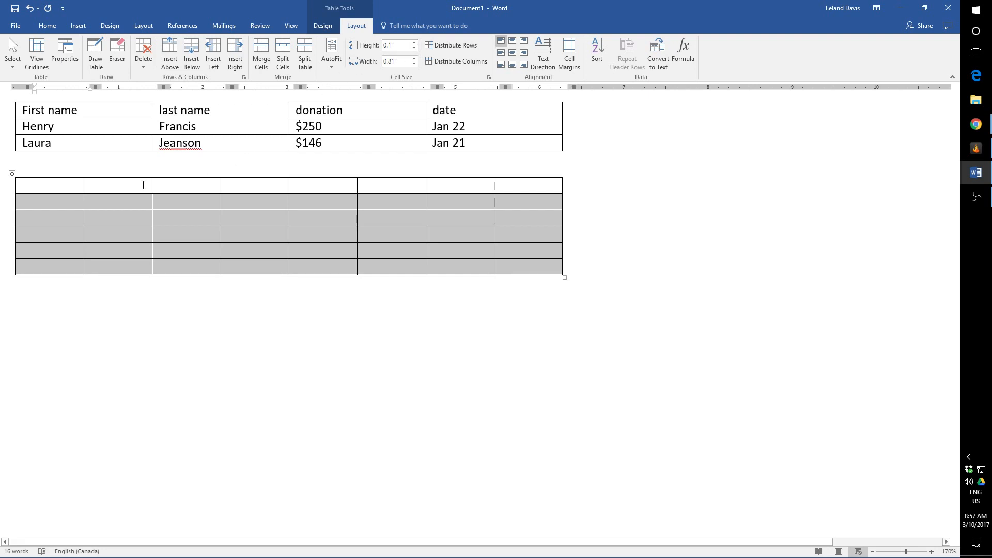
left_click(415, 43)
left_click(415, 44)
left_click(414, 44)
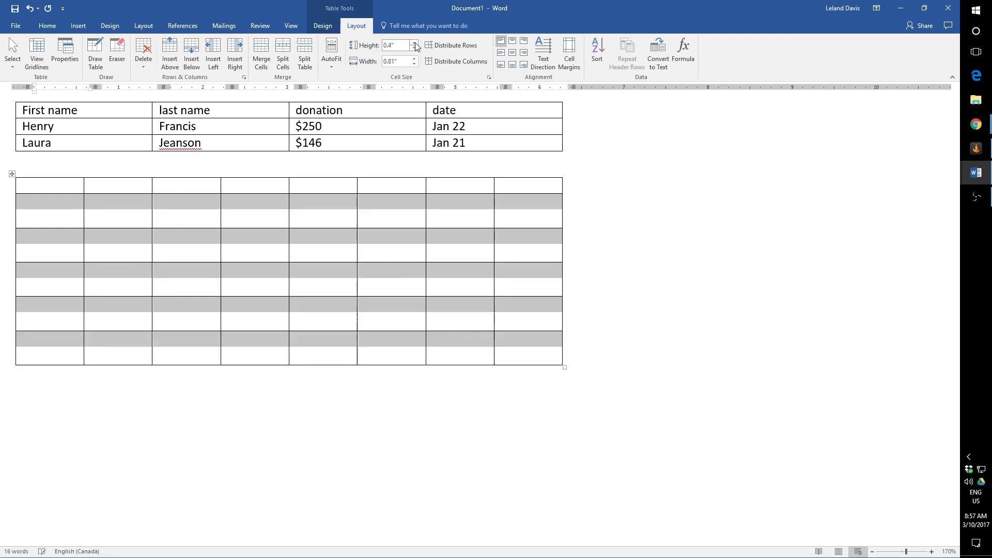
left_click(415, 49)
left_click(415, 49)
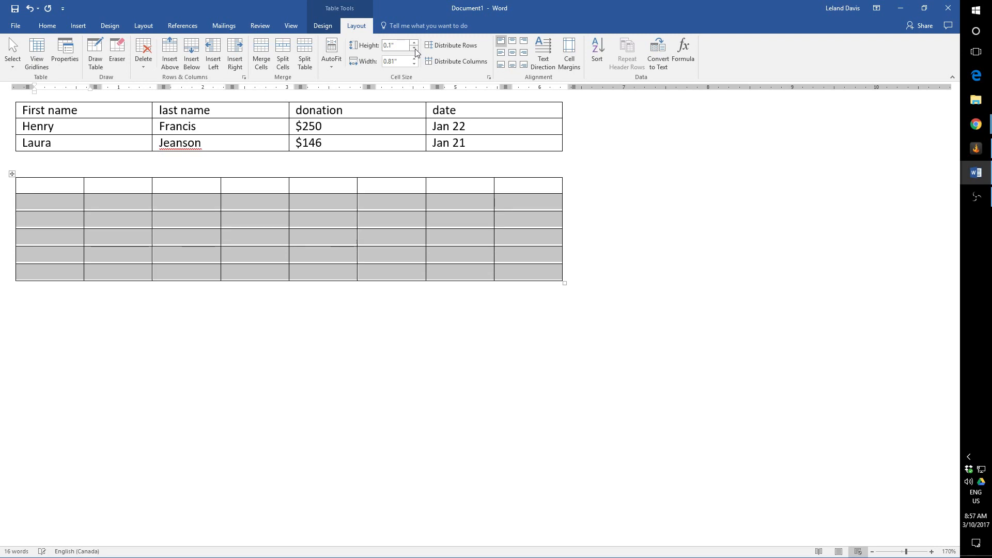
left_click(414, 49)
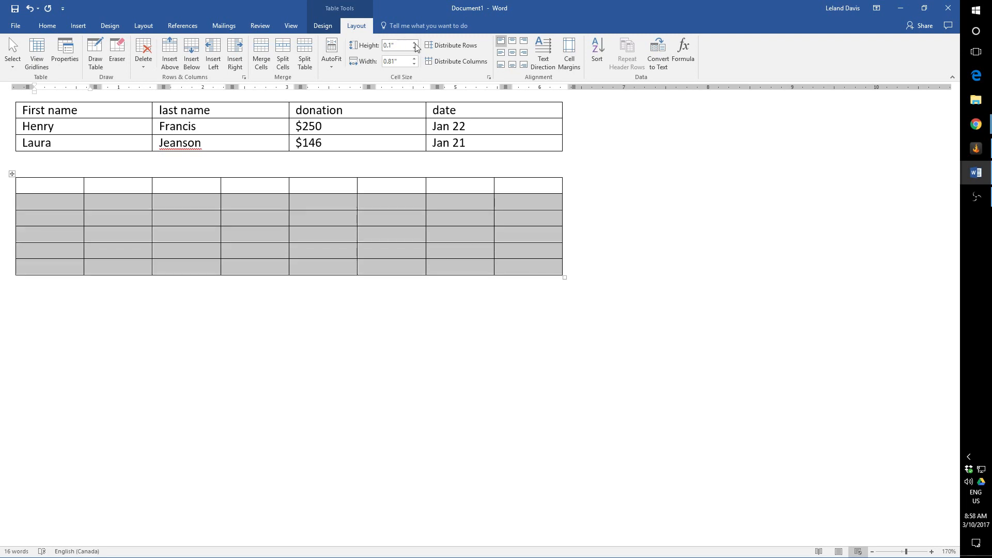
Set the selected lower rows' cell height to 1.5" and cell width to 1".
left_click(414, 42)
left_click(414, 42)
left_click(415, 43)
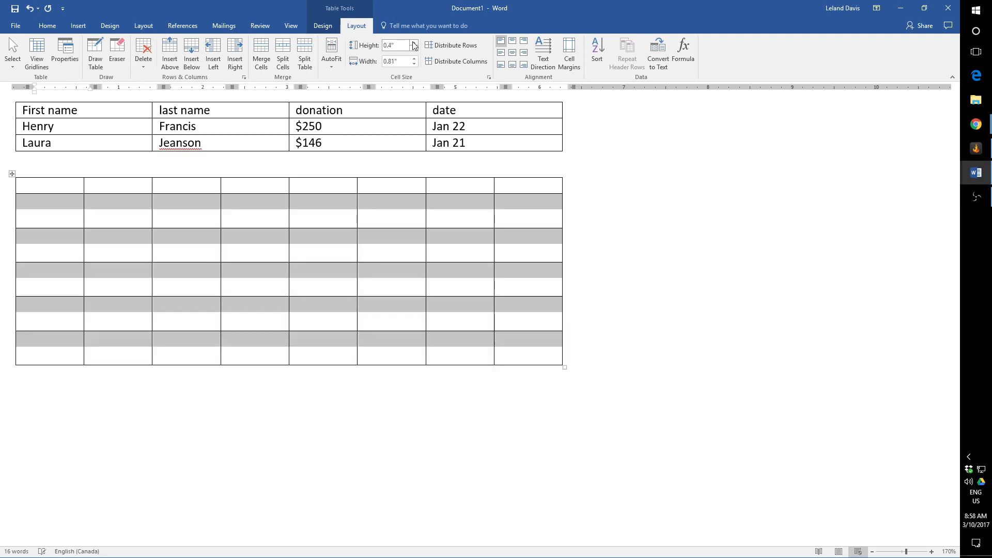
left_click(414, 42)
left_click(414, 43)
left_click(415, 43)
left_click(414, 43)
left_click(414, 42)
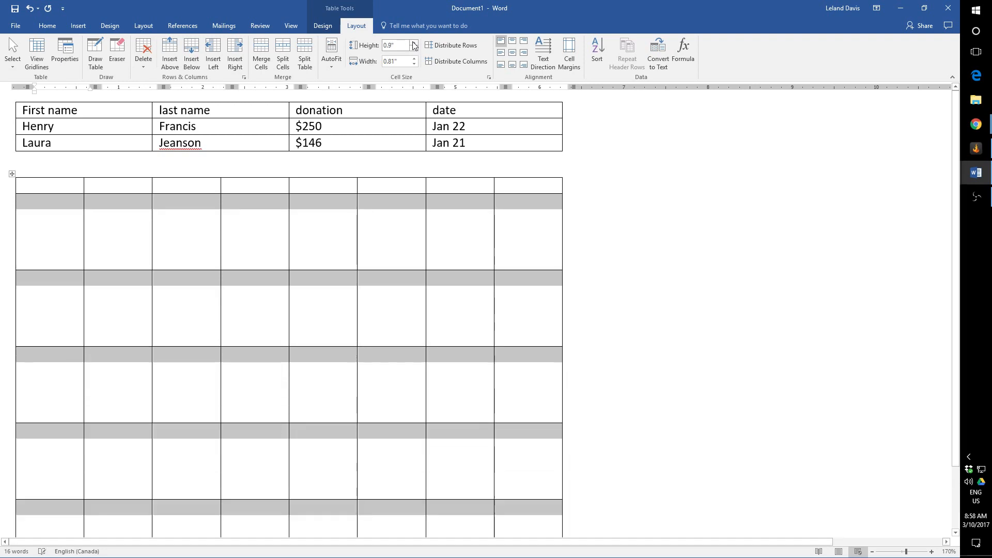
left_click(415, 42)
left_click(414, 42)
left_click(414, 43)
left_click(415, 43)
left_click(414, 42)
left_click(414, 43)
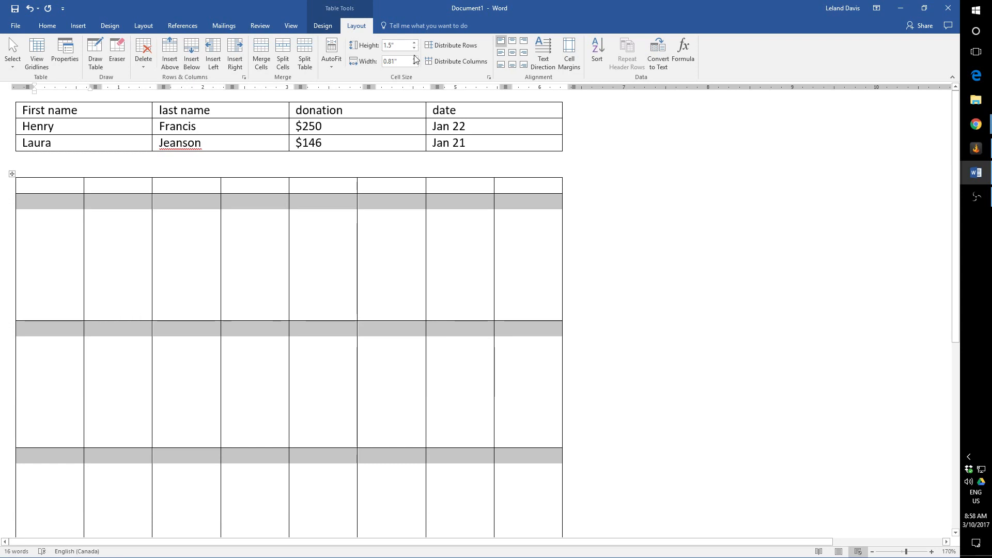
left_click(415, 58)
left_click(415, 59)
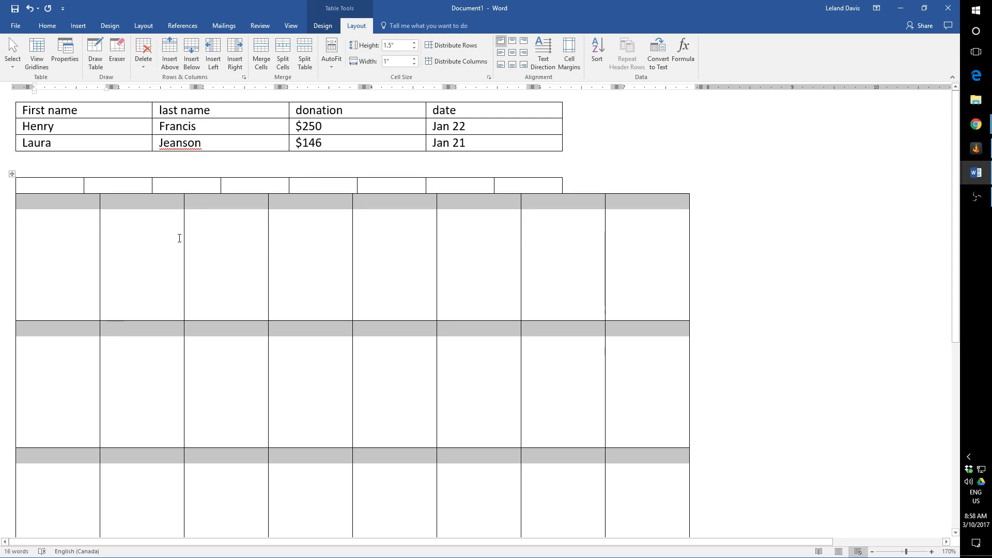
Select all cells in the new table's first row and set their width to 1".
left_click(49, 186)
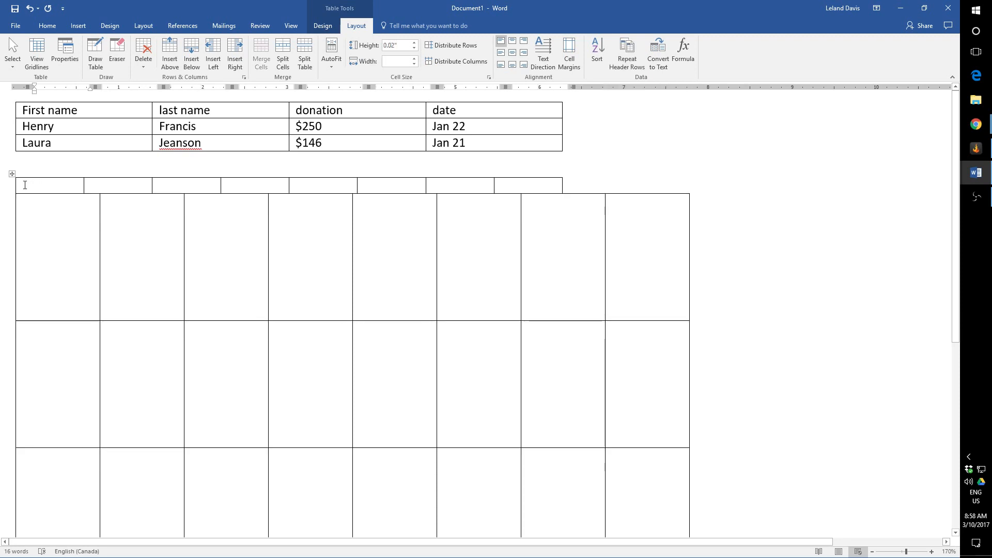
left_click_drag(90, 185, 567, 185)
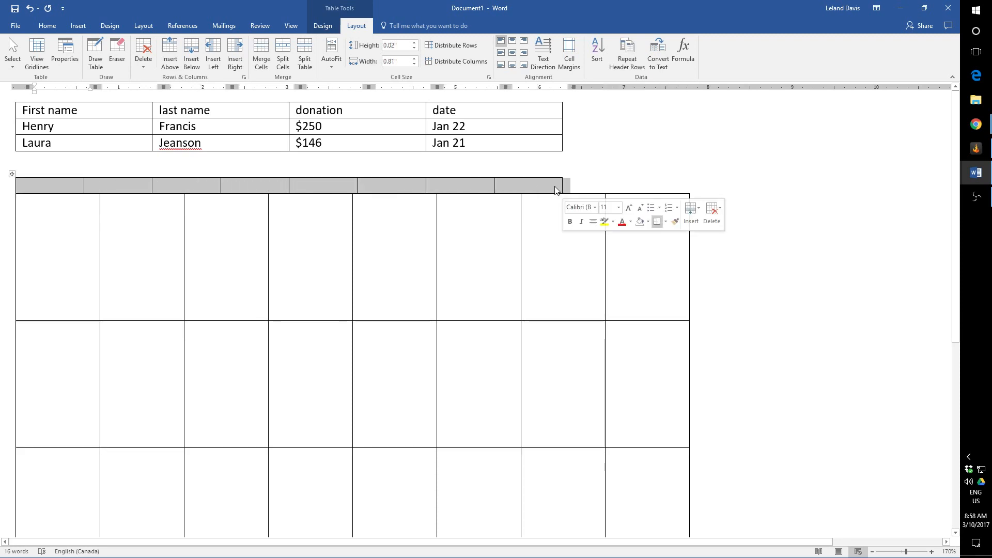
left_click(113, 191)
left_click(16, 187)
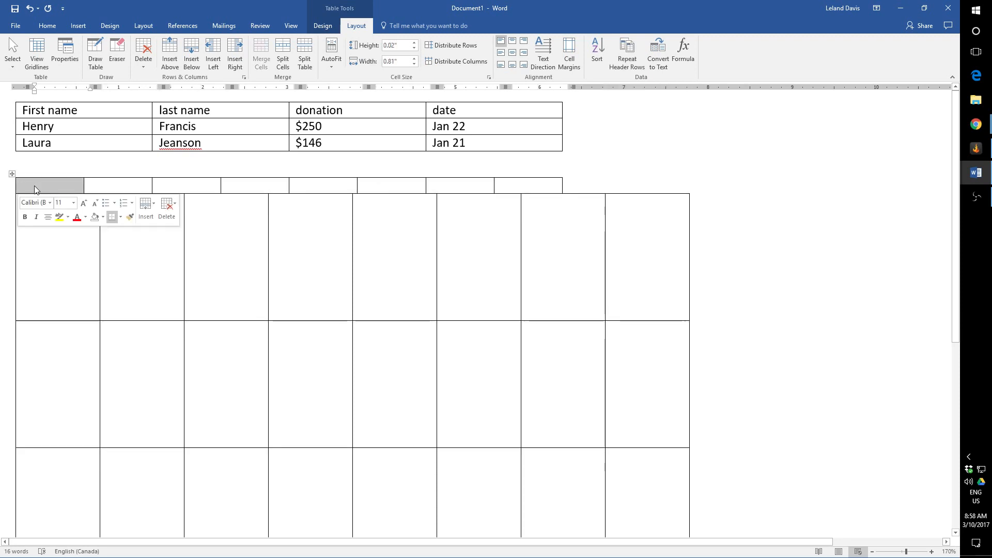
left_click(24, 185)
left_click_drag(18, 187, 525, 191)
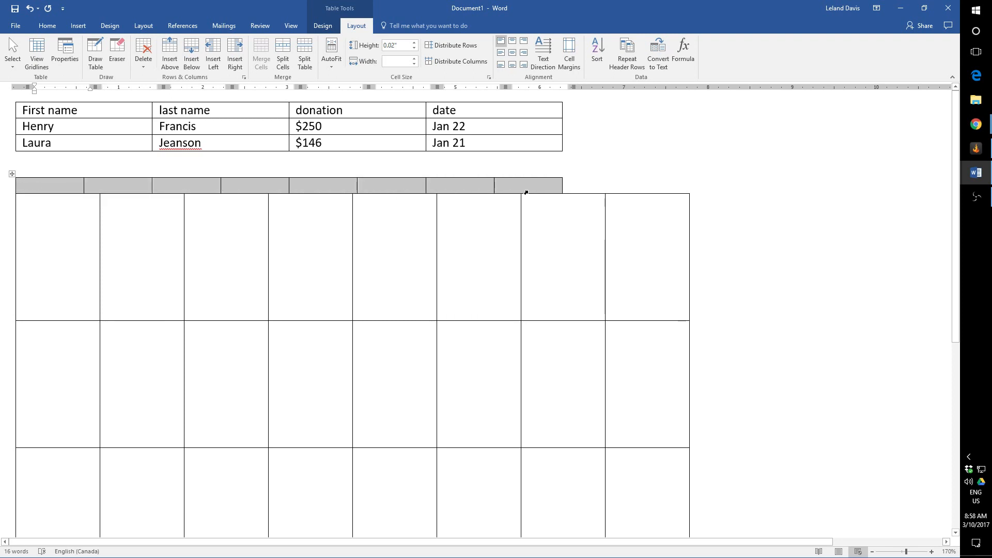
left_click(414, 58)
left_click(415, 58)
left_click(343, 190)
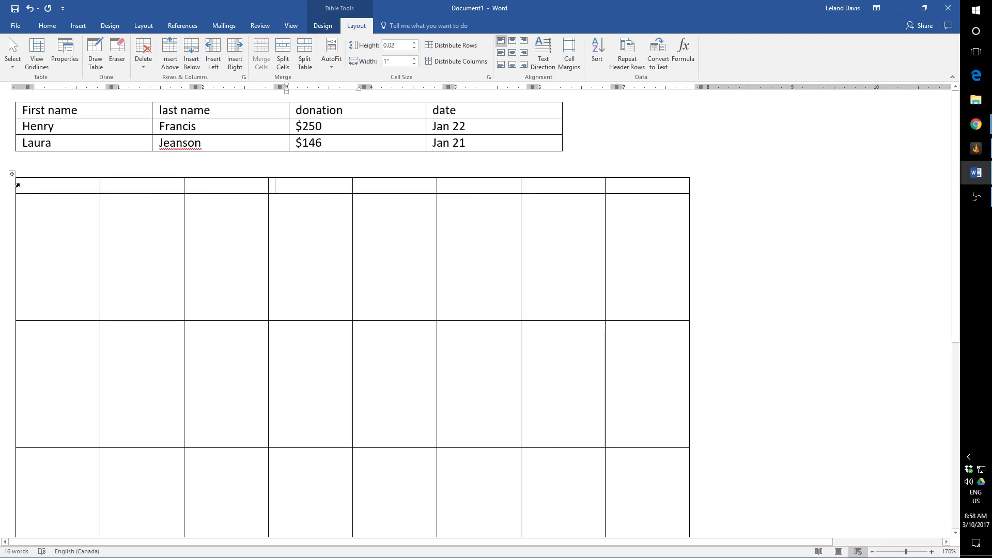
Merge all eight cells of the new table's first row into one cell.
left_click_drag(17, 184, 627, 191)
right_click(300, 188)
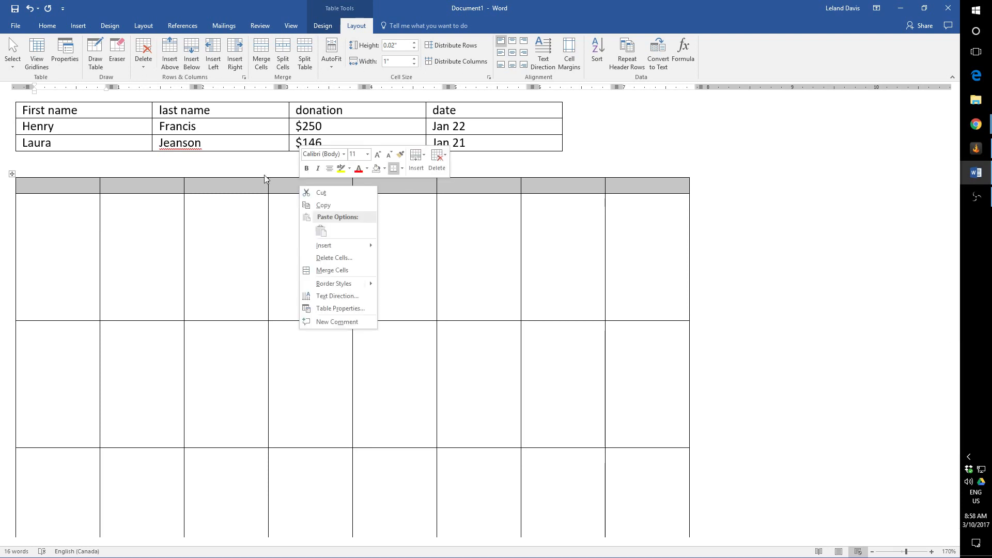
left_click(365, 24)
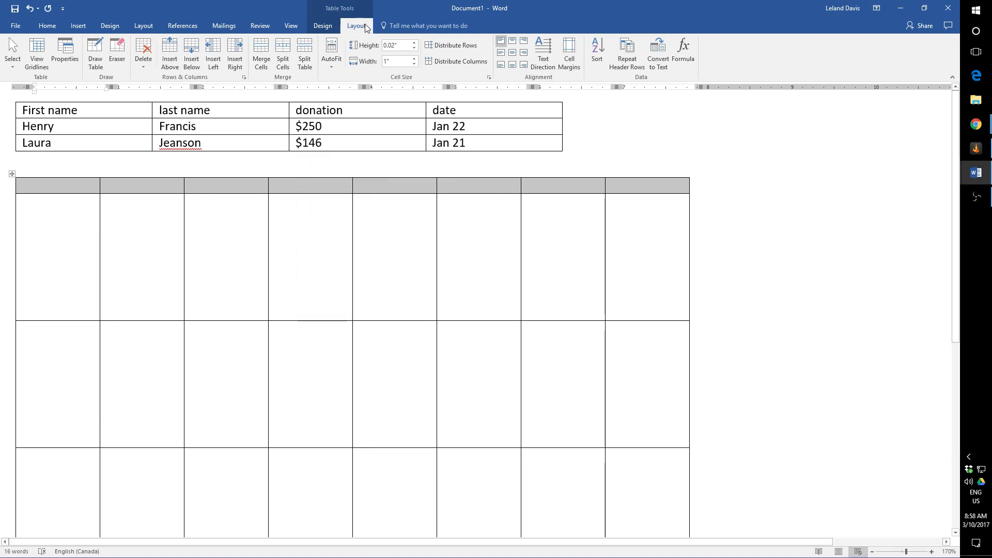
left_click(267, 46)
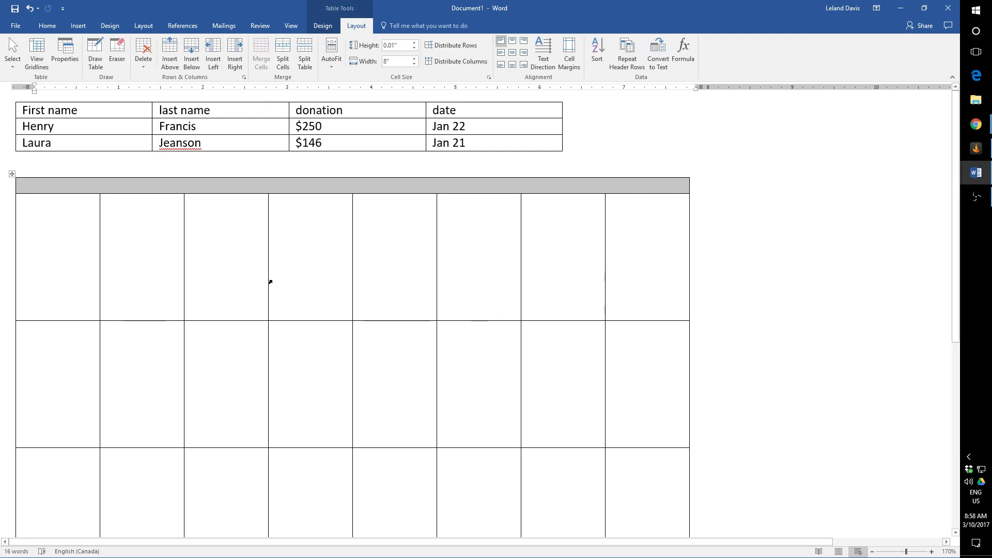
left_click(325, 27)
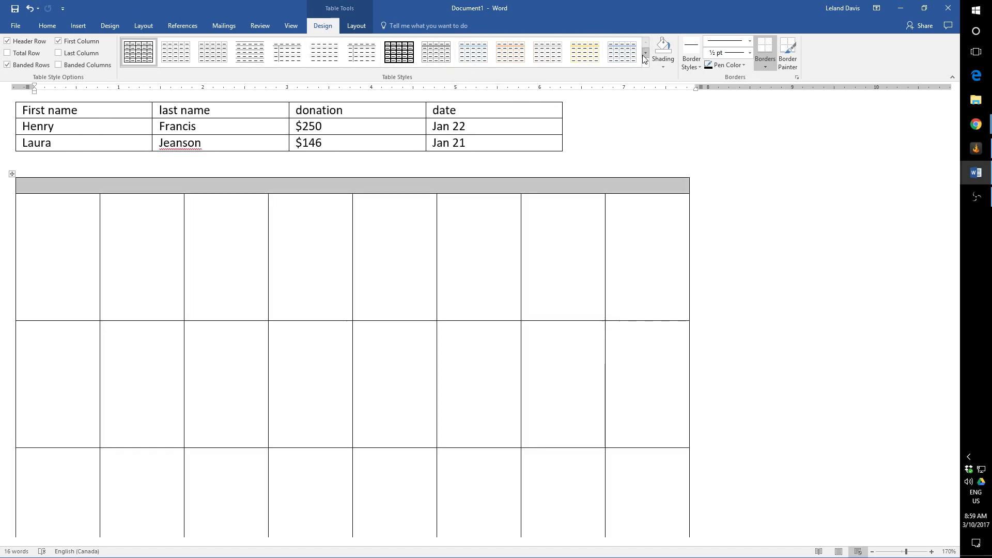
left_click(645, 52)
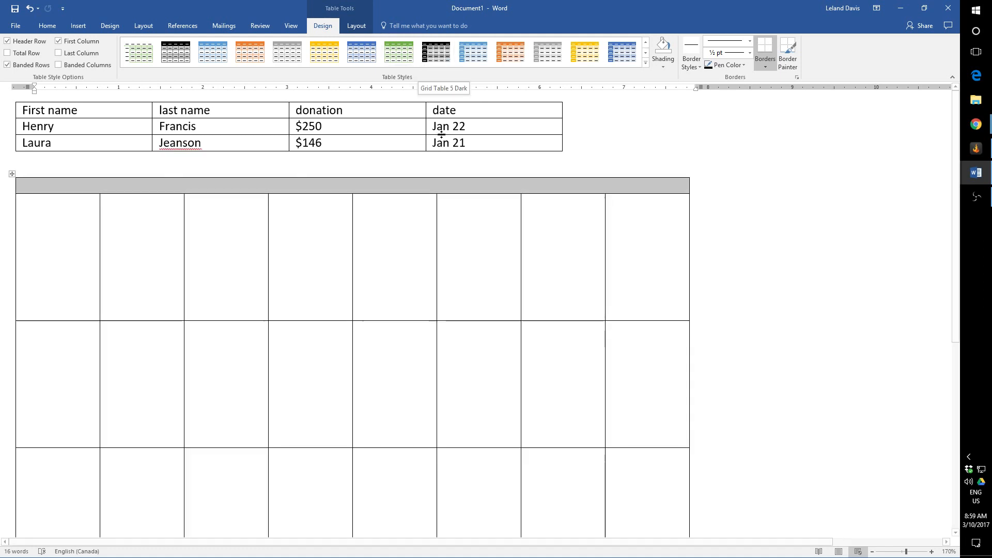
left_click(355, 26)
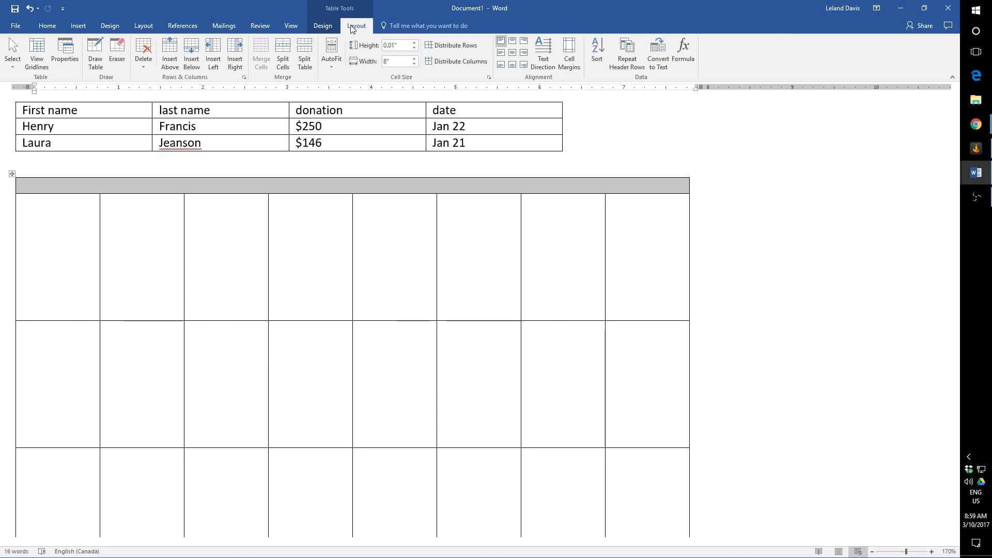
Enter "March" in the second table's merged first row and format it as a centred heading in the Title style.
left_click(335, 188)
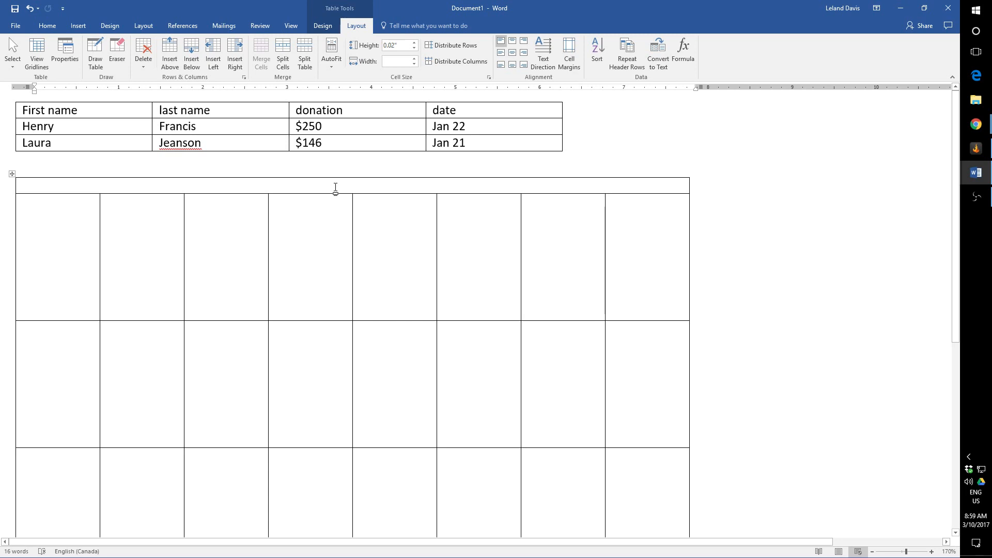
type("March")
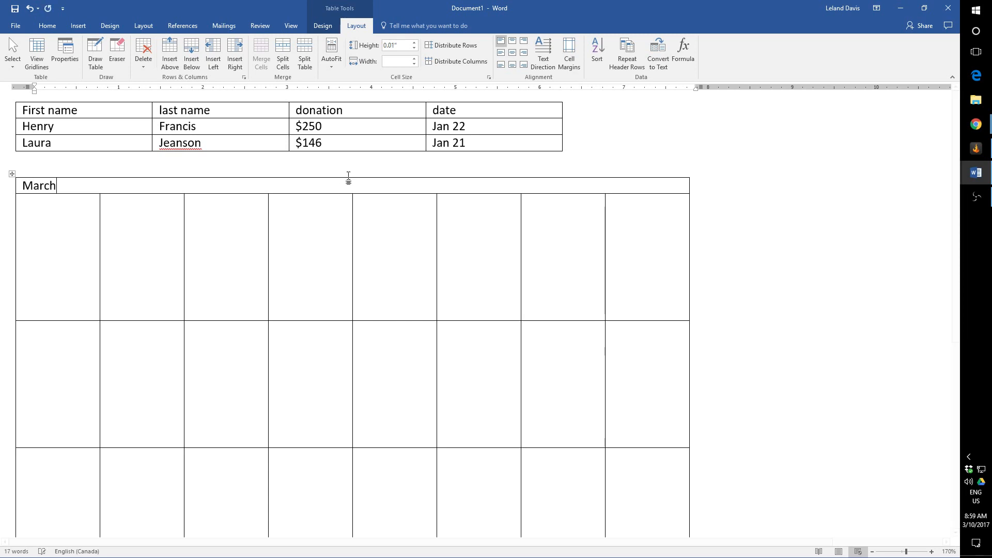
left_click(16, 190)
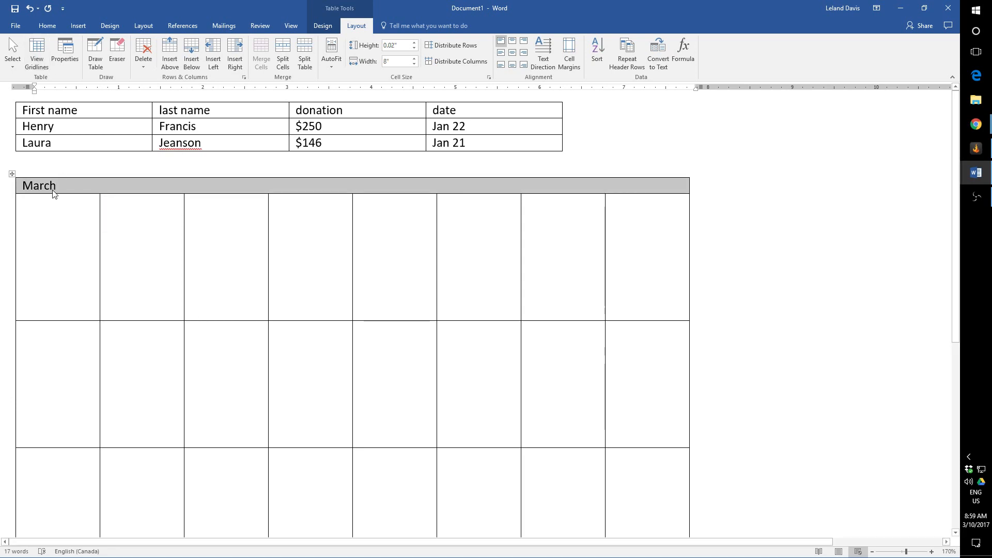
left_click(54, 202)
left_click(46, 26)
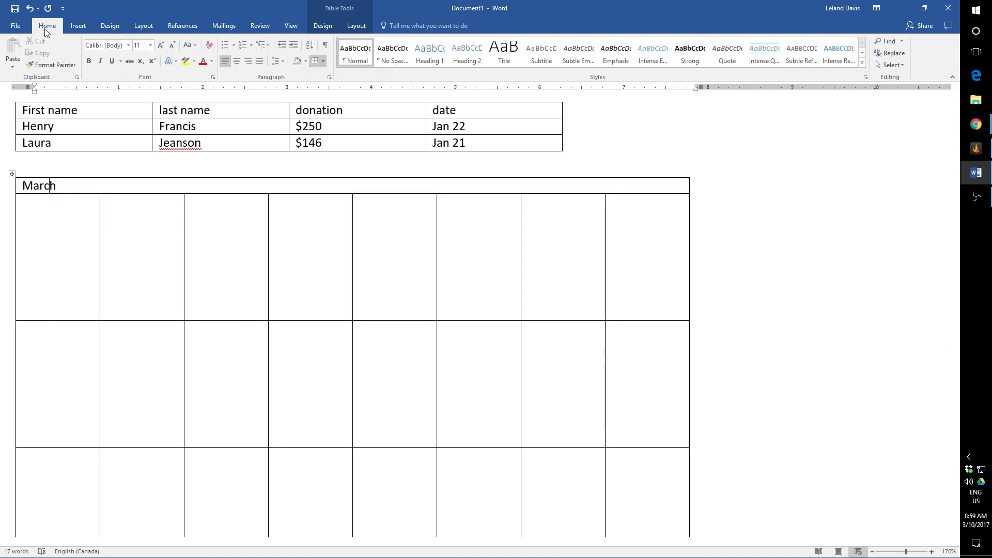
left_click(497, 58)
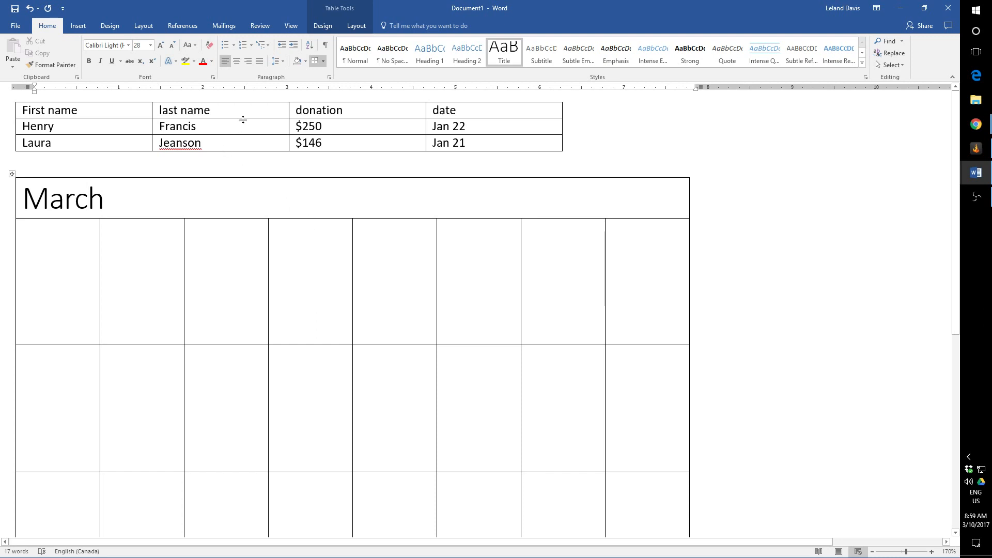
left_click(237, 61)
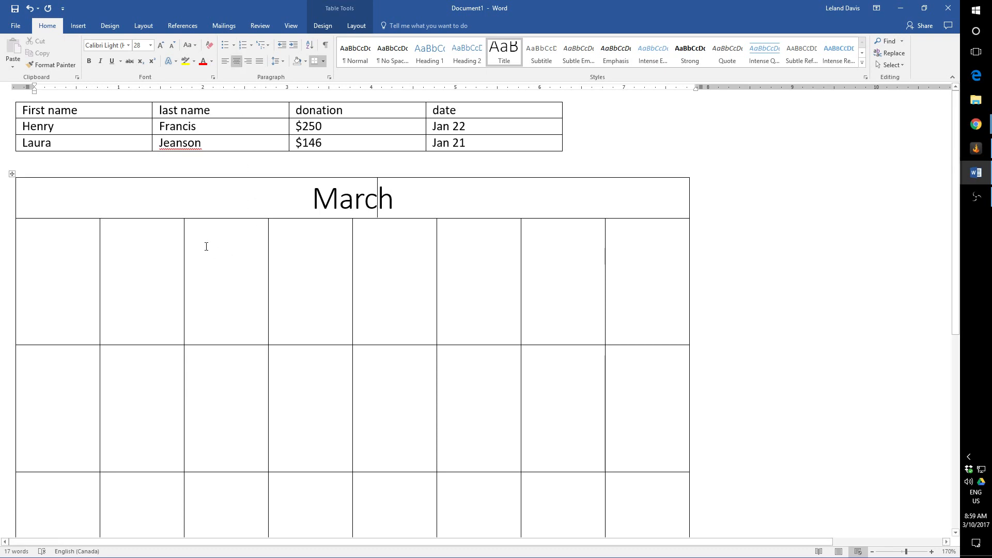
Narrow the March table's first column from its outer edge to about 0.25" and move the table back to the left margin.
scroll(98, 220, "down", 3)
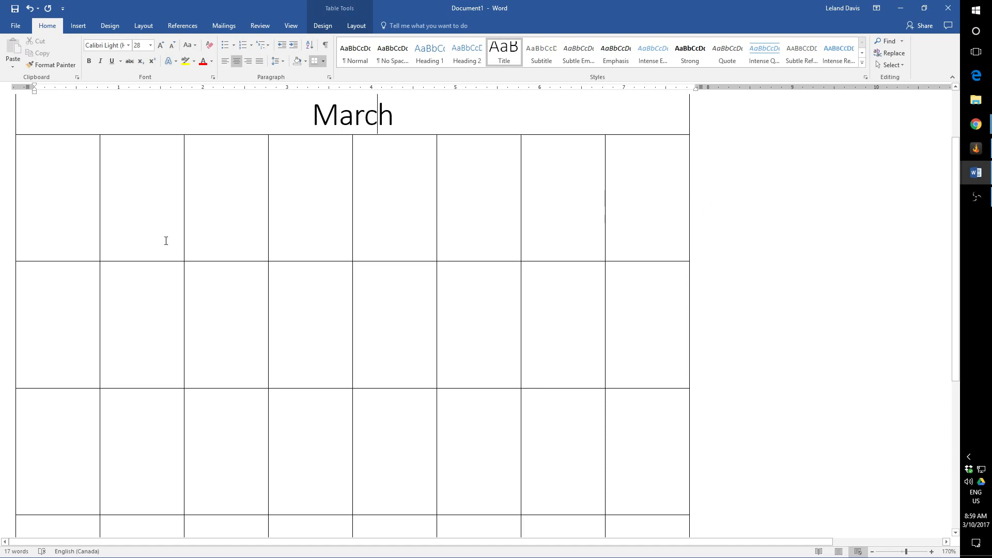
scroll(72, 273, "up", 3)
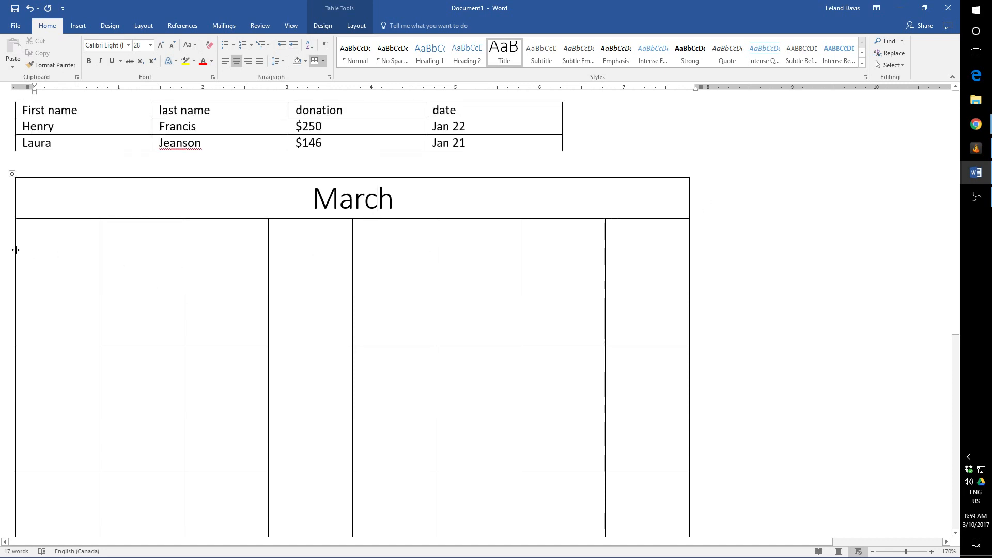
left_click_drag(15, 249, 90, 248)
left_click(72, 172)
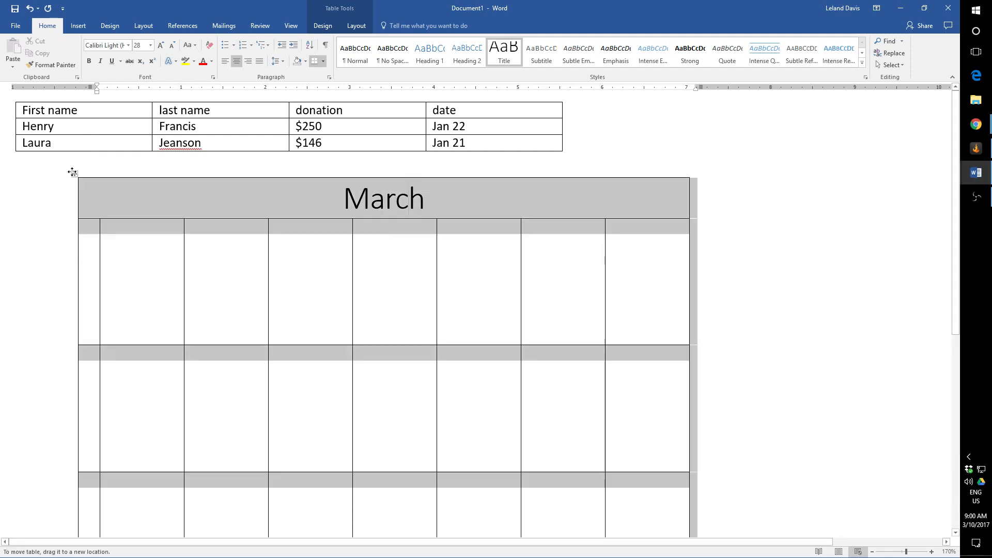
left_click_drag(72, 172, 16, 172)
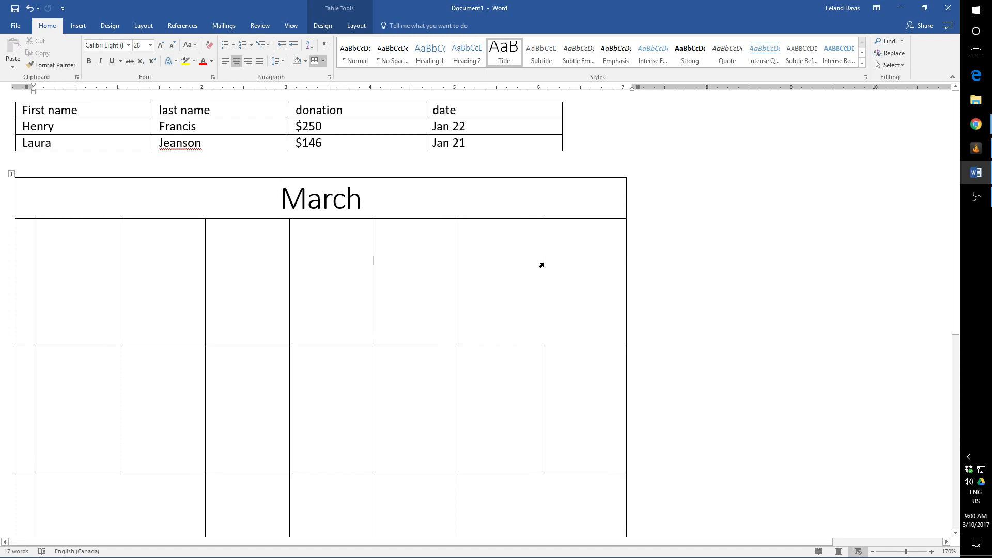
Insert a new row above the first row of empty cells, directly beneath the March title.
scroll(120, 287, "down", 2)
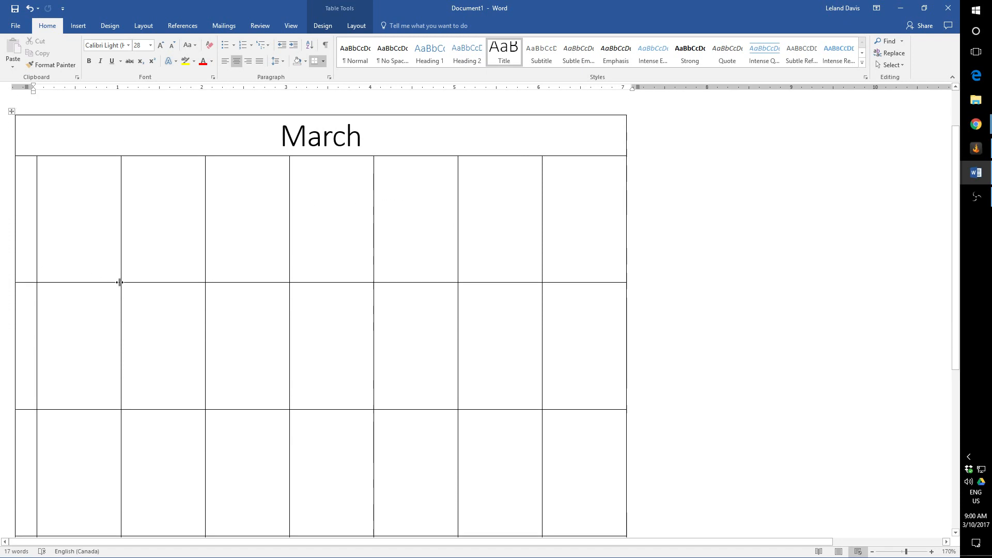
scroll(119, 282, "up", 2)
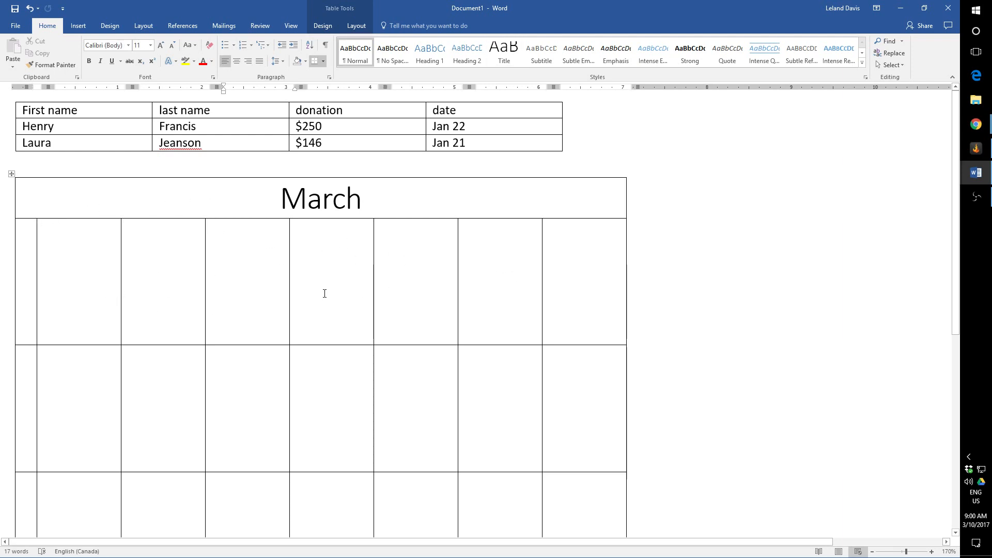
left_click(230, 196)
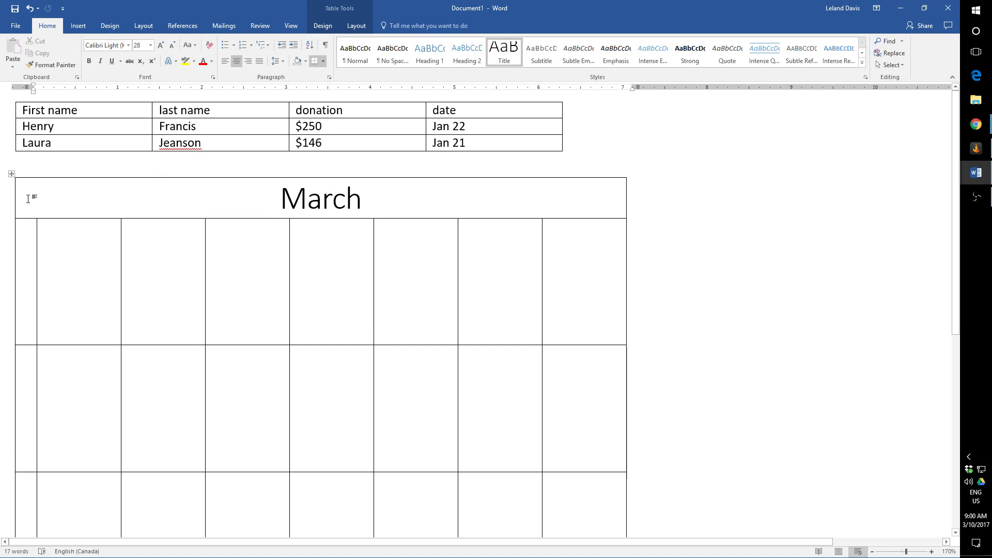
left_click(261, 263)
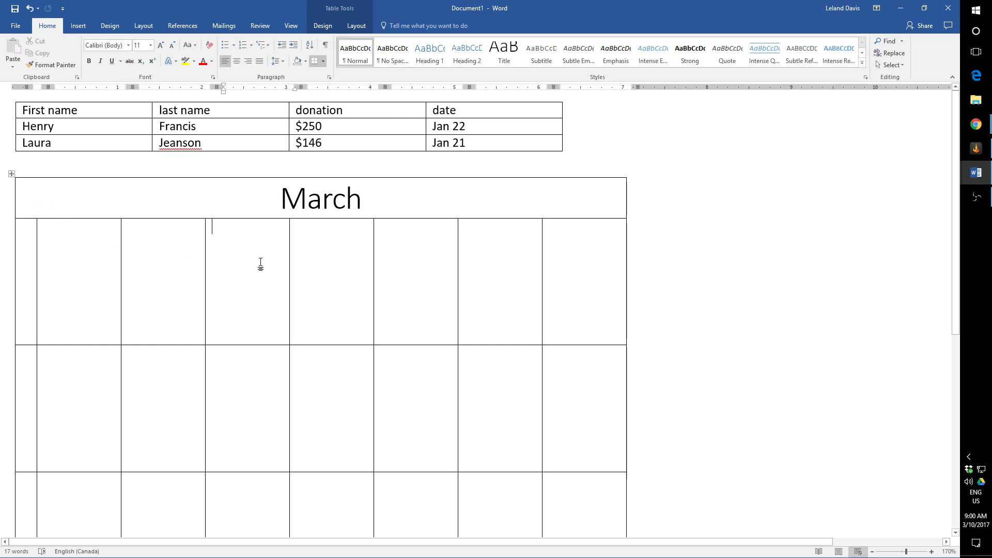
right_click(236, 246)
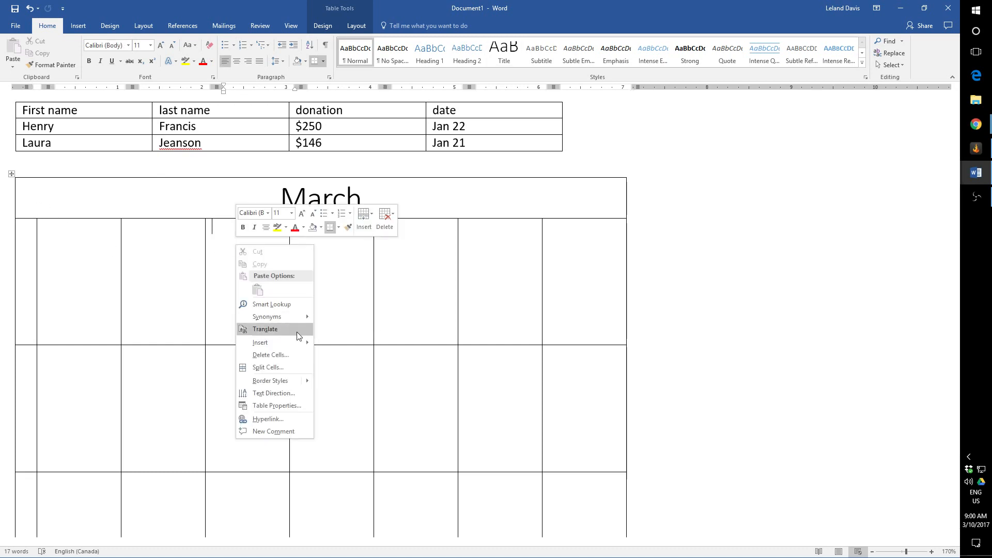
left_click(333, 27)
left_click(351, 27)
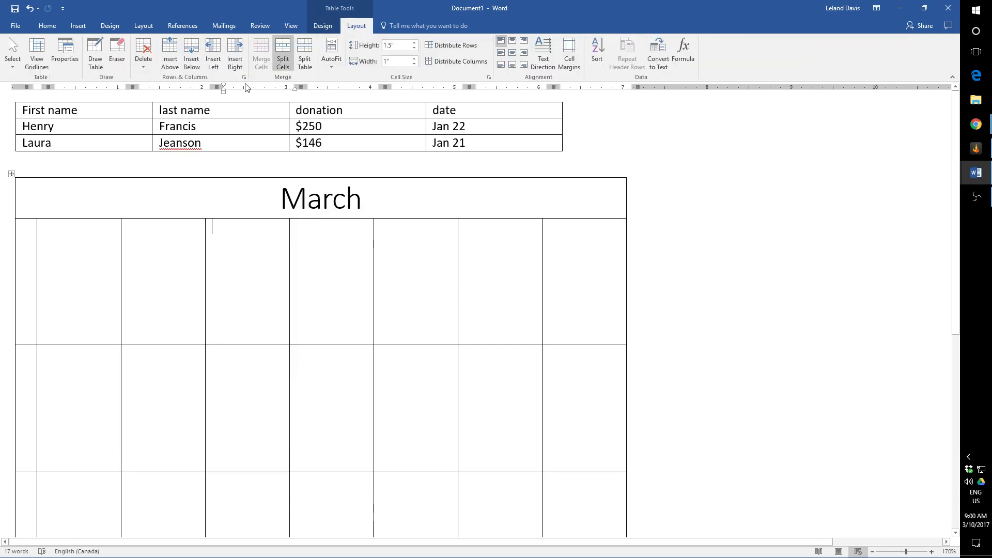
left_click(169, 57)
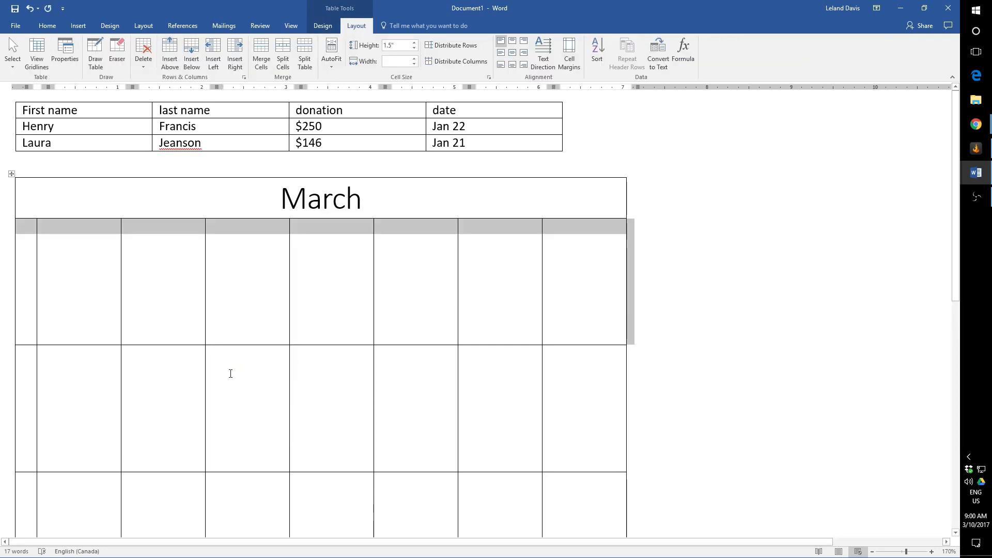
Look through the March table from the new row down to the last one to count the rows available for weeks.
scroll(191, 354, "down", 6)
scroll(188, 349, "up", 6)
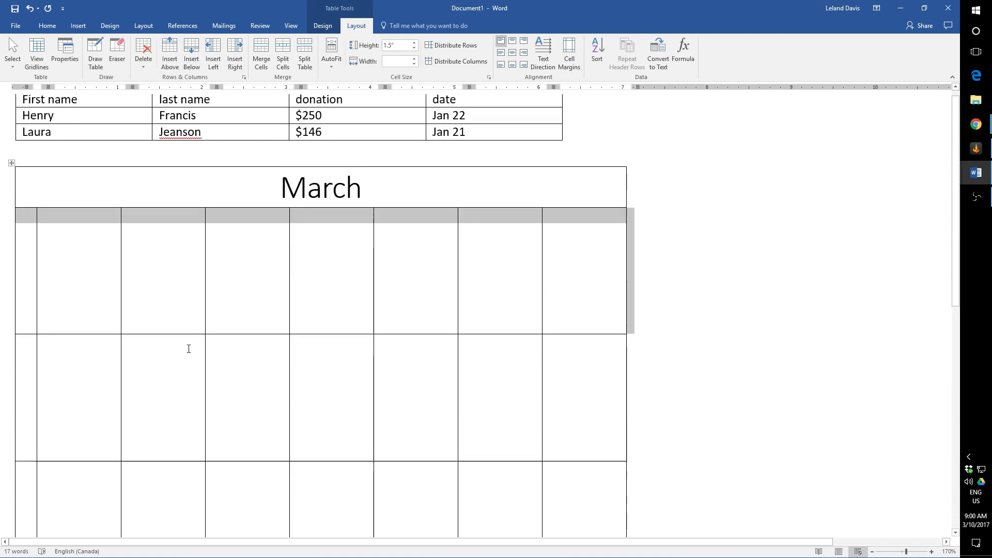
scroll(189, 348, "up", 1)
left_click(299, 270)
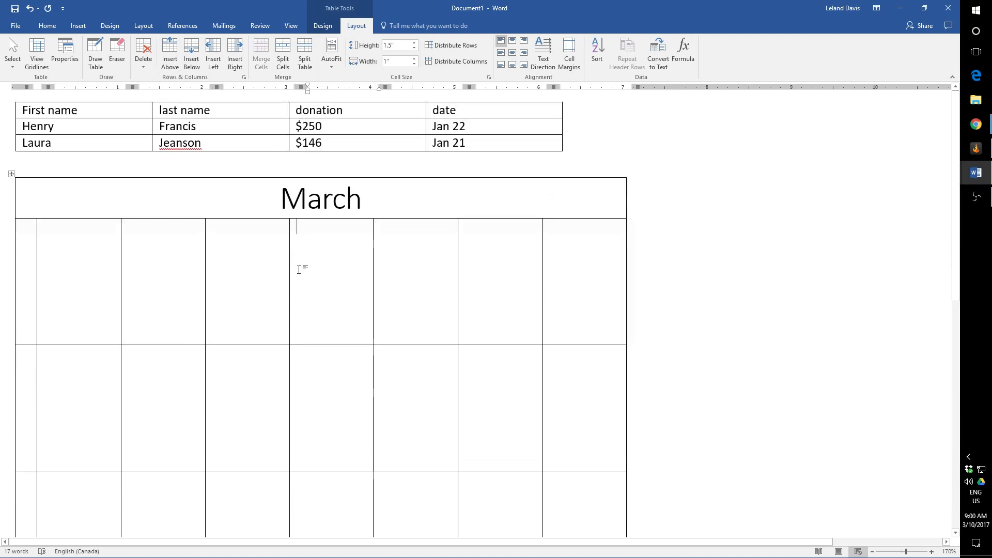
left_click(55, 267)
scroll(59, 268, "down", 2)
left_click(80, 300)
scroll(82, 310, "down", 3)
left_click(84, 331)
scroll(84, 335, "down", 3)
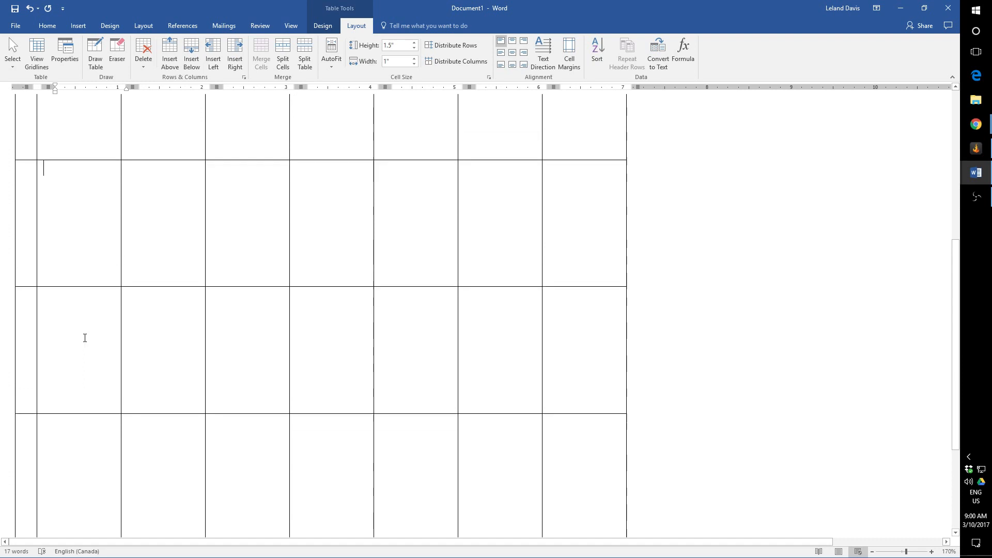
left_click(84, 345)
scroll(84, 348, "down", 3)
left_click(85, 362)
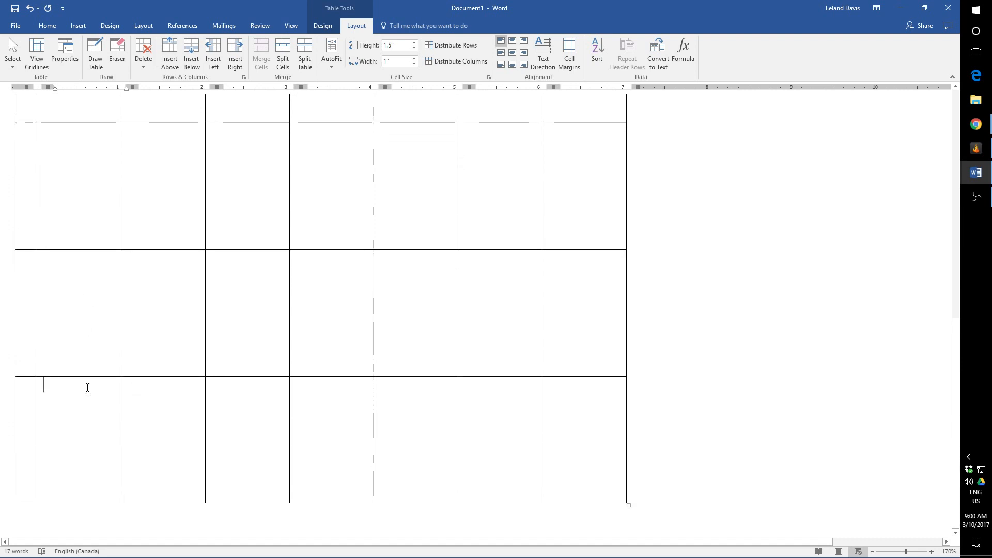
scroll(88, 390, "up", 10)
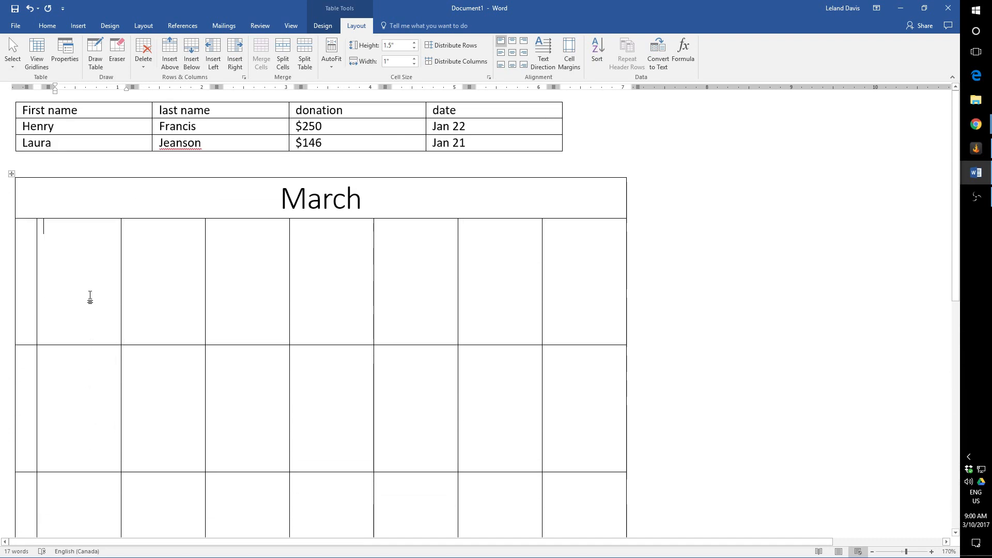
scroll(90, 296, "down", 10)
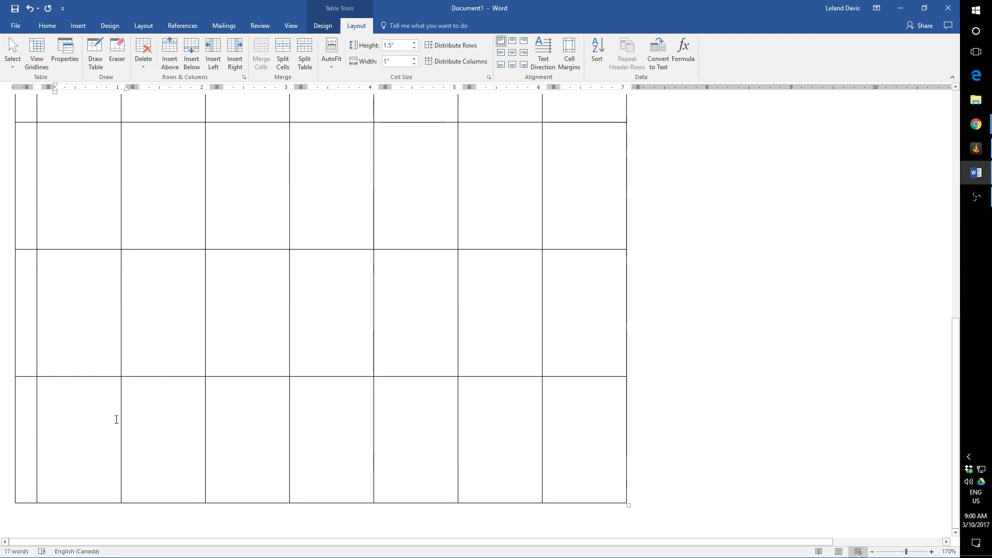
scroll(102, 314, "up", 10)
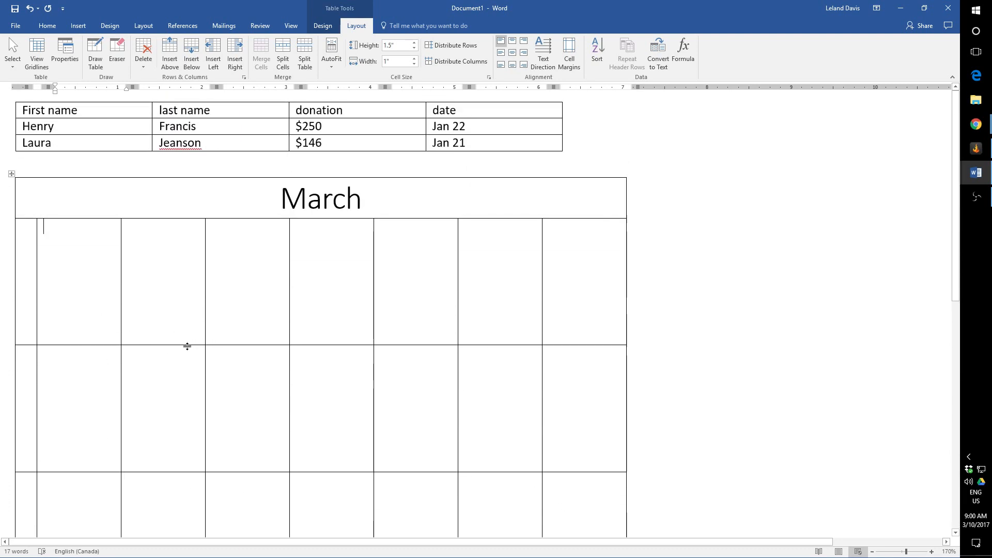
Reduce the height of the row directly beneath the March title to about 0.21".
left_click_drag(187, 346, 188, 236)
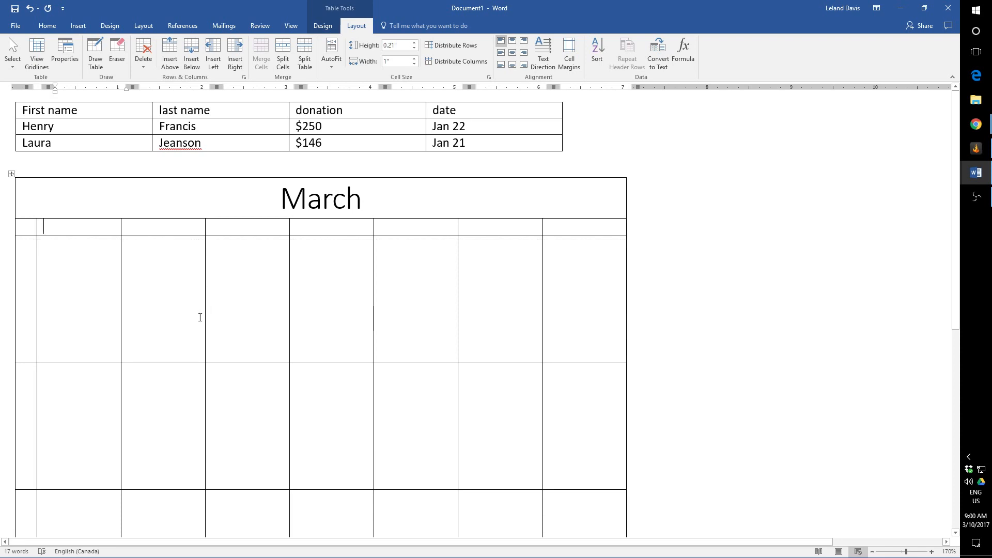
scroll(91, 288, "down", 3)
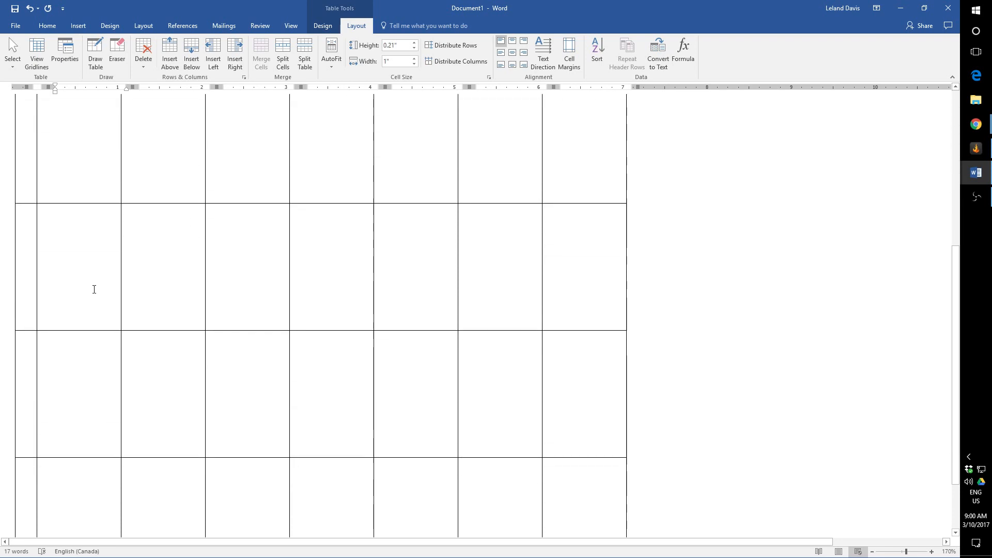
scroll(93, 288, "up", 3)
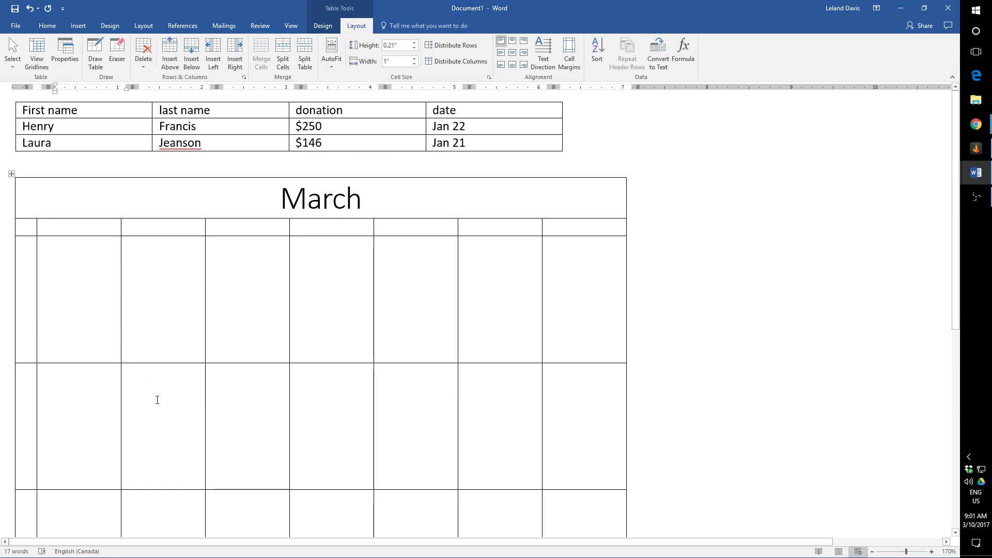
Enter the weekday headings Sunday through Saturday across the short row beneath March, starting in the second column.
type("Sunday")
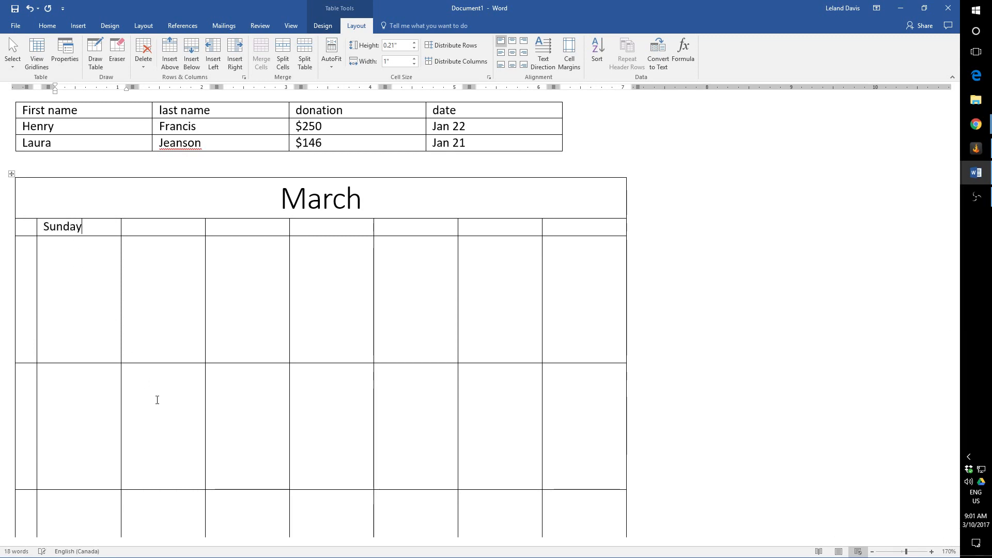
key("Tab")
type("Monday")
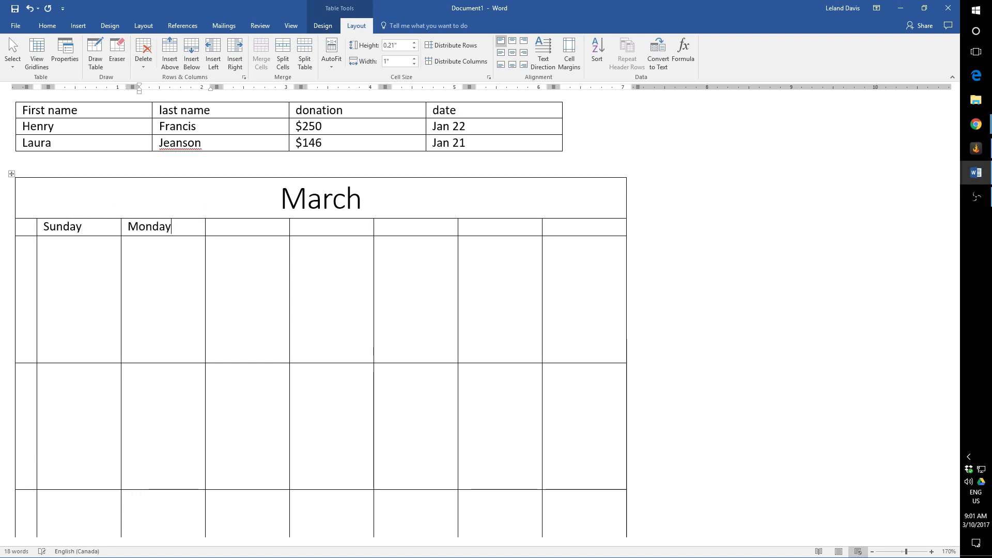
key("Tab")
type("Tuesday")
key("Tab")
type("Weden")
key("BackSpace")
key("BackSpace")
type("nesday")
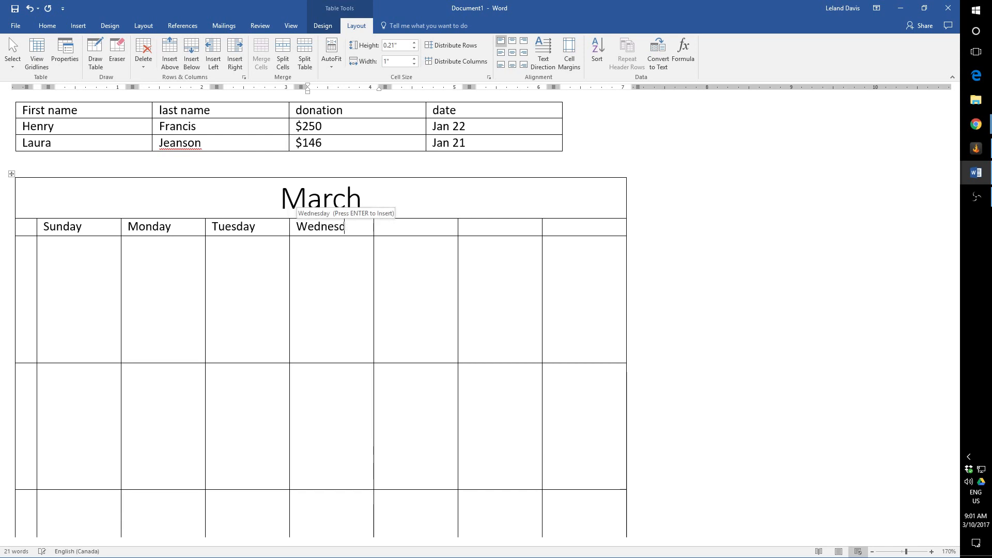
key("Tab")
type("Thursday")
key("Tab")
type("Friday")
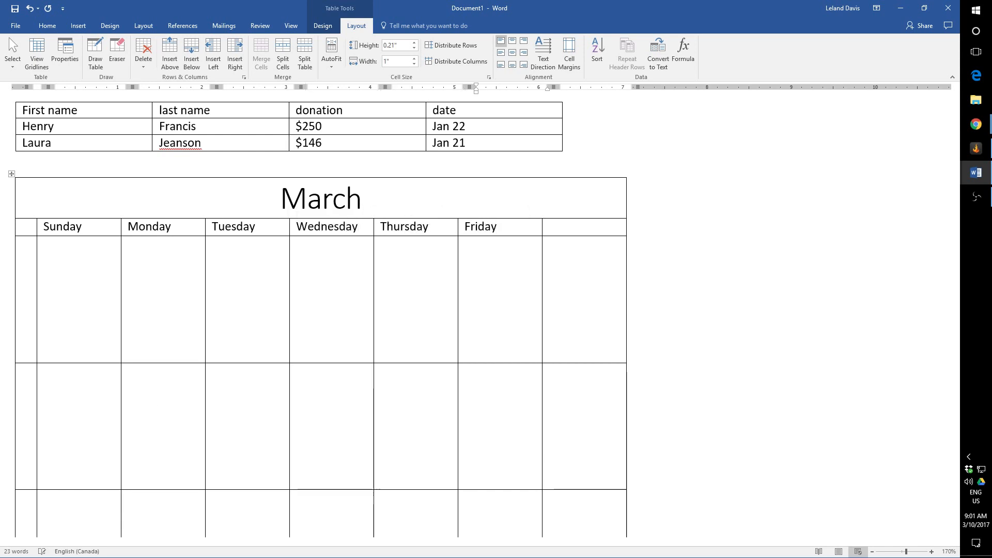
key("Tab")
type("Saturday")
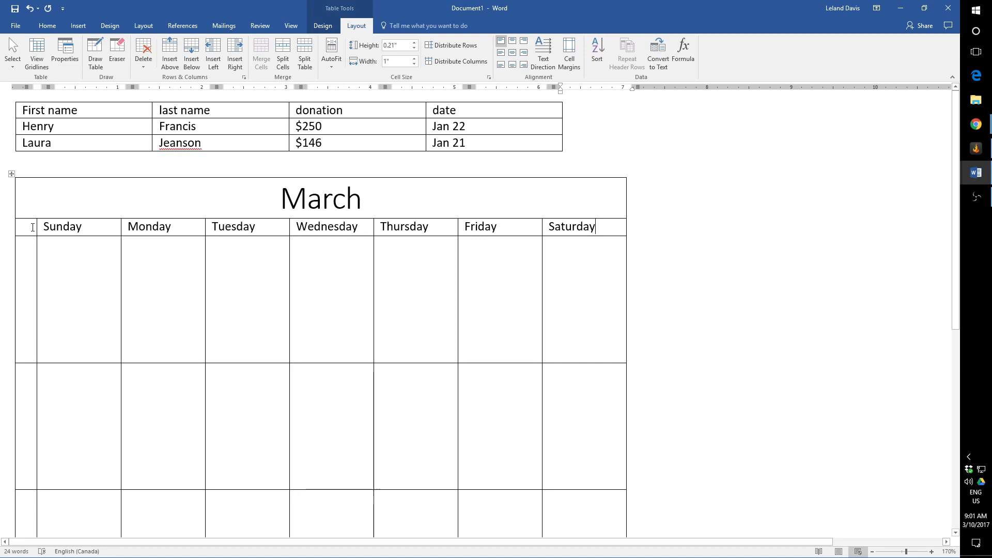
Move the start edge of the March title cell inward to line up with the Sunday column, making it about 7" wide.
left_click(19, 229)
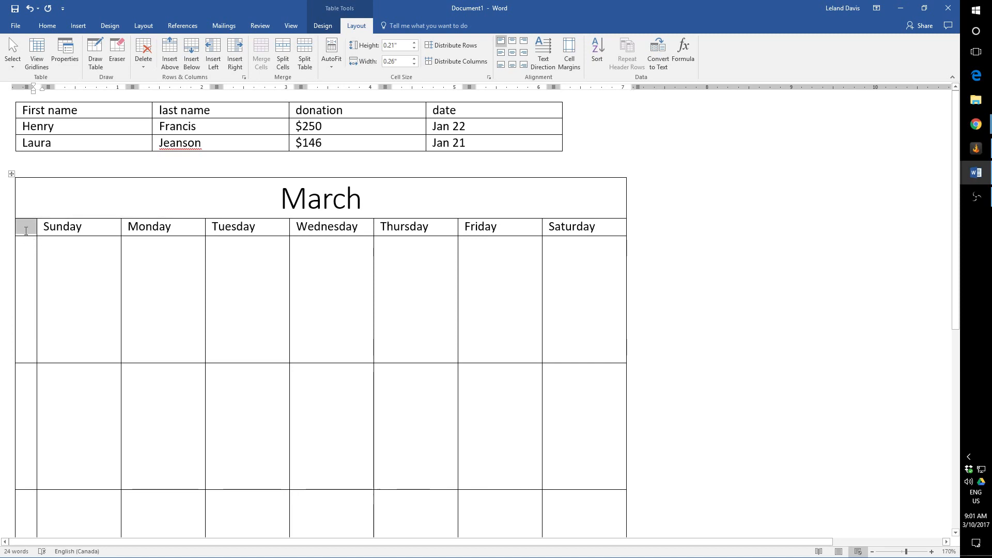
left_click(18, 208)
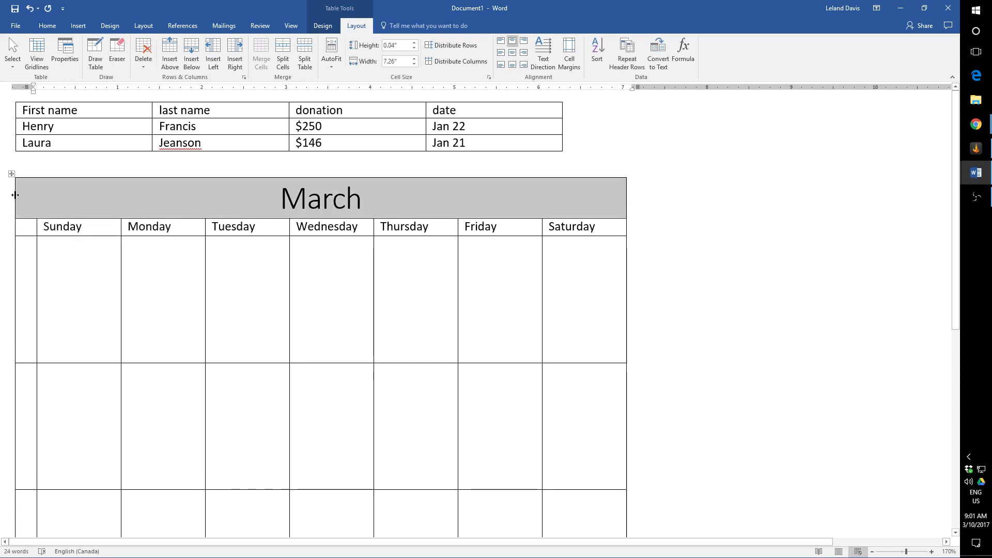
left_click_drag(16, 195, 45, 193)
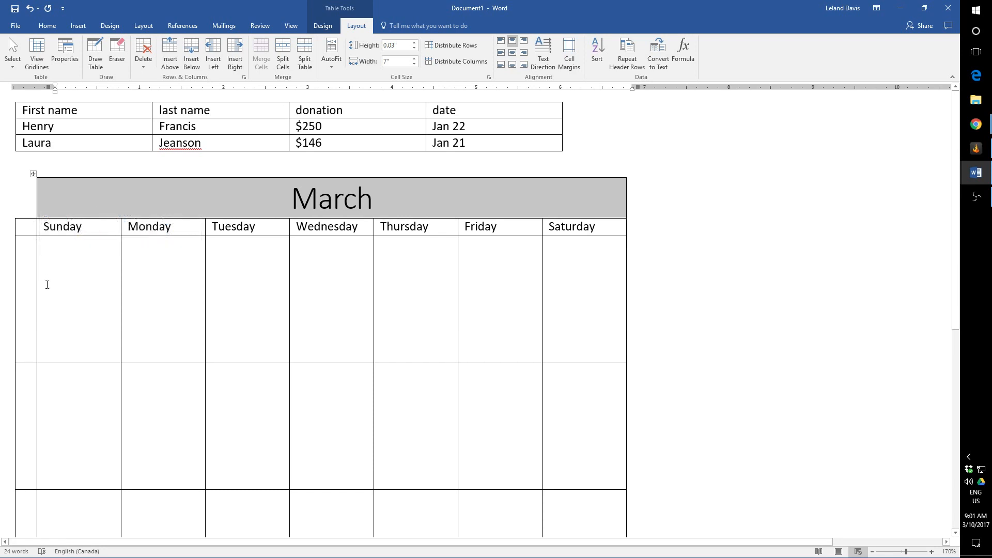
Merge the narrow empty heading cell with the Sunday cell and realign the merged cell's outer edge with the March title.
left_click(30, 291)
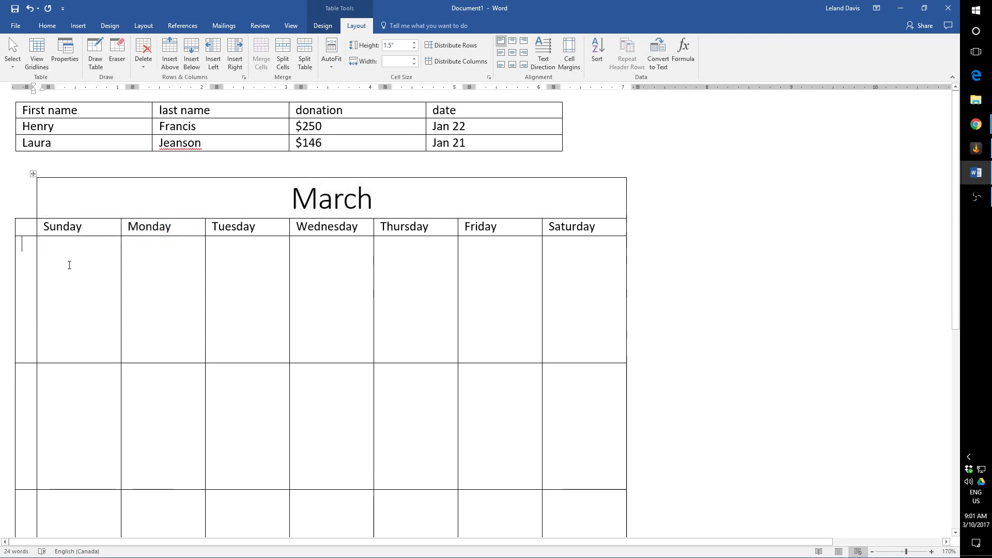
left_click_drag(19, 231, 37, 231)
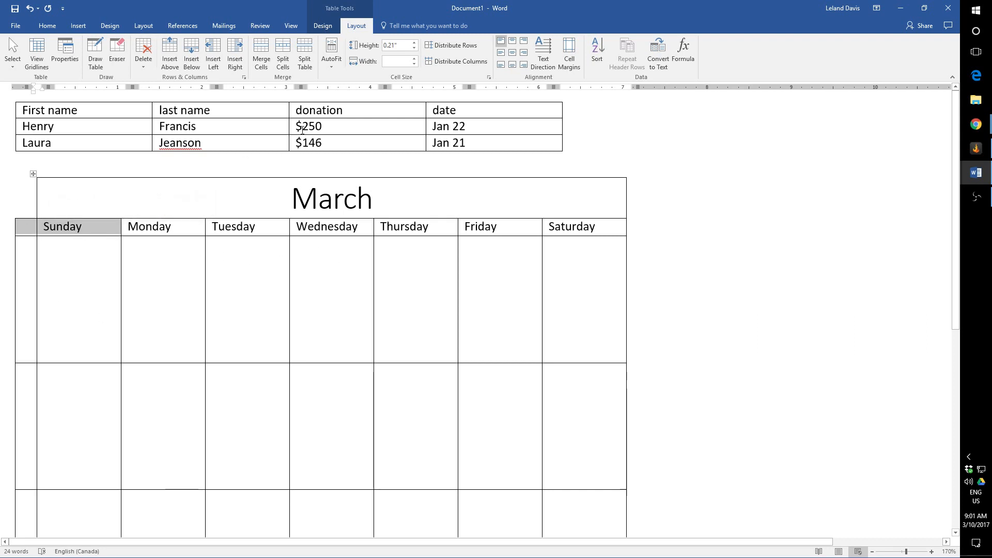
left_click(265, 52)
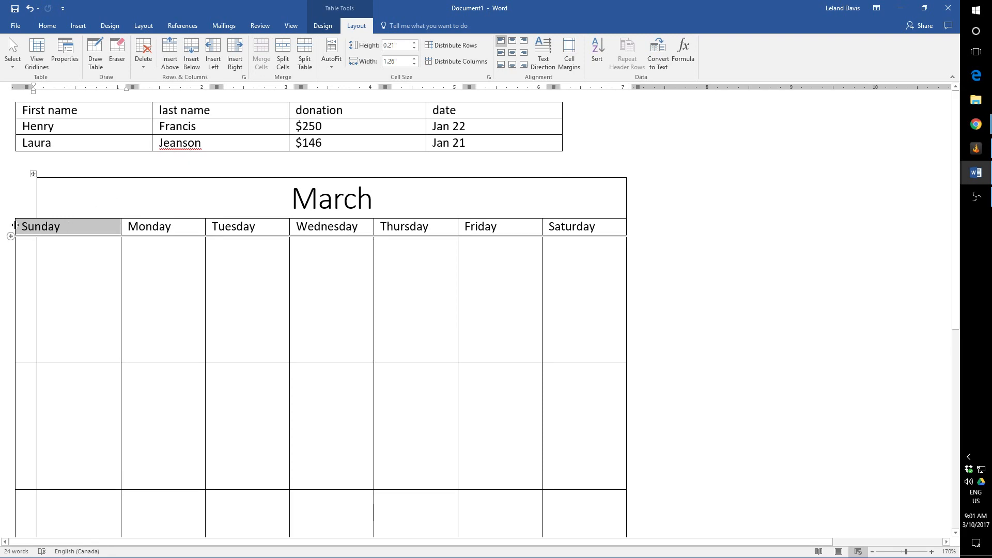
left_click_drag(15, 225, 47, 226)
left_click(66, 274)
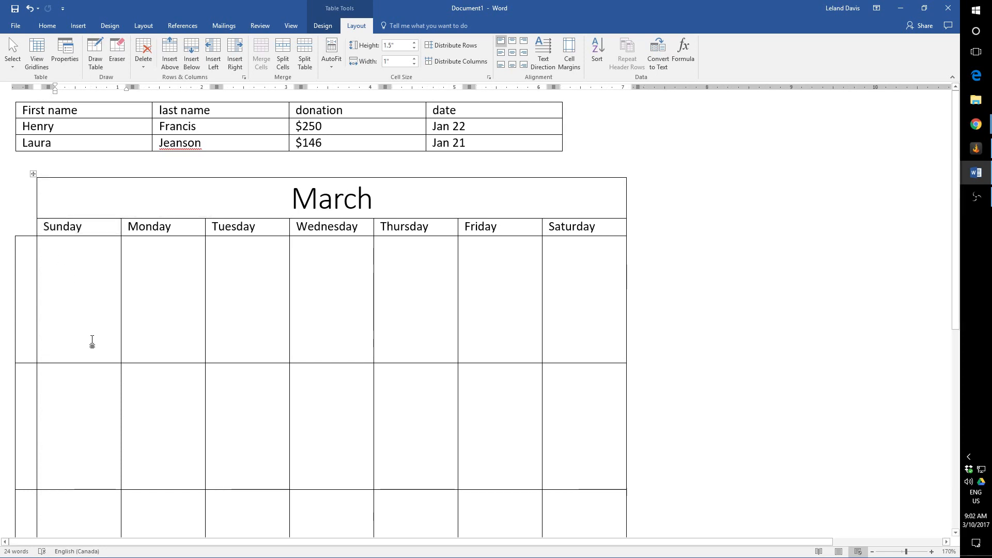
scroll(77, 272, "down", 8)
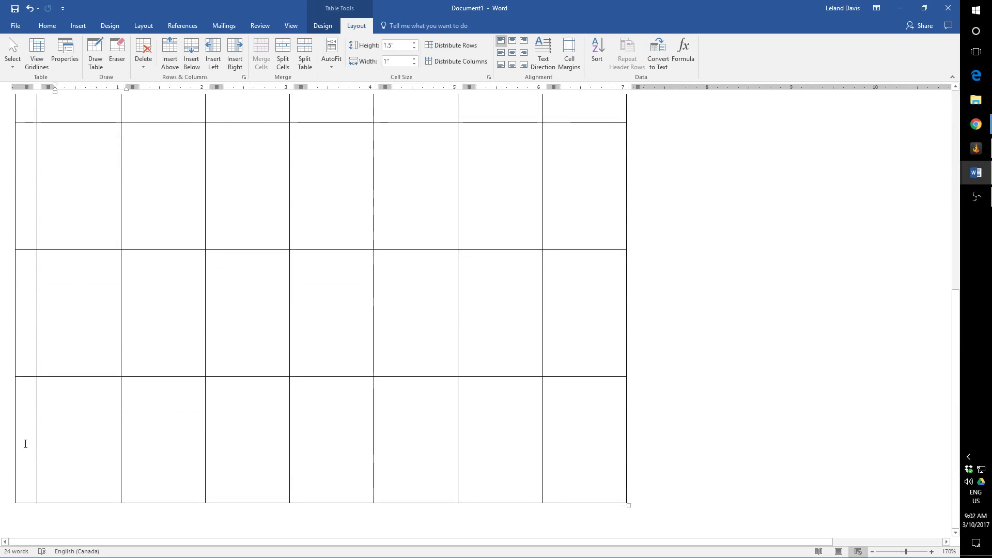
scroll(25, 287, "up", 5)
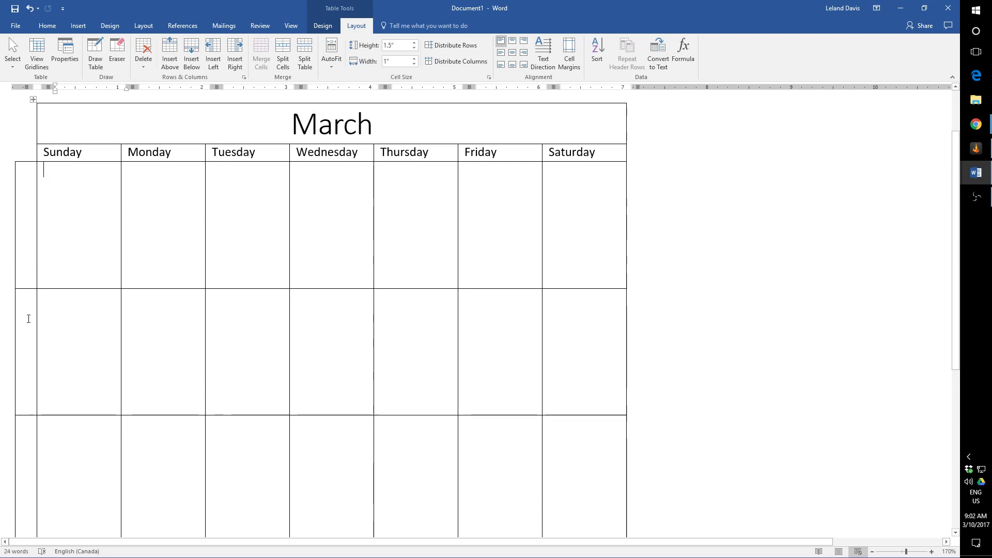
scroll(28, 318, "down", 5)
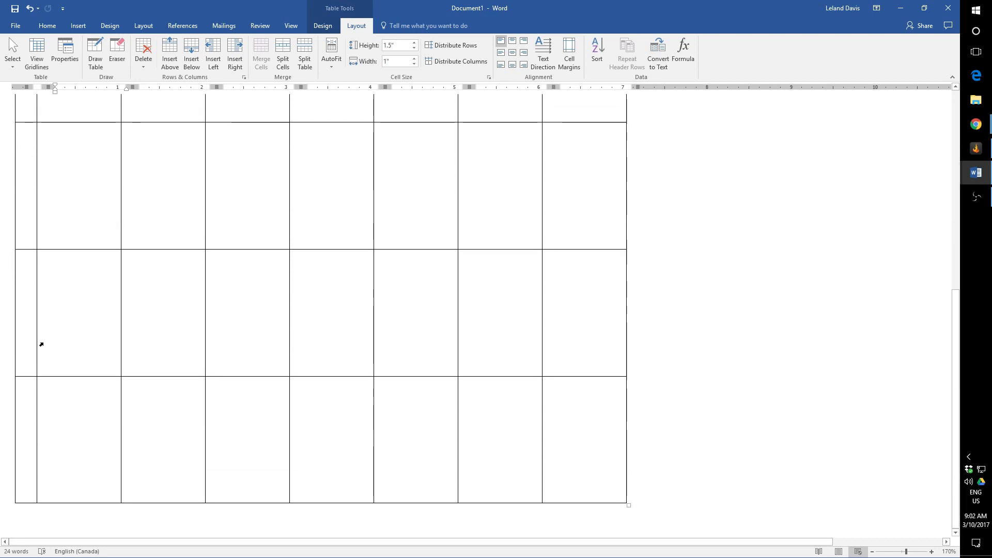
scroll(64, 318, "up", 6)
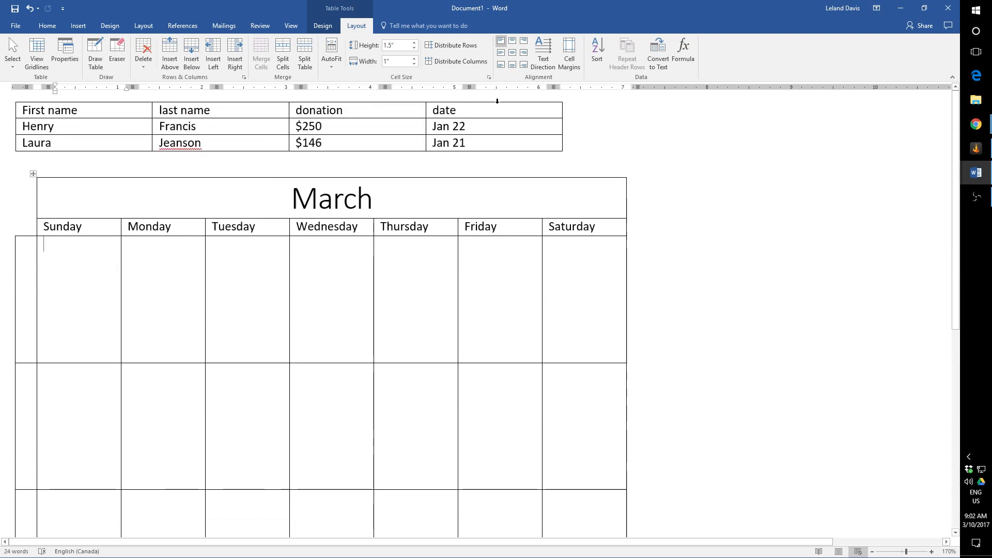
left_click(512, 41)
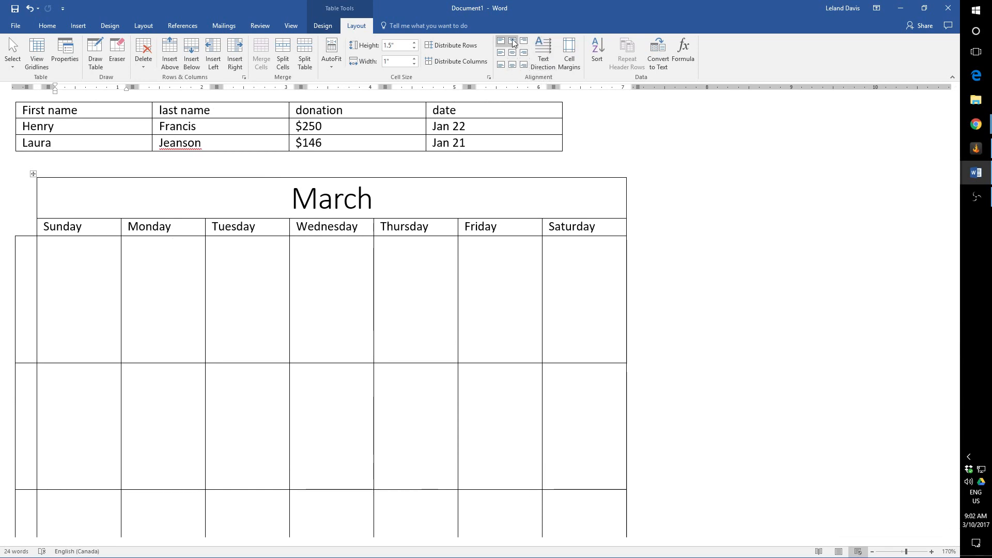
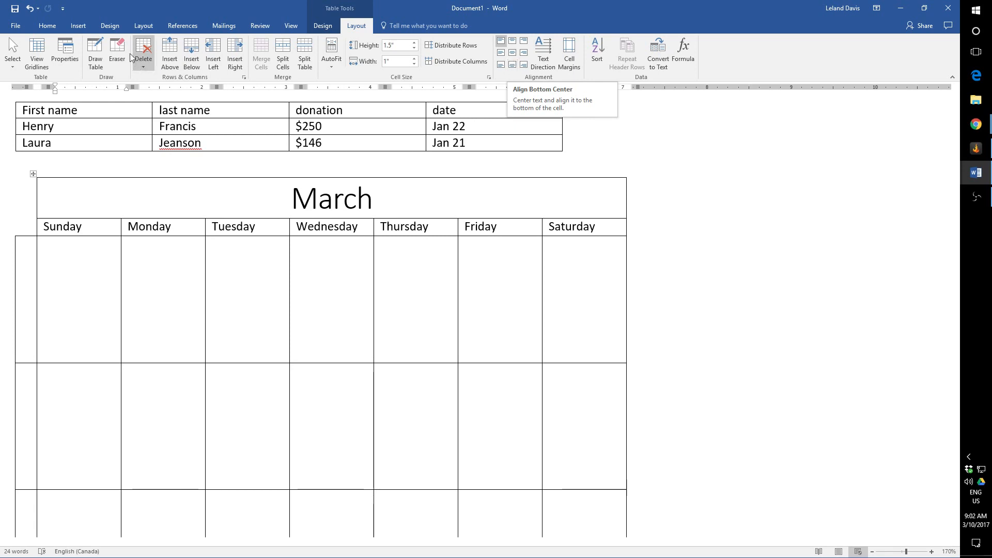
left_click(47, 26)
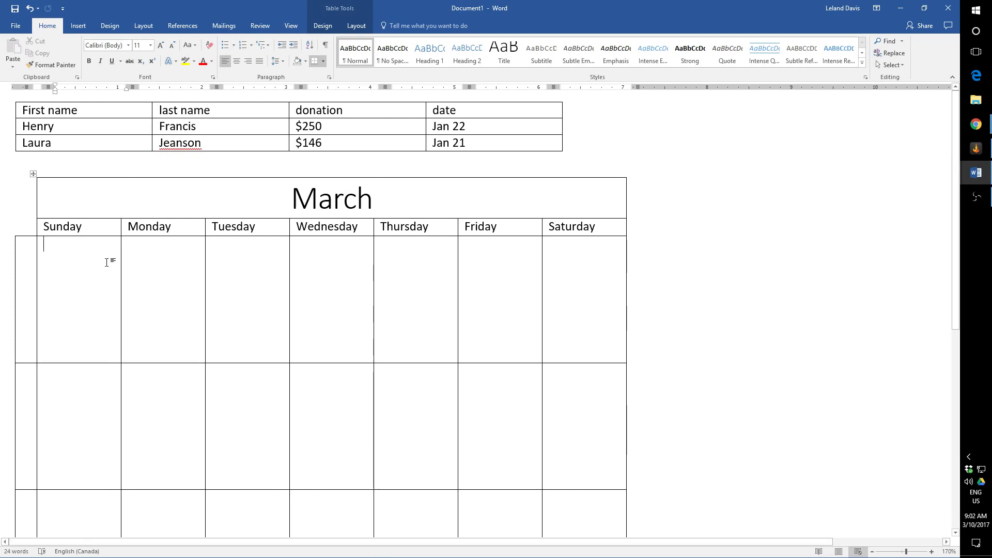
left_click(348, 22)
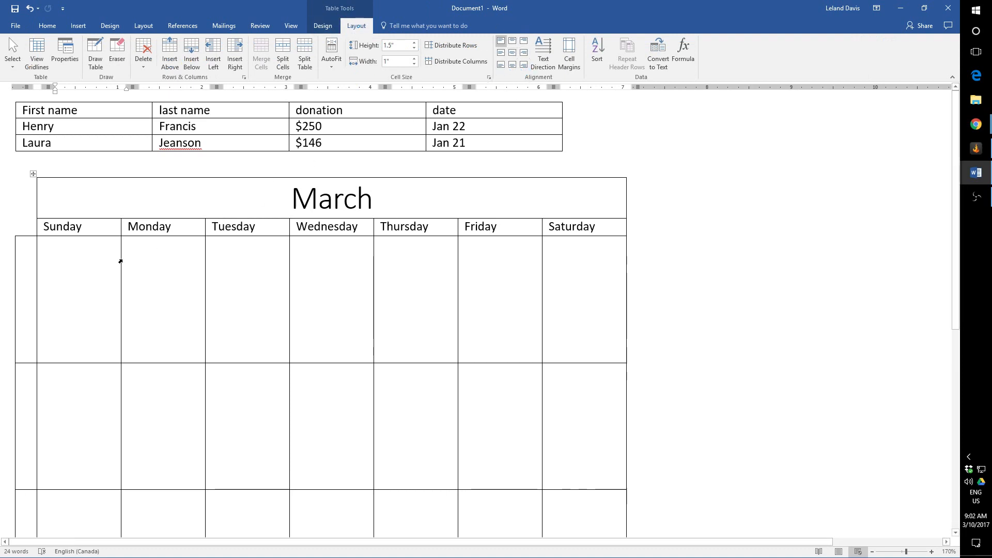
Rotate the text in the narrow cell beside the first calendar row to read upwards, centre it, and enter "Week 1".
left_click(30, 286)
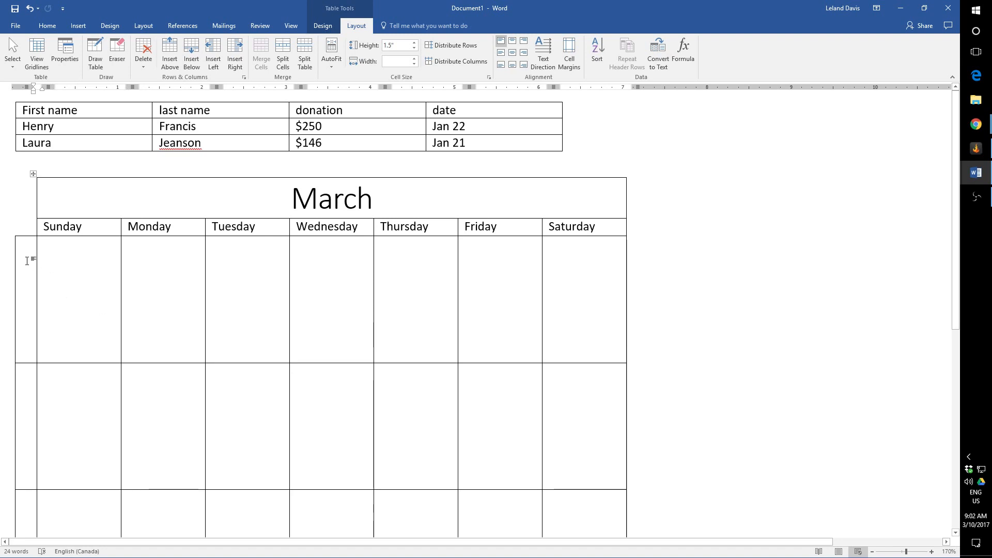
left_click(545, 49)
left_click(547, 42)
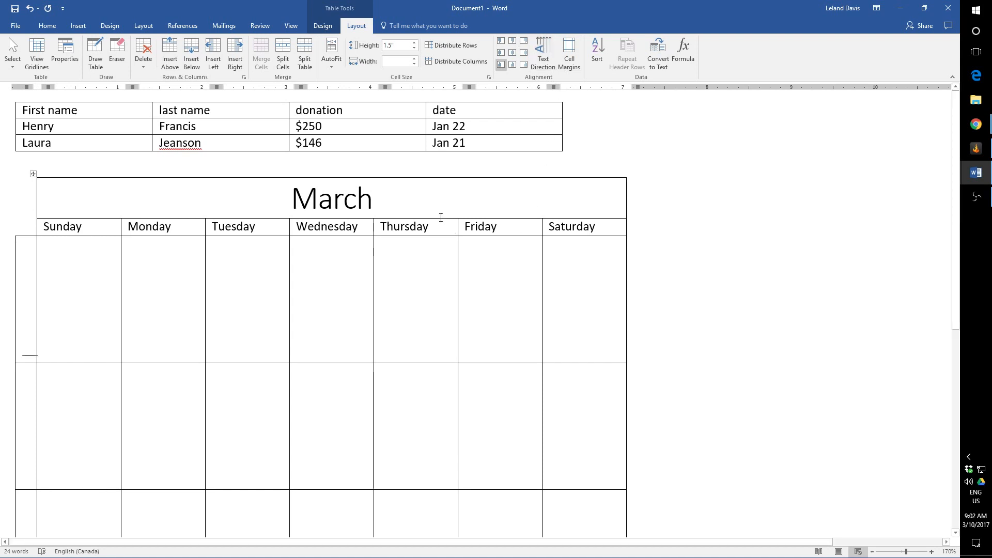
left_click(513, 55)
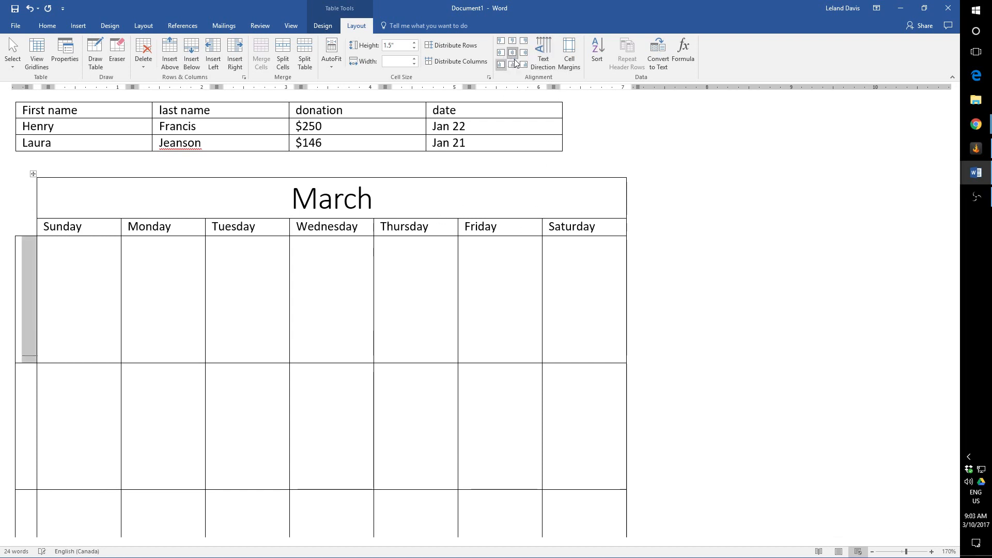
left_click(34, 311)
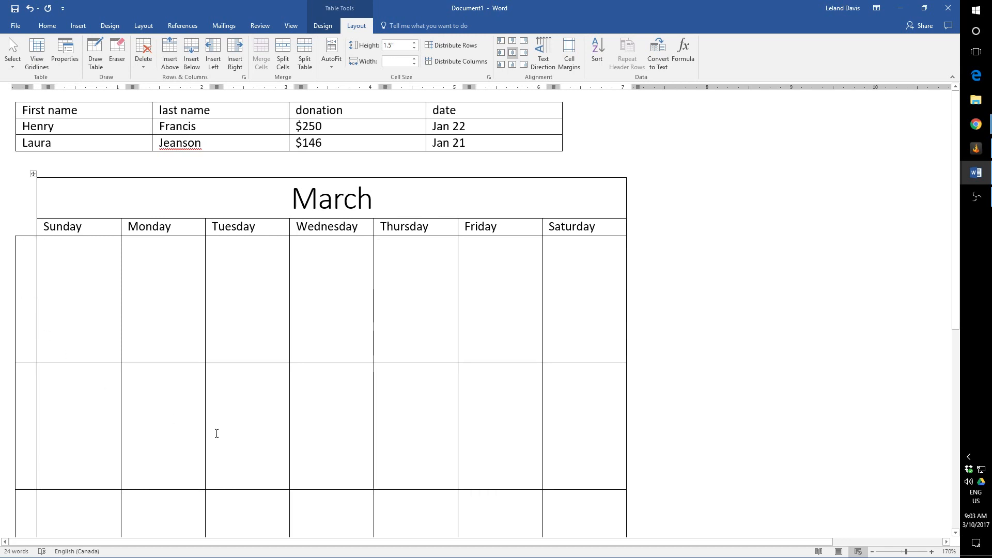
type("Week 1")
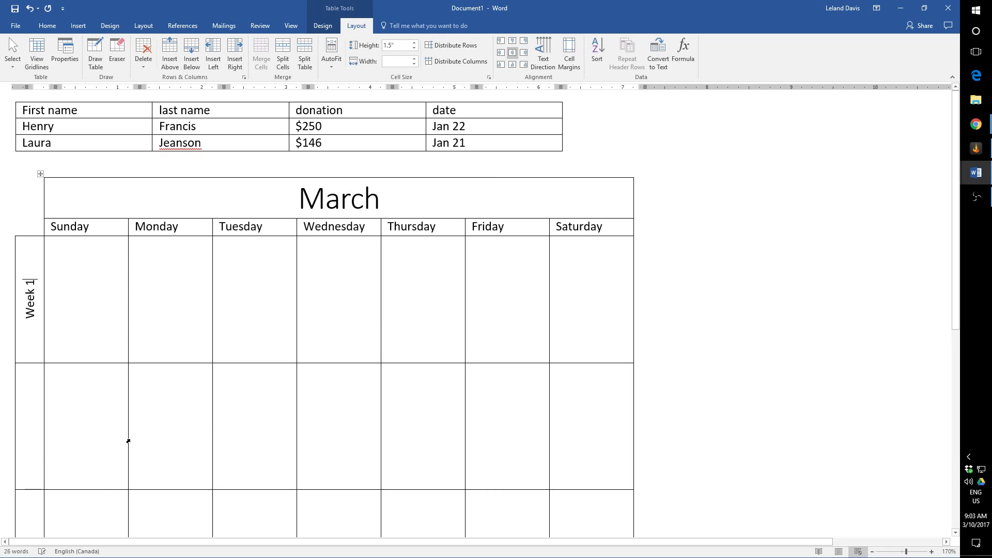
left_click(40, 452)
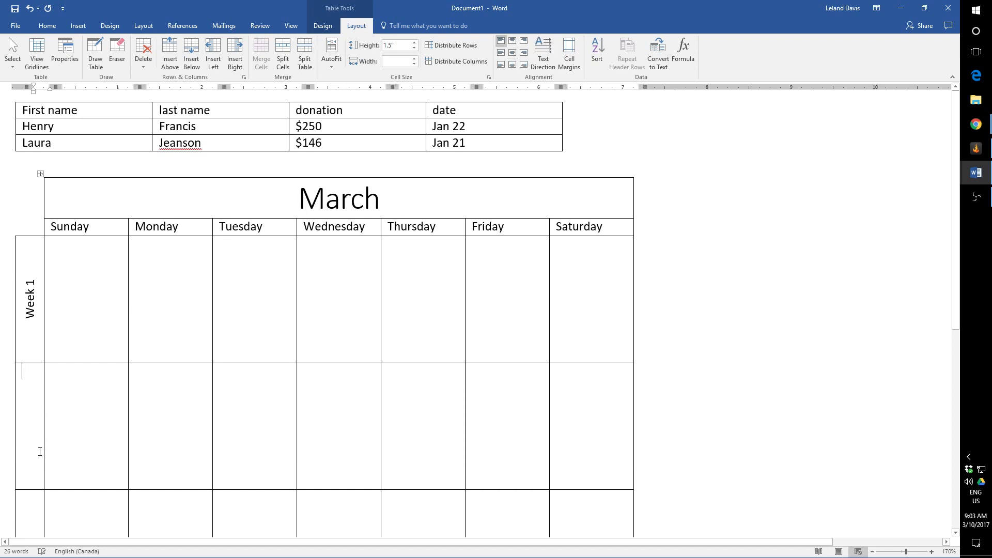
type("Week")
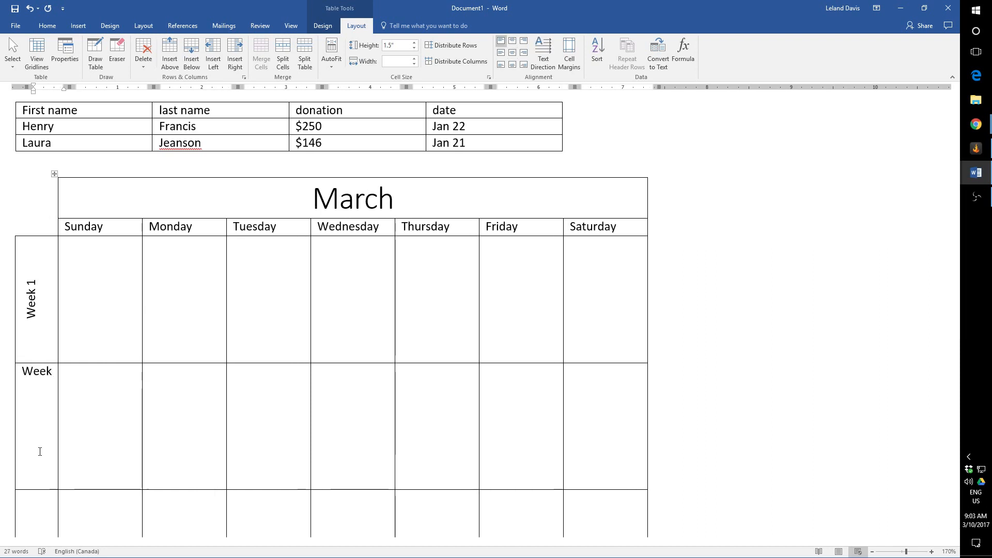
key("ctrl+z")
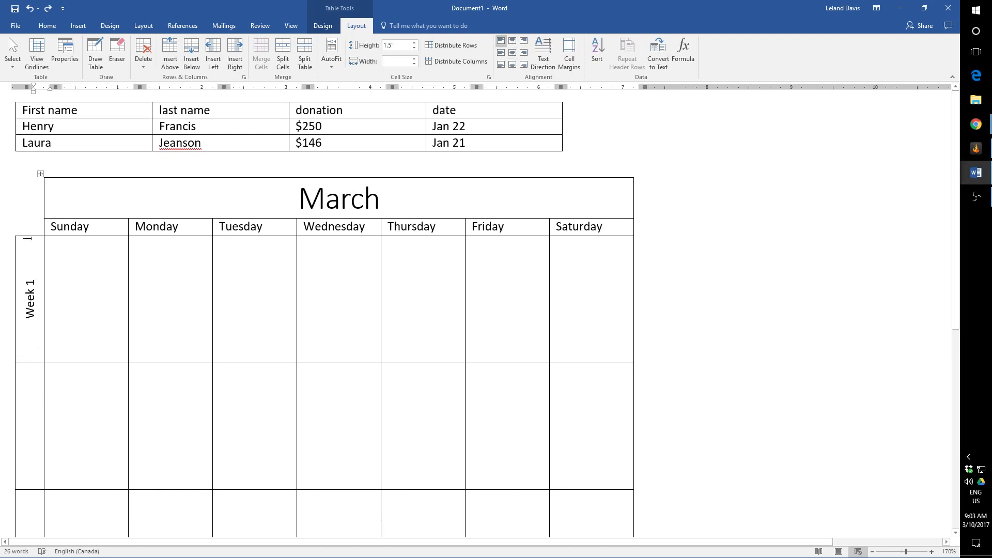
Rotate the text direction to read upwards and centre the alignment in the remaining narrow first-column cells below Week 1.
scroll(32, 293, "down", 6)
left_click_drag(31, 282, 31, 299)
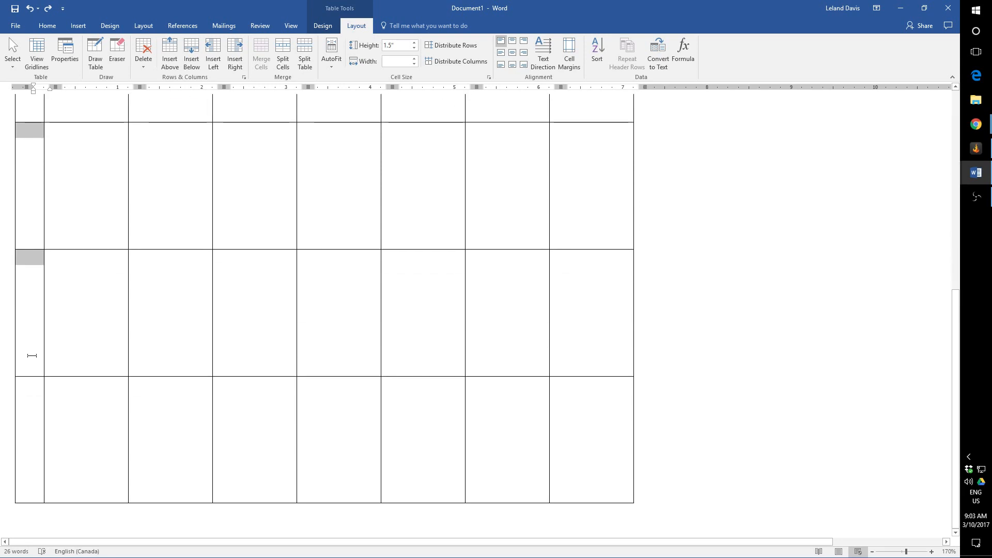
left_click_drag(32, 355, 31, 398)
left_click(541, 55)
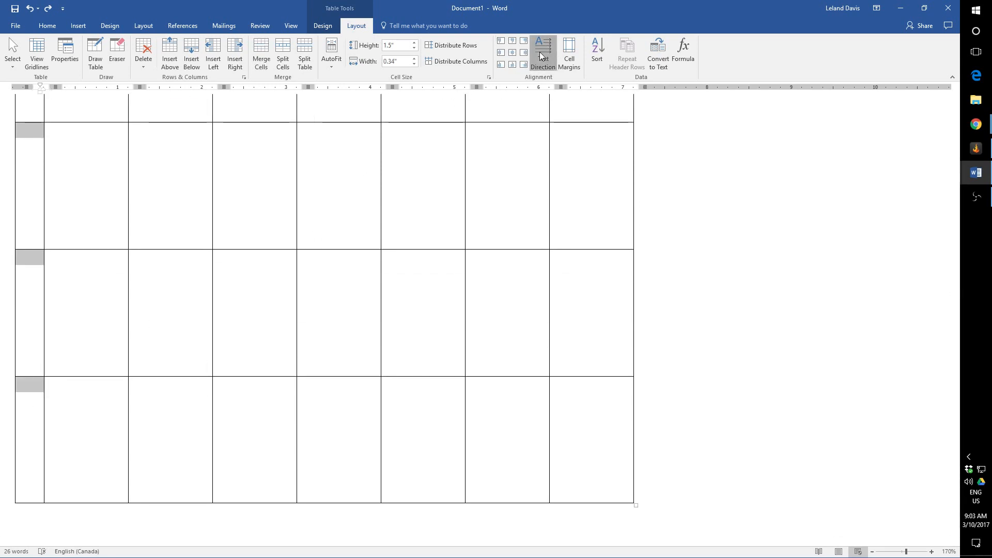
left_click(543, 61)
left_click(543, 61)
left_click(543, 61)
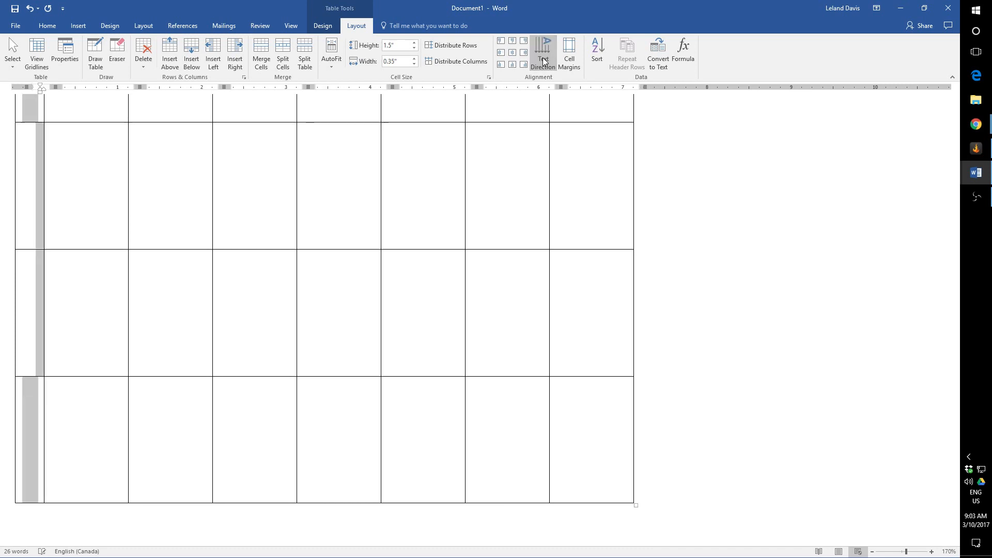
left_click(543, 61)
left_click(543, 61)
left_click(543, 61)
left_click(543, 61)
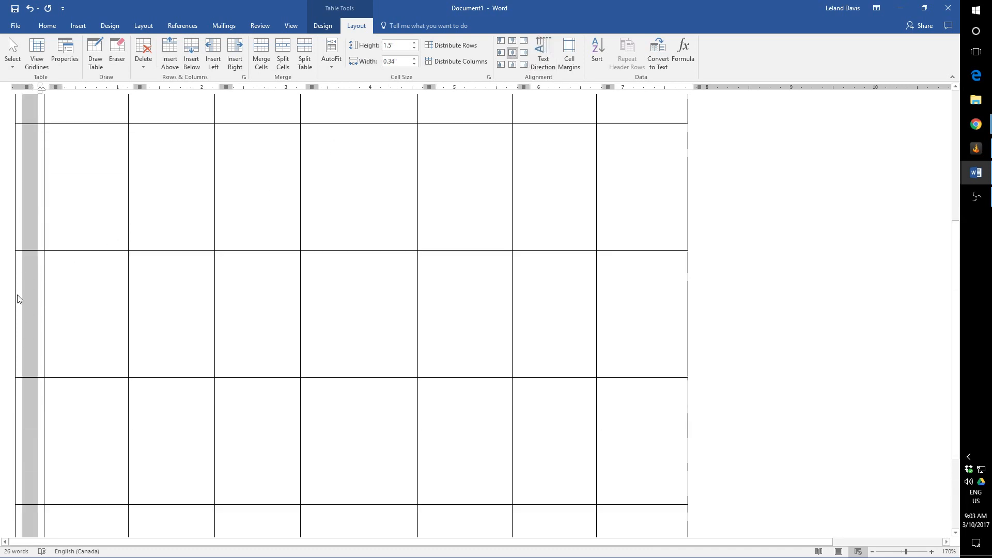
Label the remaining narrow cells down the first column Week 2, Week 3, Week 4 and Week 5.
scroll(17, 299, "up", 5)
left_click(30, 371)
type("W")
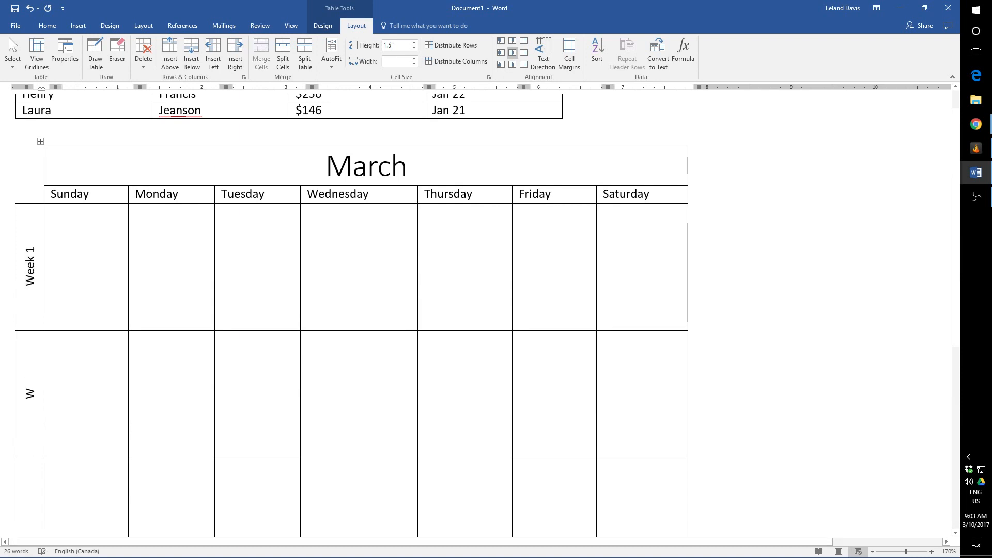
type("eek 2")
scroll(11, 258, "down", 5)
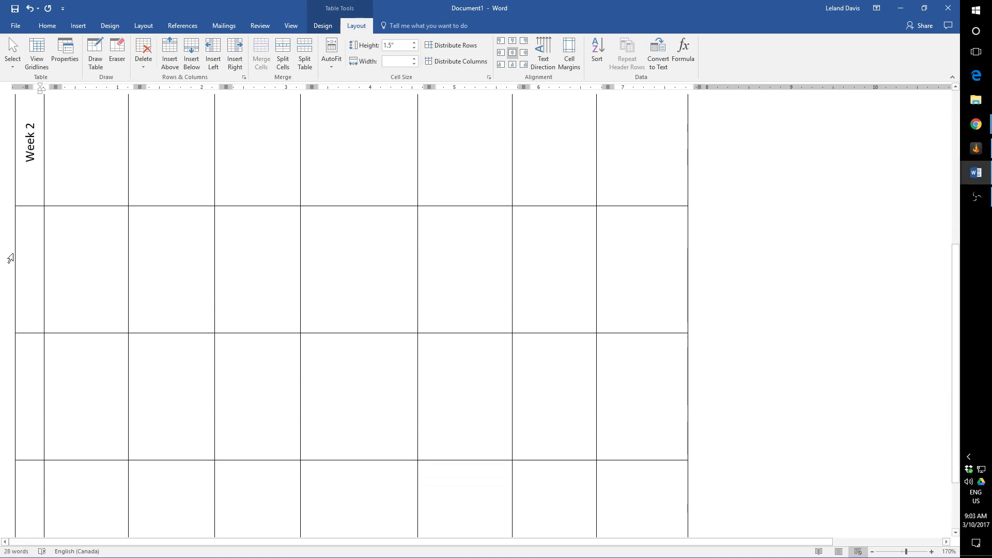
type("Week 3")
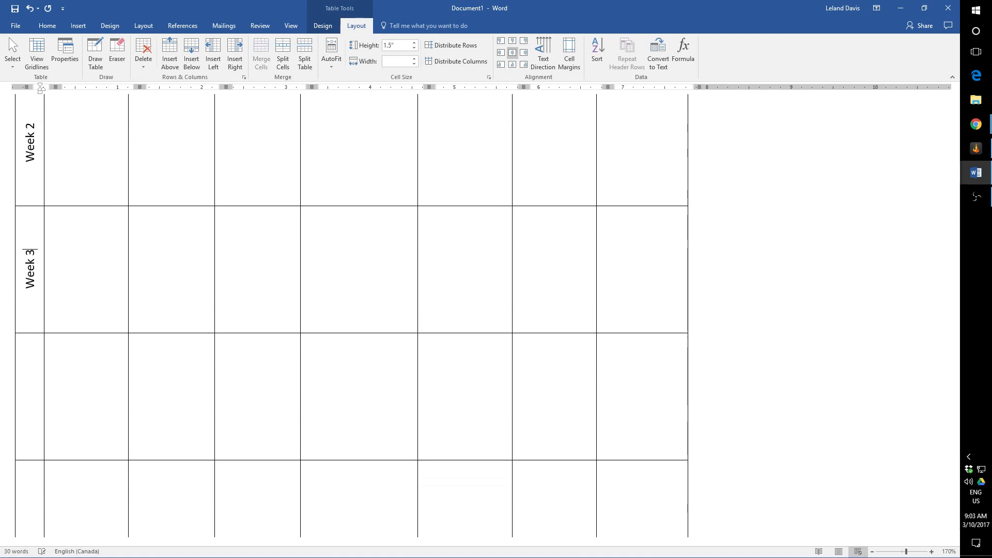
scroll(20, 268, "down", 3)
left_click(33, 281)
type("Week ")
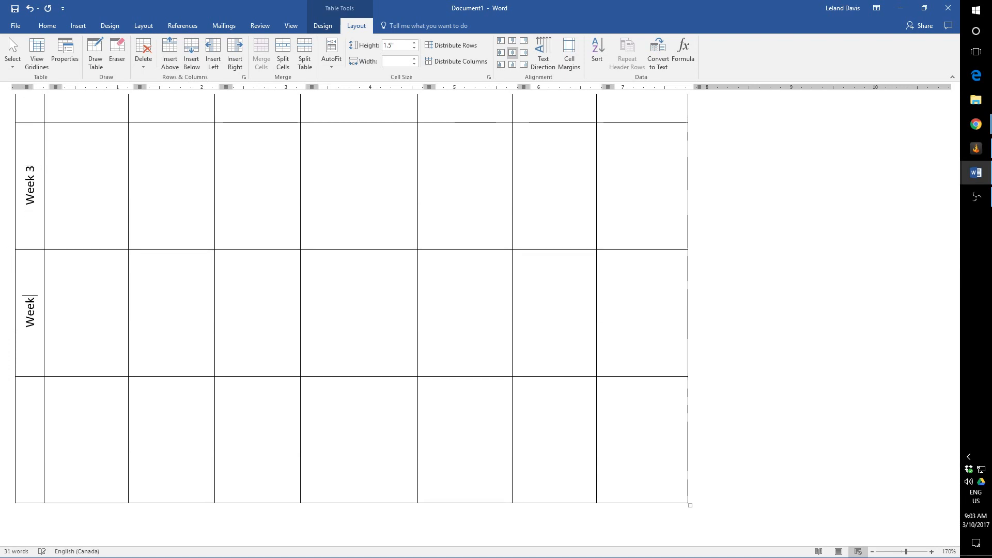
type("4")
left_click(29, 435)
type("Week 5")
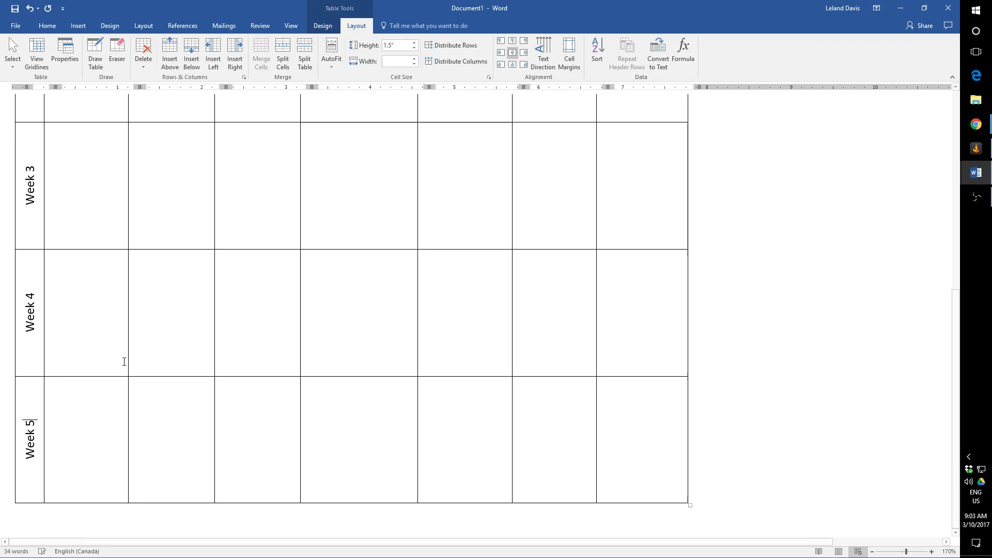
Zoom out to 140% and look over the March calendar with its week labels.
scroll(124, 361, "up", 6)
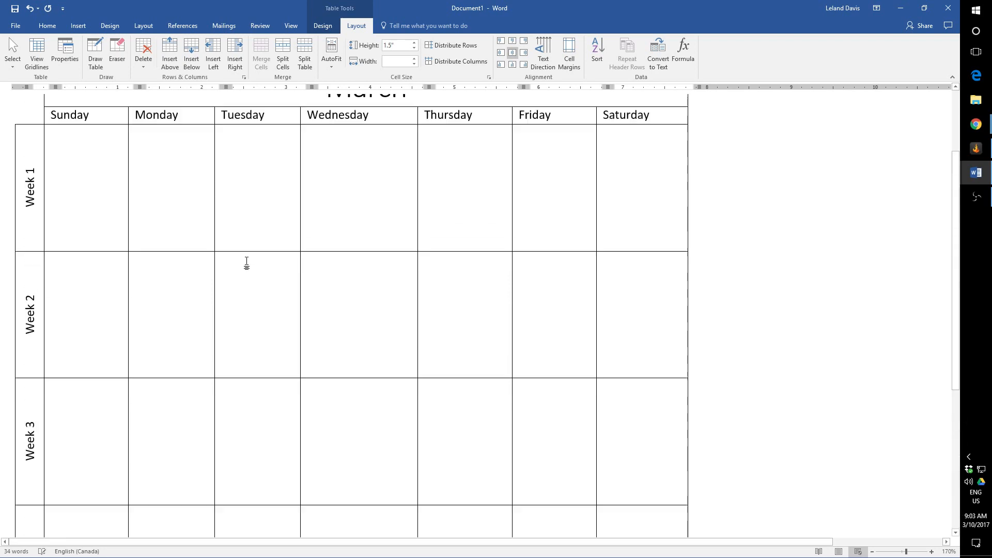
scroll(171, 271, "down", 2, "ctrl")
scroll(167, 271, "down", 1, "ctrl")
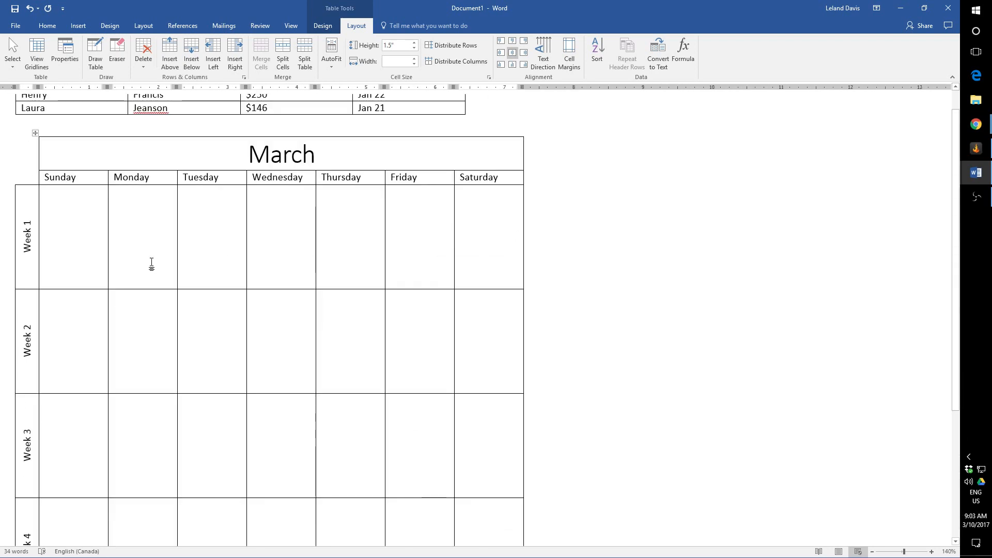
scroll(151, 264, "down", 5)
scroll(153, 264, "up", 5)
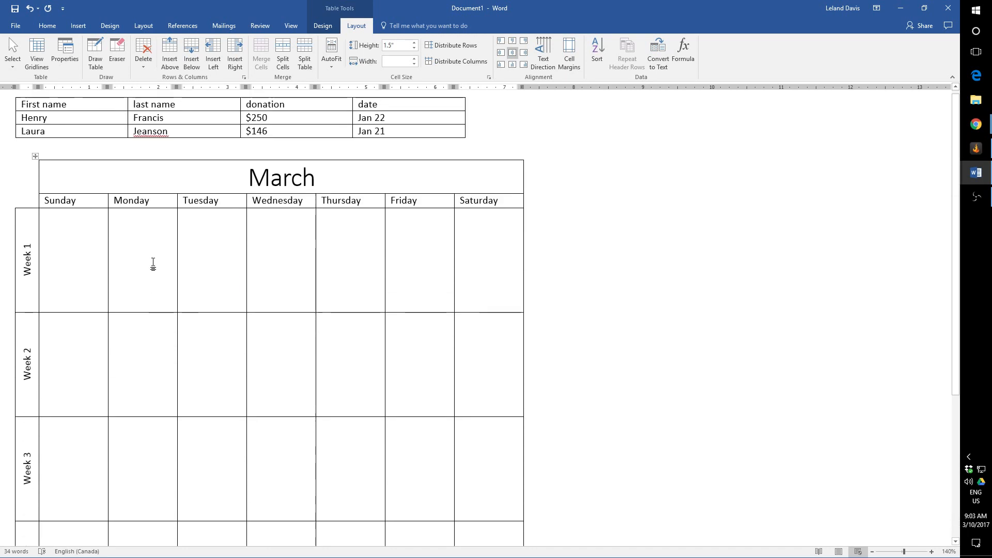
Reduce the height of the five calendar week rows, Week 1 to Week 5, to 1".
scroll(153, 264, "down", 5)
scroll(153, 265, "down", 1, "ctrl")
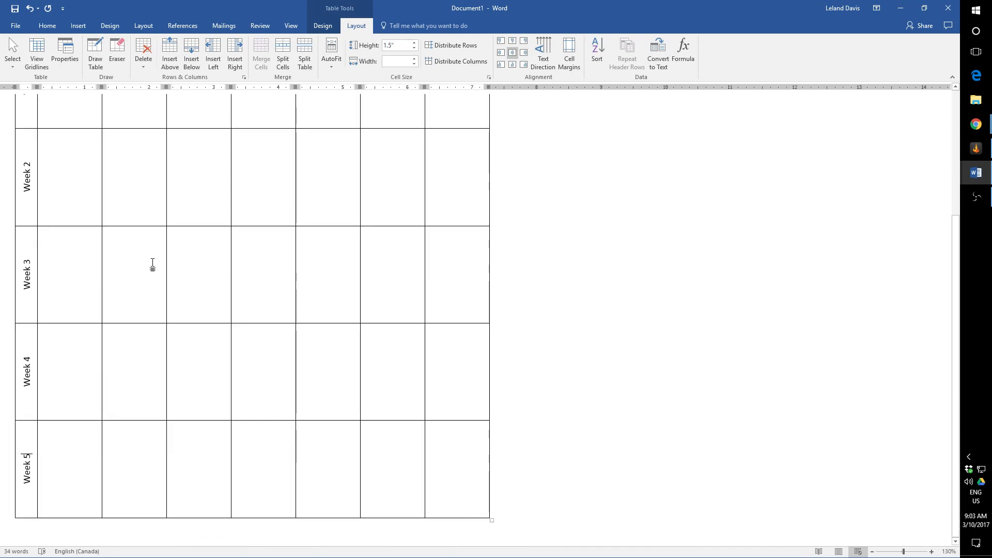
scroll(151, 264, "up", 2)
left_click(67, 162)
scroll(72, 224, "up", 3)
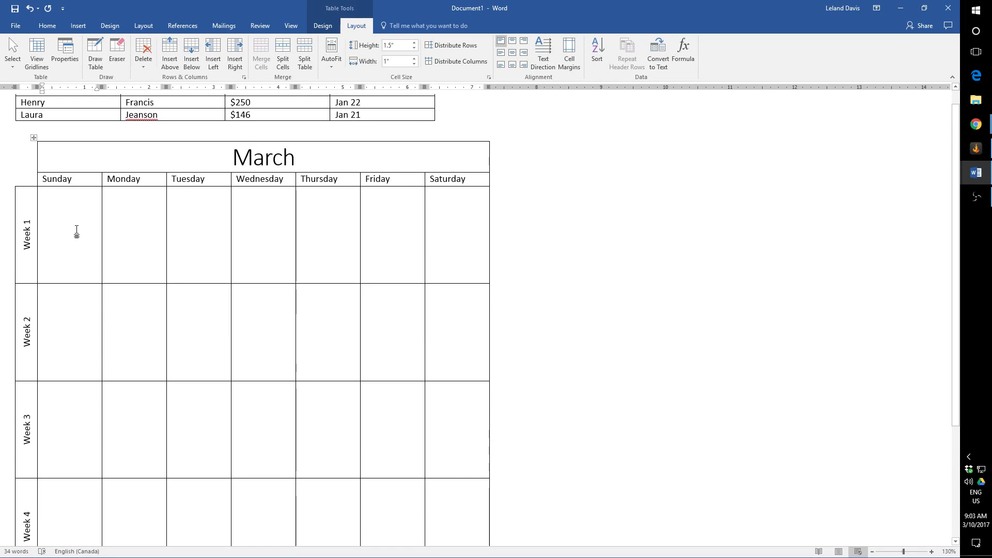
scroll(75, 228, "up", 1)
scroll(143, 254, "down", 5)
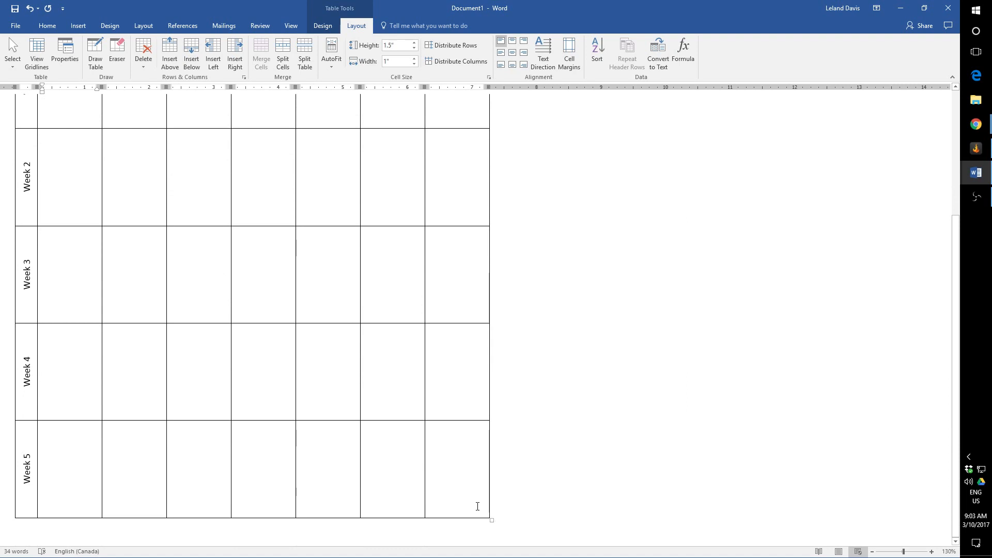
left_click_drag(438, 498, 24, 234)
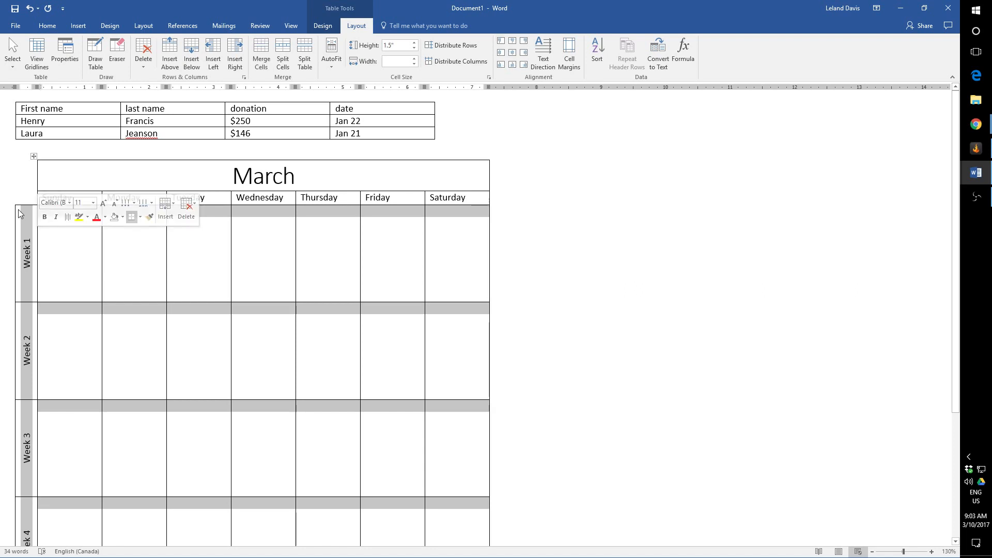
scroll(277, 325, "down", 5)
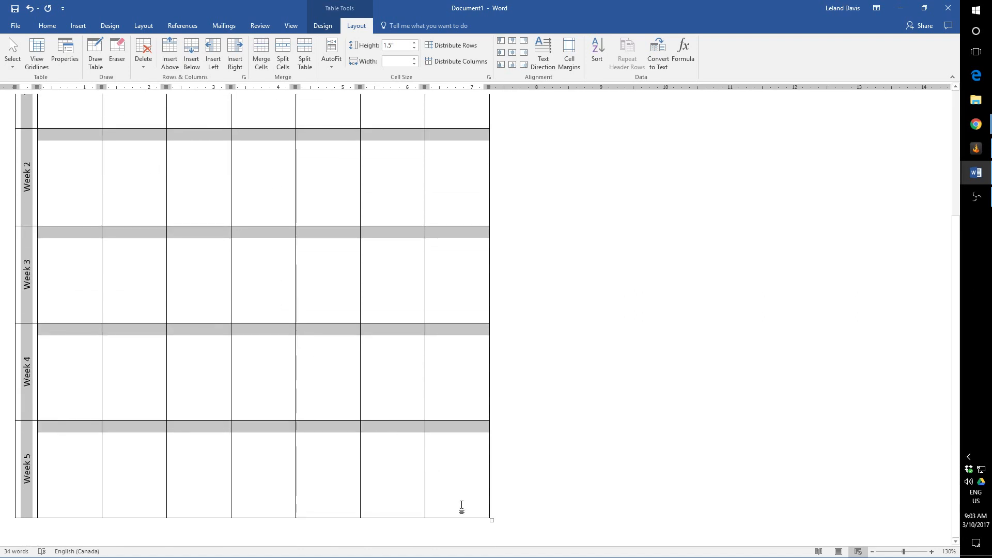
scroll(232, 395, "up", 5)
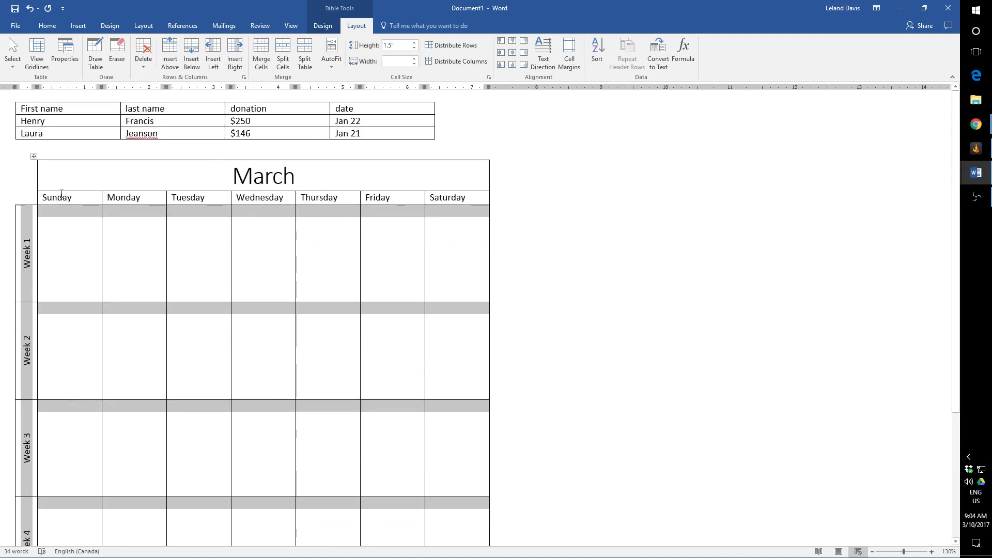
left_click(413, 49)
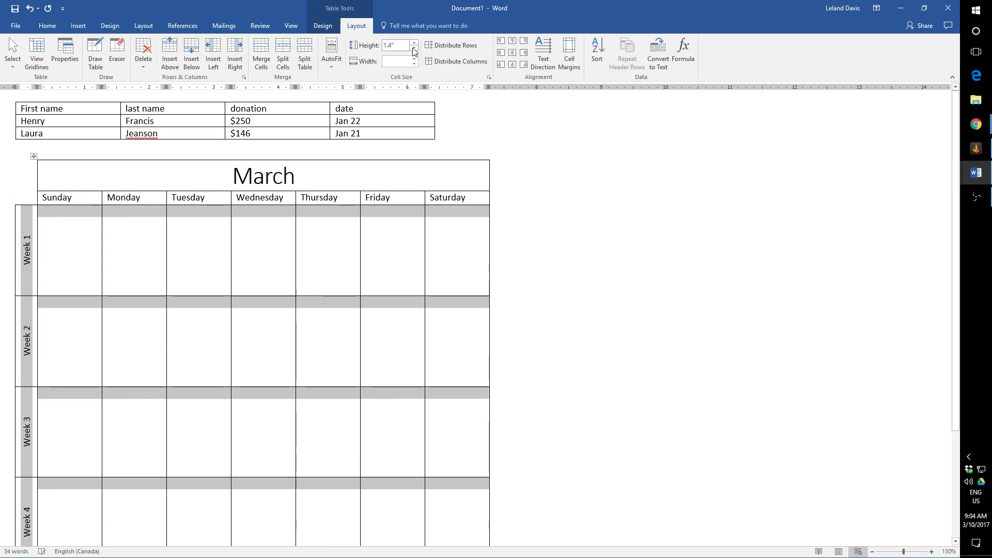
left_click(414, 48)
left_click(414, 49)
left_click(413, 48)
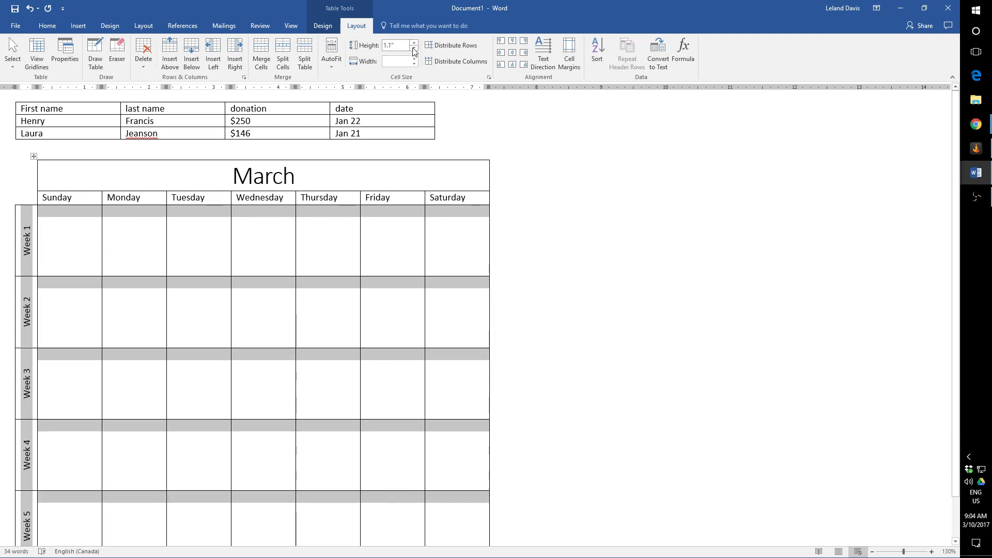
left_click(414, 50)
left_click(79, 272)
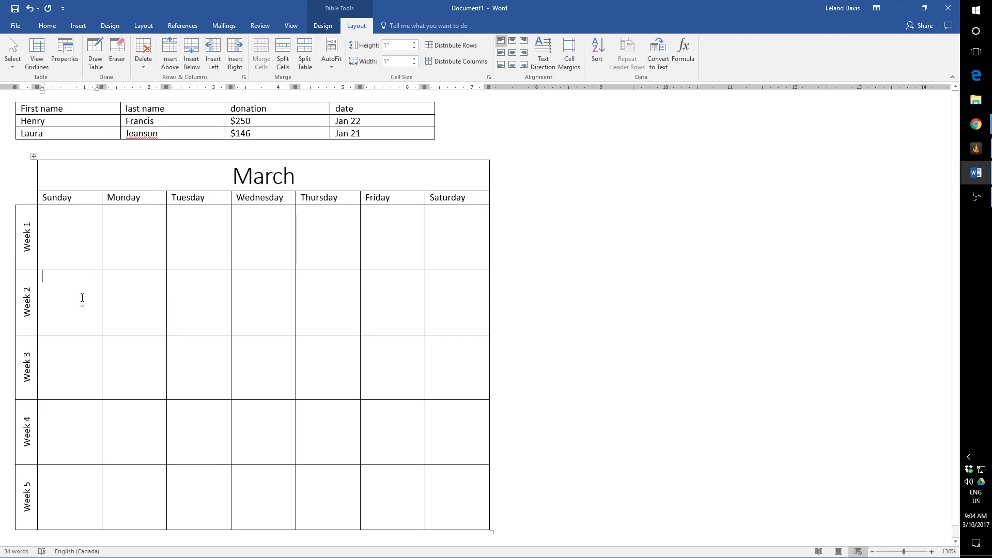
Centre the weekday headings Sunday to Saturday horizontally and vertically in their cells.
scroll(83, 299, "up", 2)
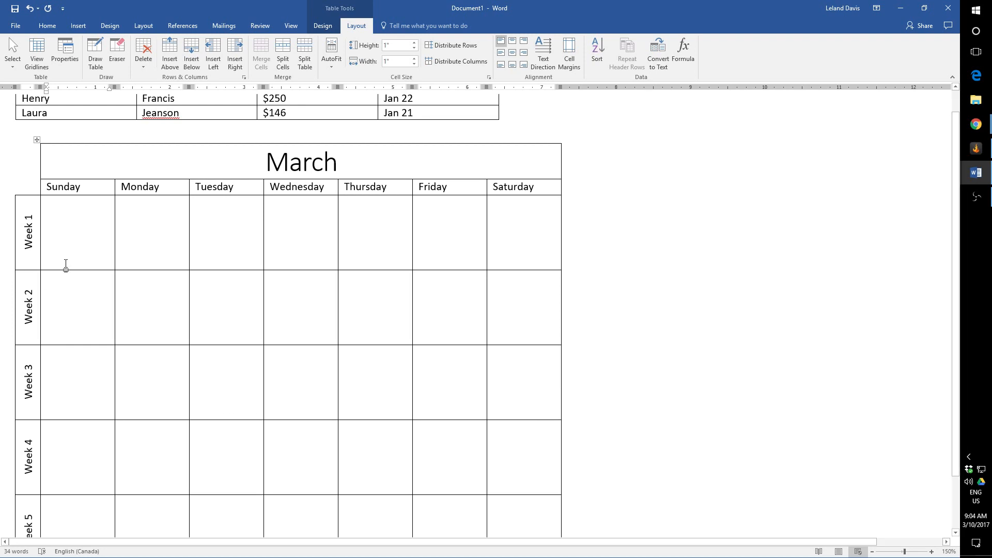
triple_click(40, 189)
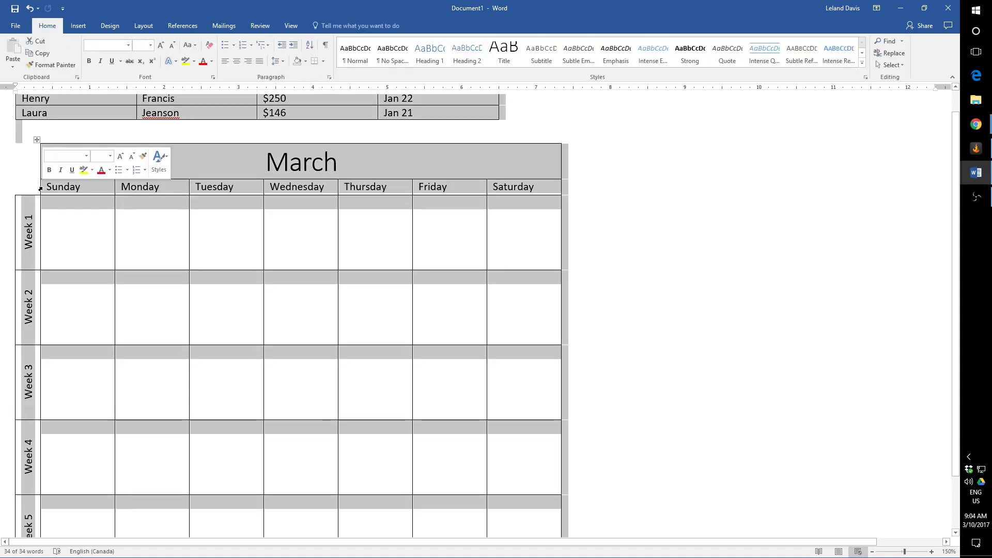
left_click(40, 188)
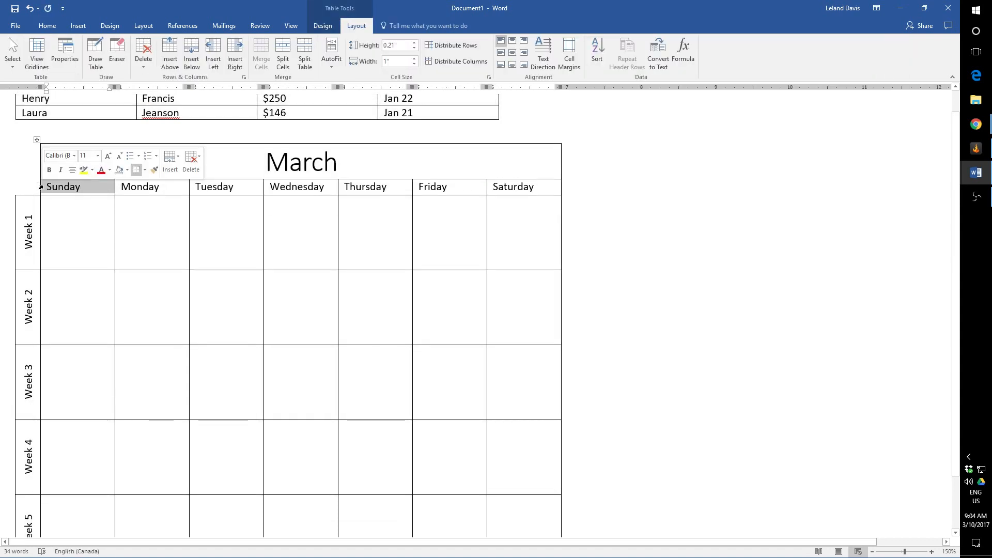
left_click_drag(48, 189, 434, 195)
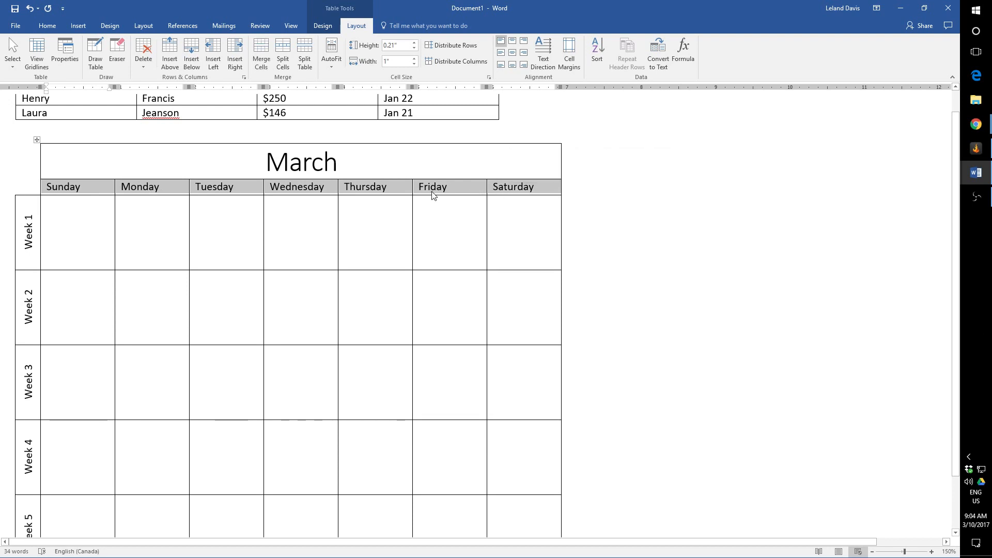
left_click(514, 53)
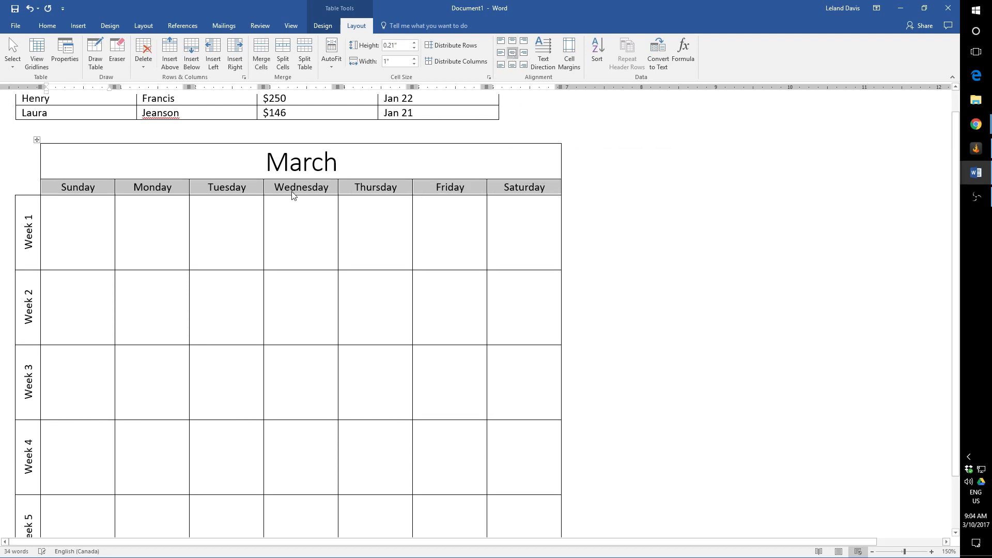
Check the March 2017 dates in the system calendar and enter 1 to 4 in the Week 1 row, from Wednesday to Saturday.
left_click(73, 226)
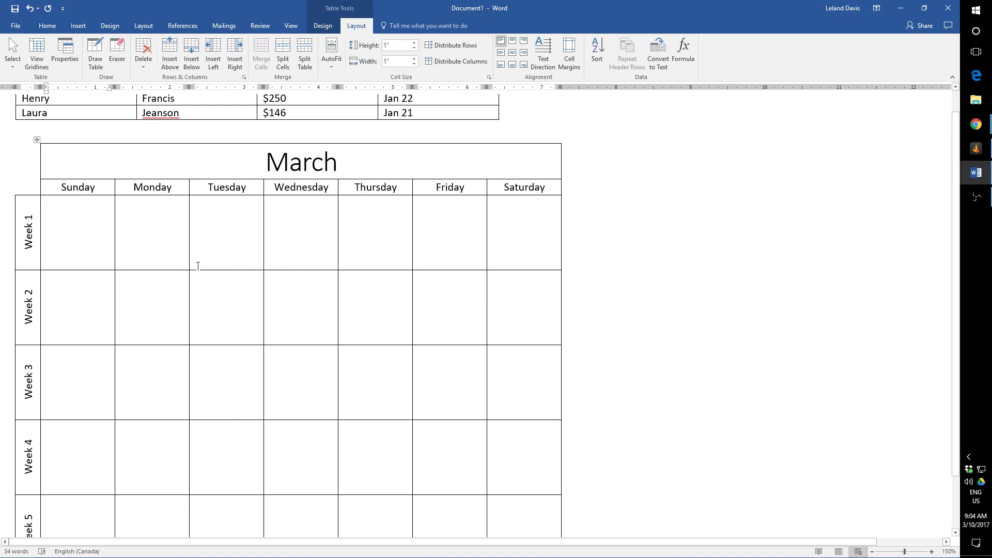
left_click(986, 524)
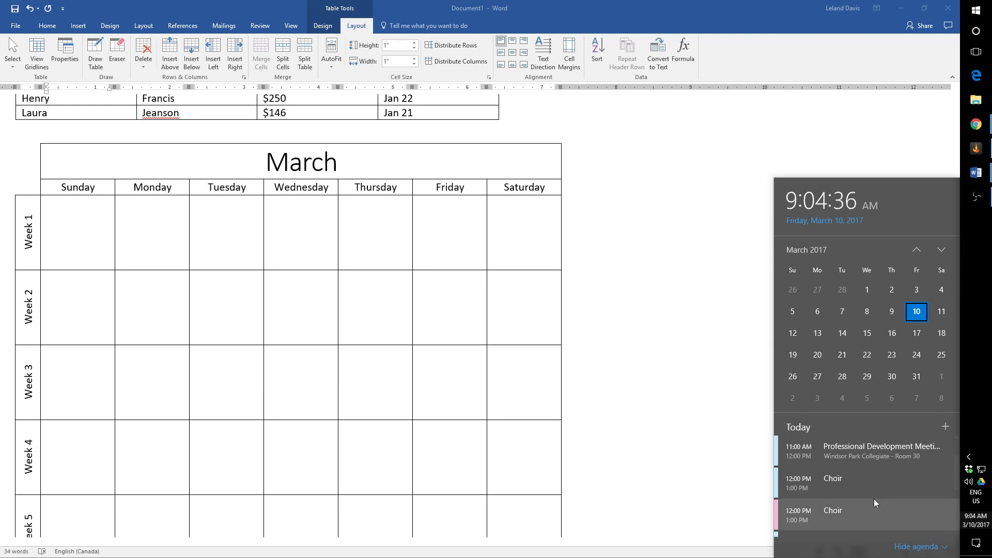
left_click(283, 210)
left_click(283, 211)
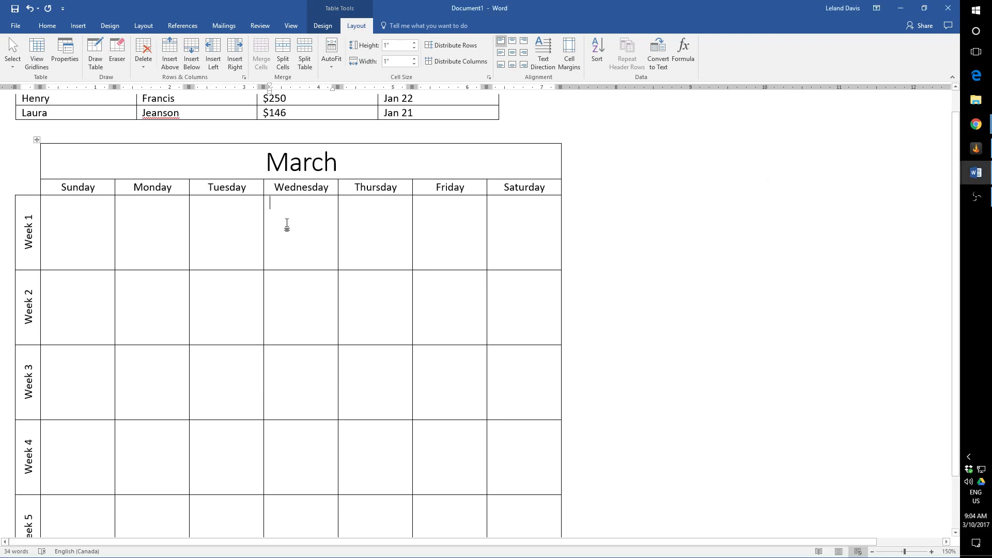
type("1")
key("Tab")
type("2")
key("Tab")
type("3")
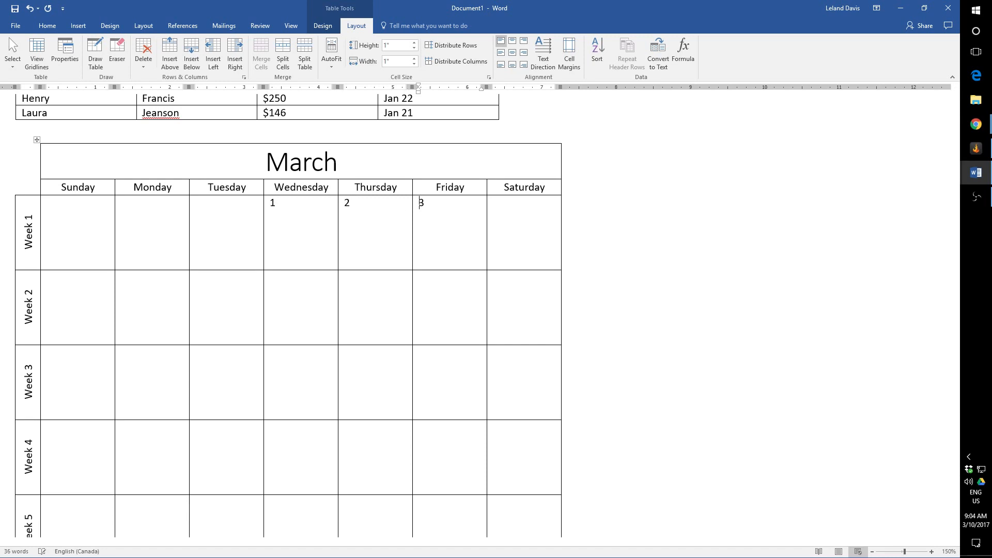
key("Tab")
type("4")
key("Right")
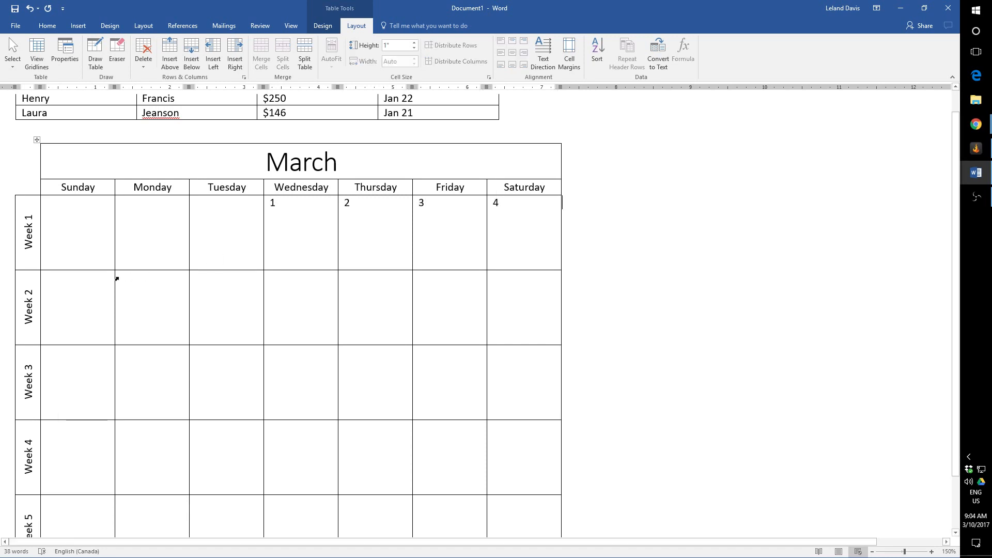
Enter the dates 5 to 11 in the Week 2 row, from Sunday to Saturday.
left_click(76, 286)
type("5")
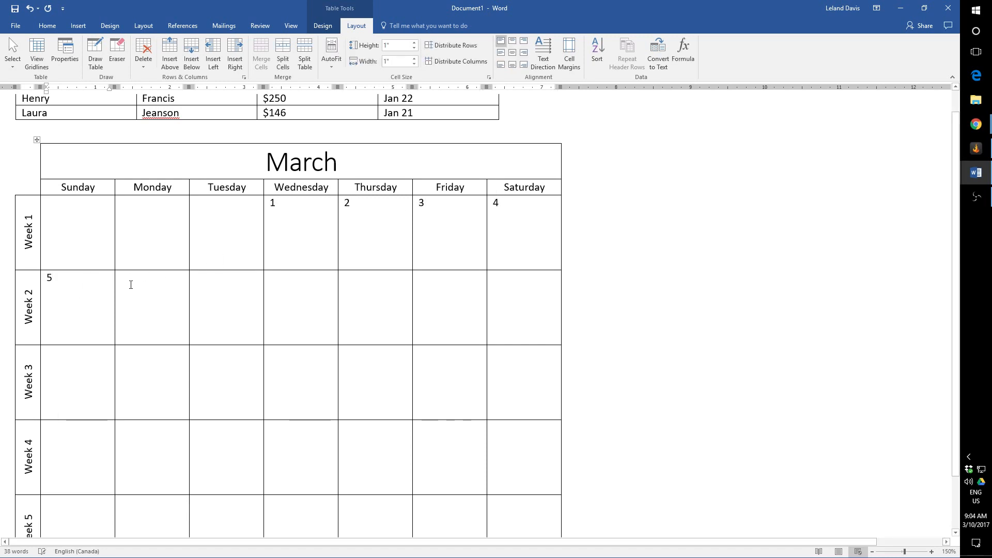
left_click(130, 285)
type("6")
left_click(199, 283)
type("7")
left_click(279, 283)
type("8")
left_click(346, 284)
type("9")
left_click(456, 286)
type("10")
left_click(489, 287)
type("11")
Enter the dates 12 to 18 in the Week 3 row, from Sunday to Saturday.
left_click(70, 362)
type("12")
left_click(155, 362)
type("13")
left_click(212, 362)
type("14")
left_click(305, 362)
type("15")
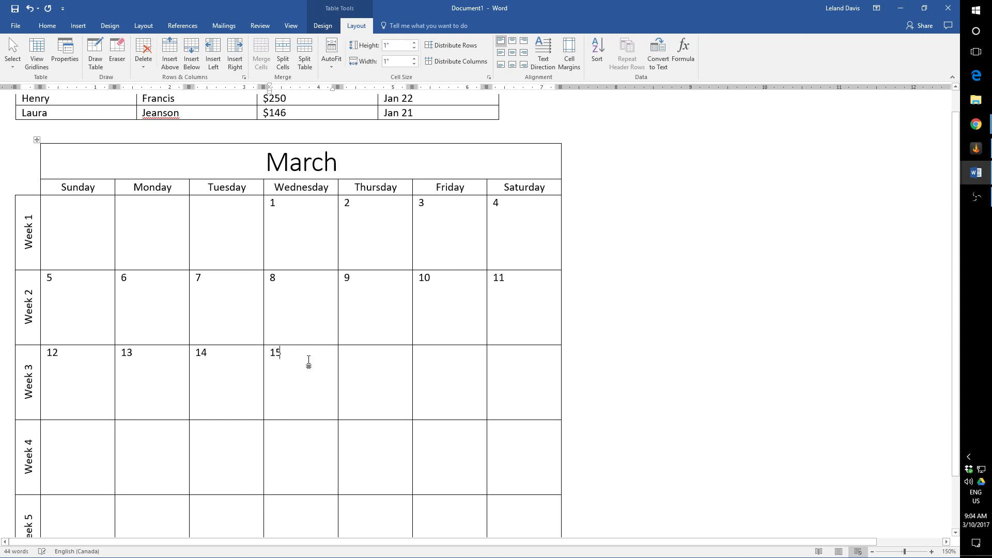
left_click(351, 357)
type("16")
left_click(429, 357)
type("17")
left_click(503, 363)
type("18")
Fill the Week 4 row from Sunday to Saturday with 19, 10, 21, 22, 23, 24 and 25.
scroll(98, 418, "down", 1)
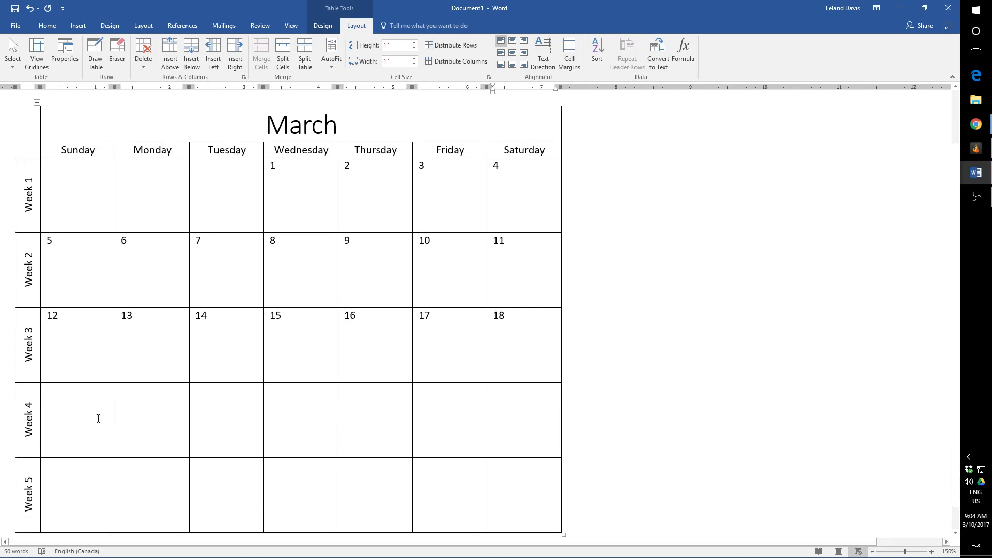
left_click(59, 399)
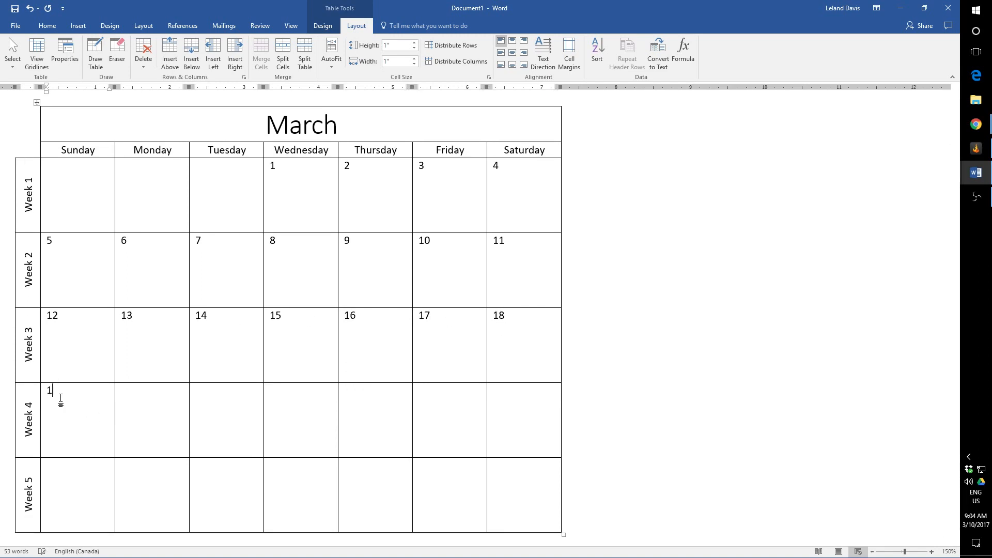
type("19")
left_click(126, 401)
type("10")
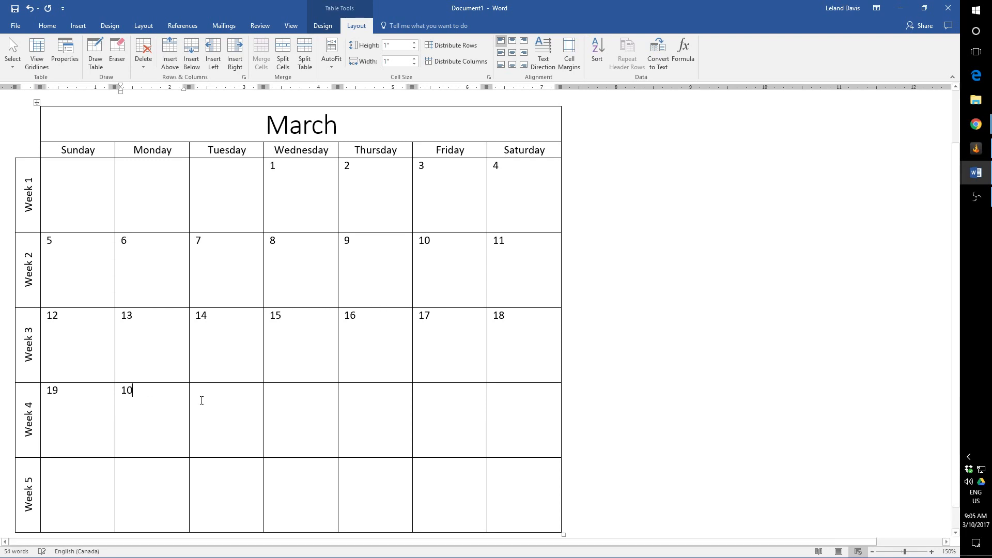
left_click(200, 397)
type("21")
left_click(275, 397)
type("22")
double_click(342, 399)
left_click(350, 401)
type("23")
left_click(437, 400)
type("24")
left_click(494, 398)
type("25")
Enter the dates 26 to 31 in the Week 5 row from Sunday to Friday, checking the month's last day in the system calendar.
left_click(83, 477)
type("26")
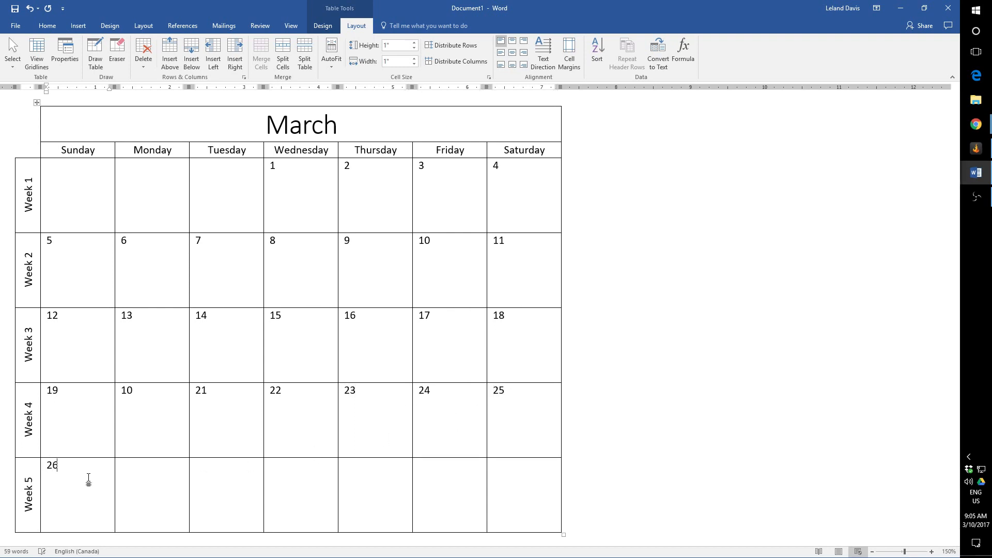
left_click(147, 475)
type("27")
left_click(204, 474)
type("28")
left_click(277, 474)
type("29")
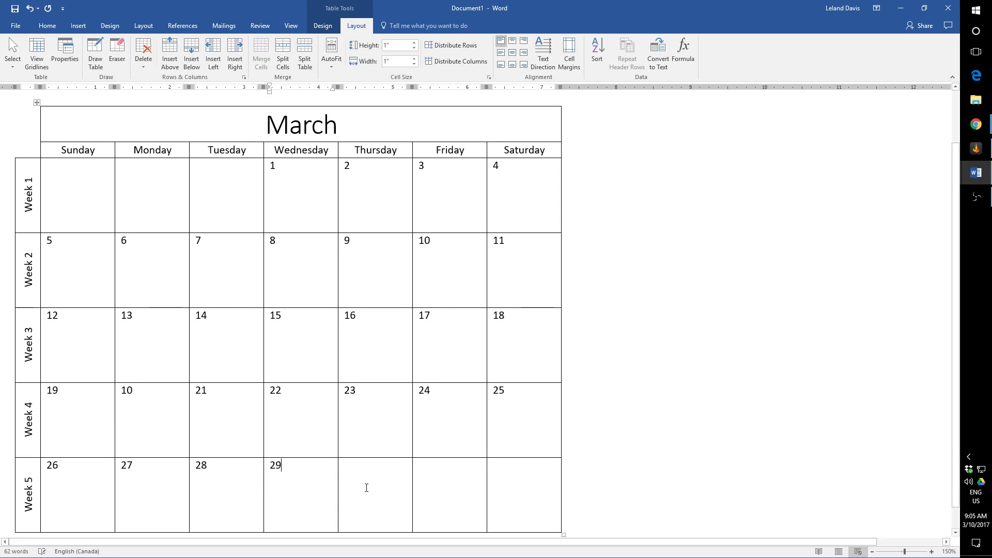
left_click(365, 486)
type("30")
left_click(977, 526)
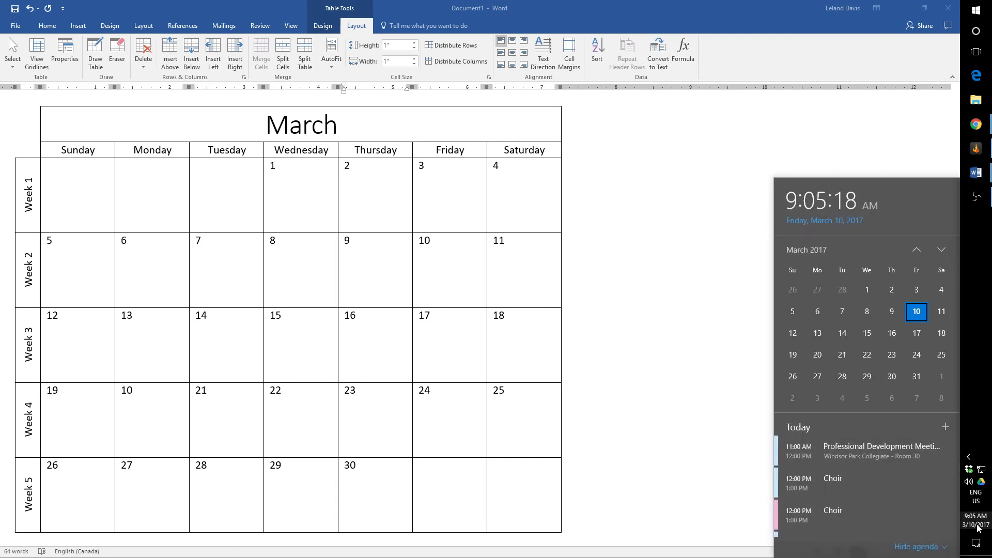
left_click(978, 526)
left_click(440, 478)
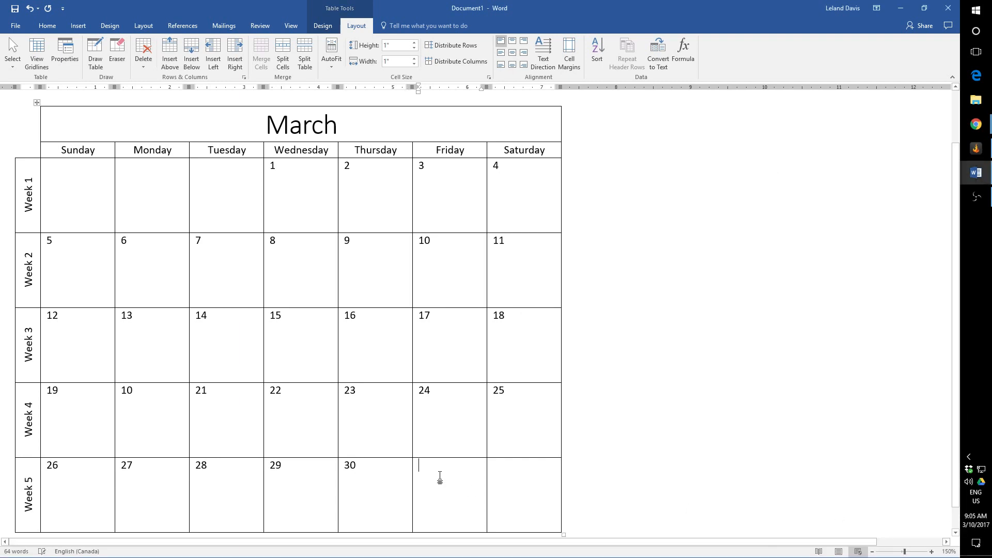
type("31")
Look over the March calendar from its title down to the Week 5 row.
scroll(255, 442, "up", 2)
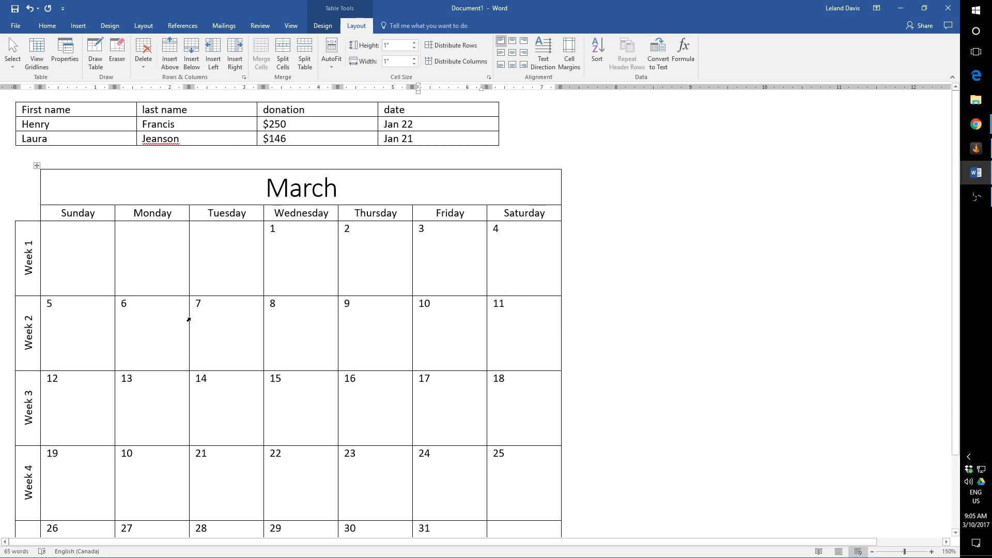
scroll(188, 320, "down", 2)
scroll(189, 316, "up", 2)
scroll(167, 234, "down", 2)
scroll(167, 234, "up", 2)
scroll(336, 239, "down", 2)
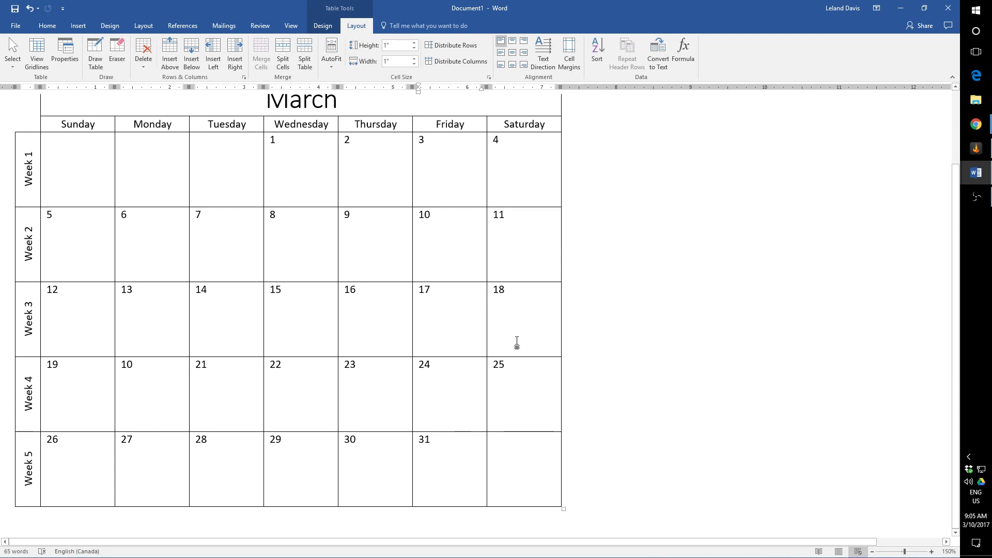
scroll(315, 346, "up", 1)
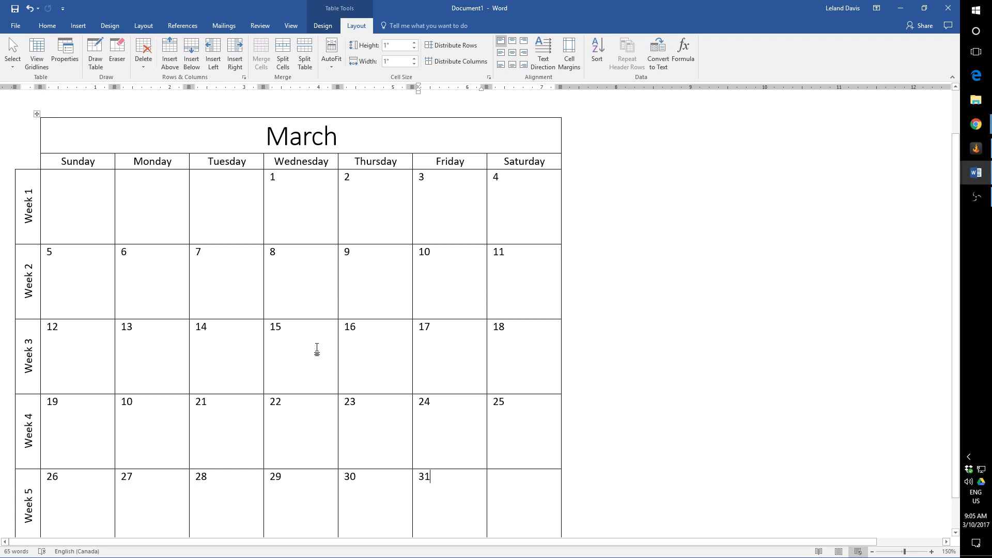
scroll(370, 343, "down", 1)
scroll(372, 351, "up", 1)
Apply the plain borderless table style with grey banded rows to the March calendar.
left_click(320, 29)
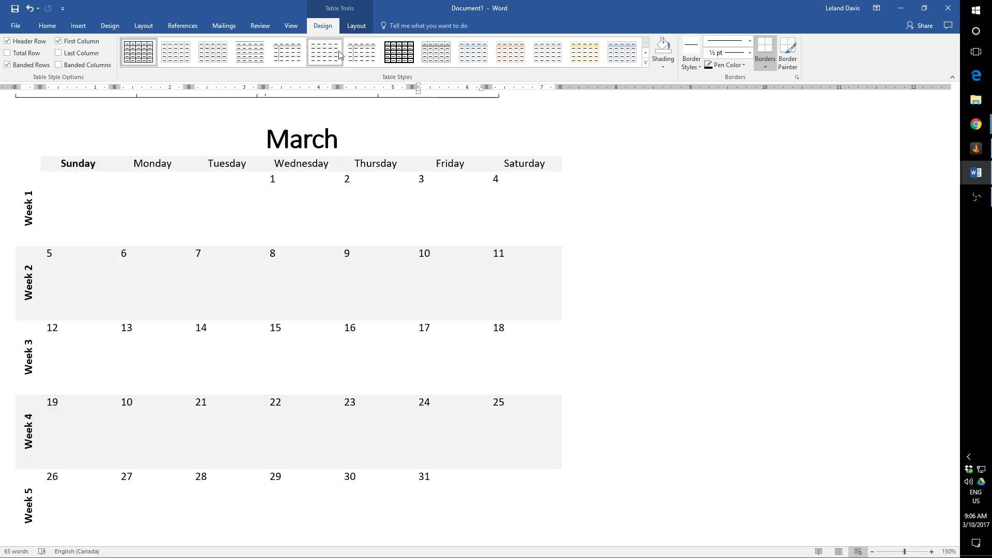
left_click(339, 54)
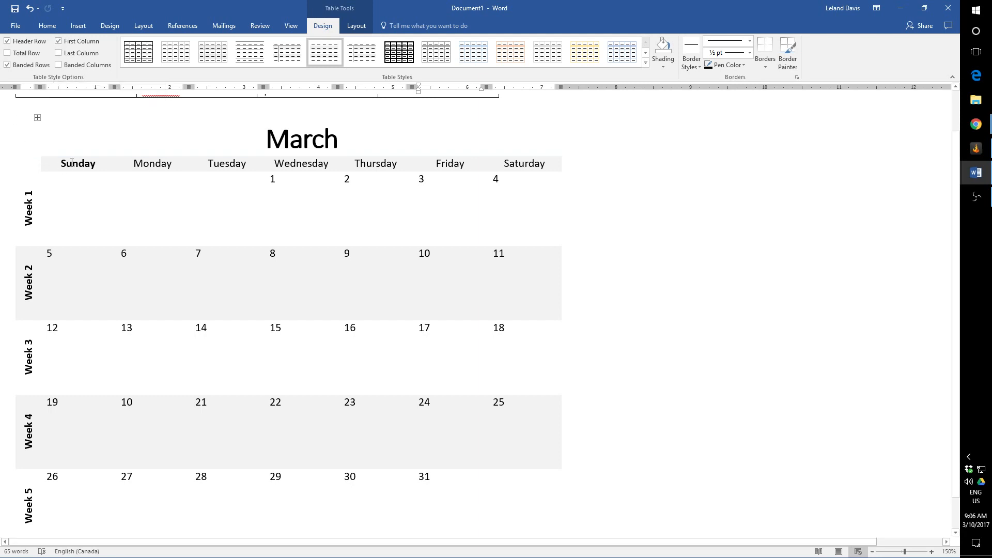
Switch the calendar's First Column emphasis off and back on twice to compare the week labels.
left_click(62, 46)
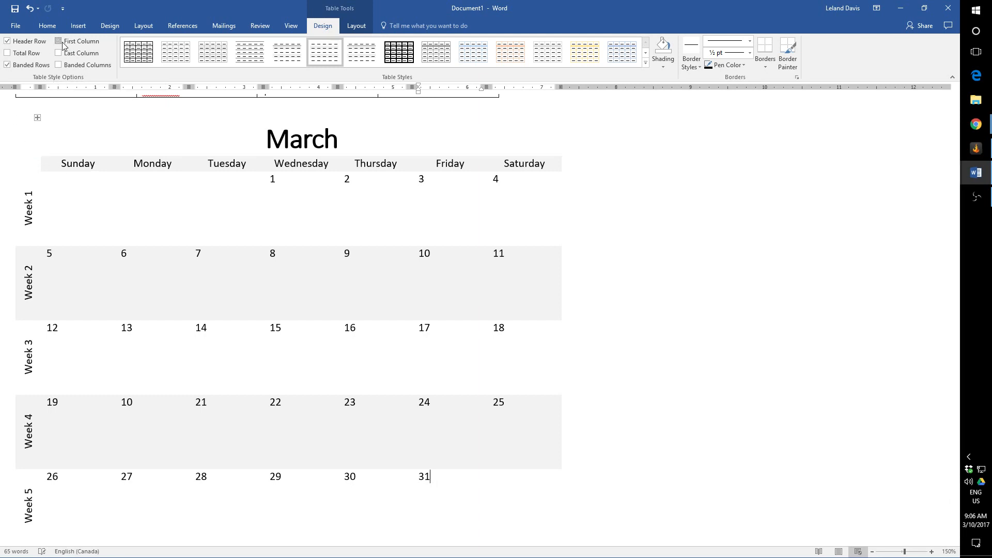
left_click(63, 45)
left_click(63, 45)
left_click(62, 45)
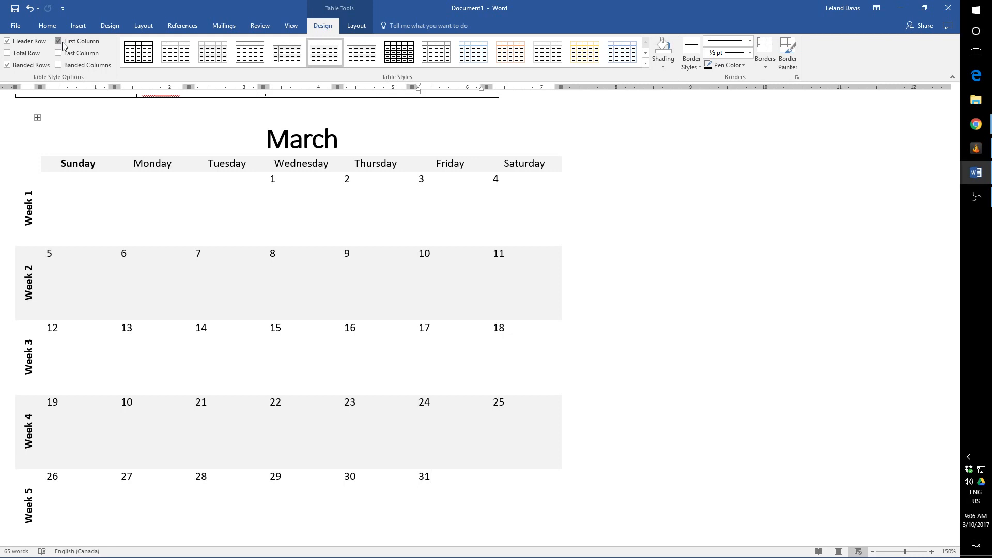
Switch the calendar's First Column option off and on, and do the same with Header Row to compare the row banding.
left_click(63, 46)
left_click(63, 45)
left_click(6, 42)
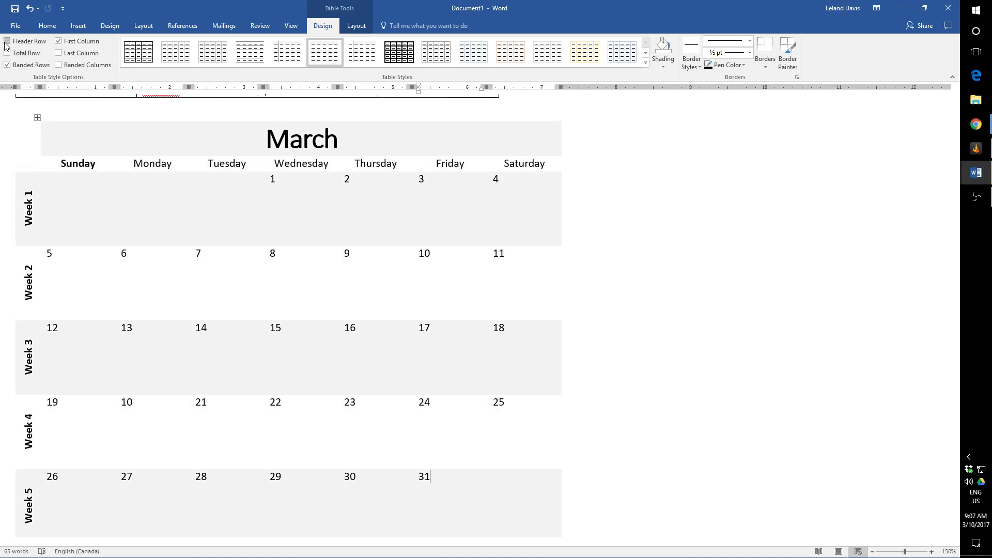
left_click(6, 42)
left_click(5, 42)
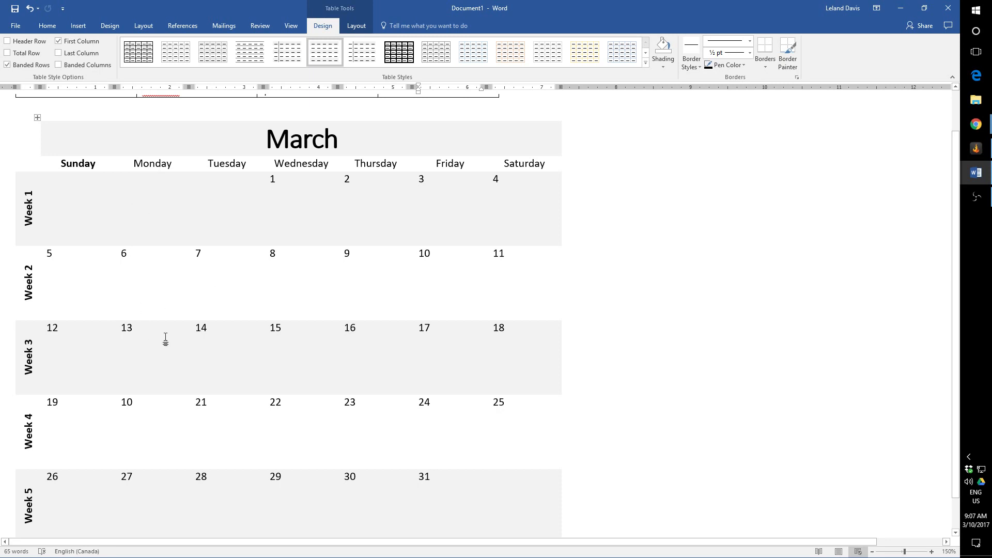
left_click(7, 41)
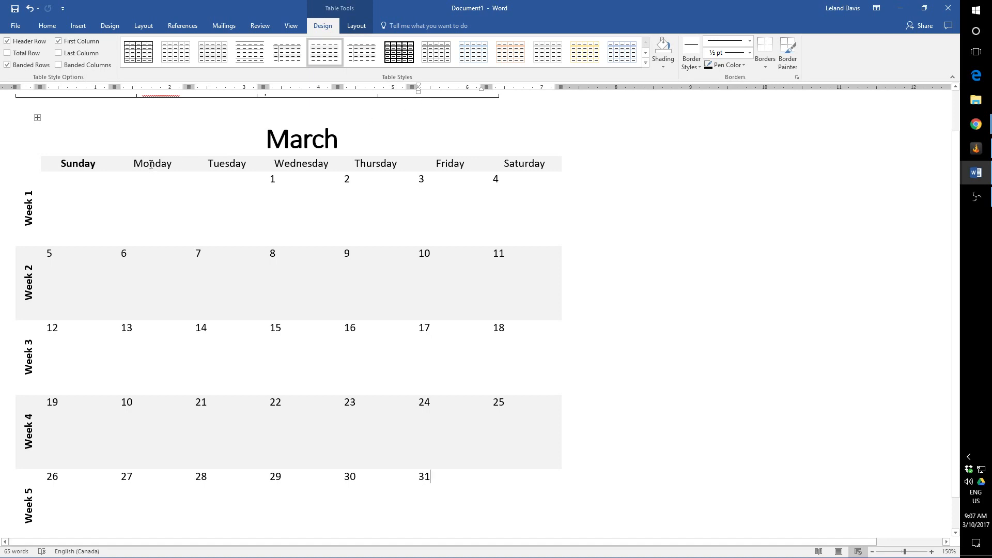
Apply the light grid style with thin blue lines to the calendar, and delete its March title row and undo the deletion.
left_click(622, 58)
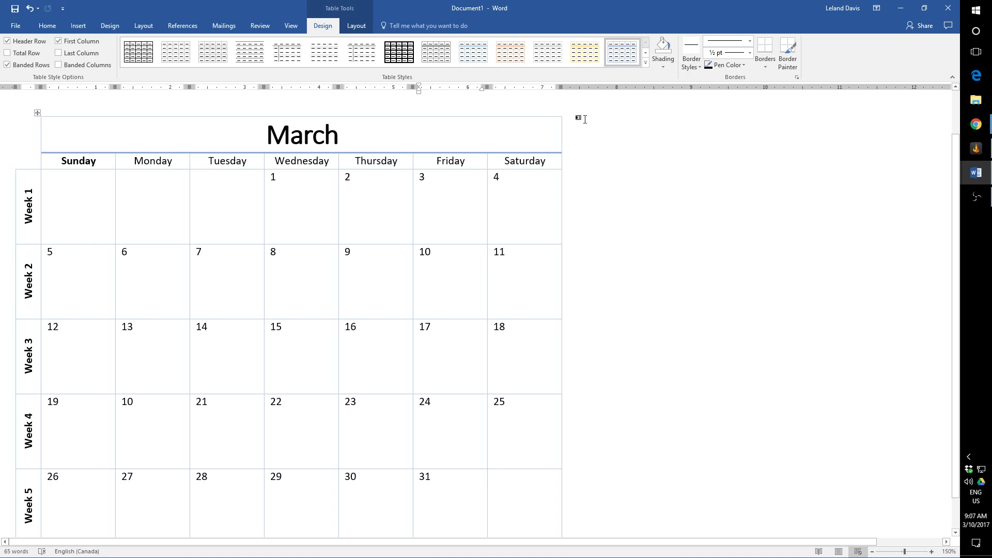
left_click(40, 136)
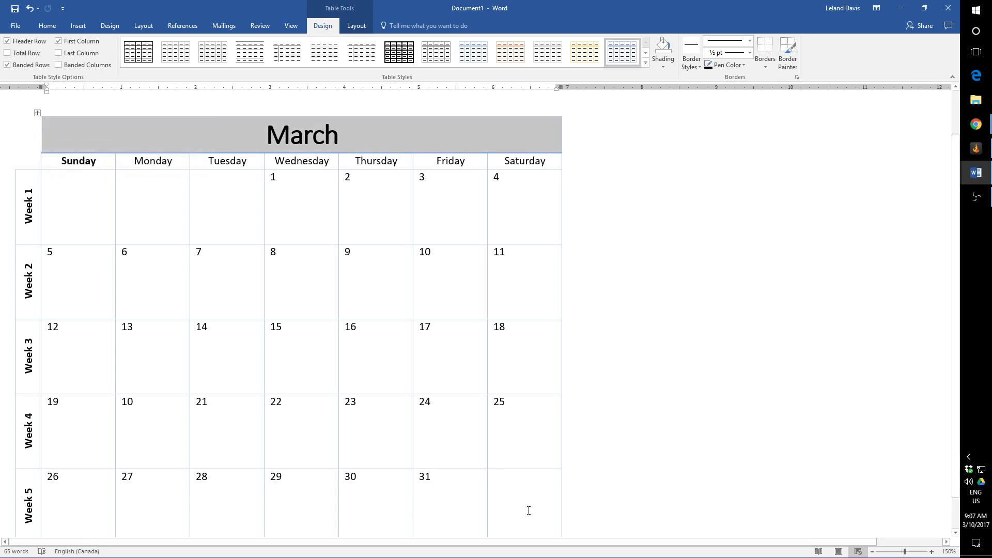
key("BackSpace")
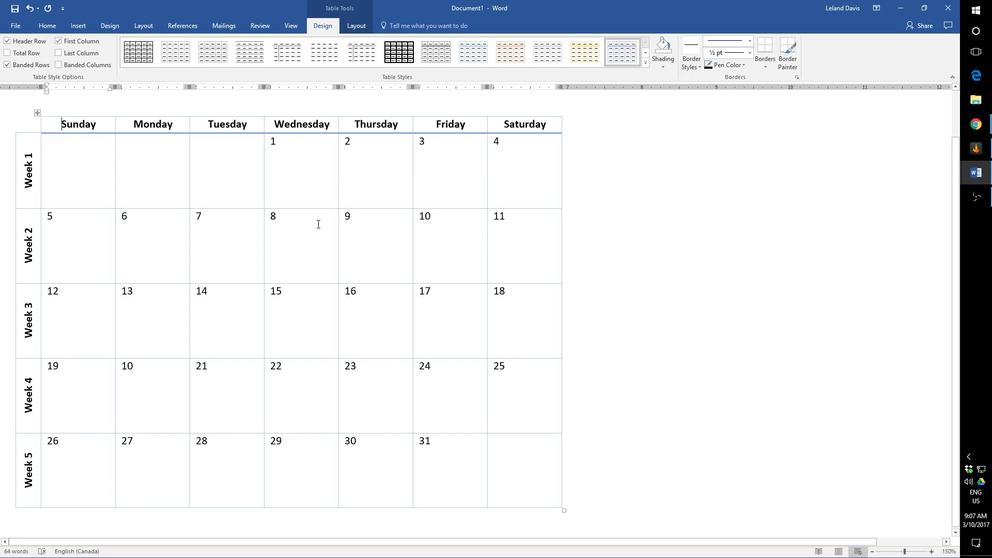
key("ctrl+z")
Make all the weekday headings from Sunday to Saturday bold.
left_click(321, 161)
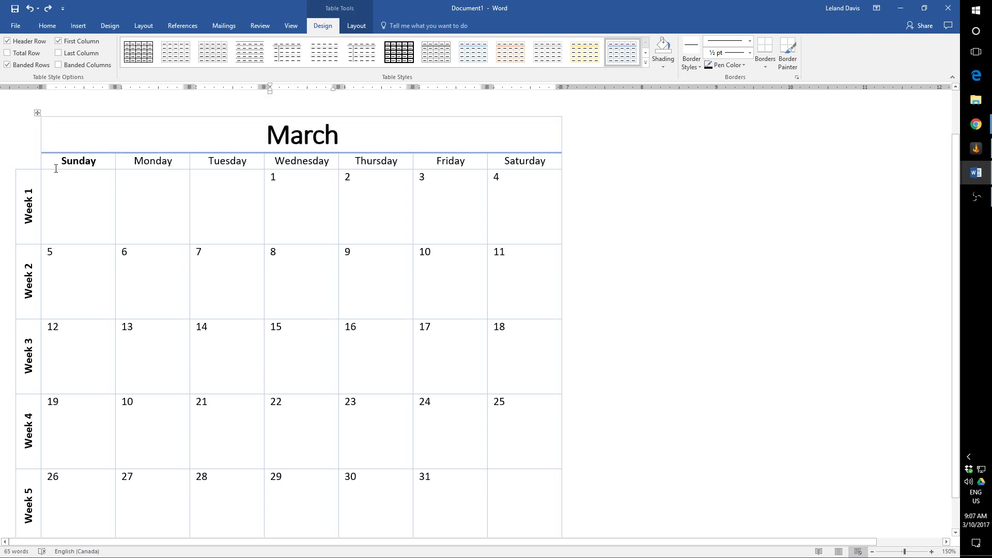
left_click_drag(44, 163, 542, 176)
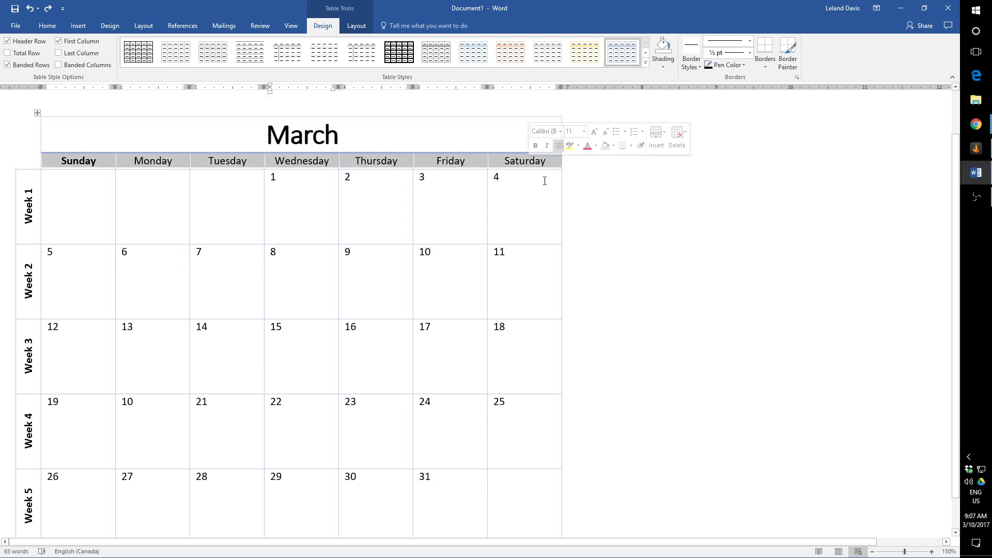
key("ctrl+b")
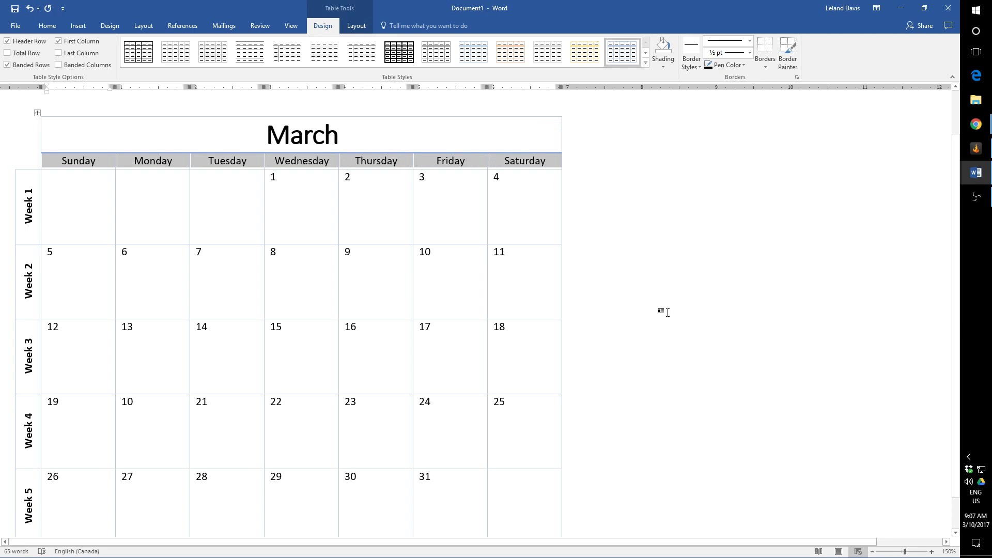
key("ctrl+b")
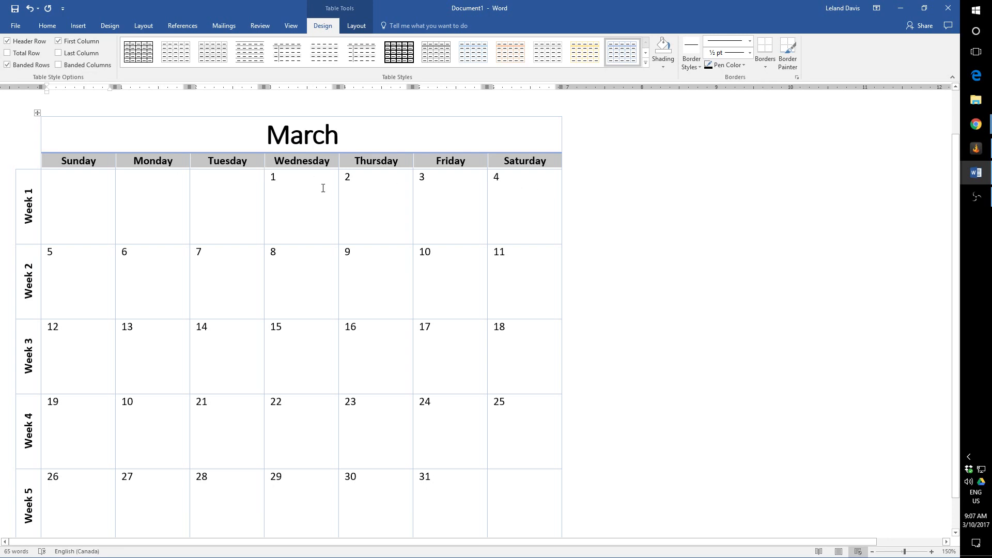
left_click(279, 199)
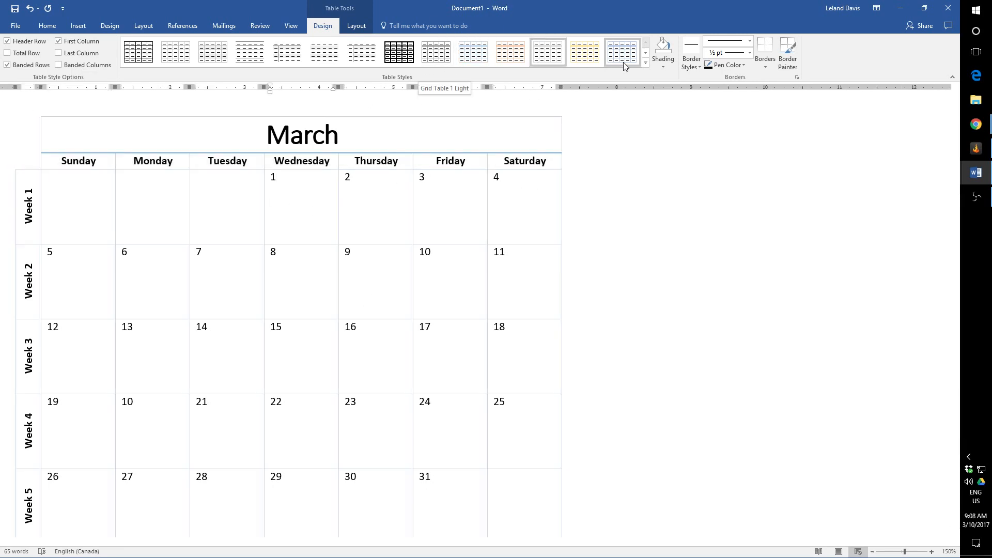
Try two green banded table styles on the calendar, finishing with the one that has a solid green title row.
left_click(645, 53)
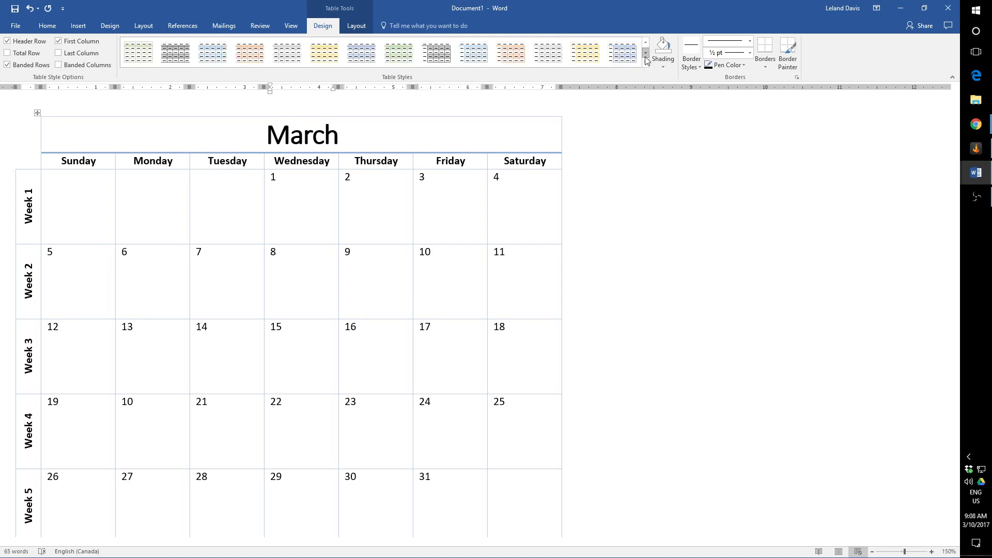
left_click(401, 56)
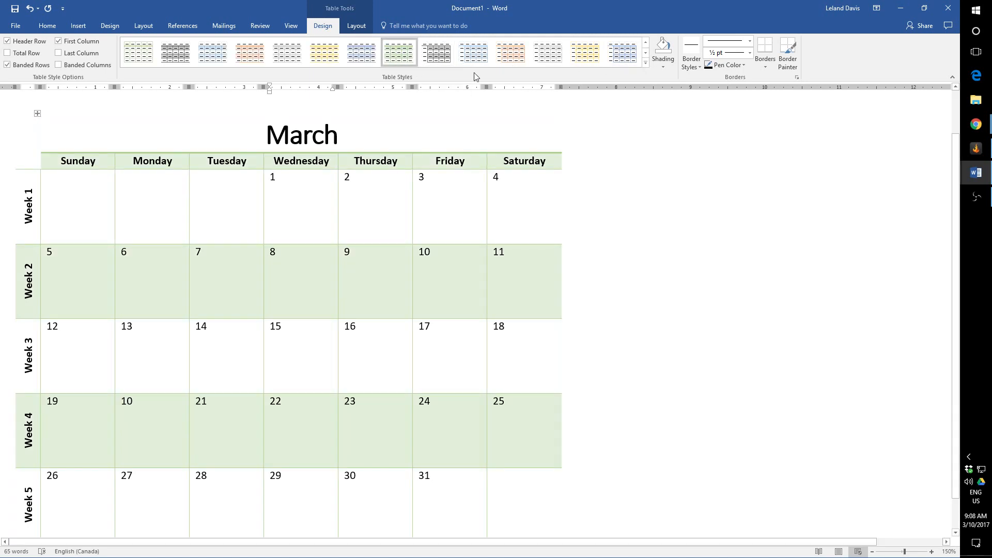
left_click(645, 54)
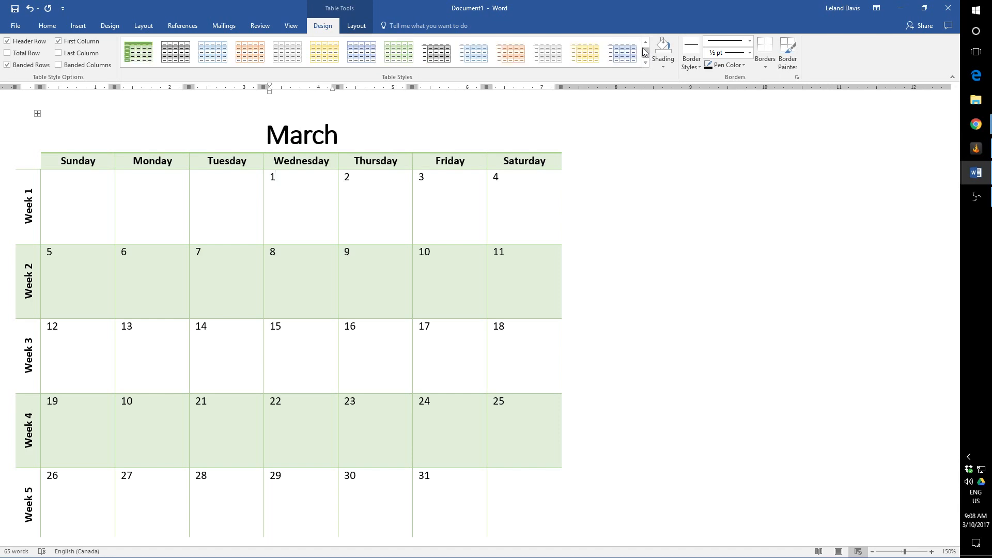
left_click(644, 43)
left_click(645, 54)
left_click(407, 55)
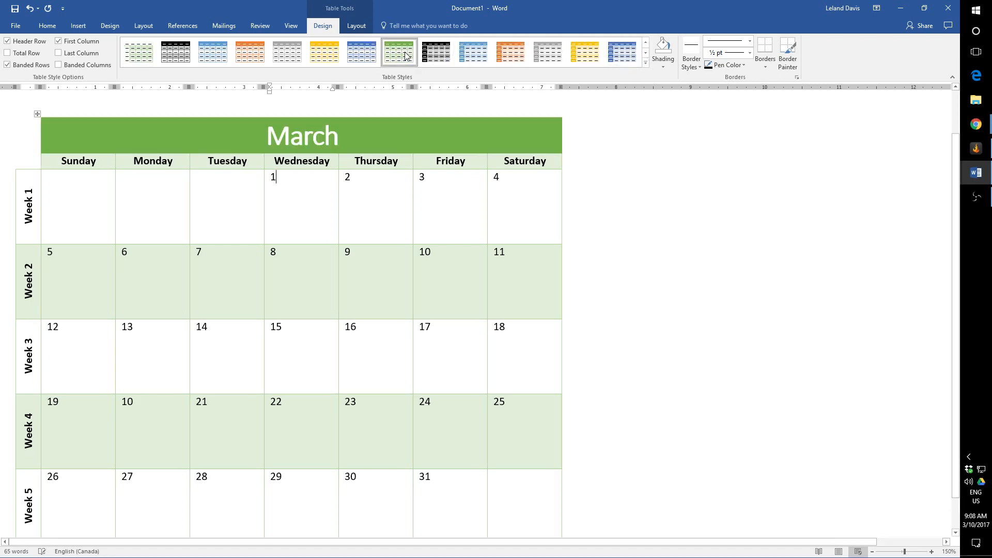
Apply the Medium Shading 2 - Accent 1 table style to the March calendar.
left_click(645, 55)
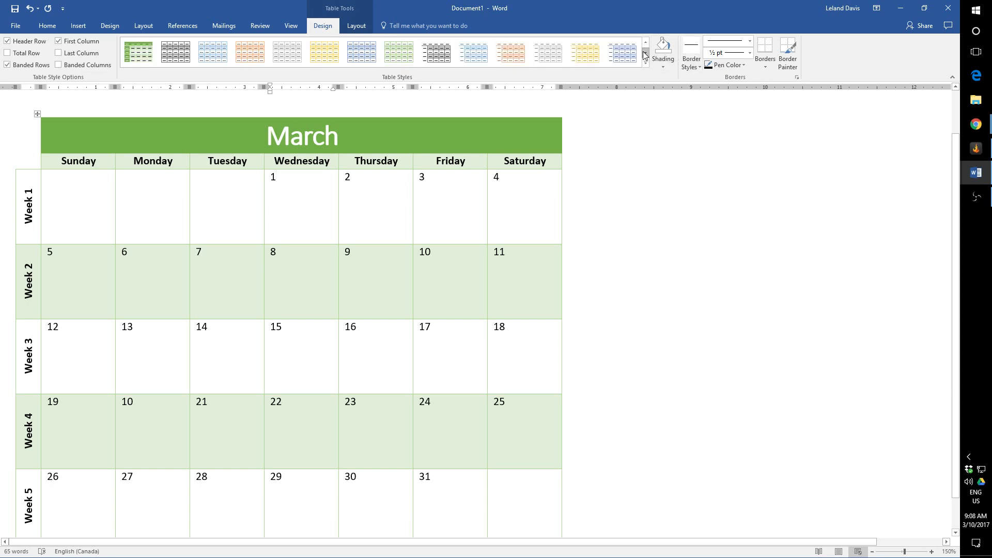
left_click(646, 55)
left_click(646, 55)
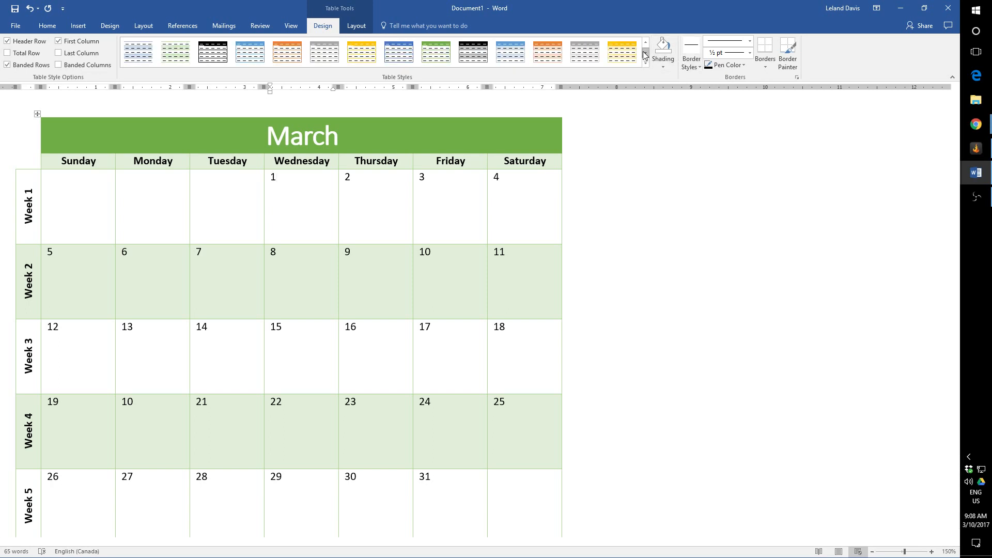
left_click(646, 54)
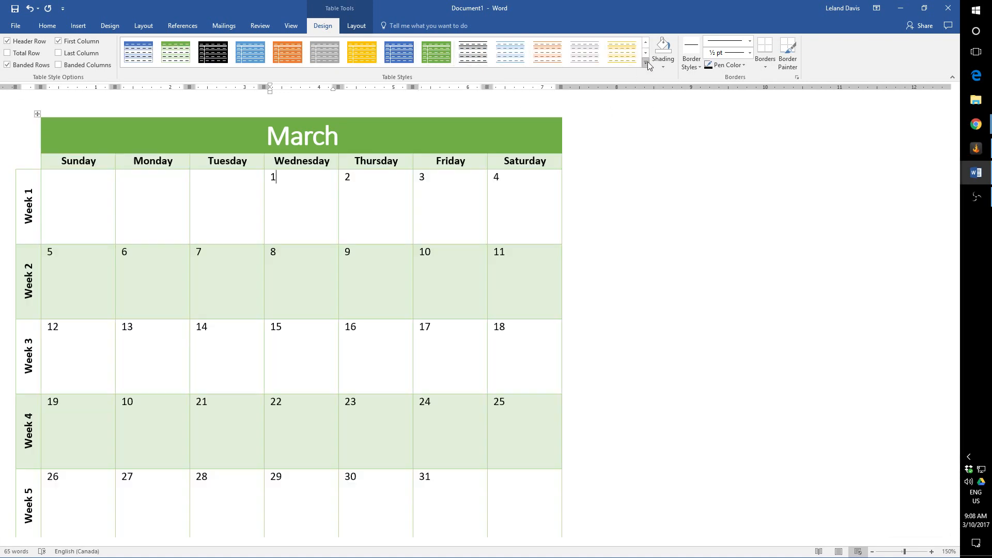
left_click(646, 55)
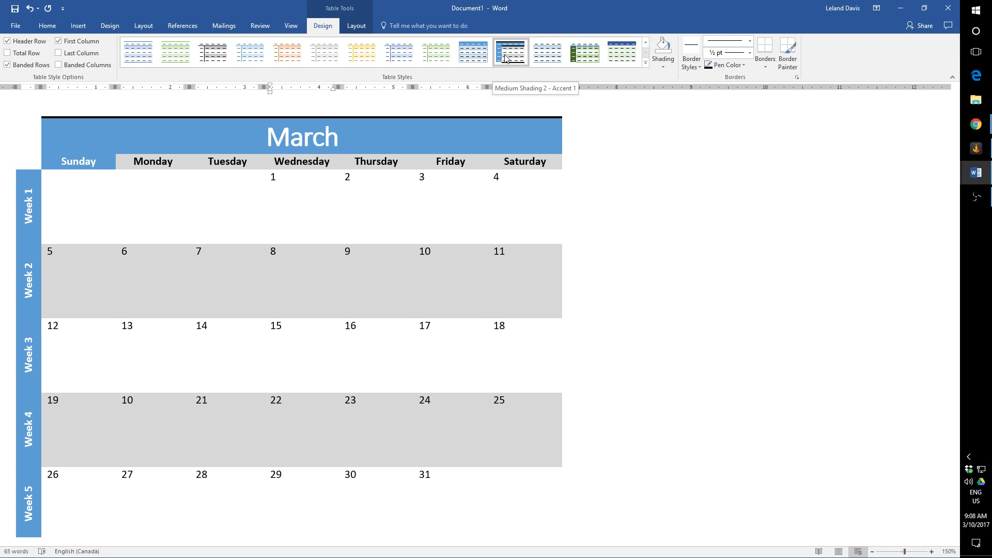
left_click(521, 59)
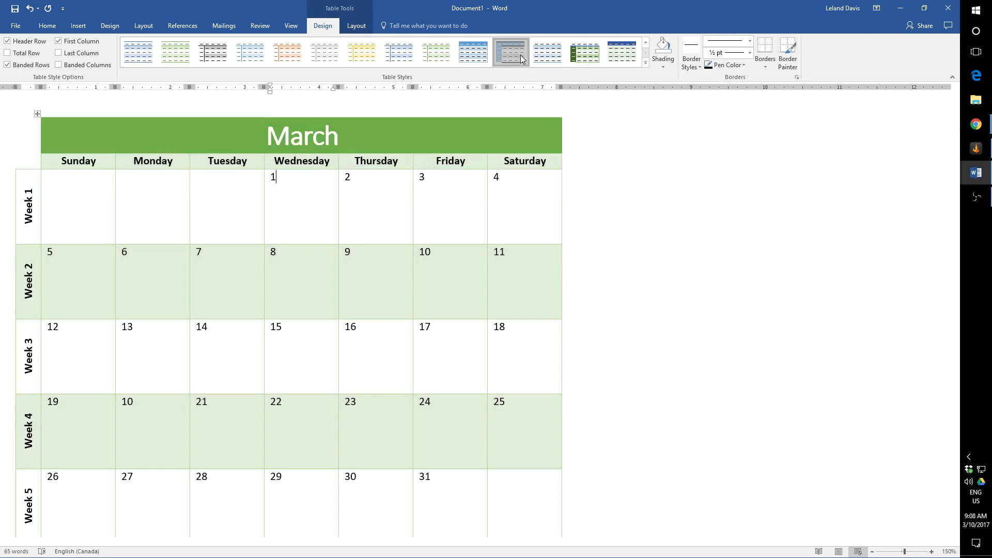
Review the blue and grey calendar styling from the March title to the border under Week 5.
scroll(485, 190, "down", 1)
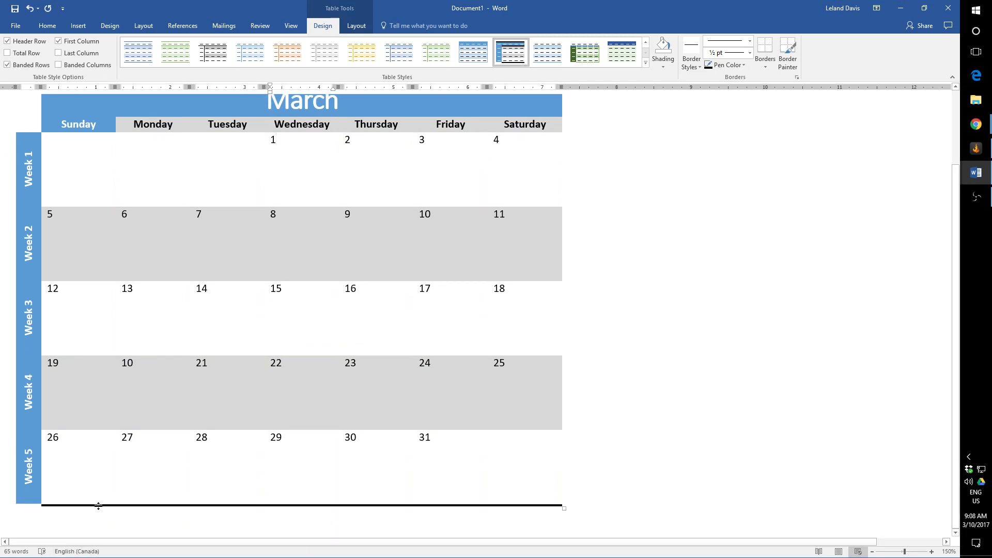
scroll(553, 222, "up", 2)
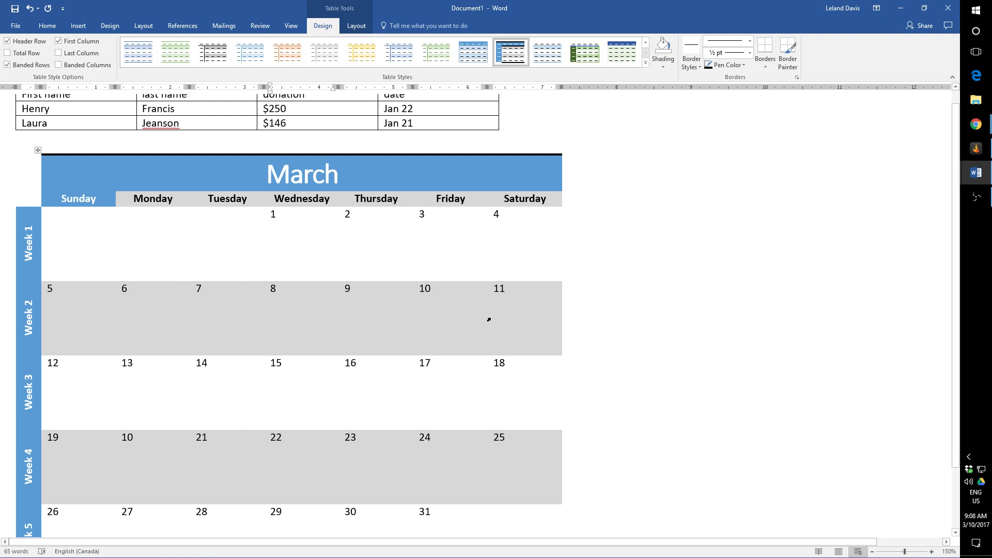
scroll(488, 319, "down", 3)
scroll(212, 225, "up", 2)
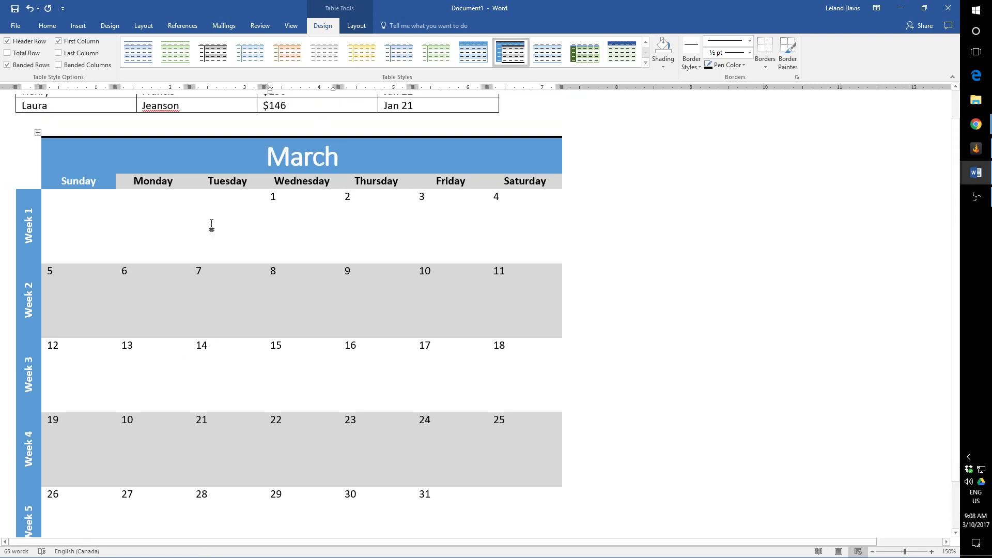
scroll(98, 443, "down", 3)
scroll(457, 352, "up", 2)
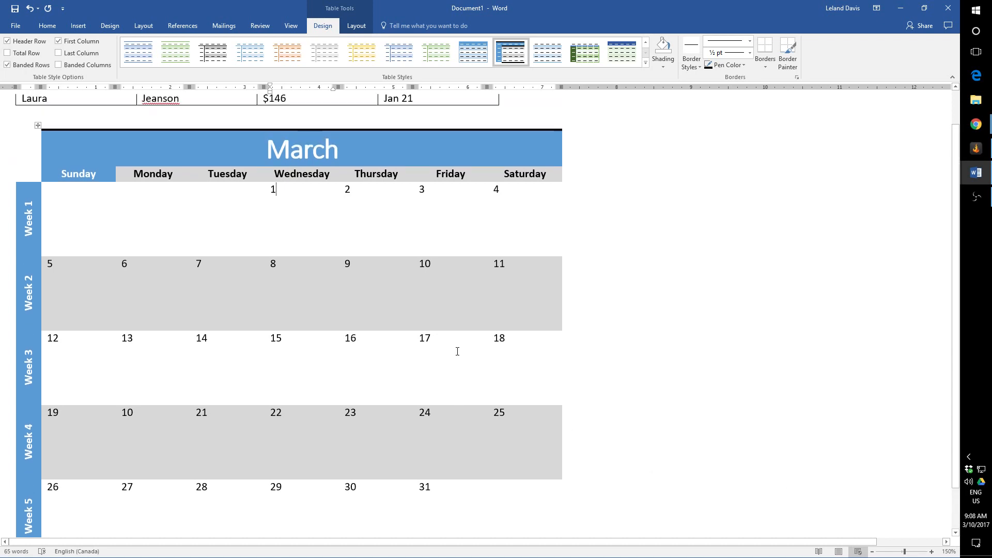
scroll(226, 319, "up", 2)
Apply the green table style with a dark green week column and banded rows to the calendar, and check the whole table.
left_click(597, 58)
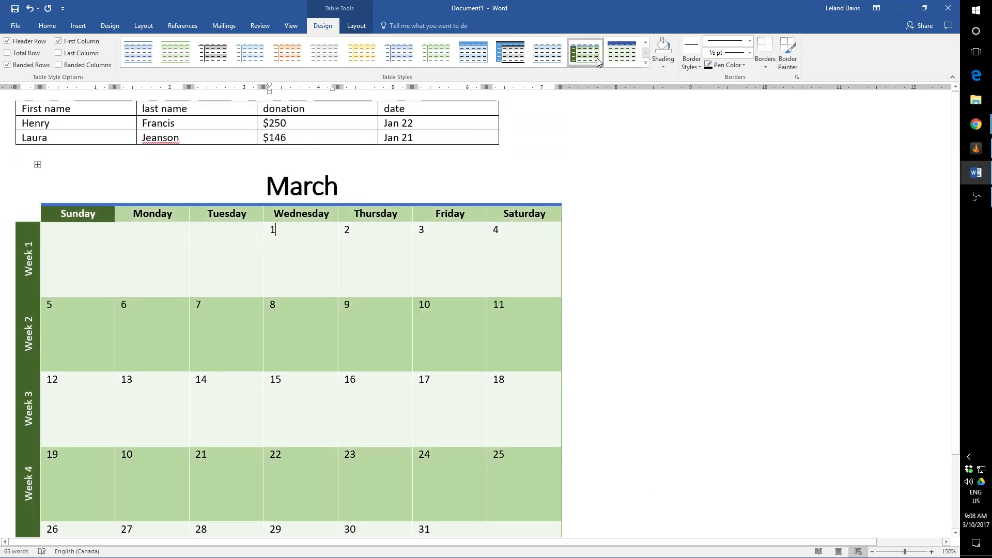
scroll(519, 331, "down", 3)
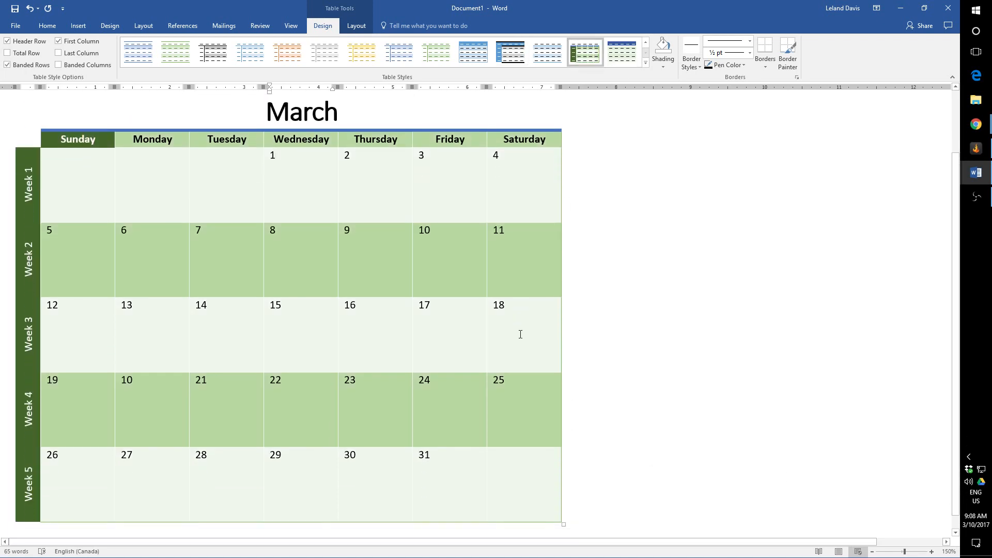
scroll(521, 334, "up", 1)
scroll(520, 334, "up", 2)
scroll(520, 334, "down", 3)
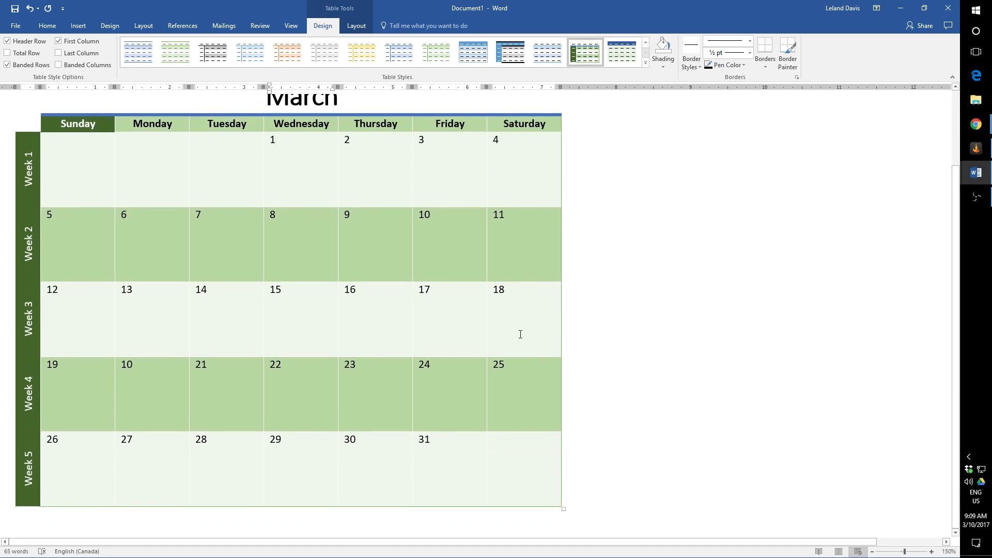
scroll(519, 336, "up", 3)
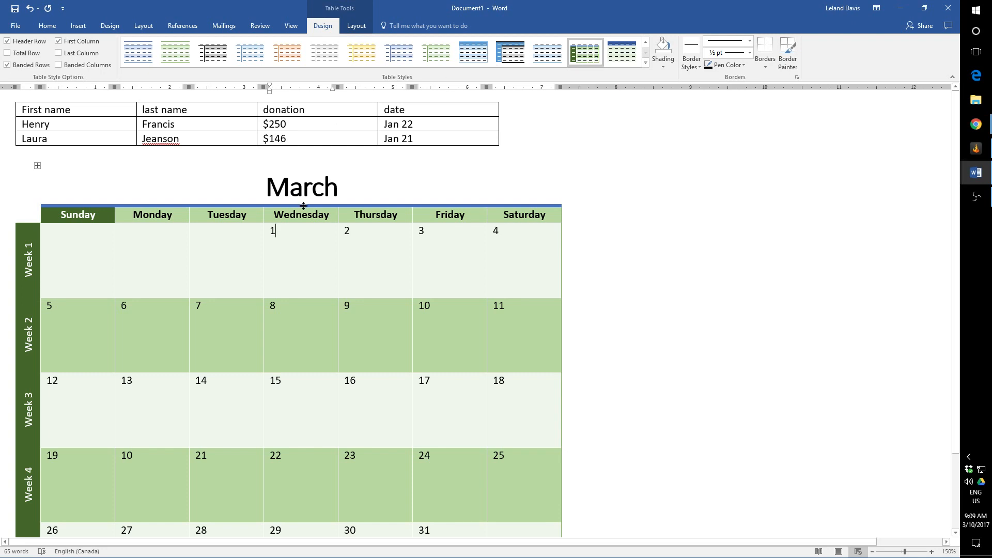
Examine the undated cells at the start of Week 1 and the end of Week 5.
left_click(128, 215)
scroll(104, 239, "down", 3)
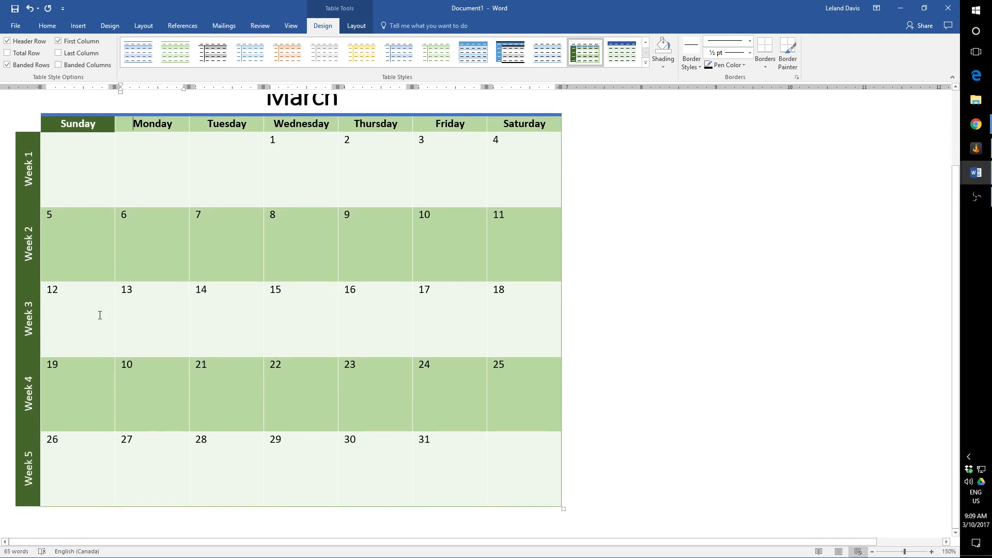
left_click_drag(62, 149, 220, 166)
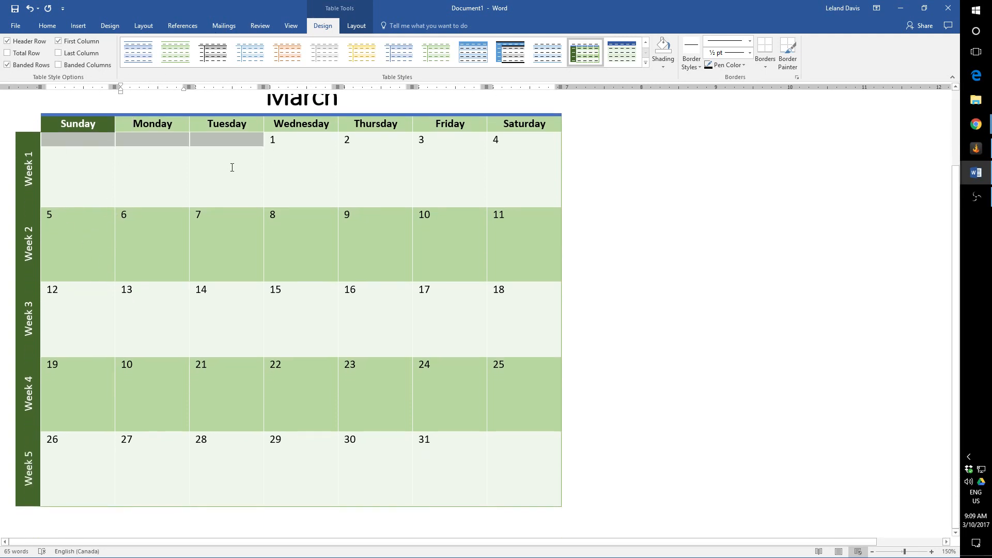
left_click(525, 468)
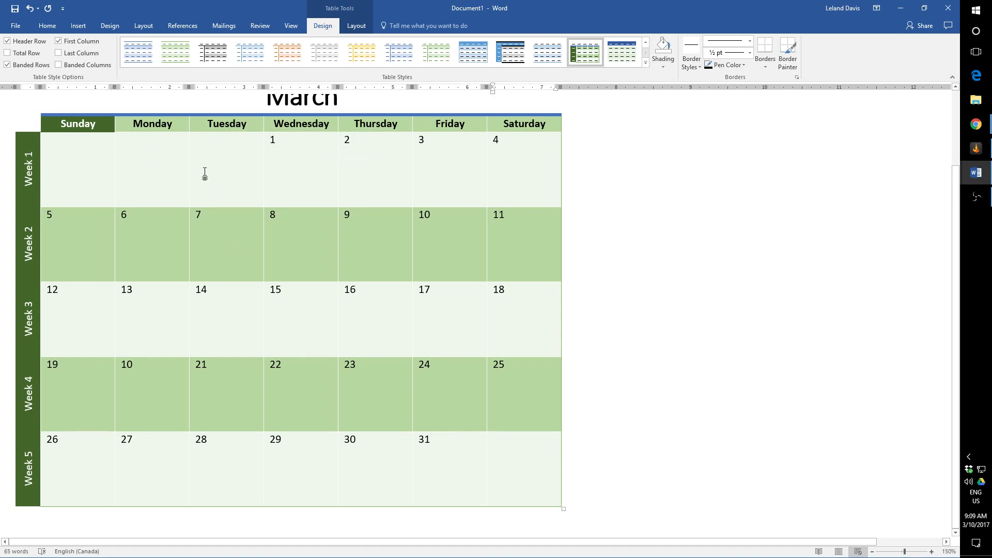
Check February 2017 in the system calendar and enter 26, 27 and 28 in the blank Sunday to Tuesday cells of Week 1.
left_click(81, 168)
left_click(976, 520)
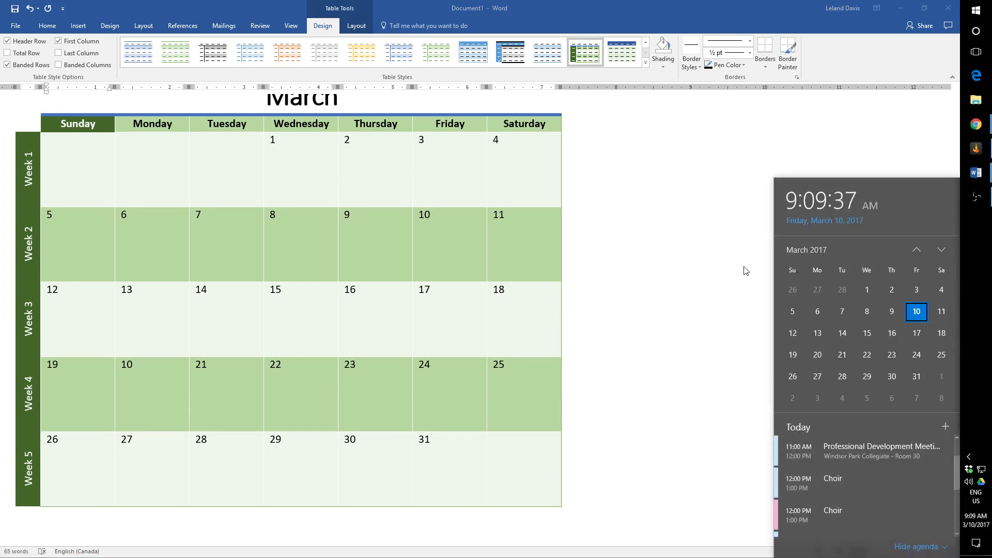
left_click(921, 251)
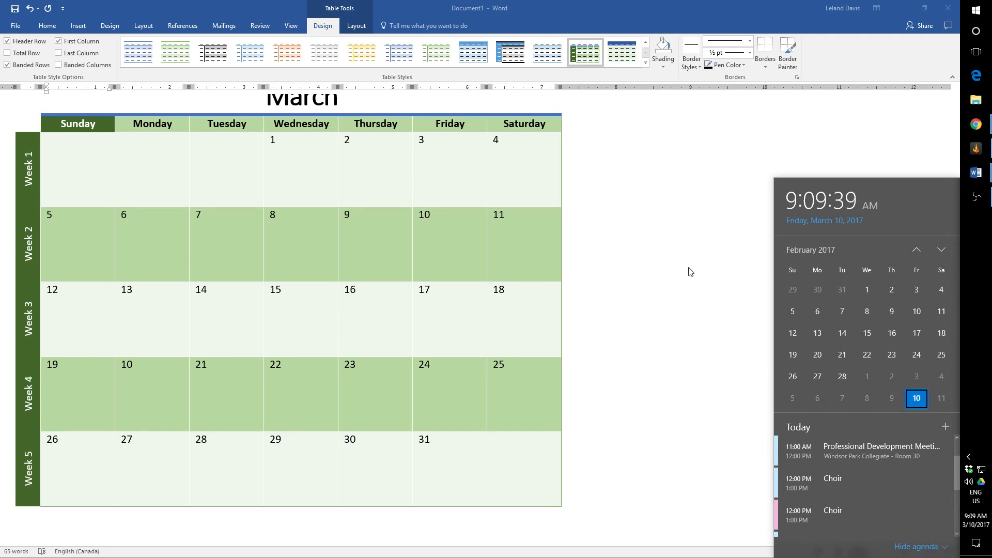
left_click(214, 163)
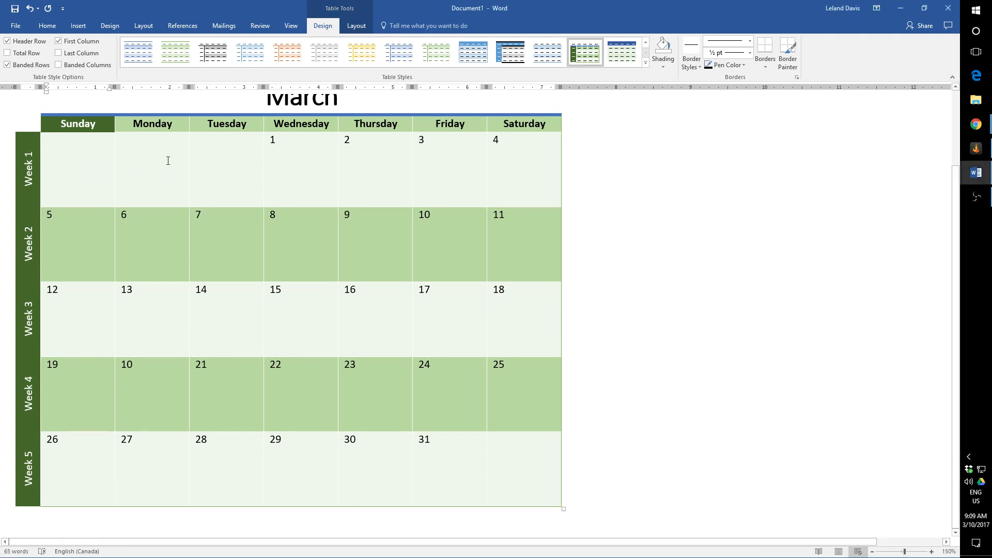
type("26")
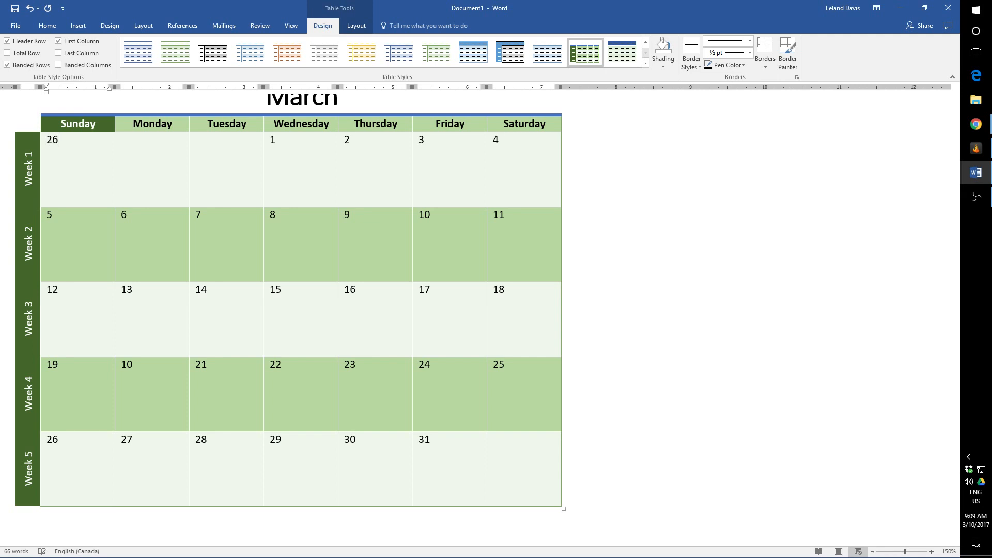
key("Tab")
type("27")
key("Tab")
type("28")
Change the font color of the dates 26, 27 and 28 in Week 1 to light grey.
left_click_drag(230, 137, 101, 147)
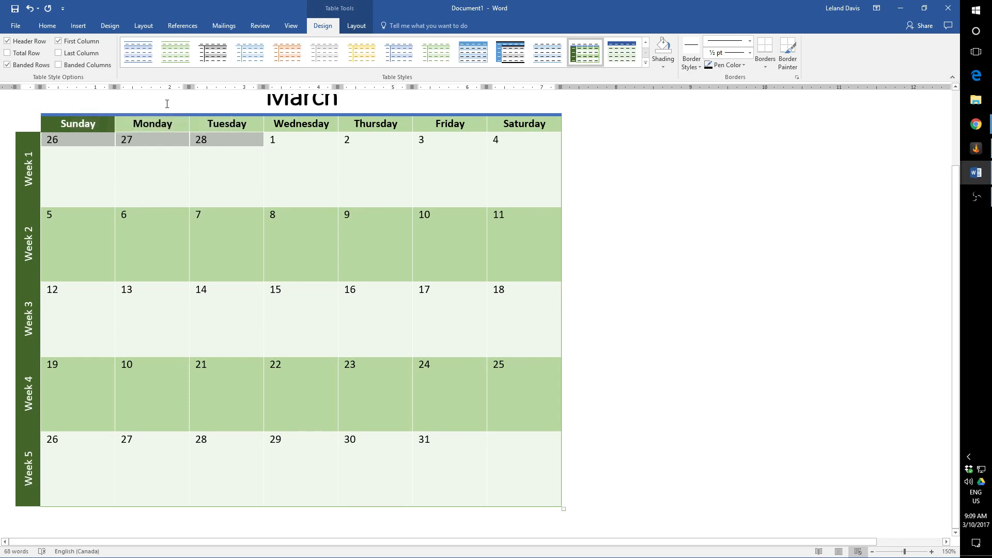
right_click(150, 144)
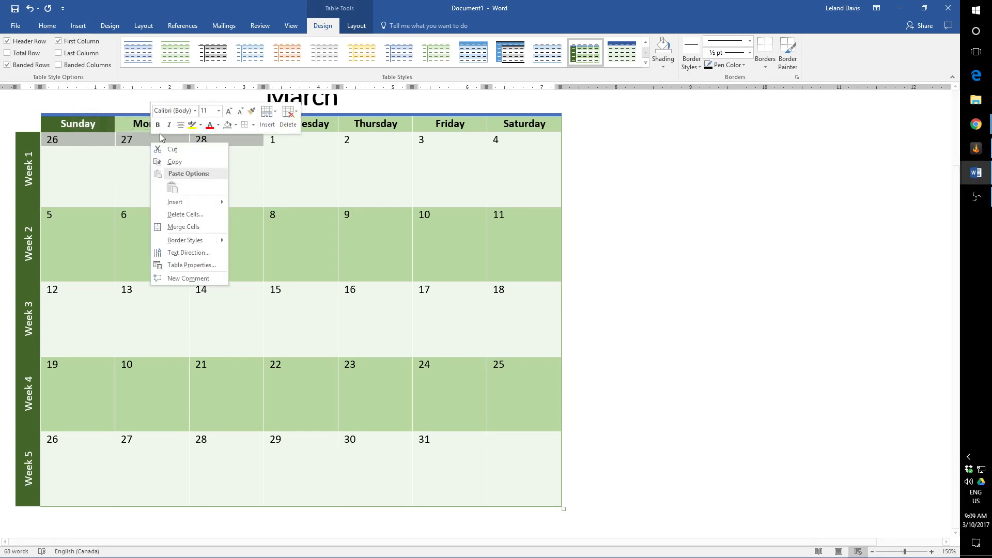
left_click(219, 129)
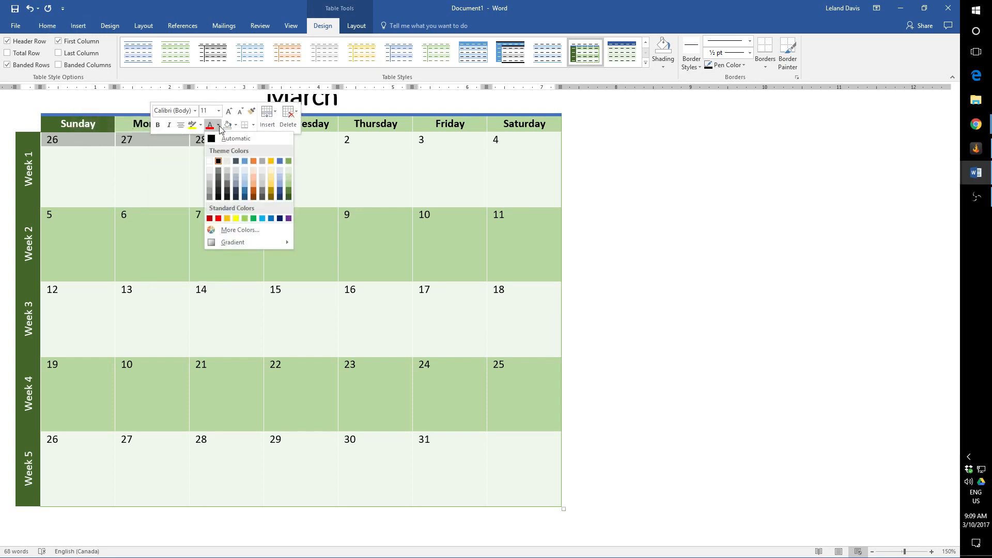
left_click(226, 176)
Enter 1 in the blank Saturday cell of Week 5 and give it the same light grey font color.
left_click(526, 463)
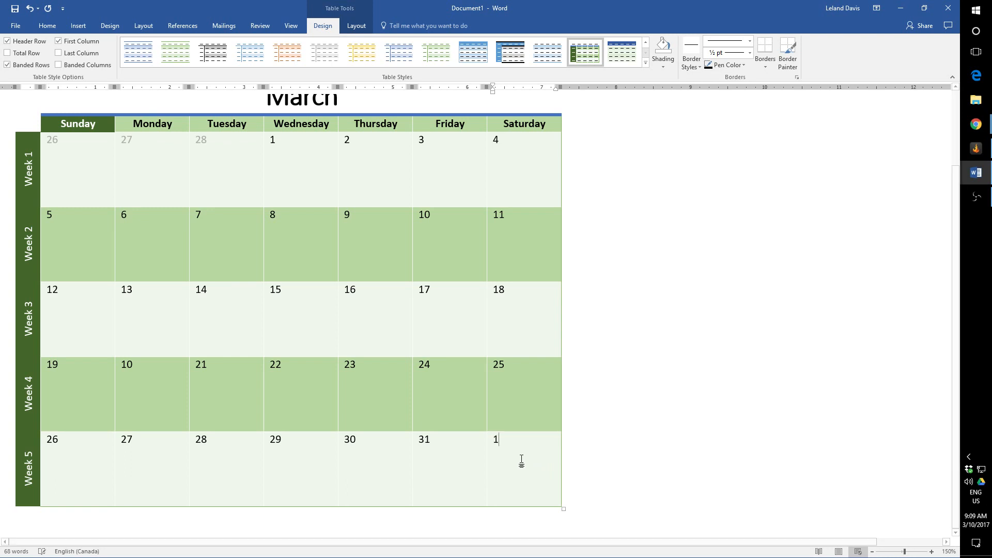
type("1")
left_click_drag(506, 442, 494, 439)
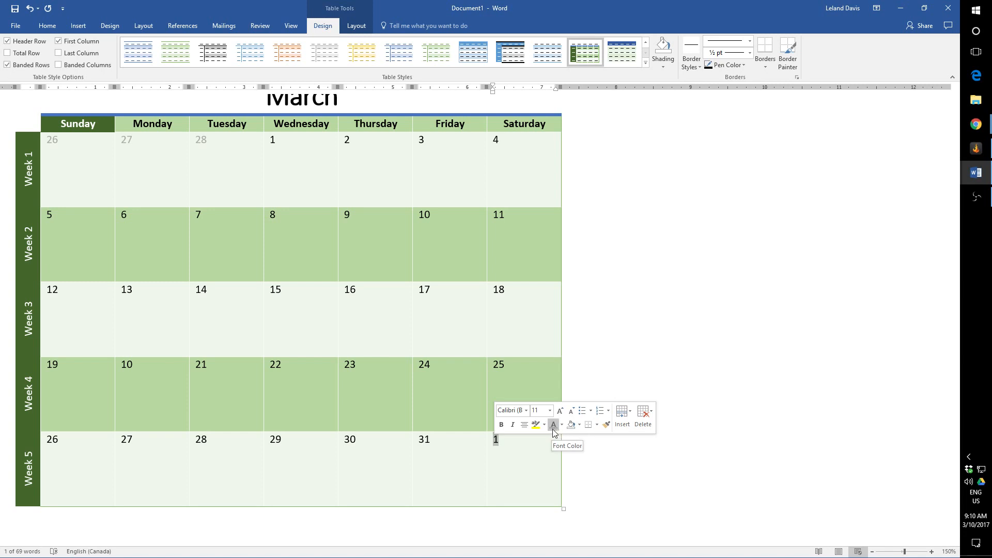
left_click(553, 424)
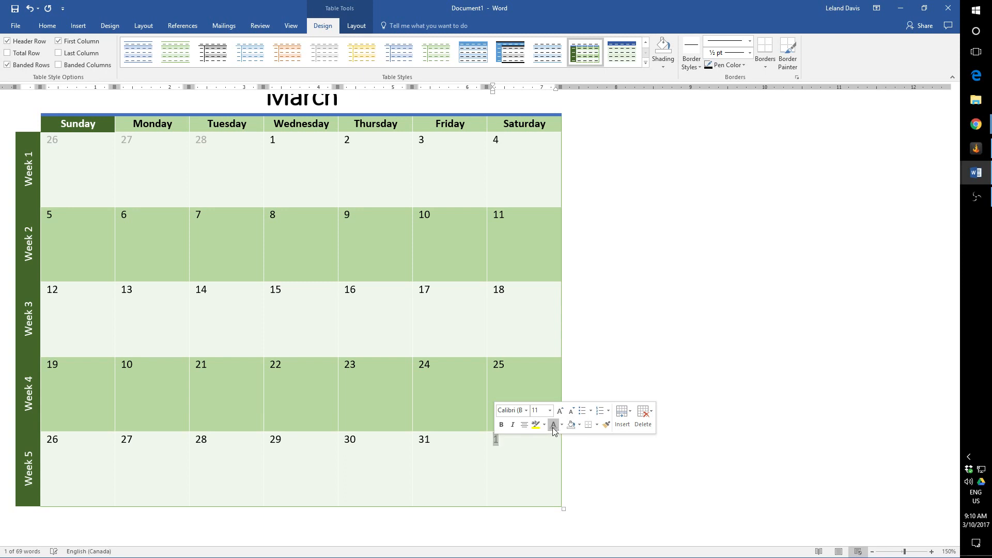
left_click(527, 471)
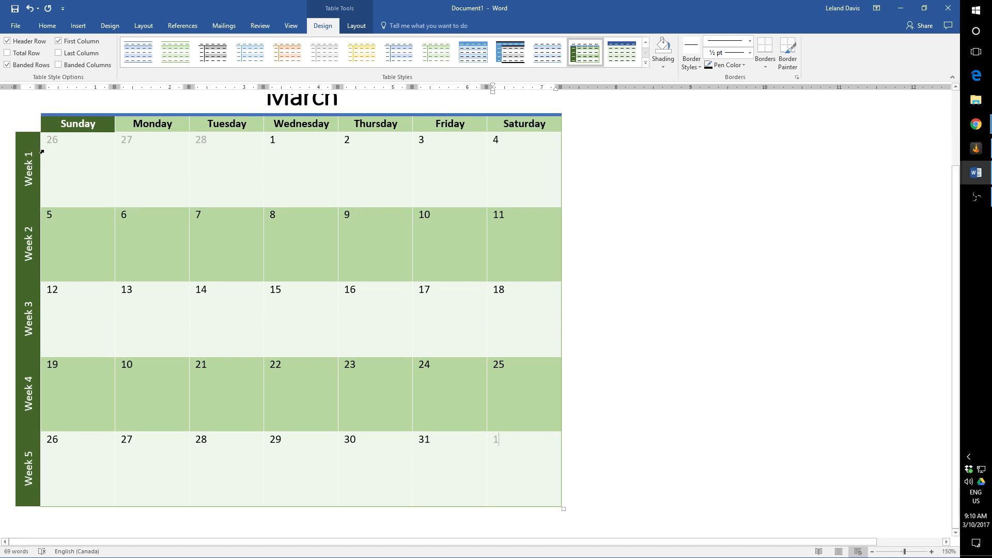
Shade the three February cells in Week 1 and the last Saturday cell in Week 5 light grey.
left_click_drag(42, 151, 203, 179)
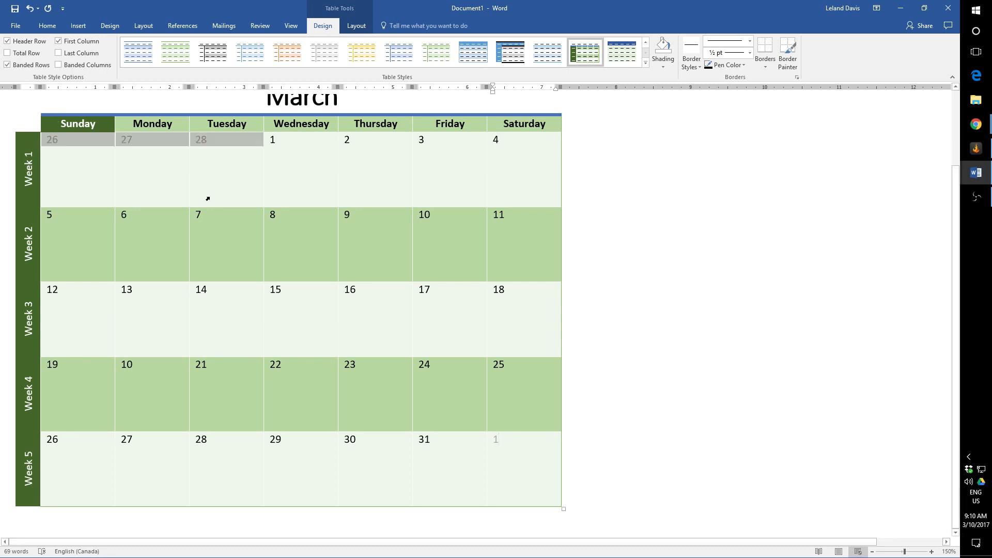
left_click(488, 454)
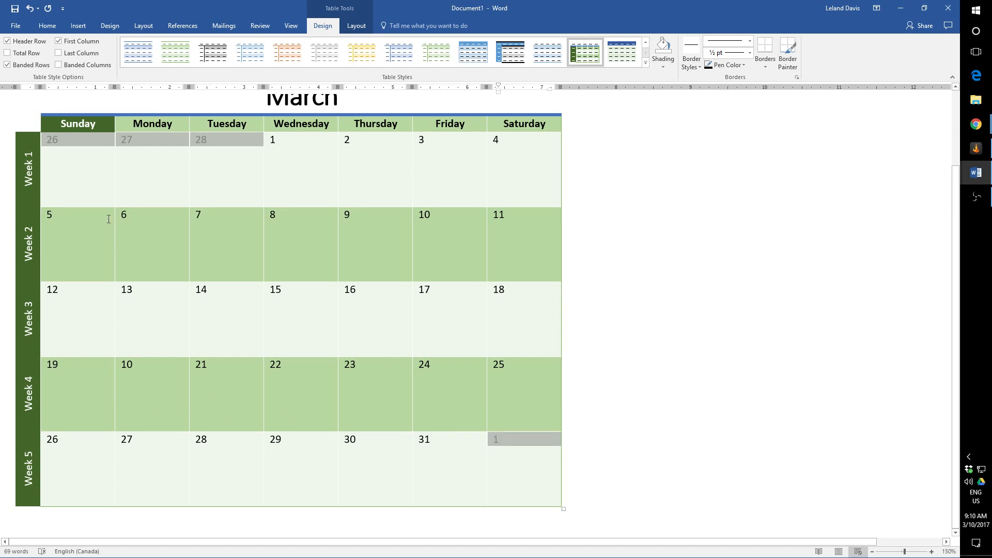
left_click(658, 63)
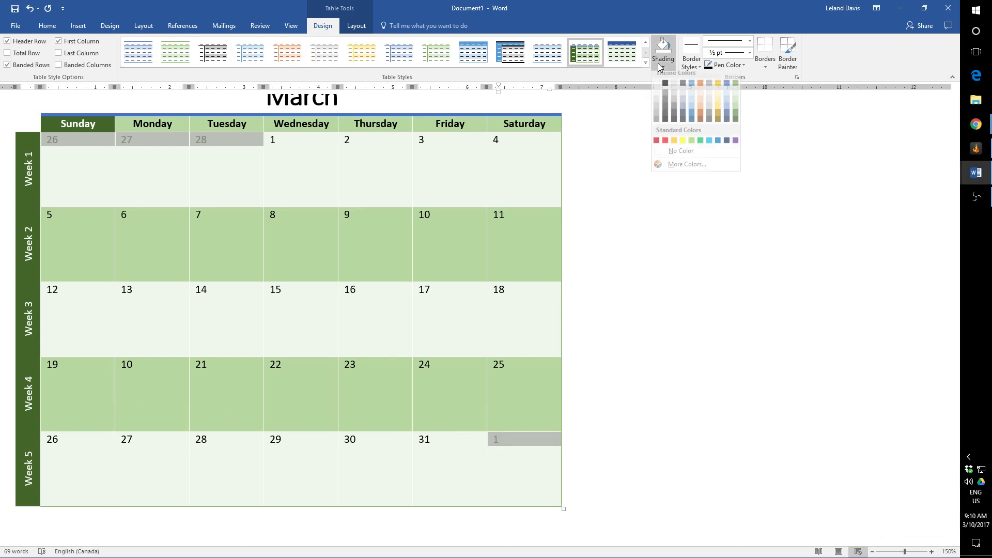
left_click(675, 99)
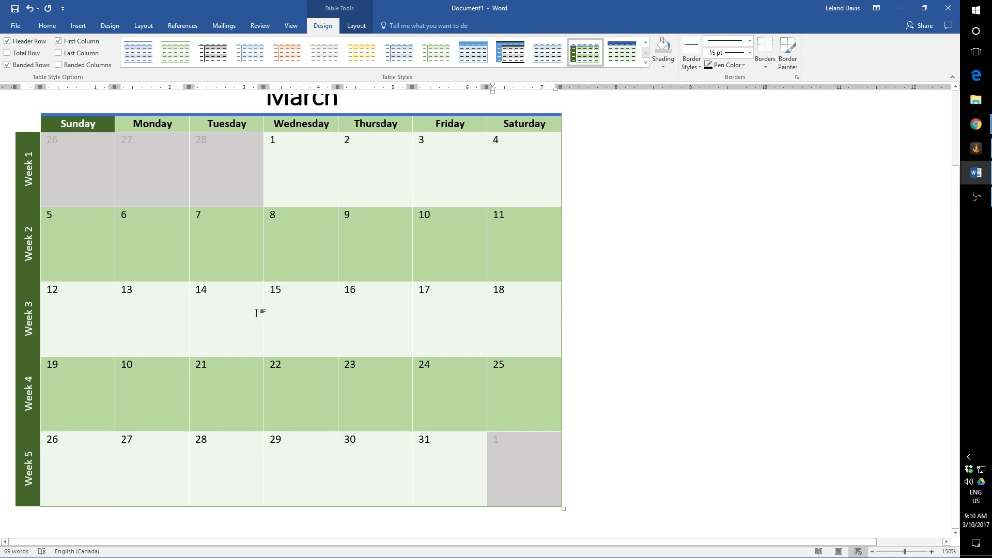
left_click_drag(553, 492, 14, 150)
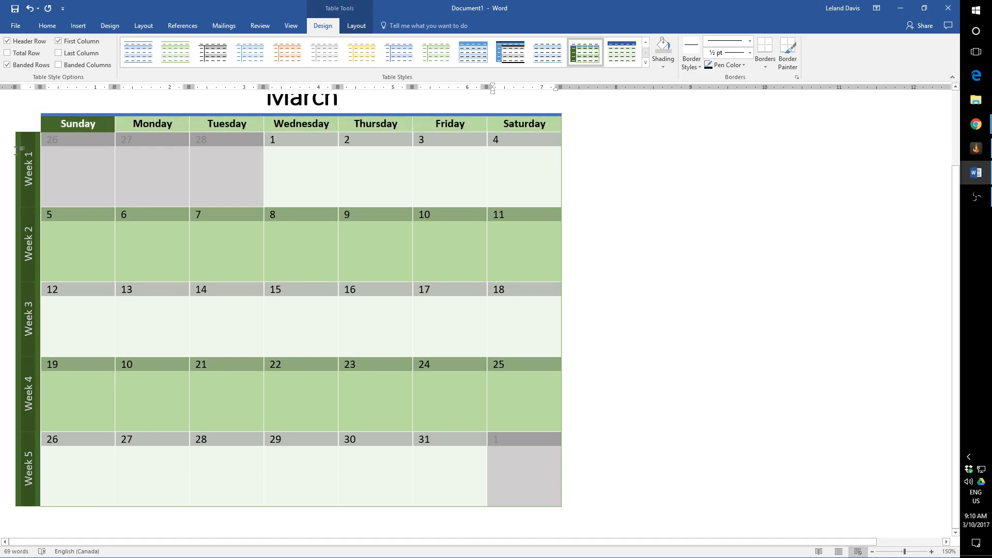
left_click(644, 241)
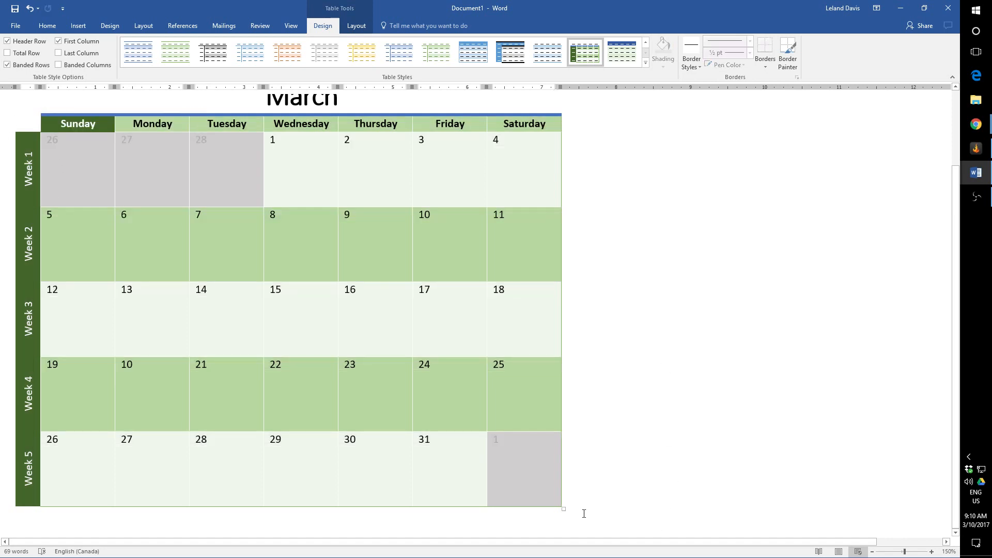
scroll(95, 266, "up", 3)
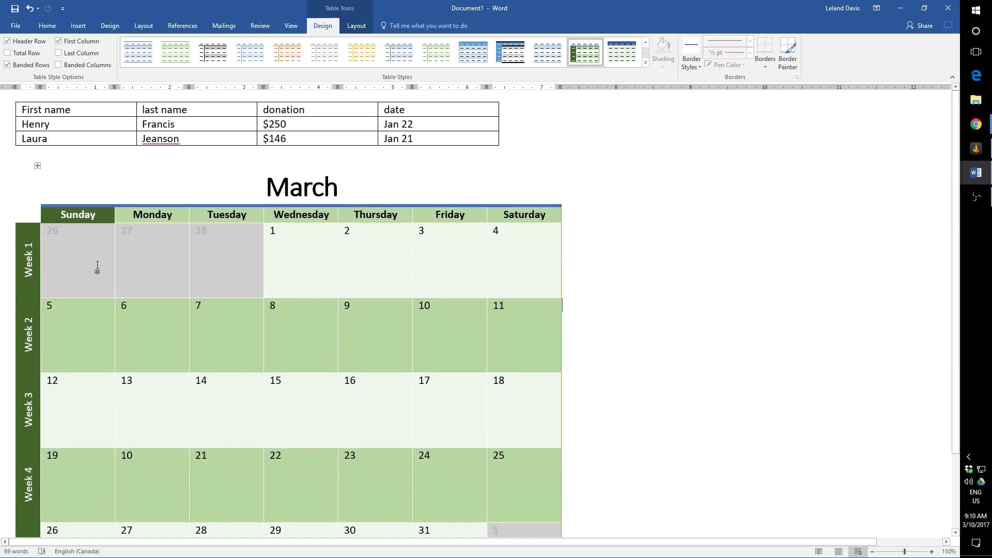
left_click(37, 166)
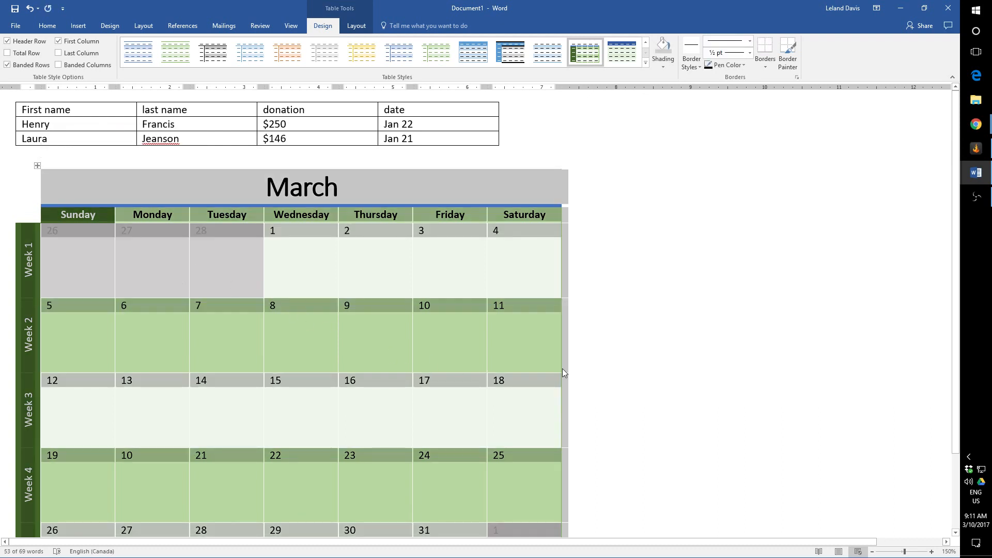
left_click(688, 67)
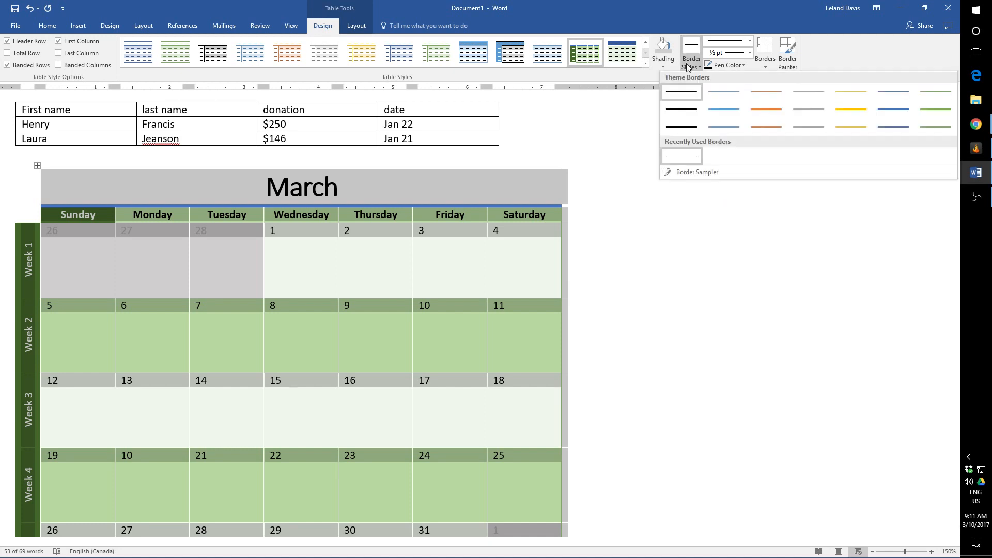
left_click(681, 111)
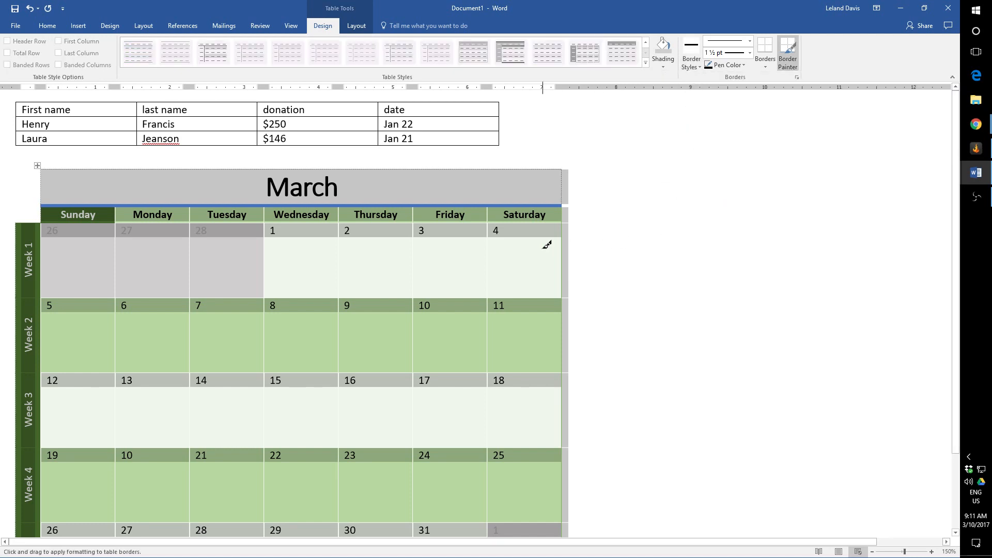
key("Escape")
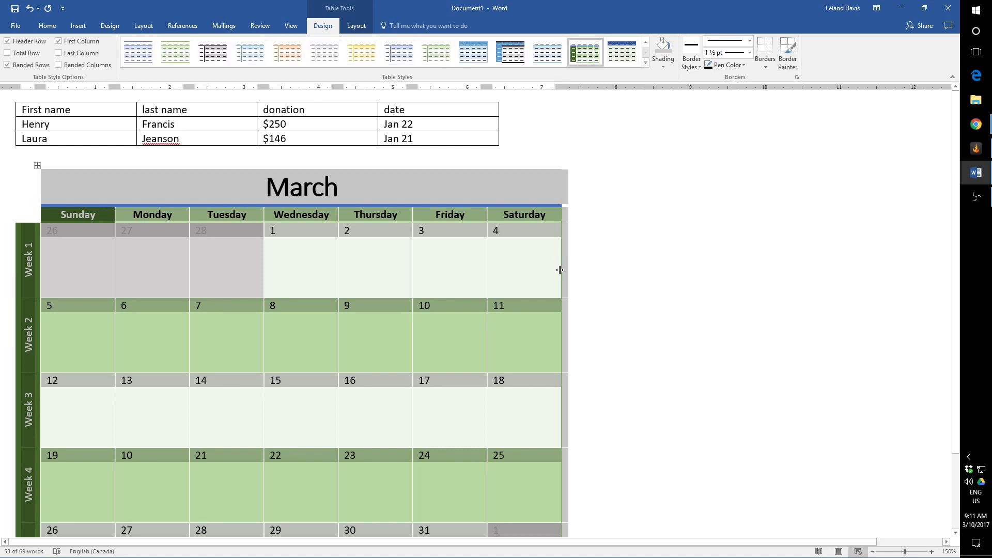
Paint a black 1 ½ pt border on all four sides of the Friday 3 cell in Week 1.
left_click(700, 68)
left_click(682, 110)
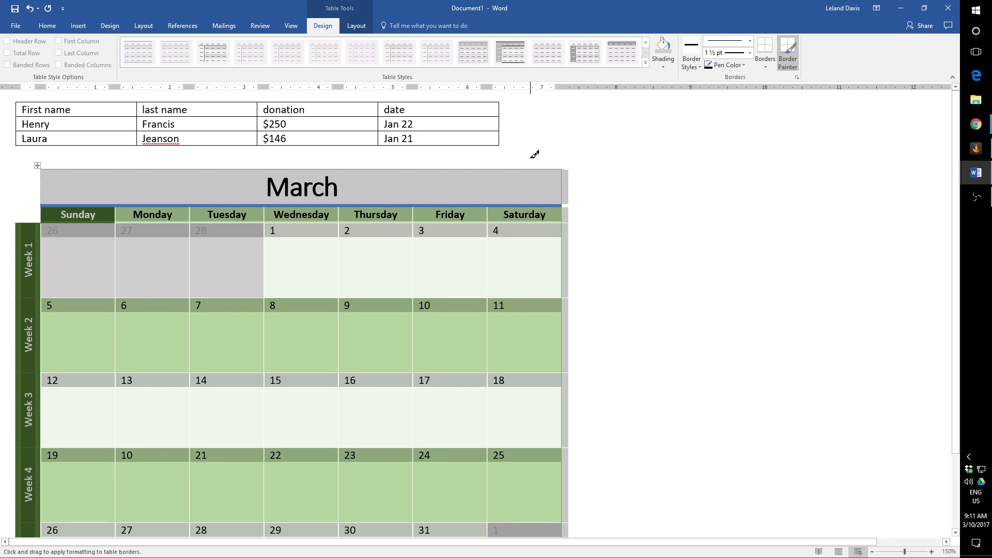
left_click(413, 258)
left_click(487, 247)
left_click(480, 223)
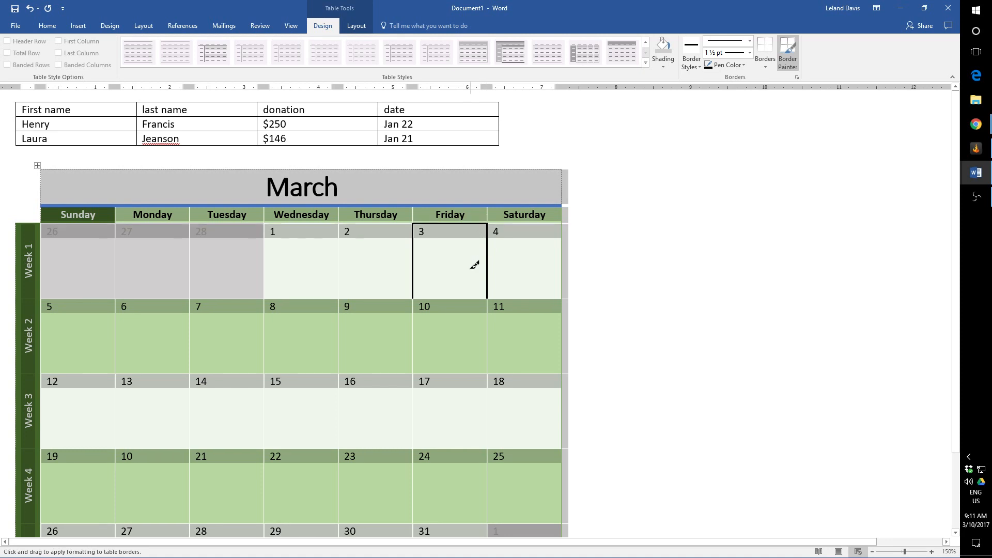
left_click(471, 299)
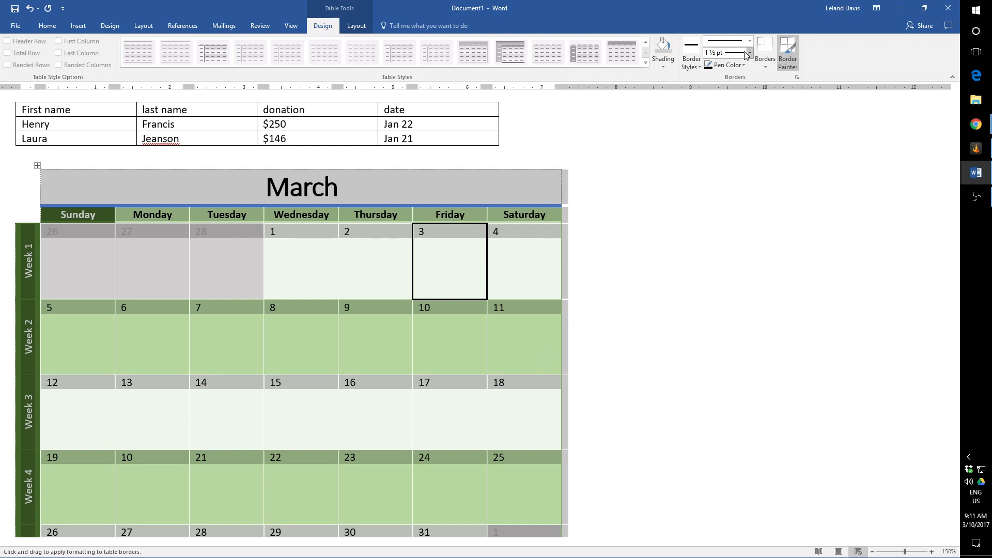
Undo the borders painted around the Friday 3 cell.
key("ctrl+z")
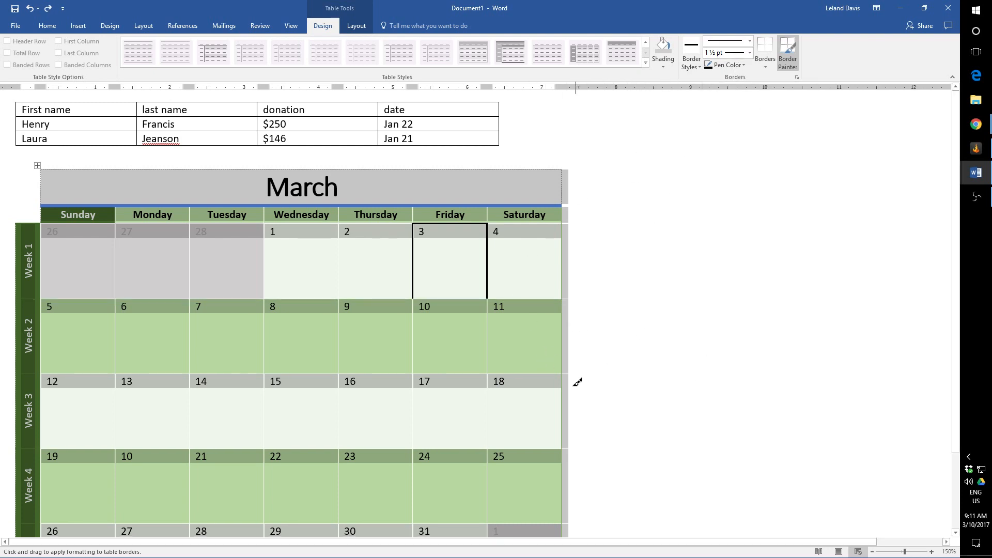
key("ctrl+z")
key("ctrl+z")
key("ctrl+z")
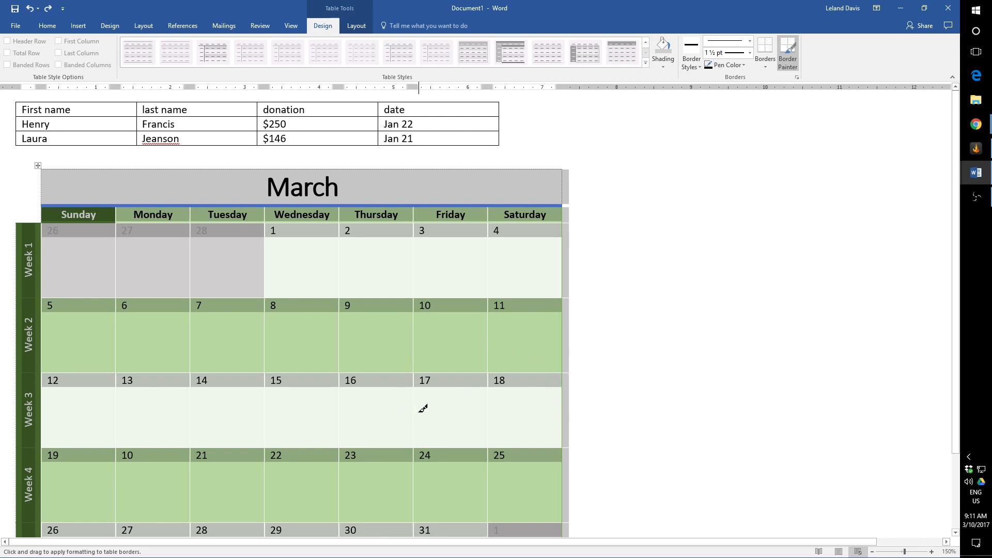
Preview all borders at 1 ½ pt on the whole March table, including the title row, without applying them.
left_click(766, 58)
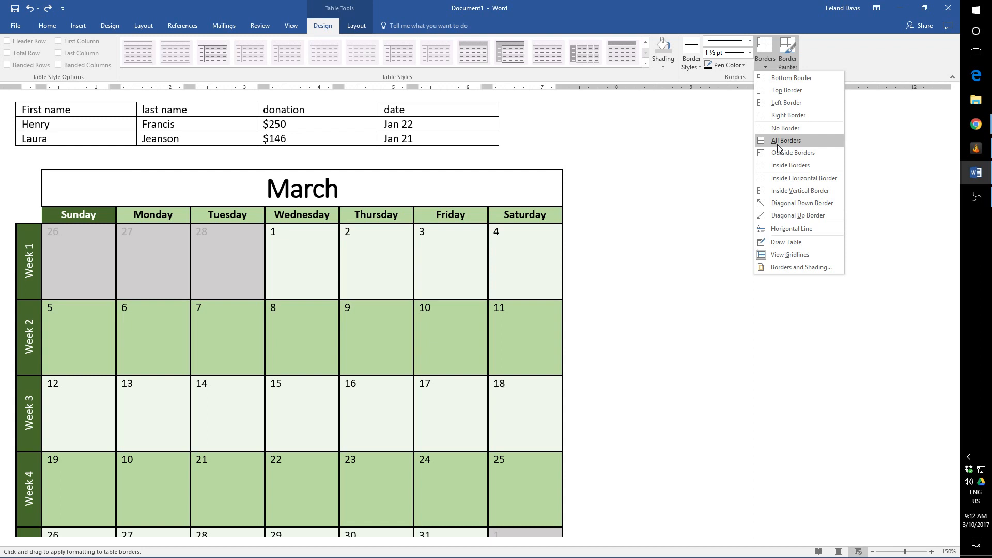
left_click(523, 229)
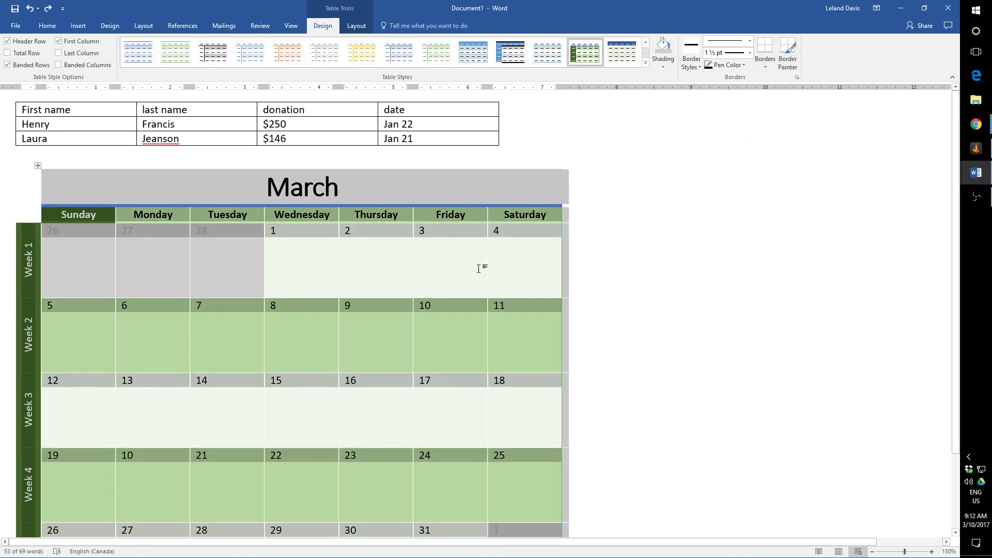
left_click(186, 255)
Apply ½ pt borders to all cells of the March calendar from the weekday row through Week 5, excluding the title.
scroll(23, 195, "down", 2)
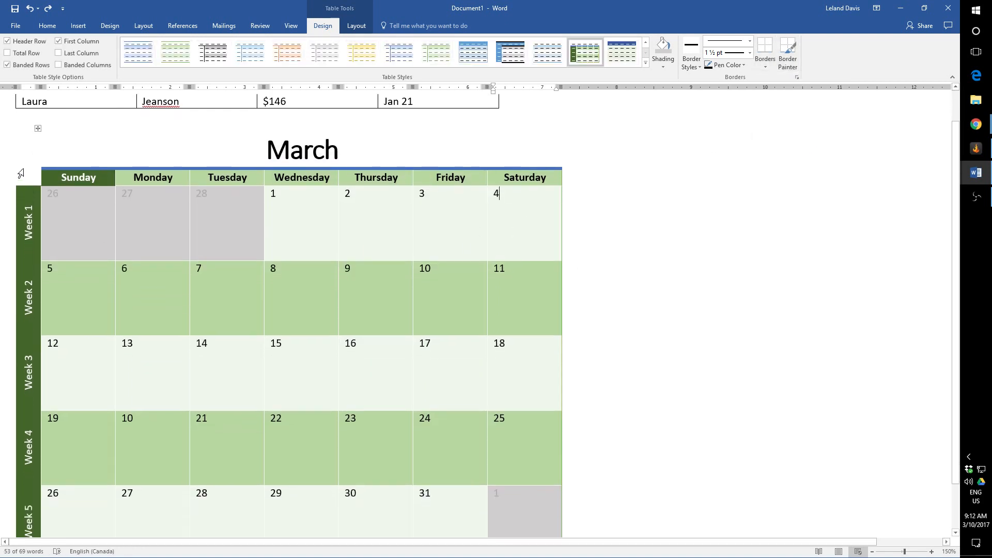
left_click_drag(13, 177, 6, 474)
scroll(6, 238, "down", 2)
scroll(277, 330, "up", 4)
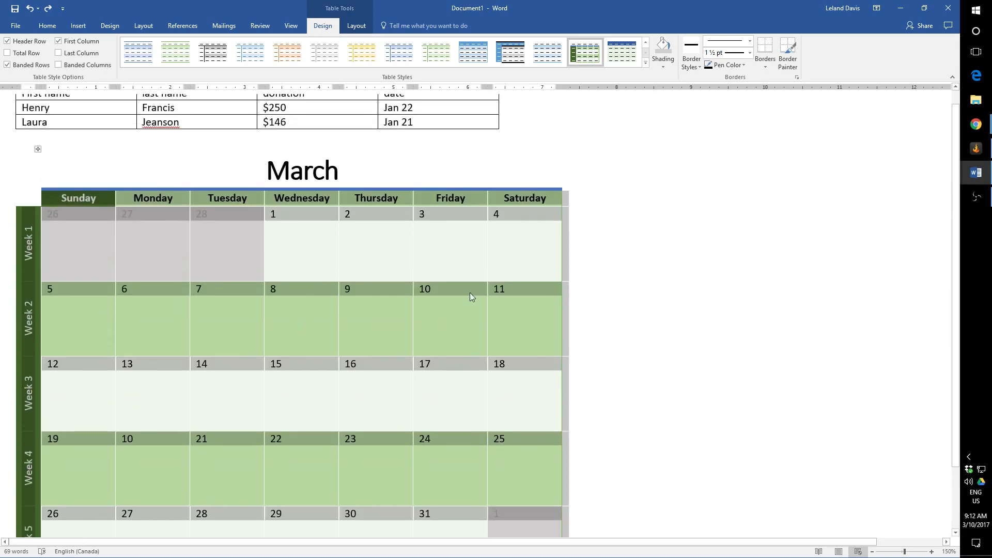
left_click(767, 67)
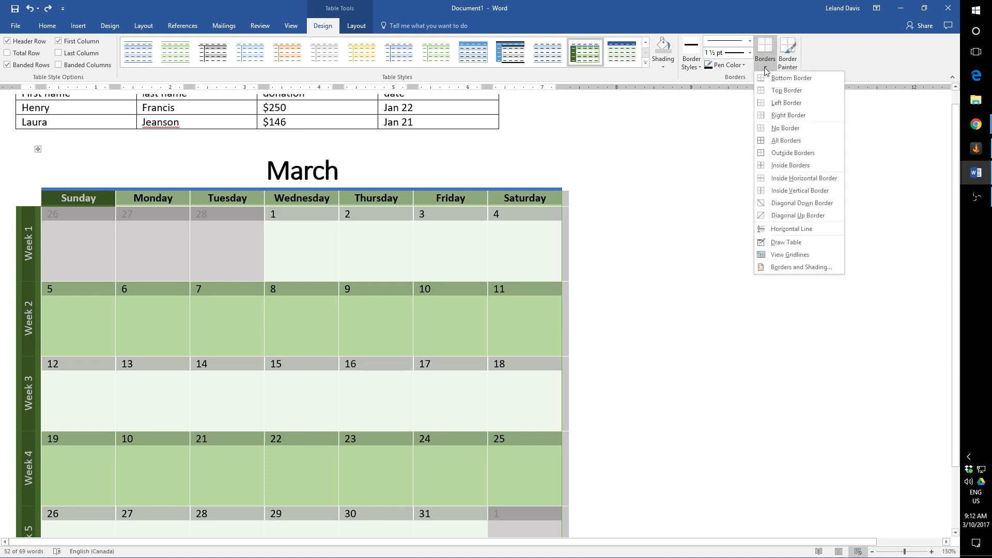
left_click(749, 53)
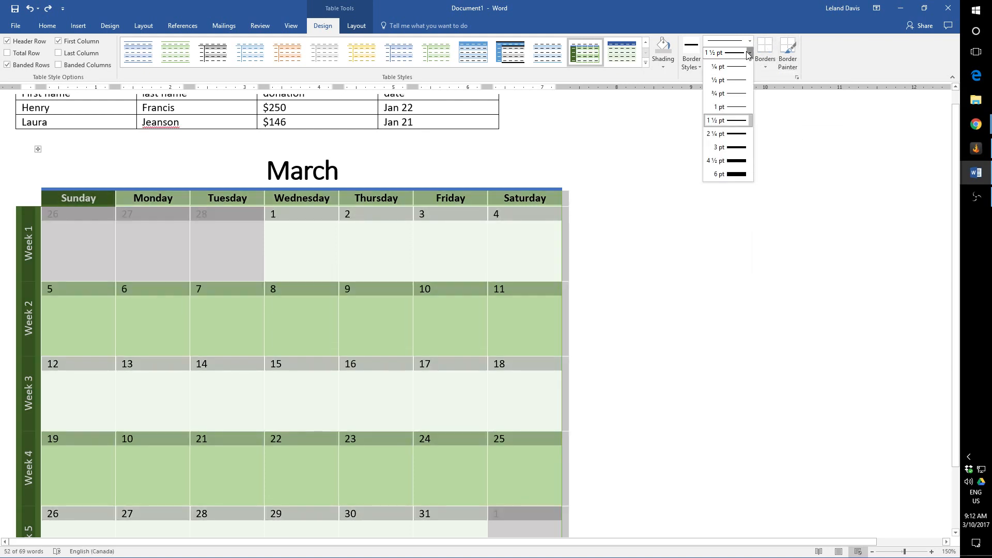
left_click(746, 80)
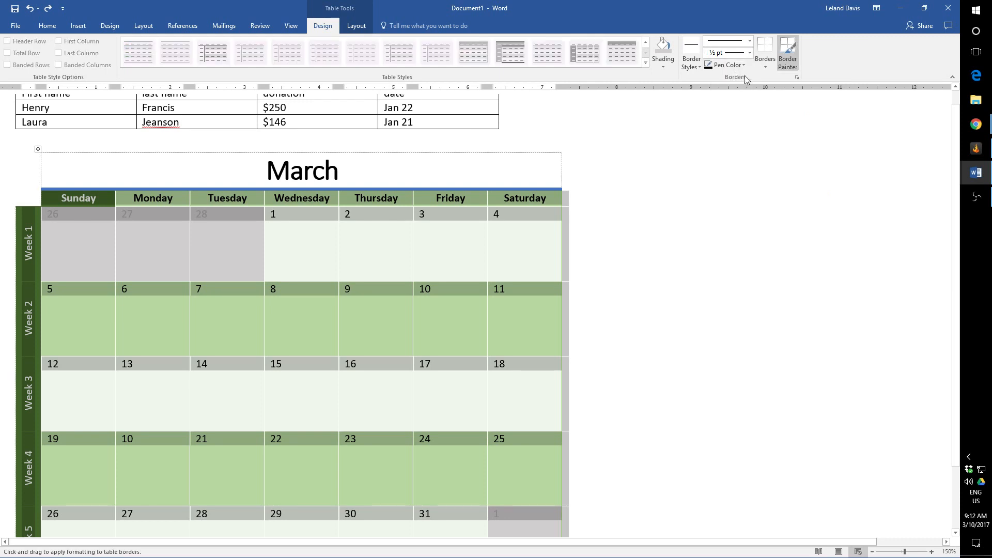
left_click(765, 64)
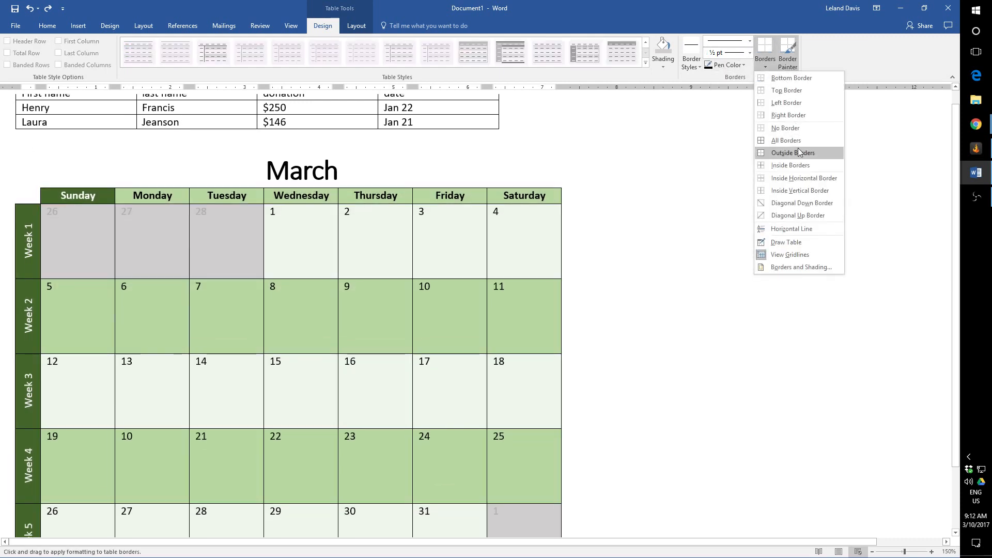
left_click(785, 140)
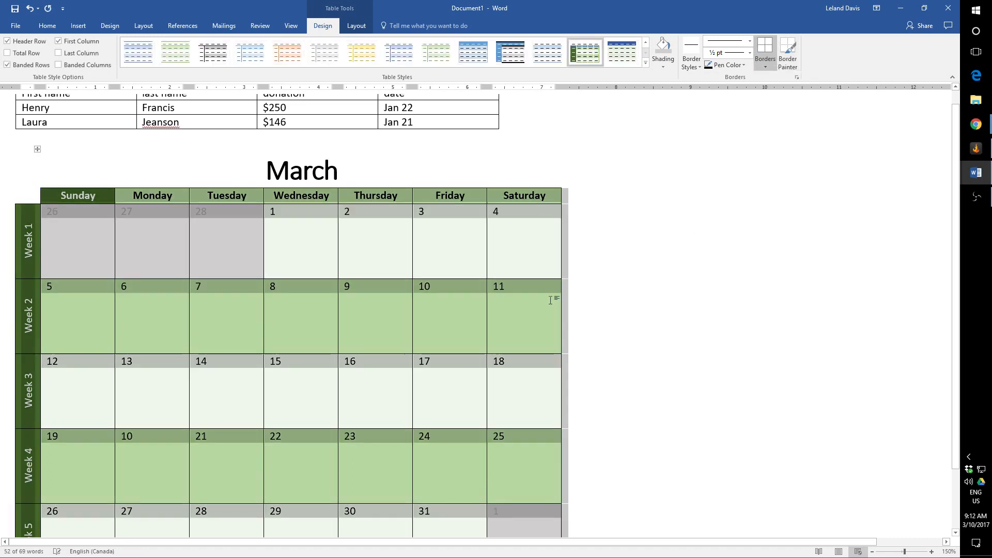
scroll(486, 305, "down", 2)
left_click(479, 321)
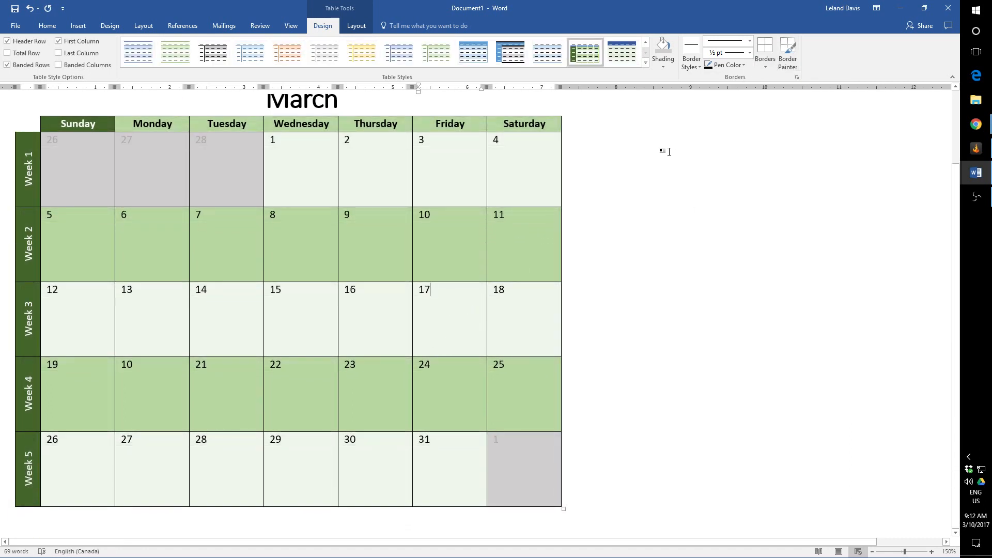
Paint a 1 ½ pt border on all four sides of the Friday 17 cell in Week 3.
left_click(750, 52)
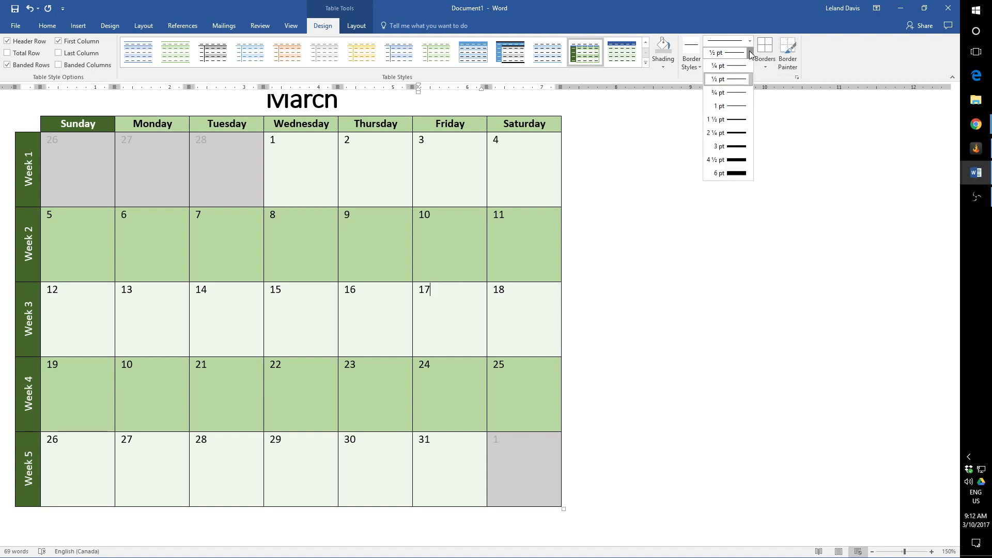
left_click(743, 122)
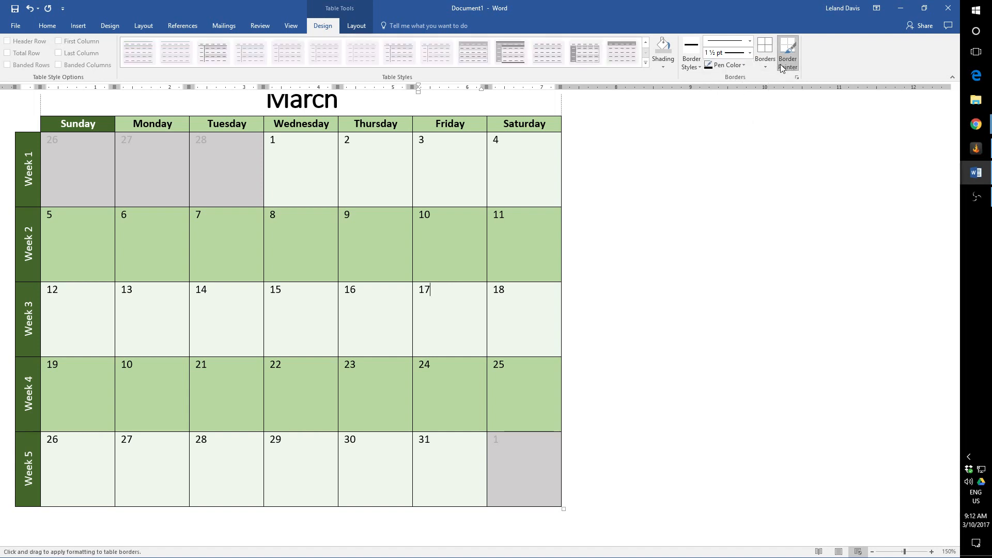
left_click(446, 281)
left_click(414, 299)
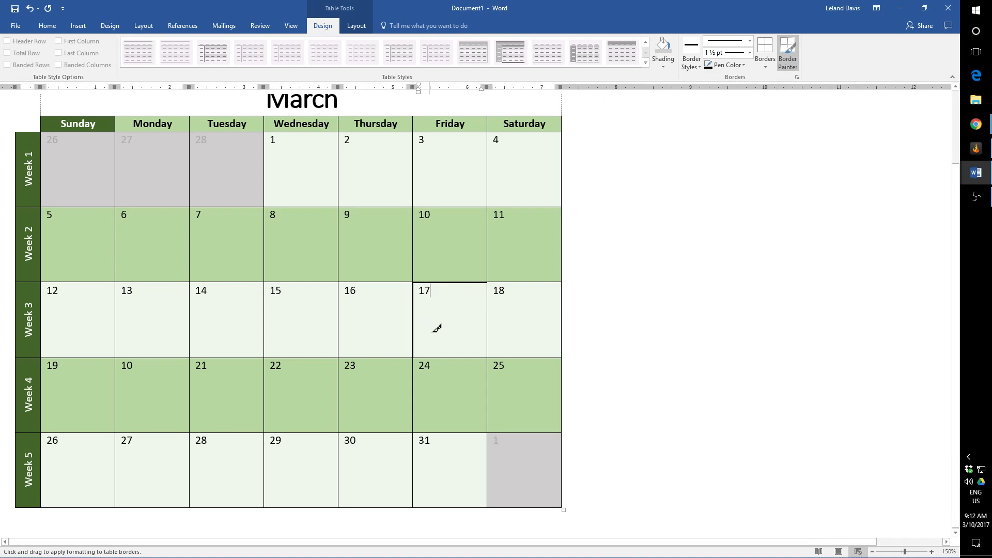
left_click(447, 357)
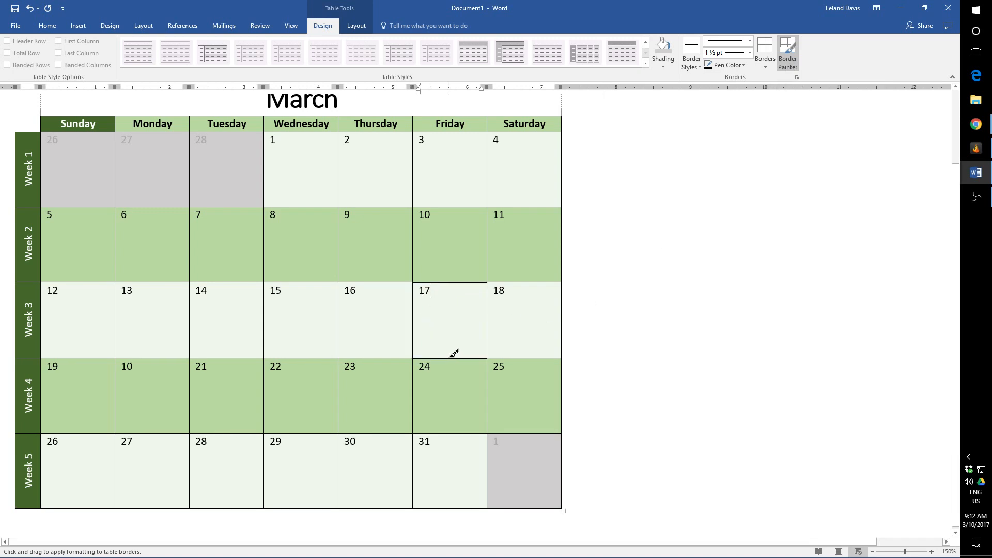
left_click(488, 333)
Paint a 1 ½ pt border along the top of the Week 5 cells 27 to 31 and the right side of 31.
left_click(124, 433)
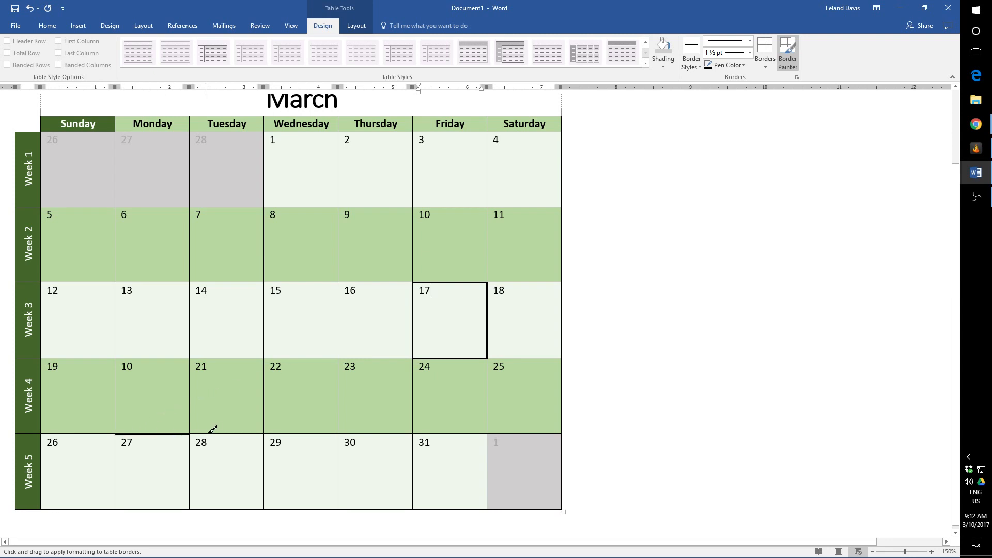
left_click(223, 433)
left_click(299, 433)
left_click(369, 433)
left_click(450, 434)
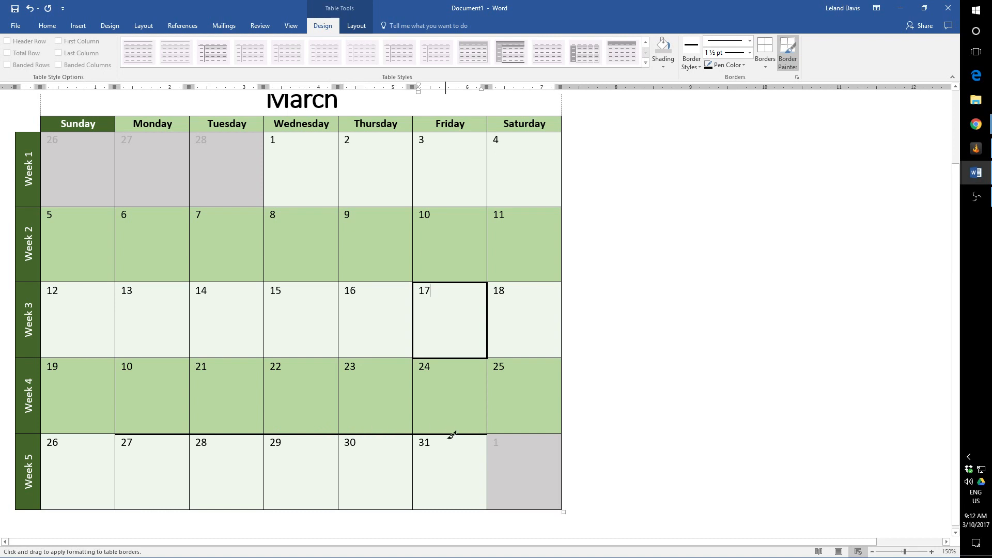
left_click(490, 450)
key("Escape")
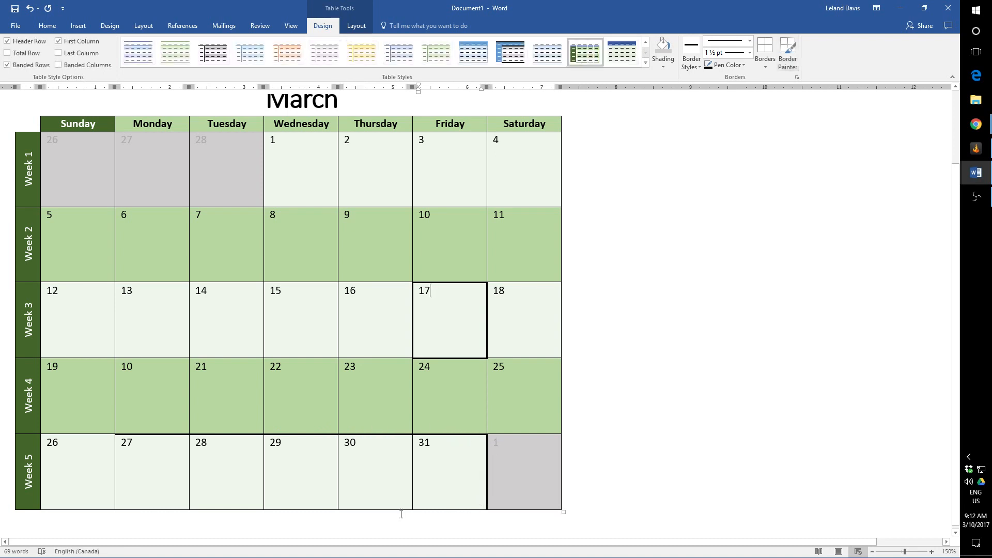
Complete the outline around the Week 5 cells 27 to 31 with 1 ½ pt borders along their bottom and left sides.
left_click(783, 55)
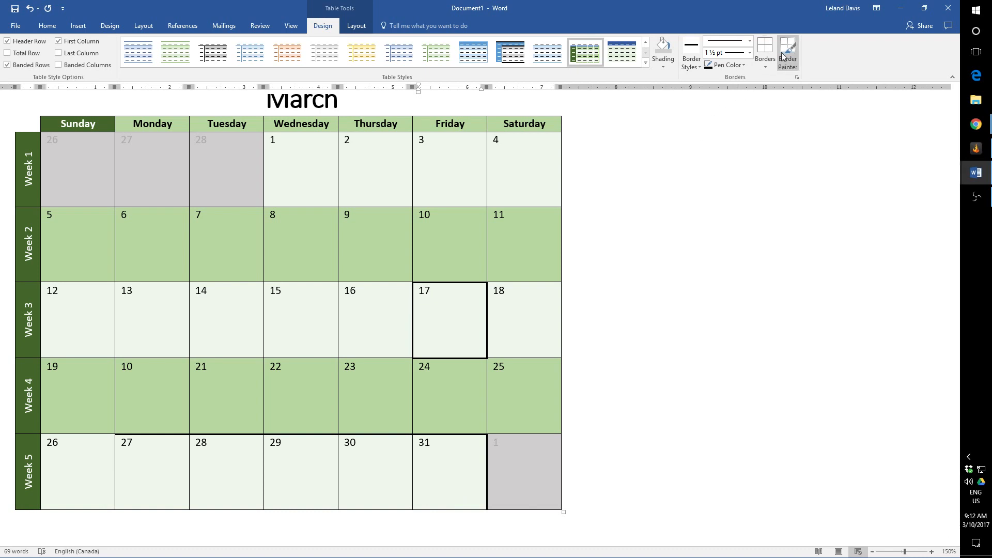
left_click(784, 53)
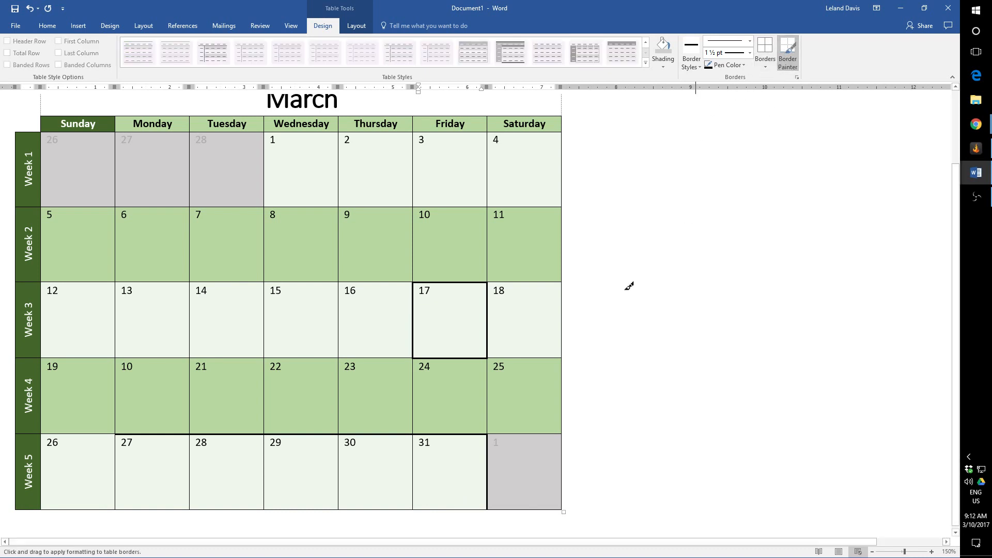
mouse_move(437, 506)
left_mouse_down()
mouse_move(160, 505)
mouse_move(119, 480)
left_mouse_up()
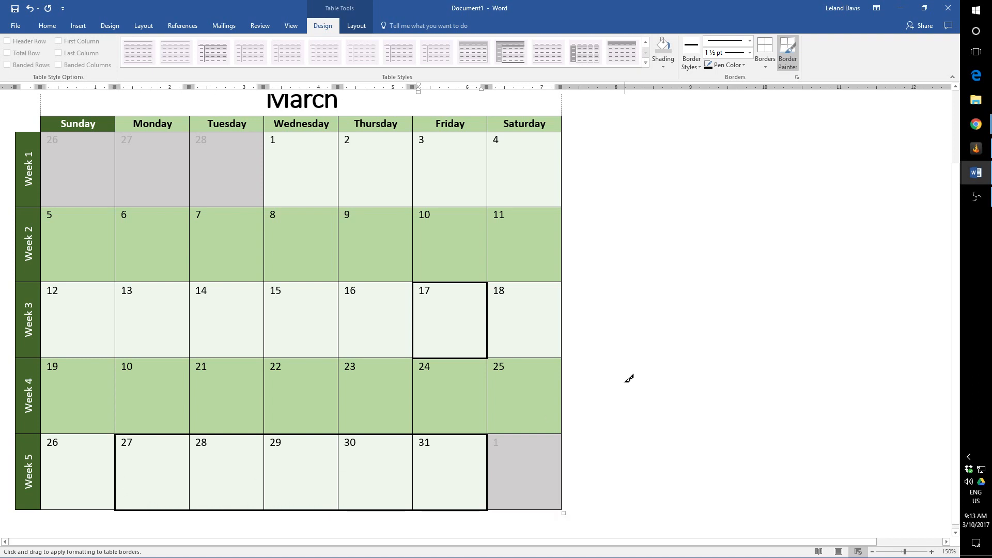
scroll(629, 378, "up", 1)
scroll(629, 378, "down", 1)
key("Escape")
Preview the document in Read Mode and return to the Print Layout view.
scroll(651, 274, "up", 1)
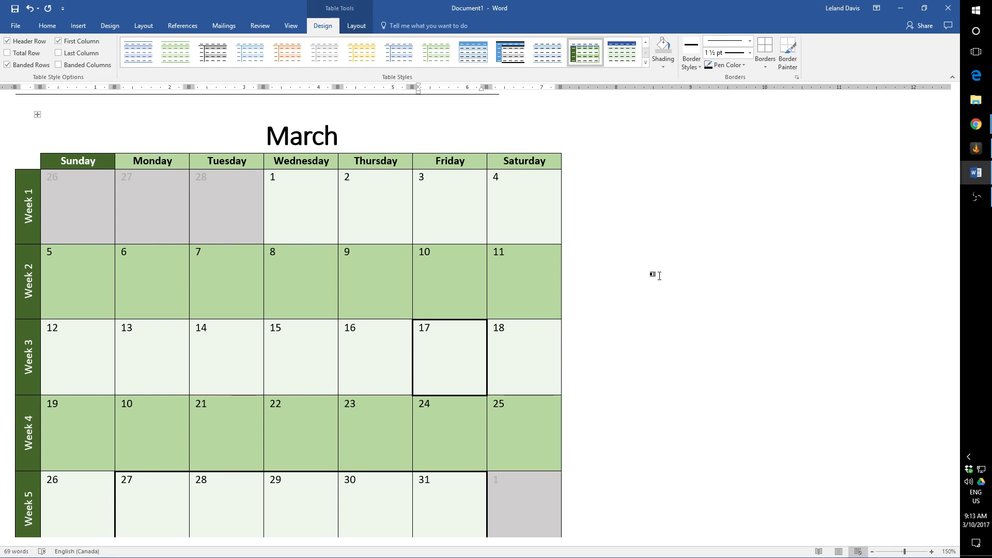
scroll(659, 276, "down", 1)
scroll(672, 294, "up", 1)
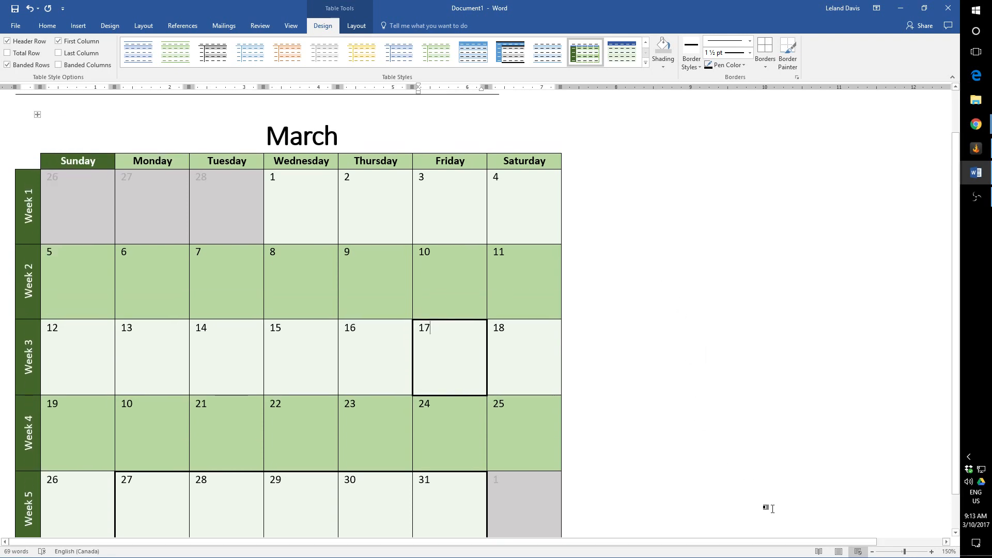
left_click(819, 551)
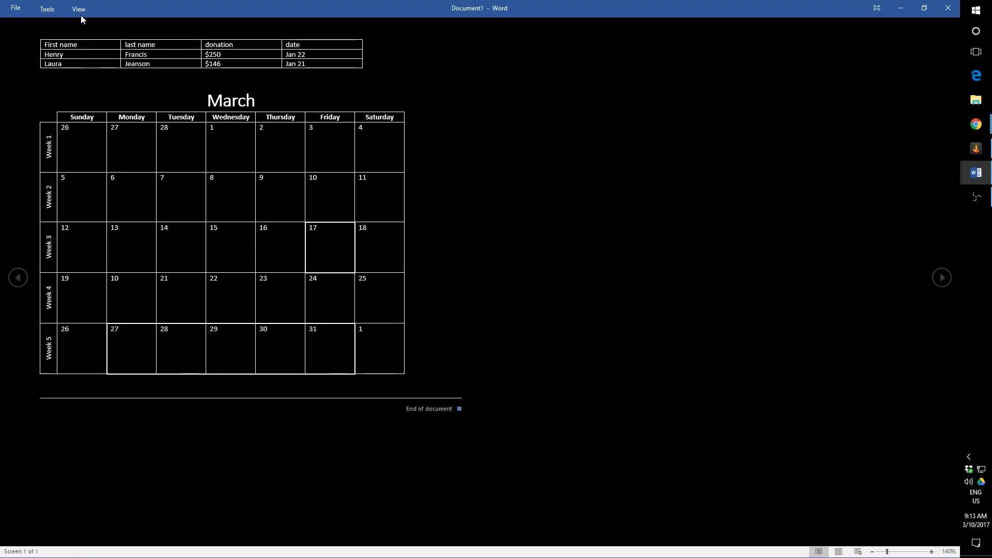
key("Escape")
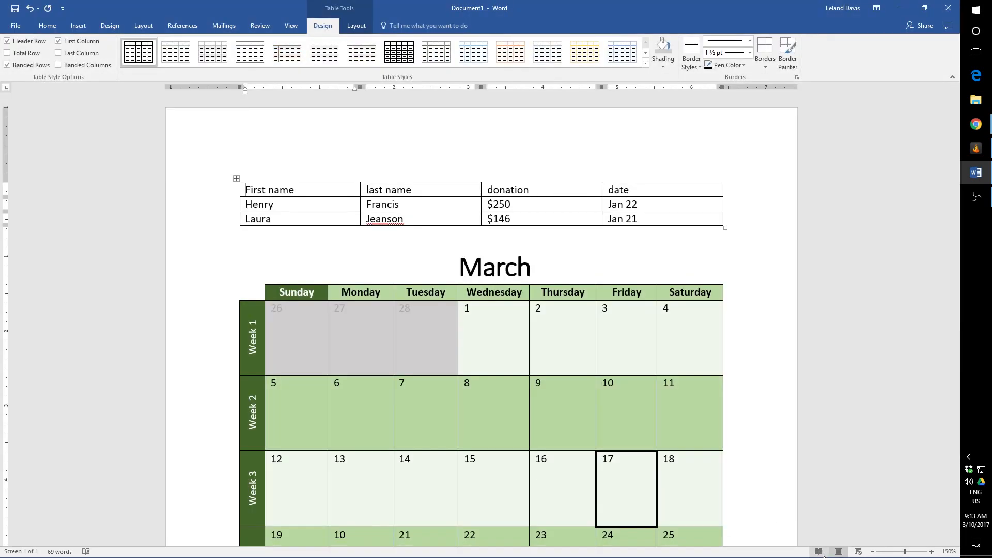
scroll(687, 399, "down", 3)
scroll(345, 346, "down", 2)
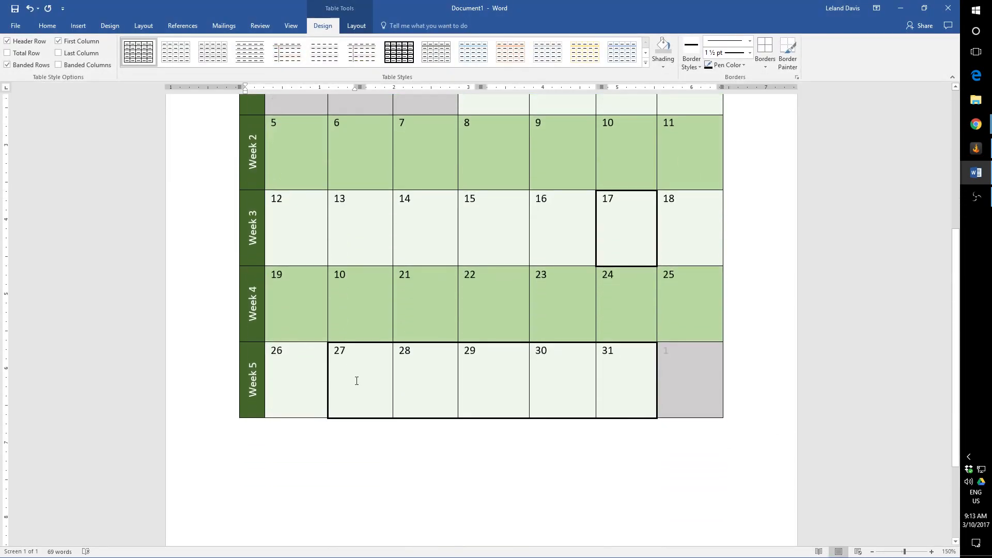
scroll(355, 379, "up", 5)
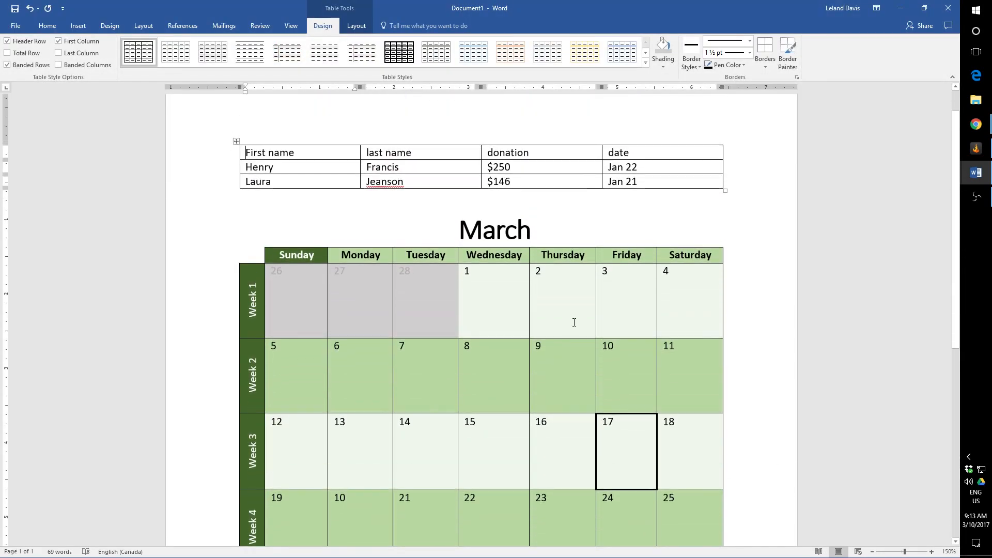
Examine how the whole March calendar fits on the page, from its title down to Week 5.
left_click(301, 291)
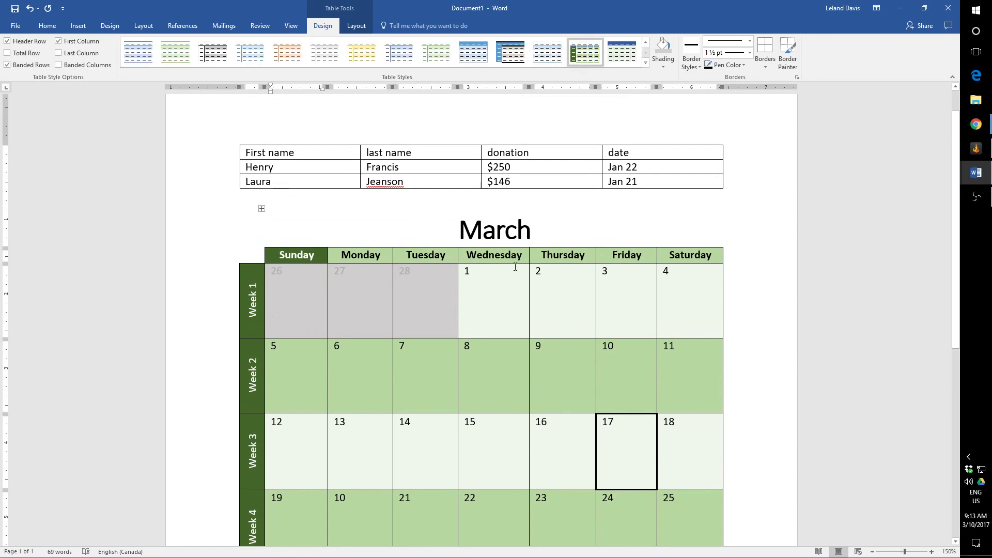
scroll(721, 311, "down", 10)
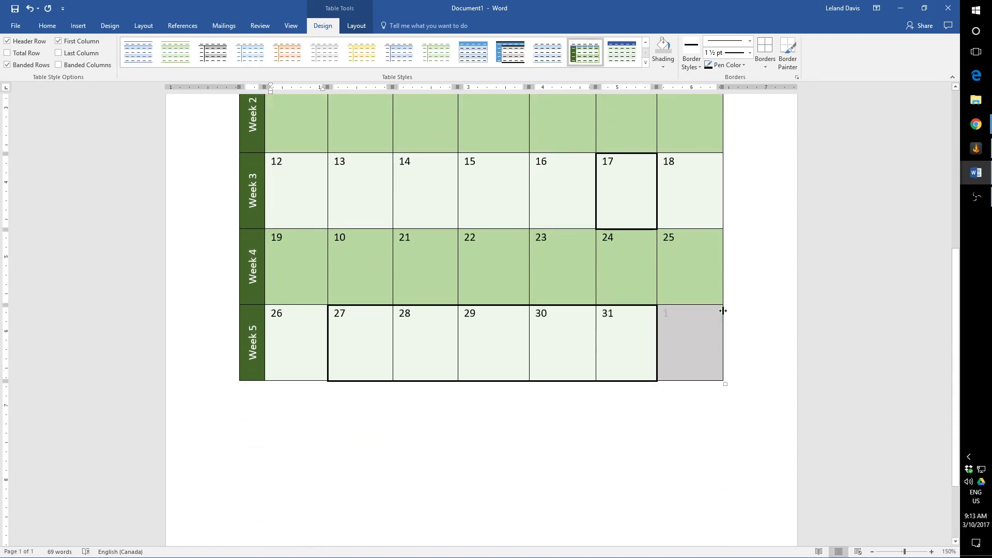
scroll(713, 307, "up", 9)
scroll(703, 312, "up", 1)
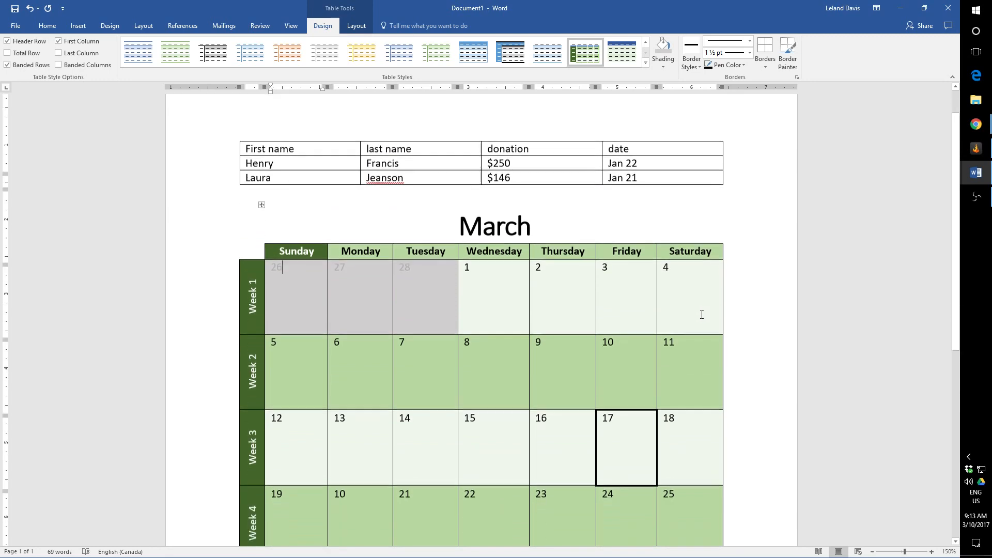
scroll(682, 305, "down", 3)
scroll(658, 298, "up", 3)
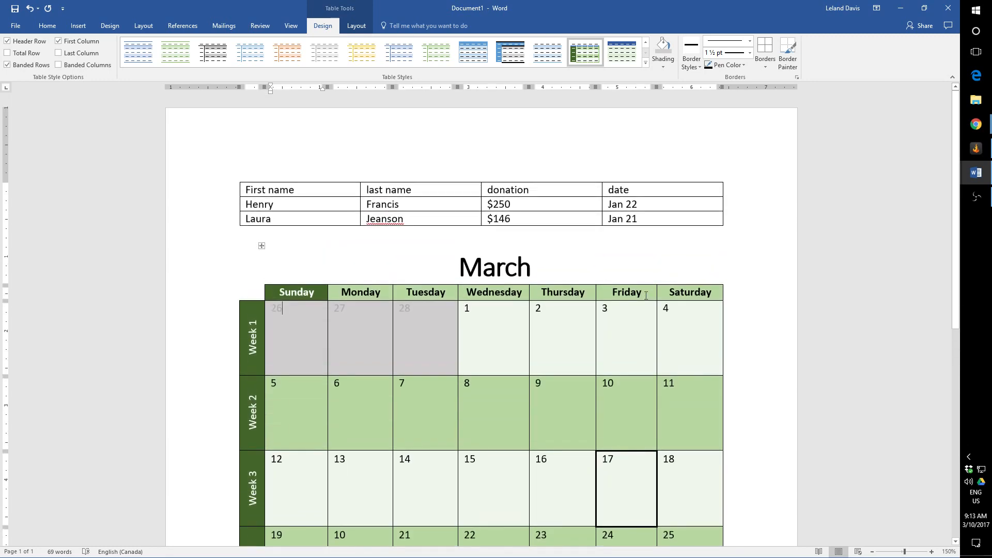
scroll(605, 284, "down", 1)
scroll(256, 176, "up", 1)
Delete the entire donation table above the March calendar.
left_click(264, 192)
left_click(237, 178)
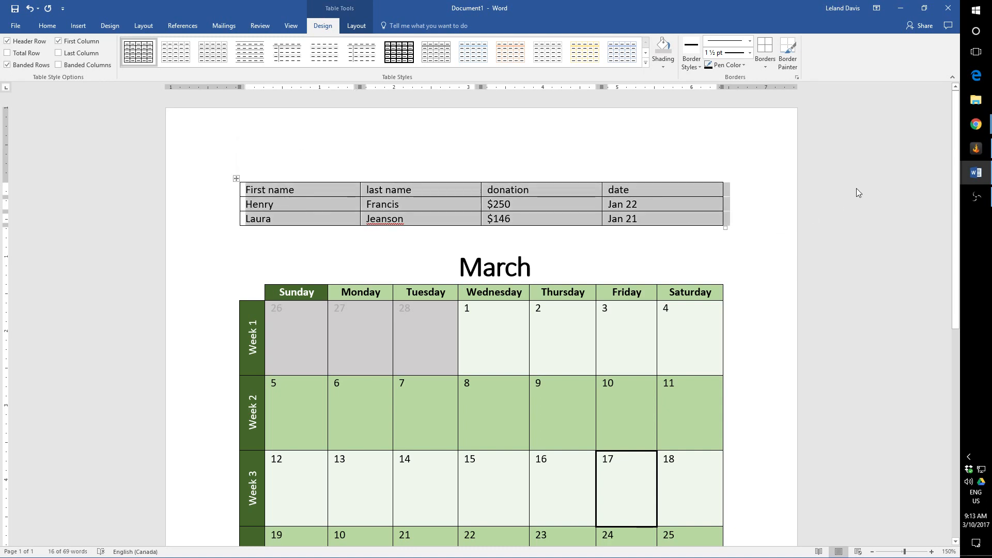
key("BackSpace")
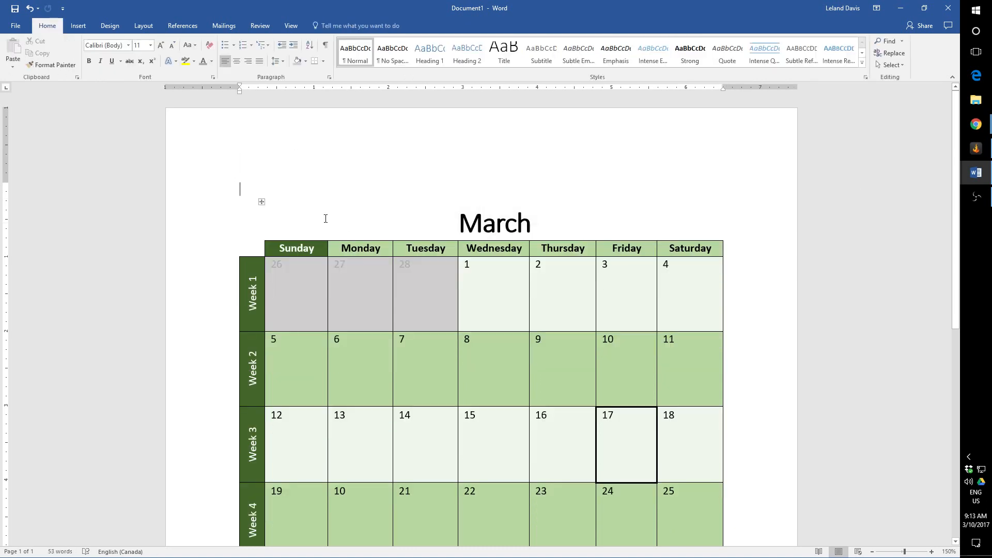
Change the page orientation to Landscape and show the whole calendar at 100% zoom.
left_click(142, 28)
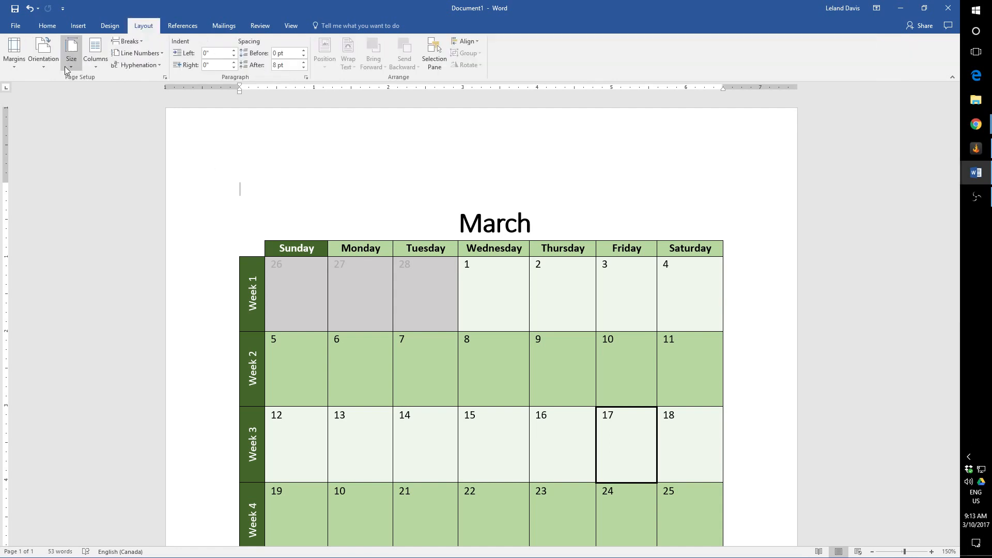
left_click(44, 57)
left_click(67, 106)
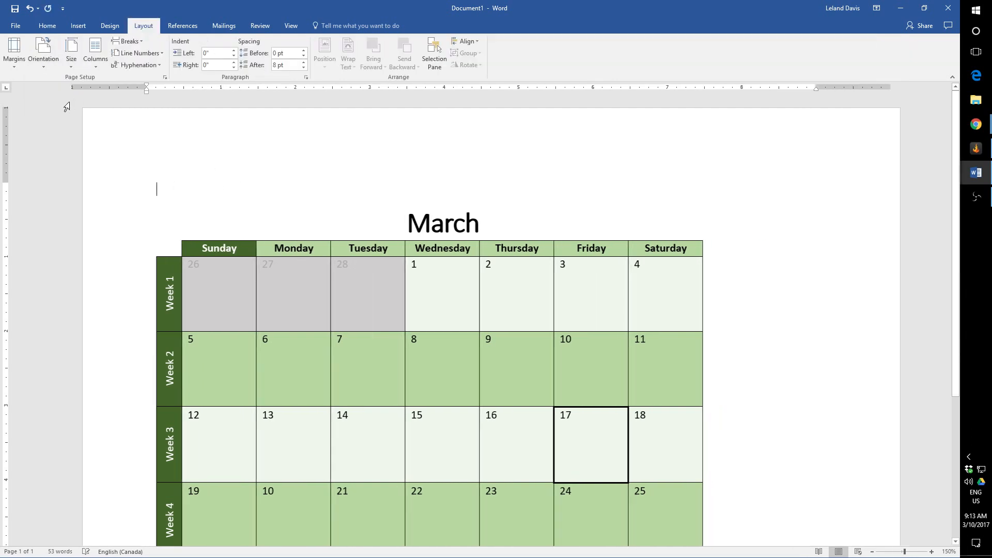
scroll(129, 223, "down", 5, "ctrl")
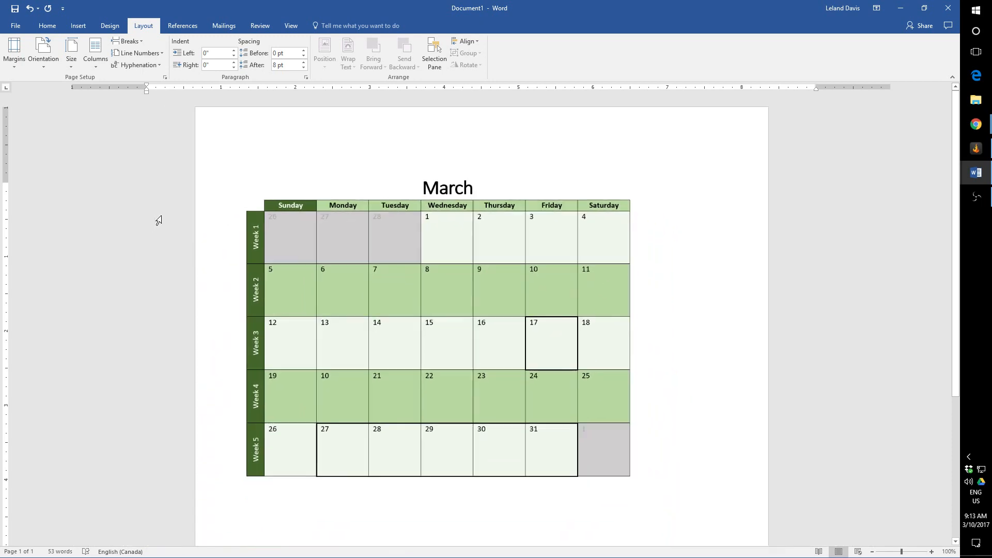
Move the March calendar up towards the top of the page and enlarge it to fill more of the landscape page.
left_click(295, 216)
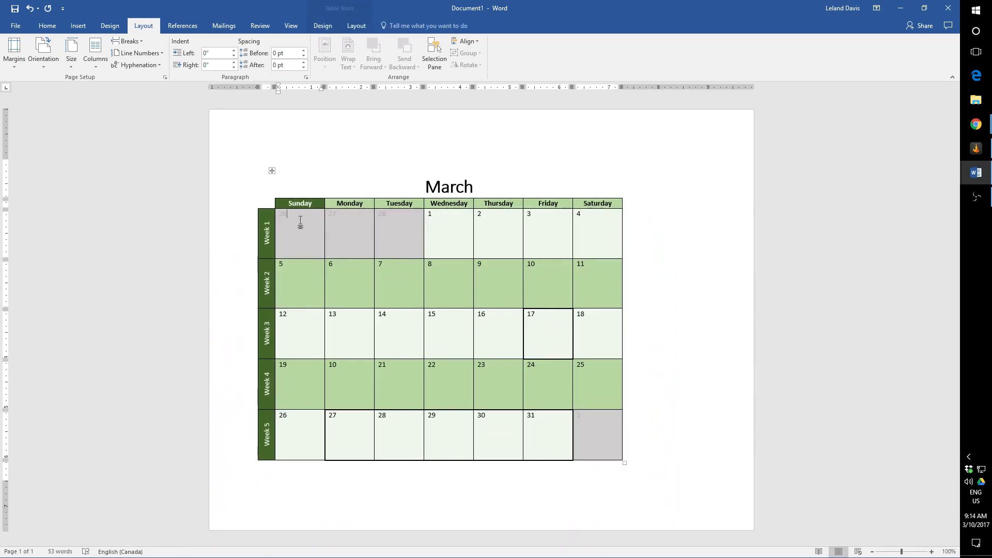
left_click_drag(273, 164, 269, 132)
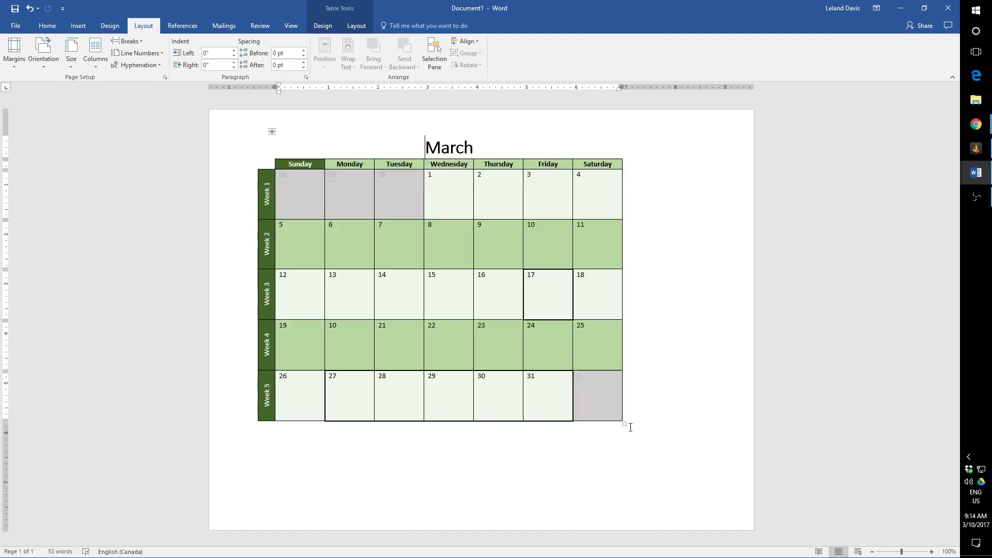
left_click_drag(625, 422, 700, 468)
left_click(742, 382)
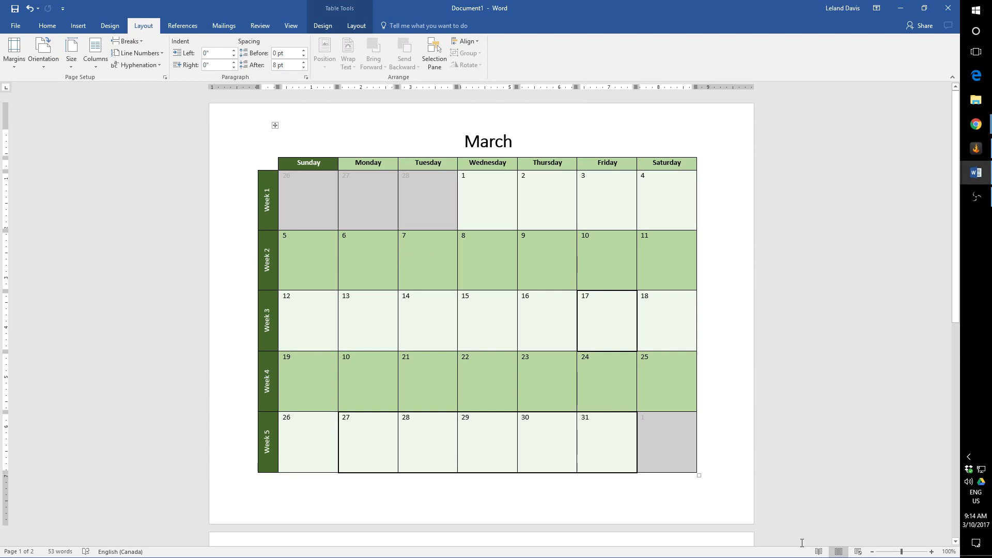
Undo the calendar's resizing and move, the landscape orientation and the deletion of the donation table.
key("ctrl+z")
key("ctrl+z")
key("ctrl+z")
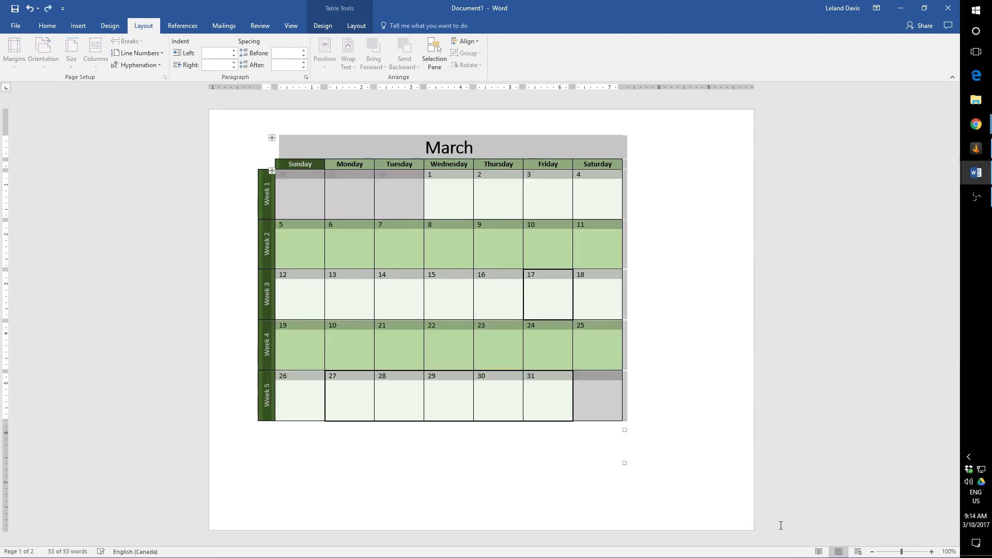
key("ctrl+z")
key("ctrl+z")
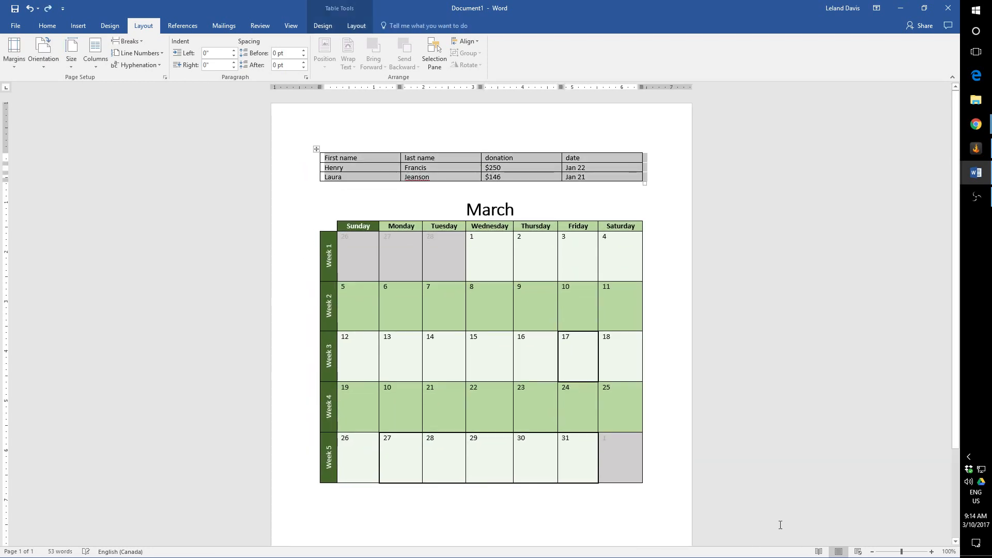
left_click(608, 368)
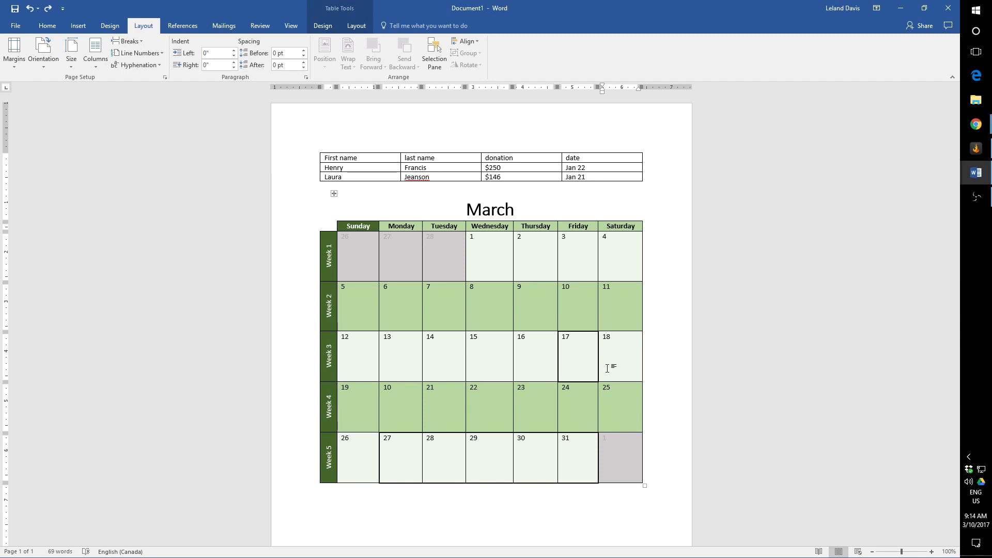
left_click(976, 197)
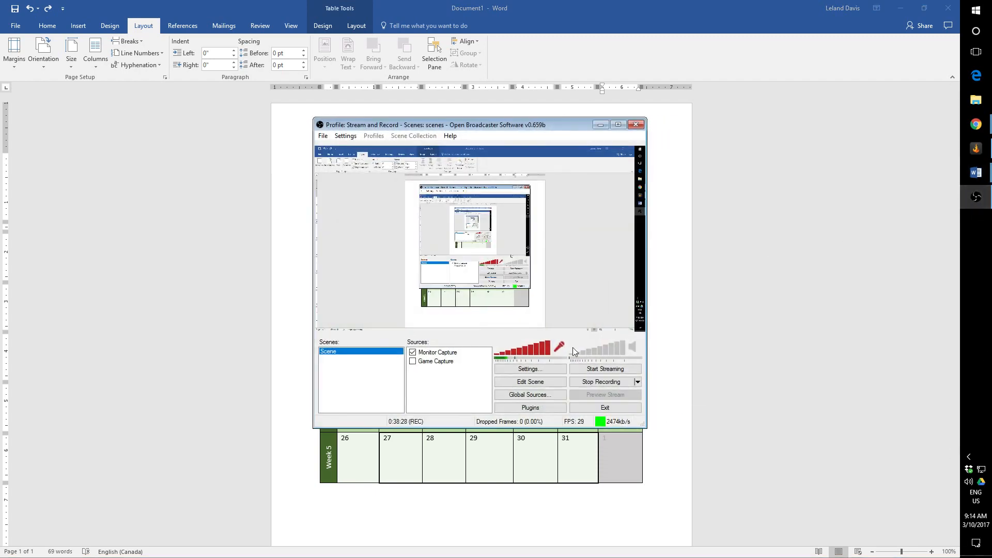